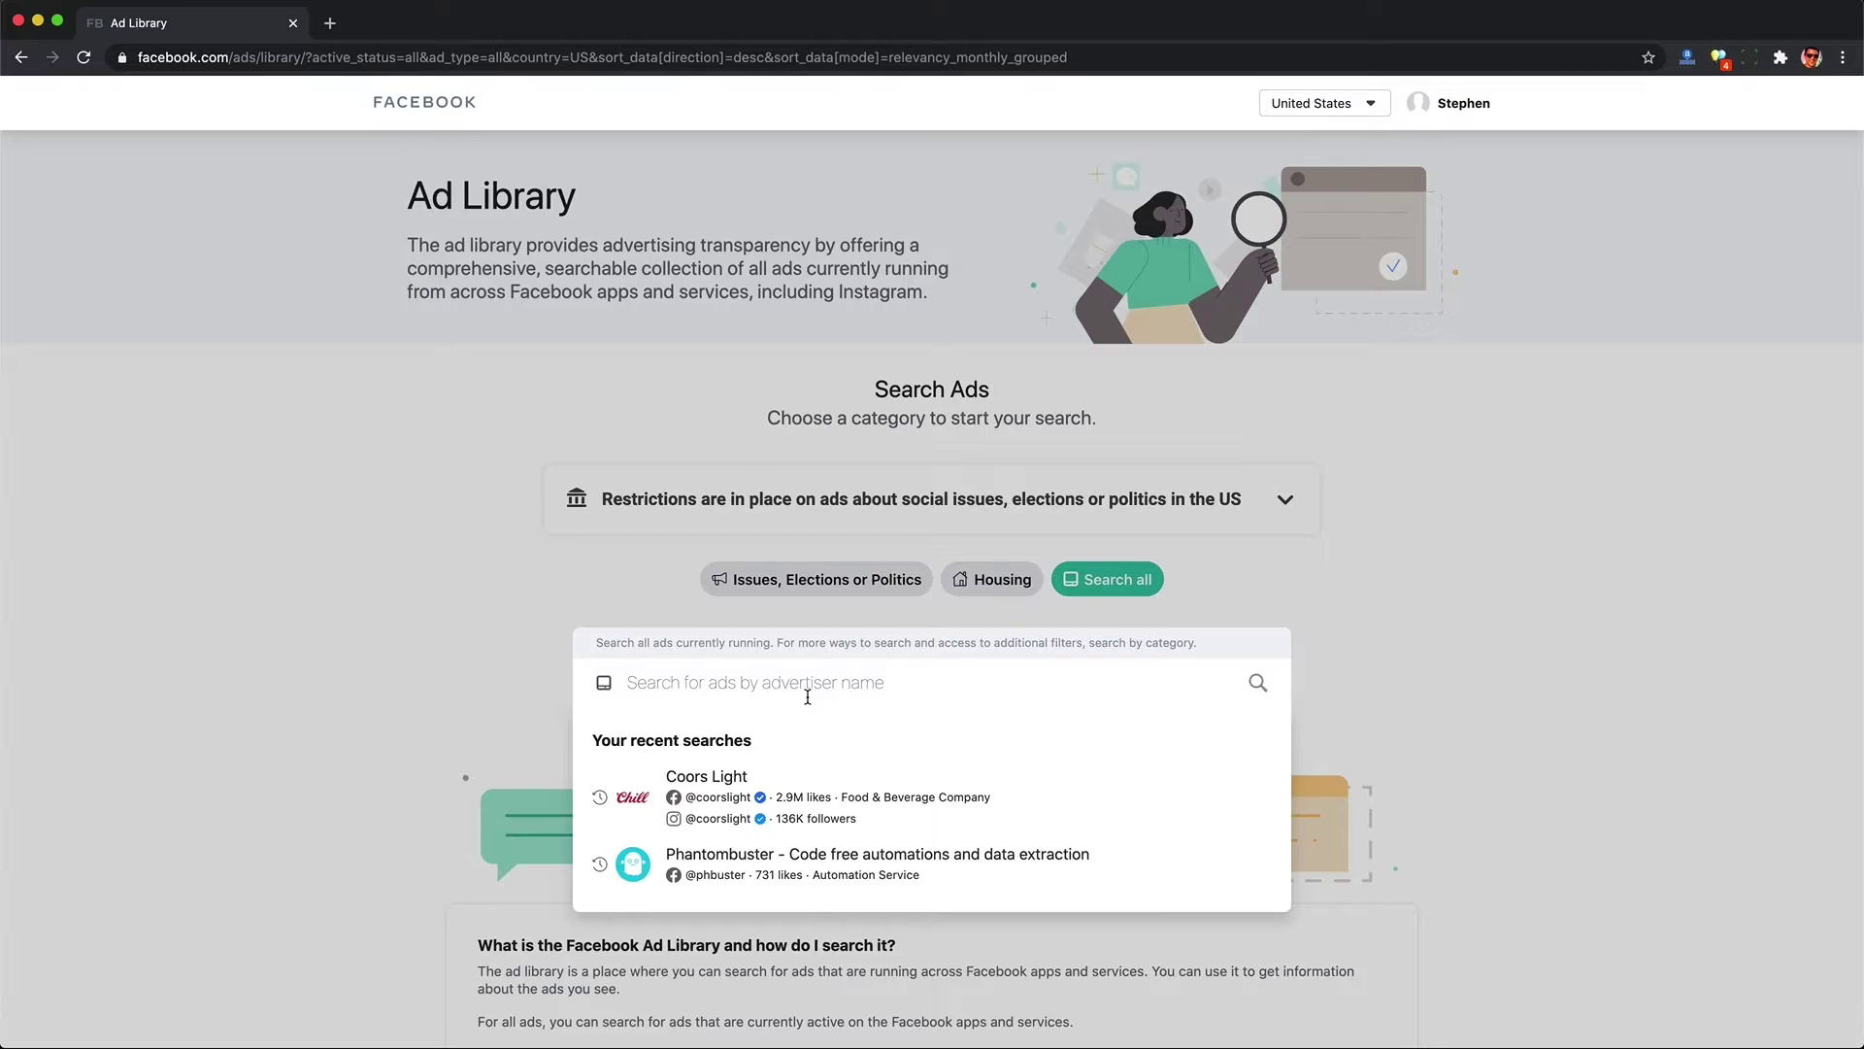
- Search the Facebook Ad Library across all ads for 'hubspot'
type("hubspot")
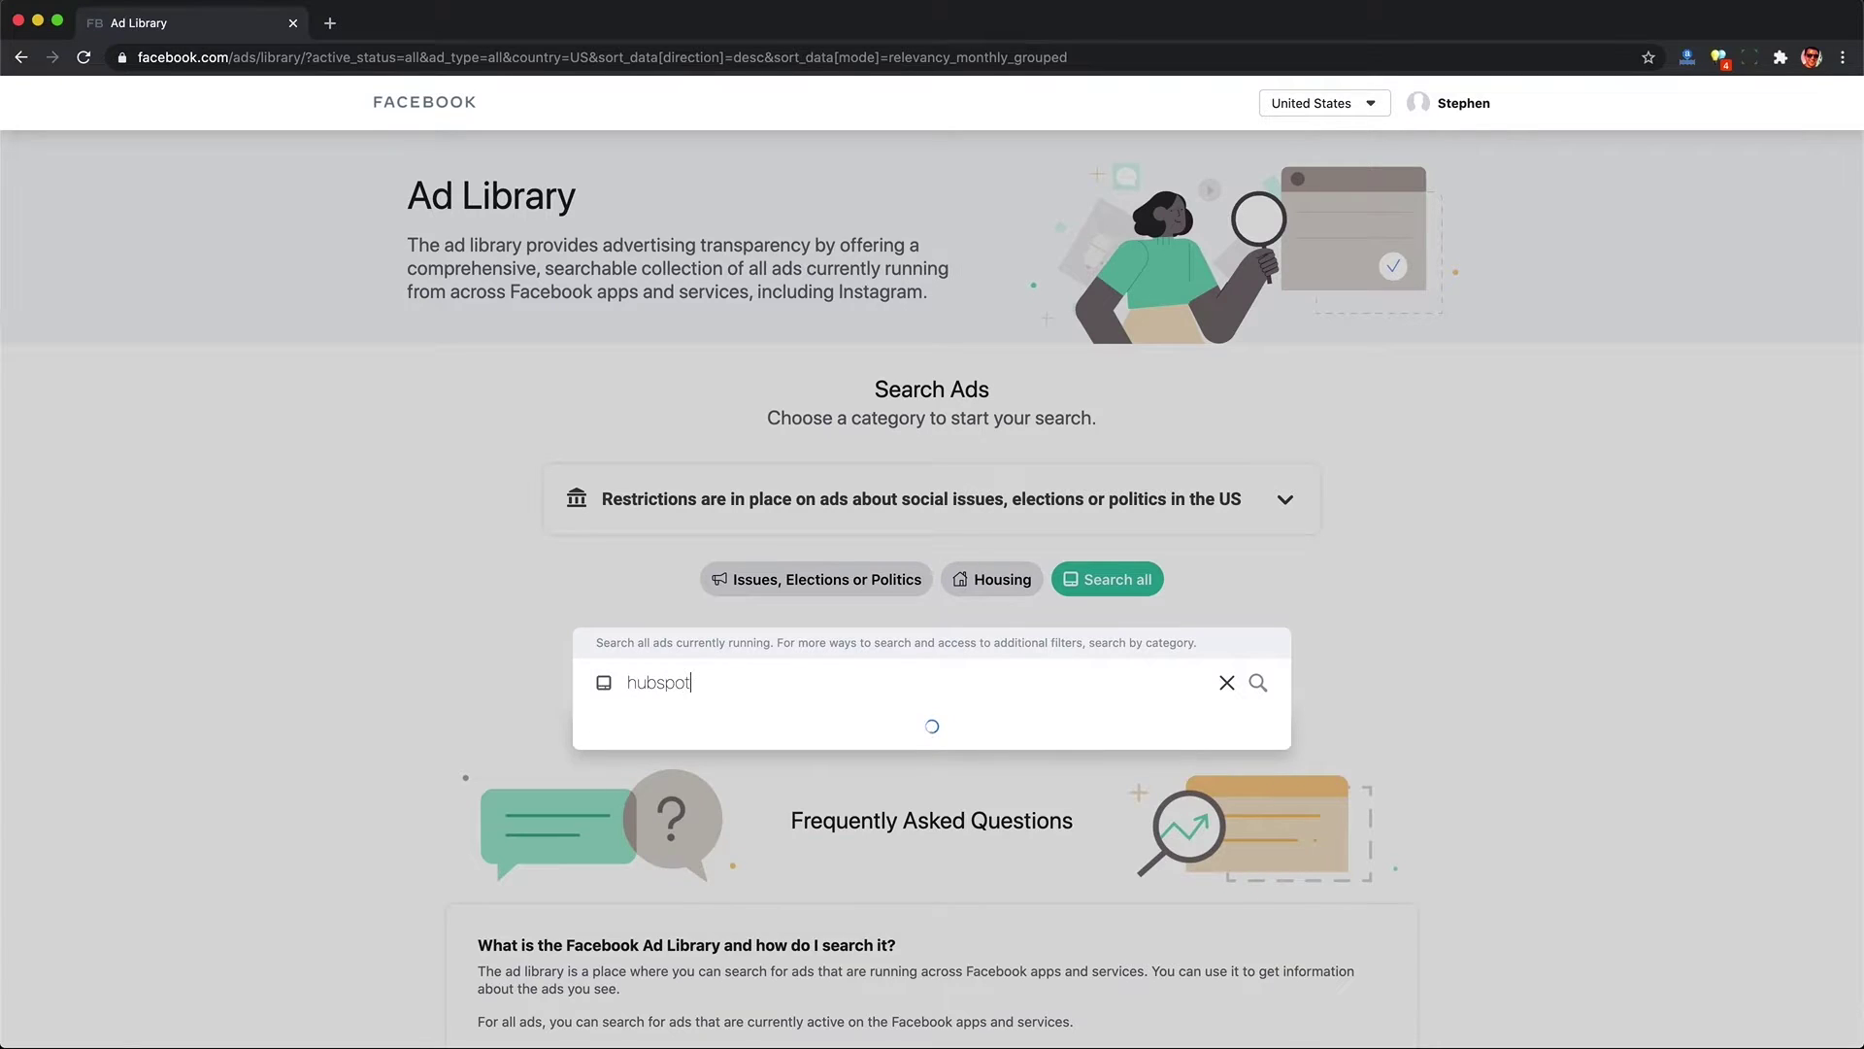
- Open HubSpot's advertiser page and scroll through its ad cards
left_click(690, 782)
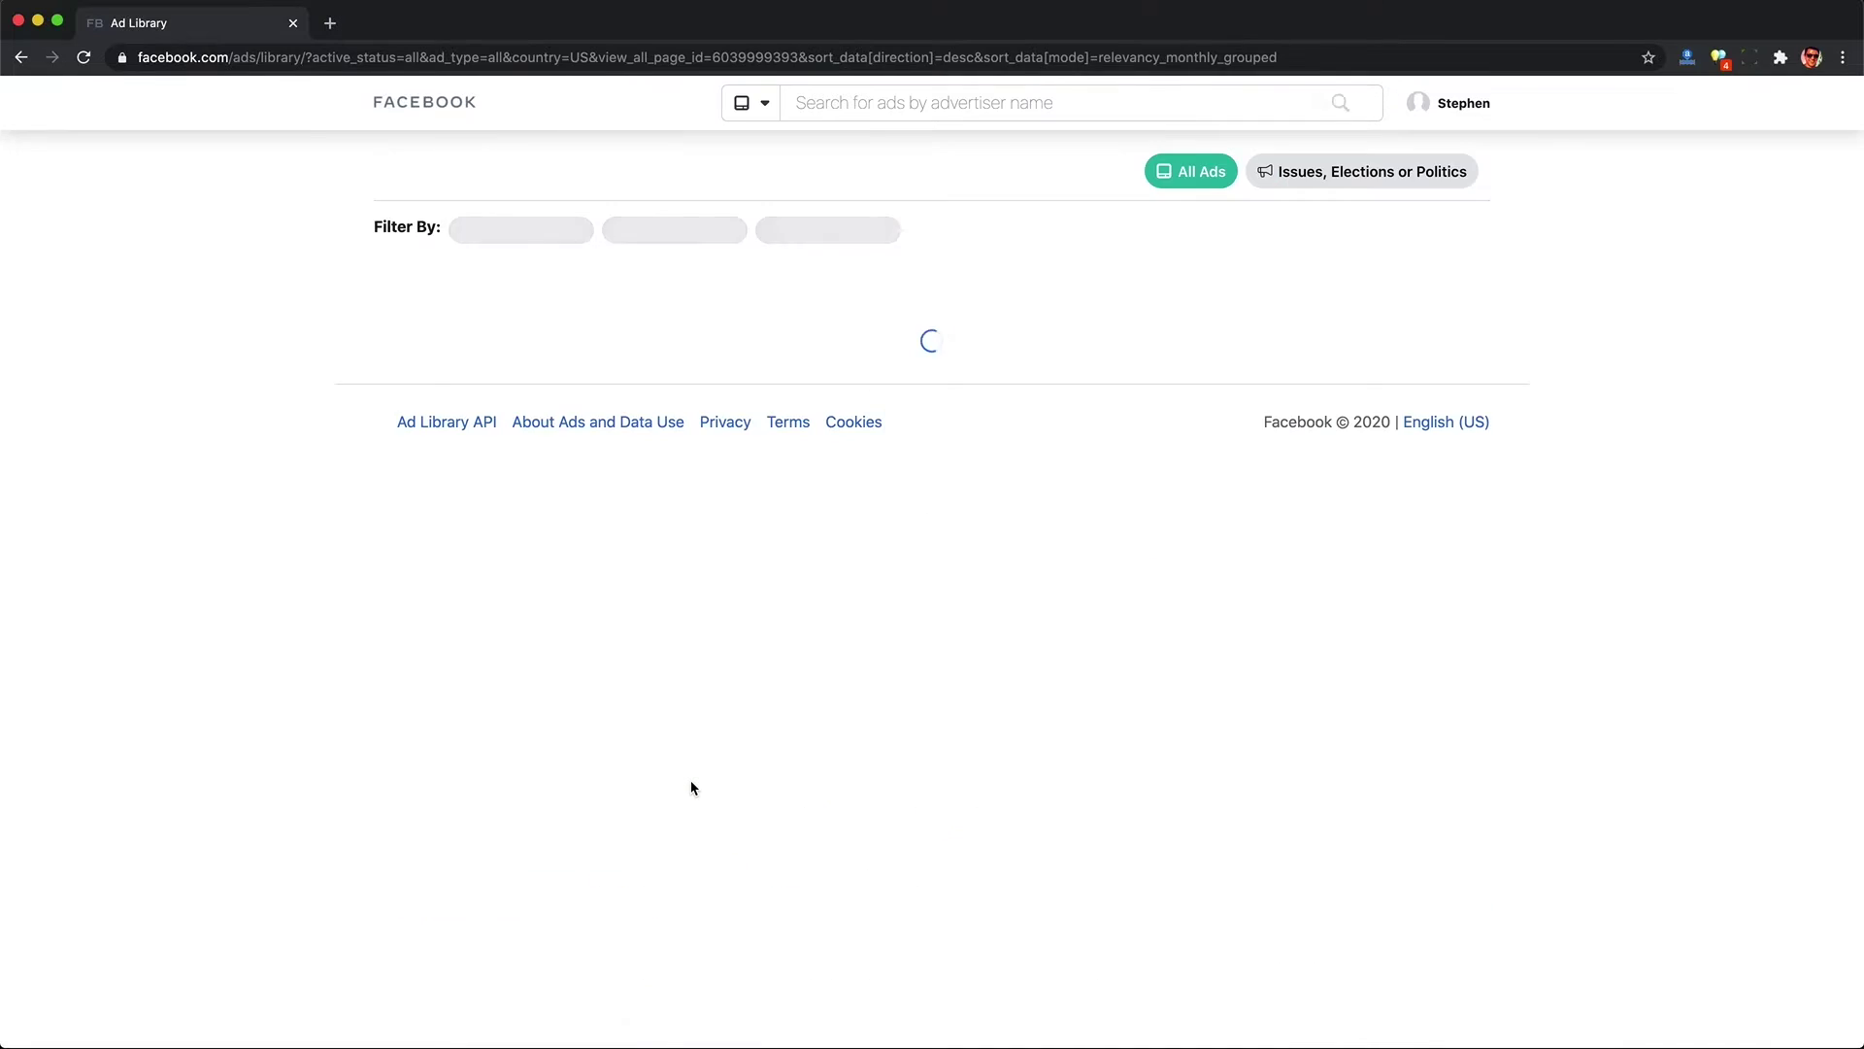
scroll(693, 787, "down", 15)
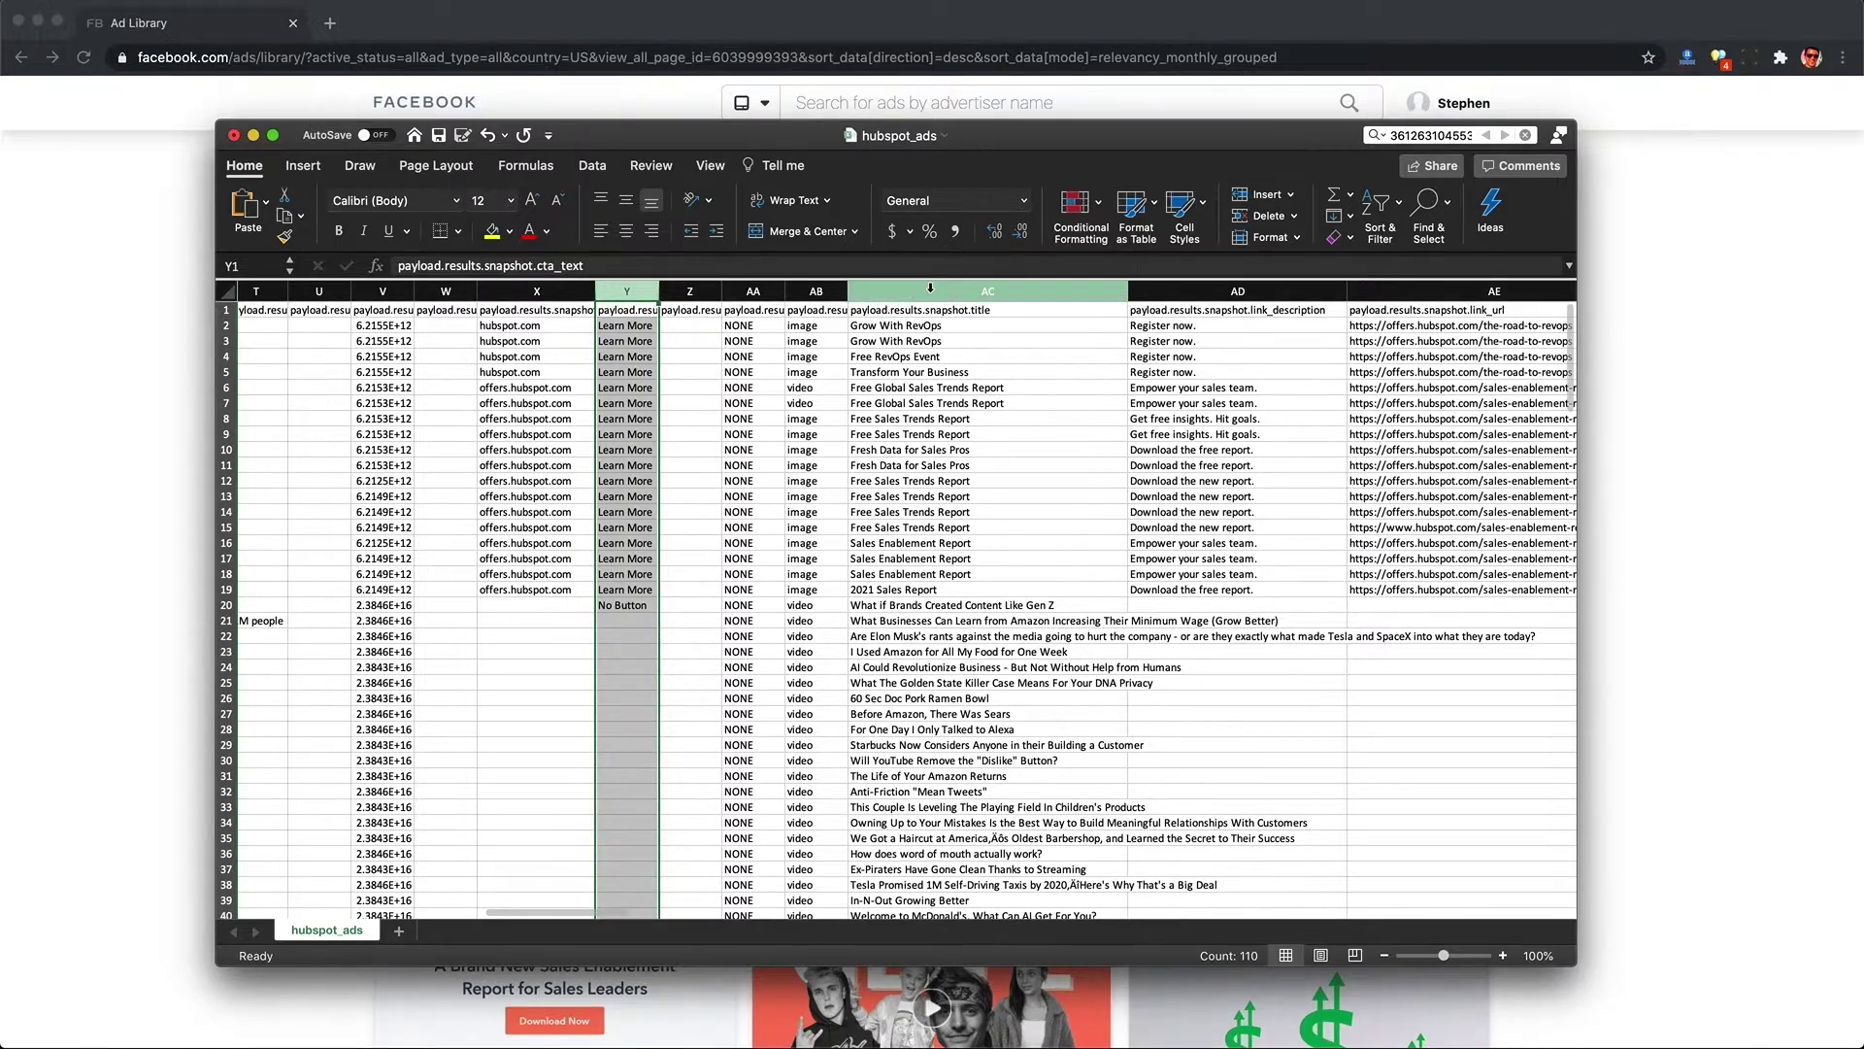
left_click(987, 291)
left_click(1200, 291)
scroll(1213, 437, "right", 4)
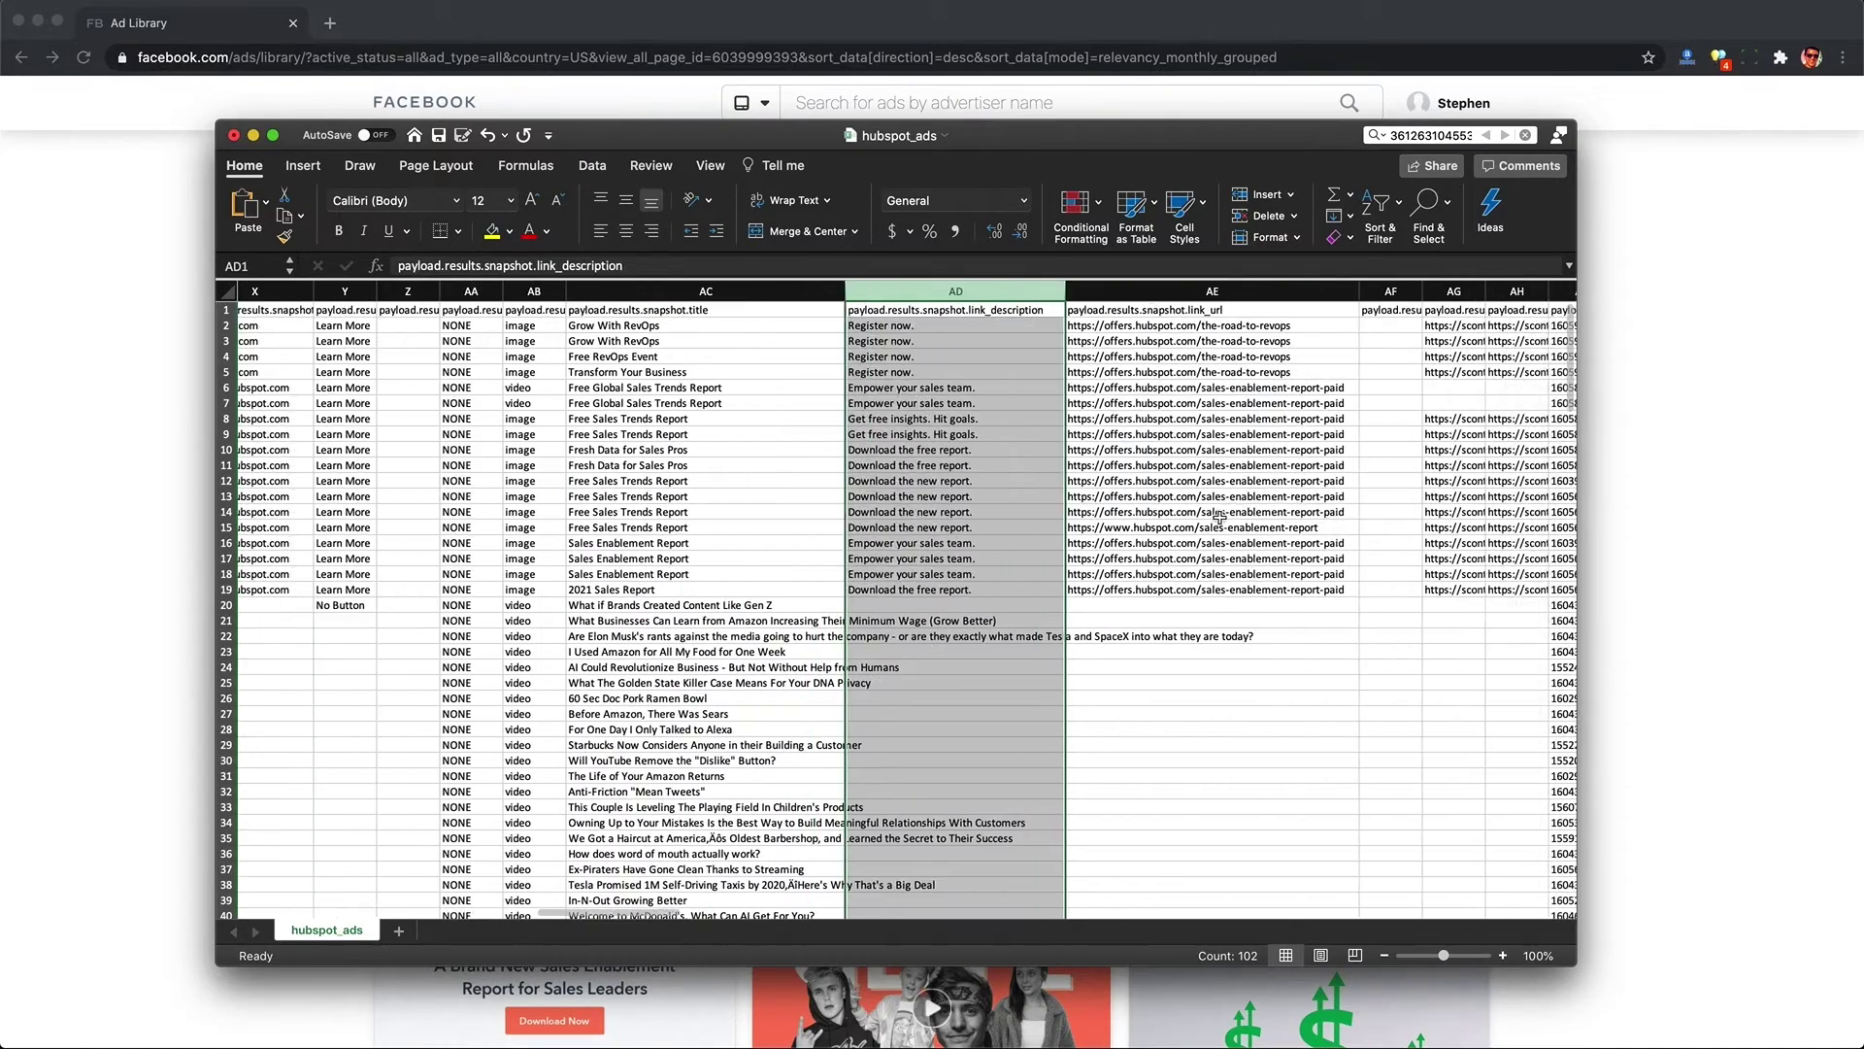
left_click(1227, 541)
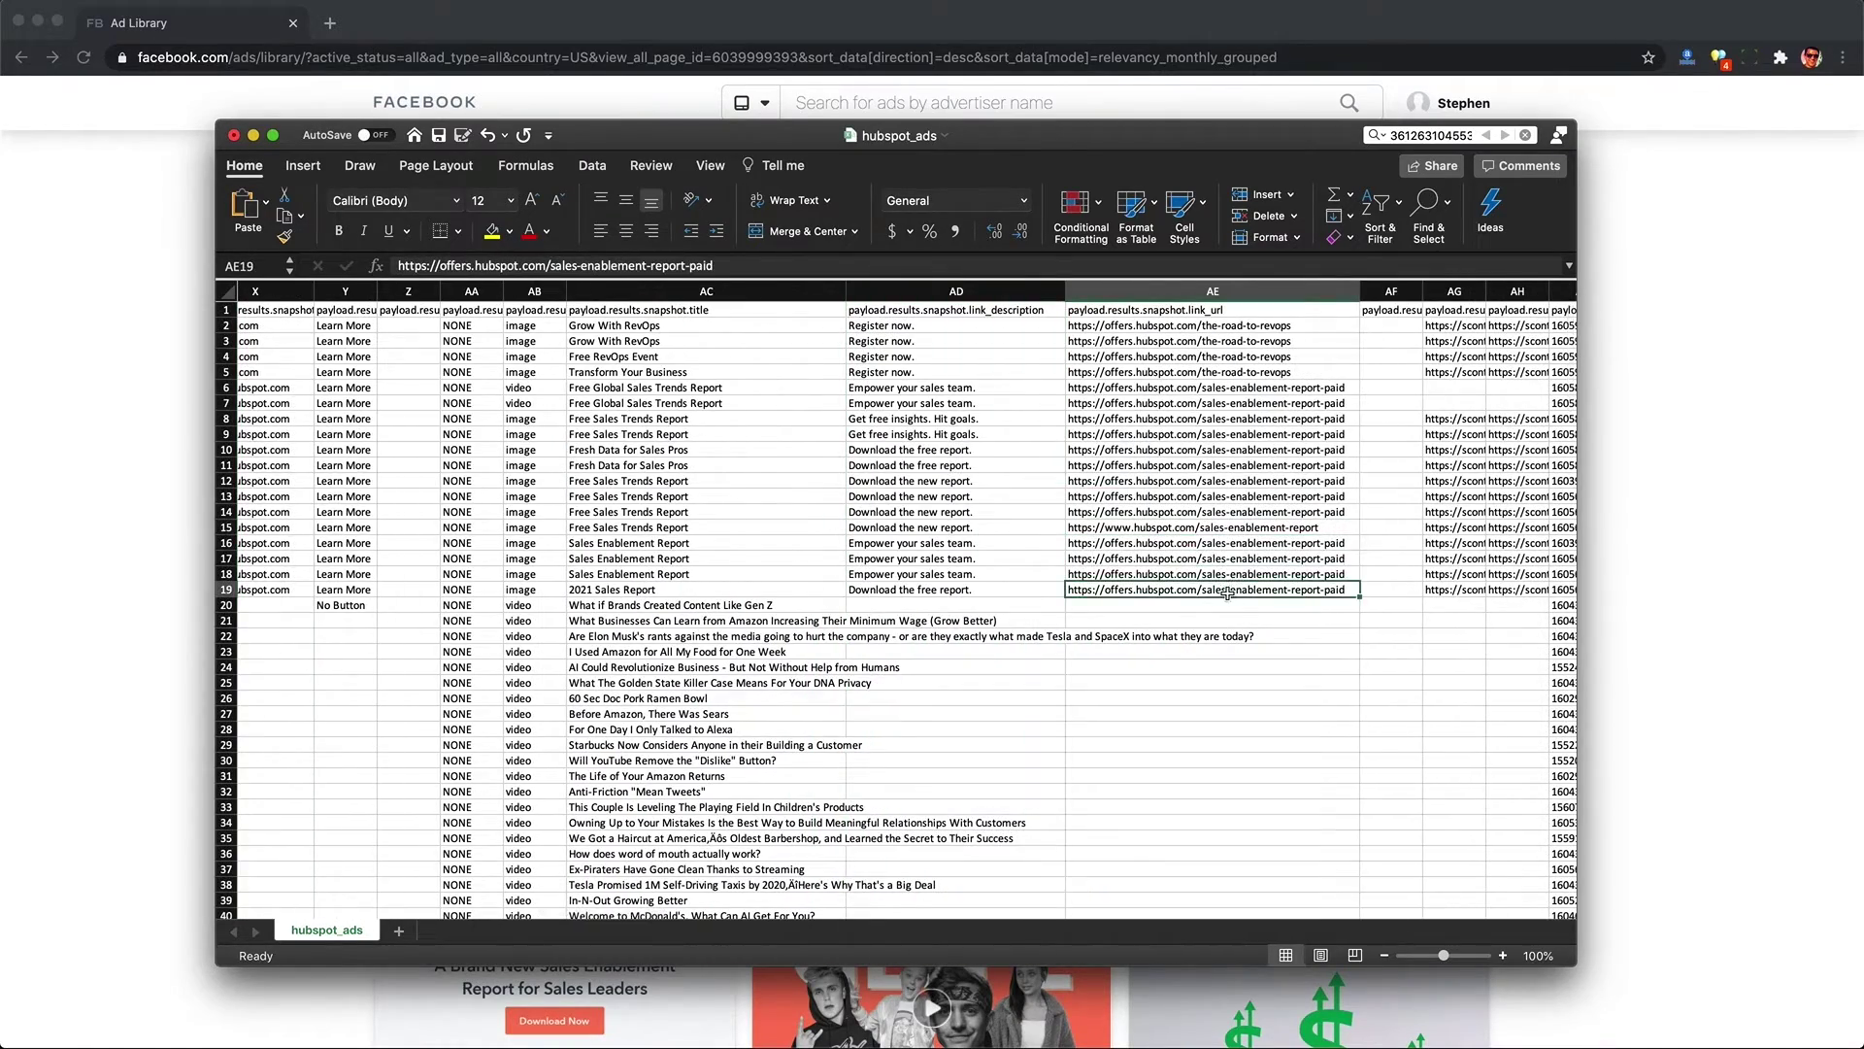
scroll(1227, 594, "right", 12)
left_click_drag(1146, 511, 1253, 833)
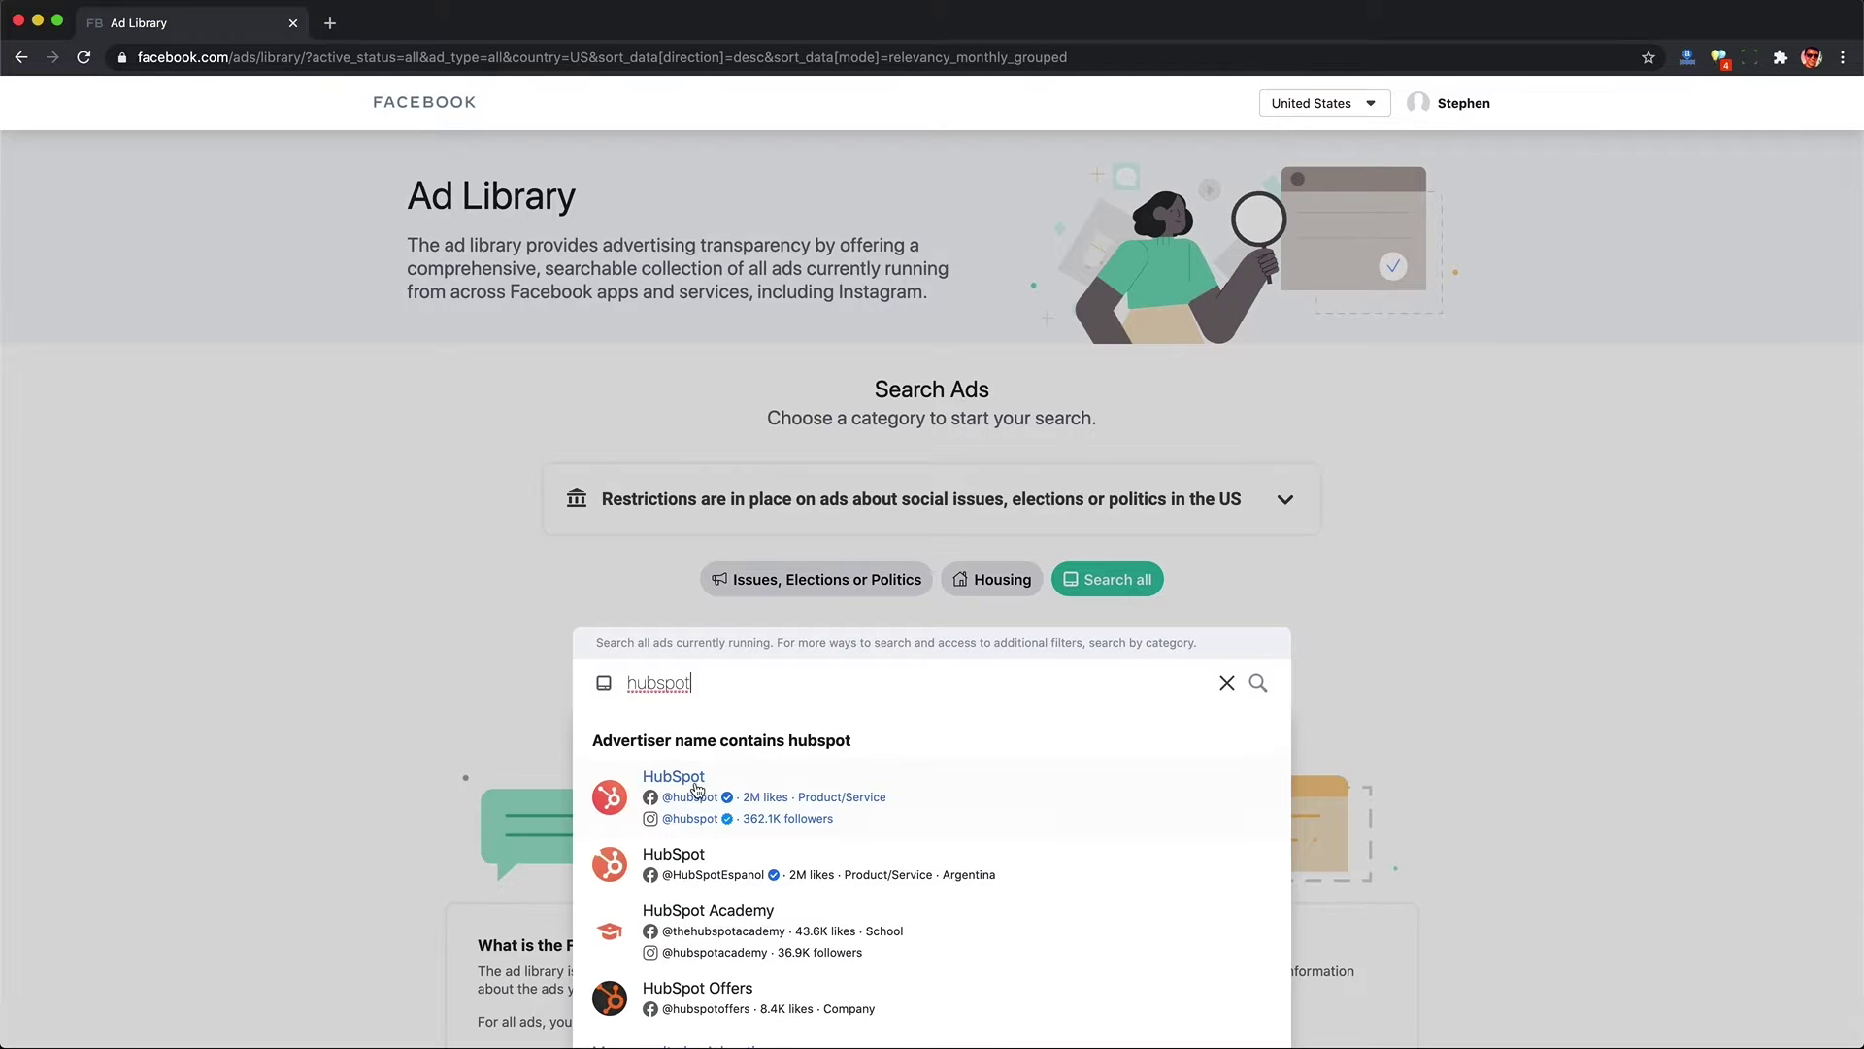
- Open HubSpot's advertiser page and scroll through its roughly 240 ads
left_click(692, 783)
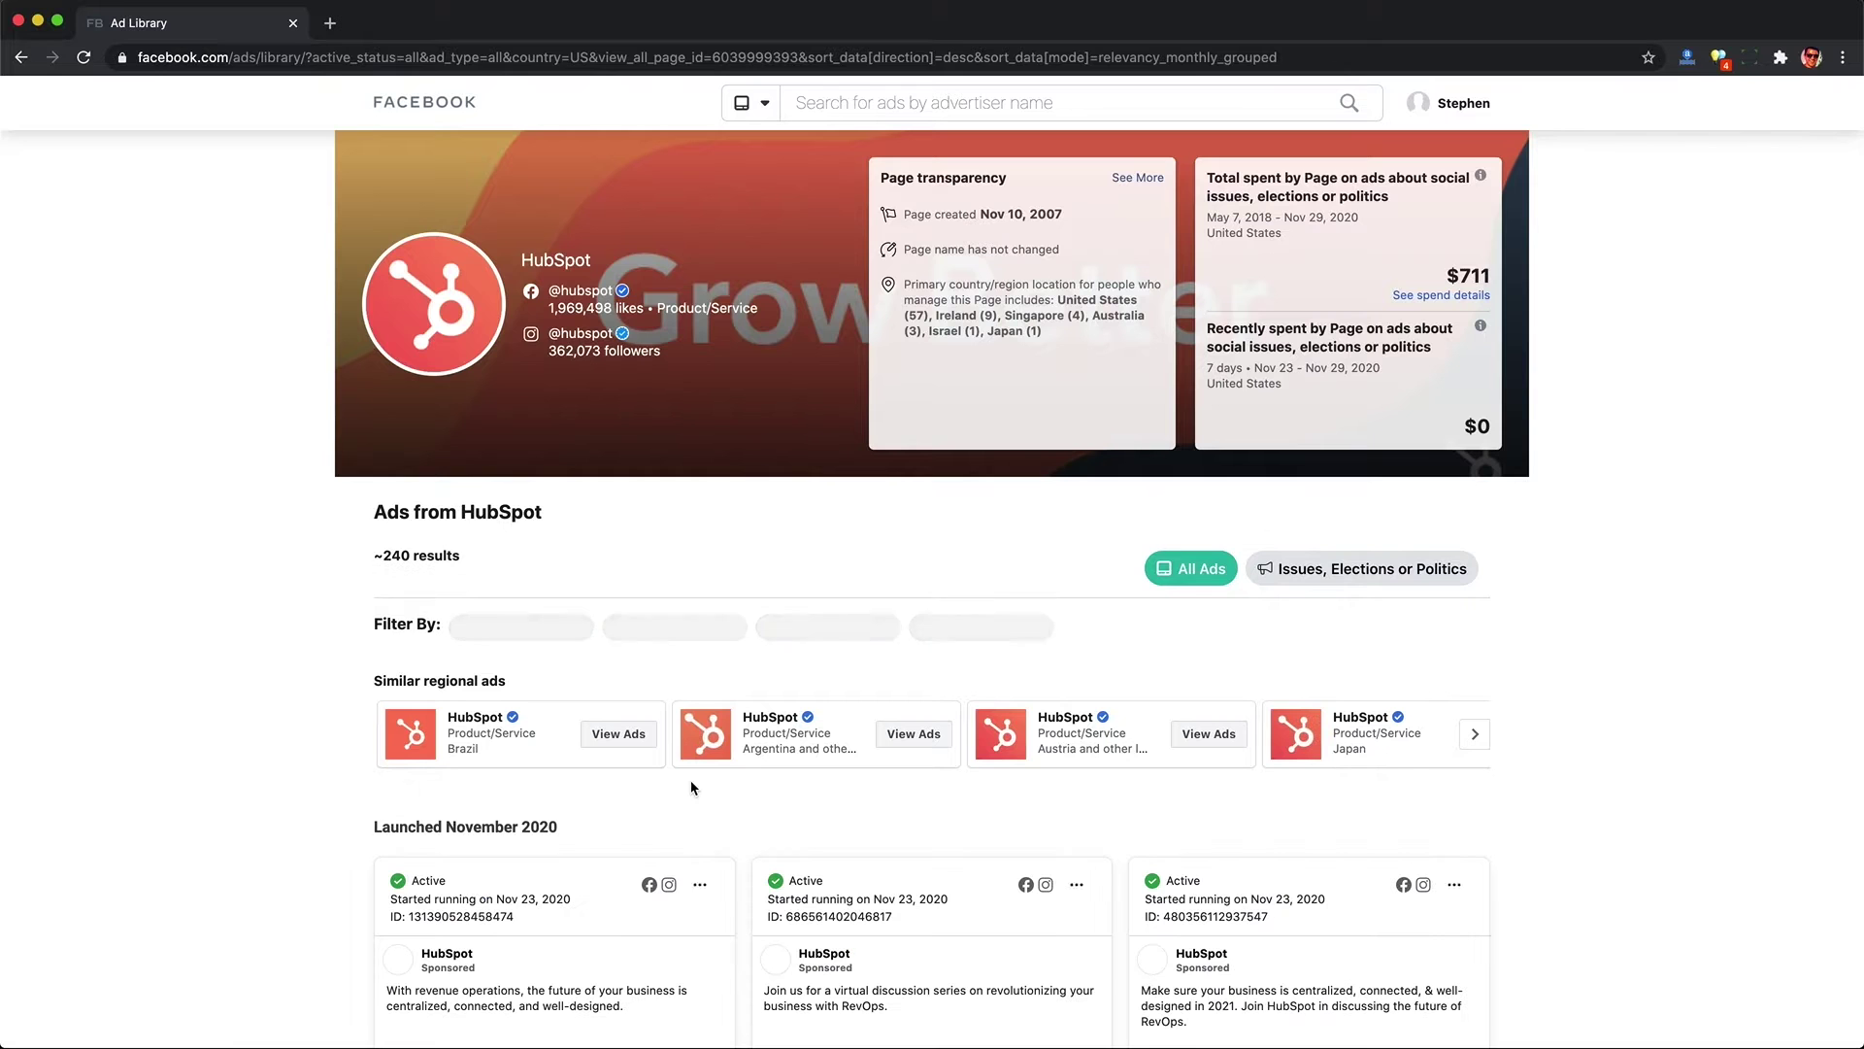
scroll(694, 786, "down", 5)
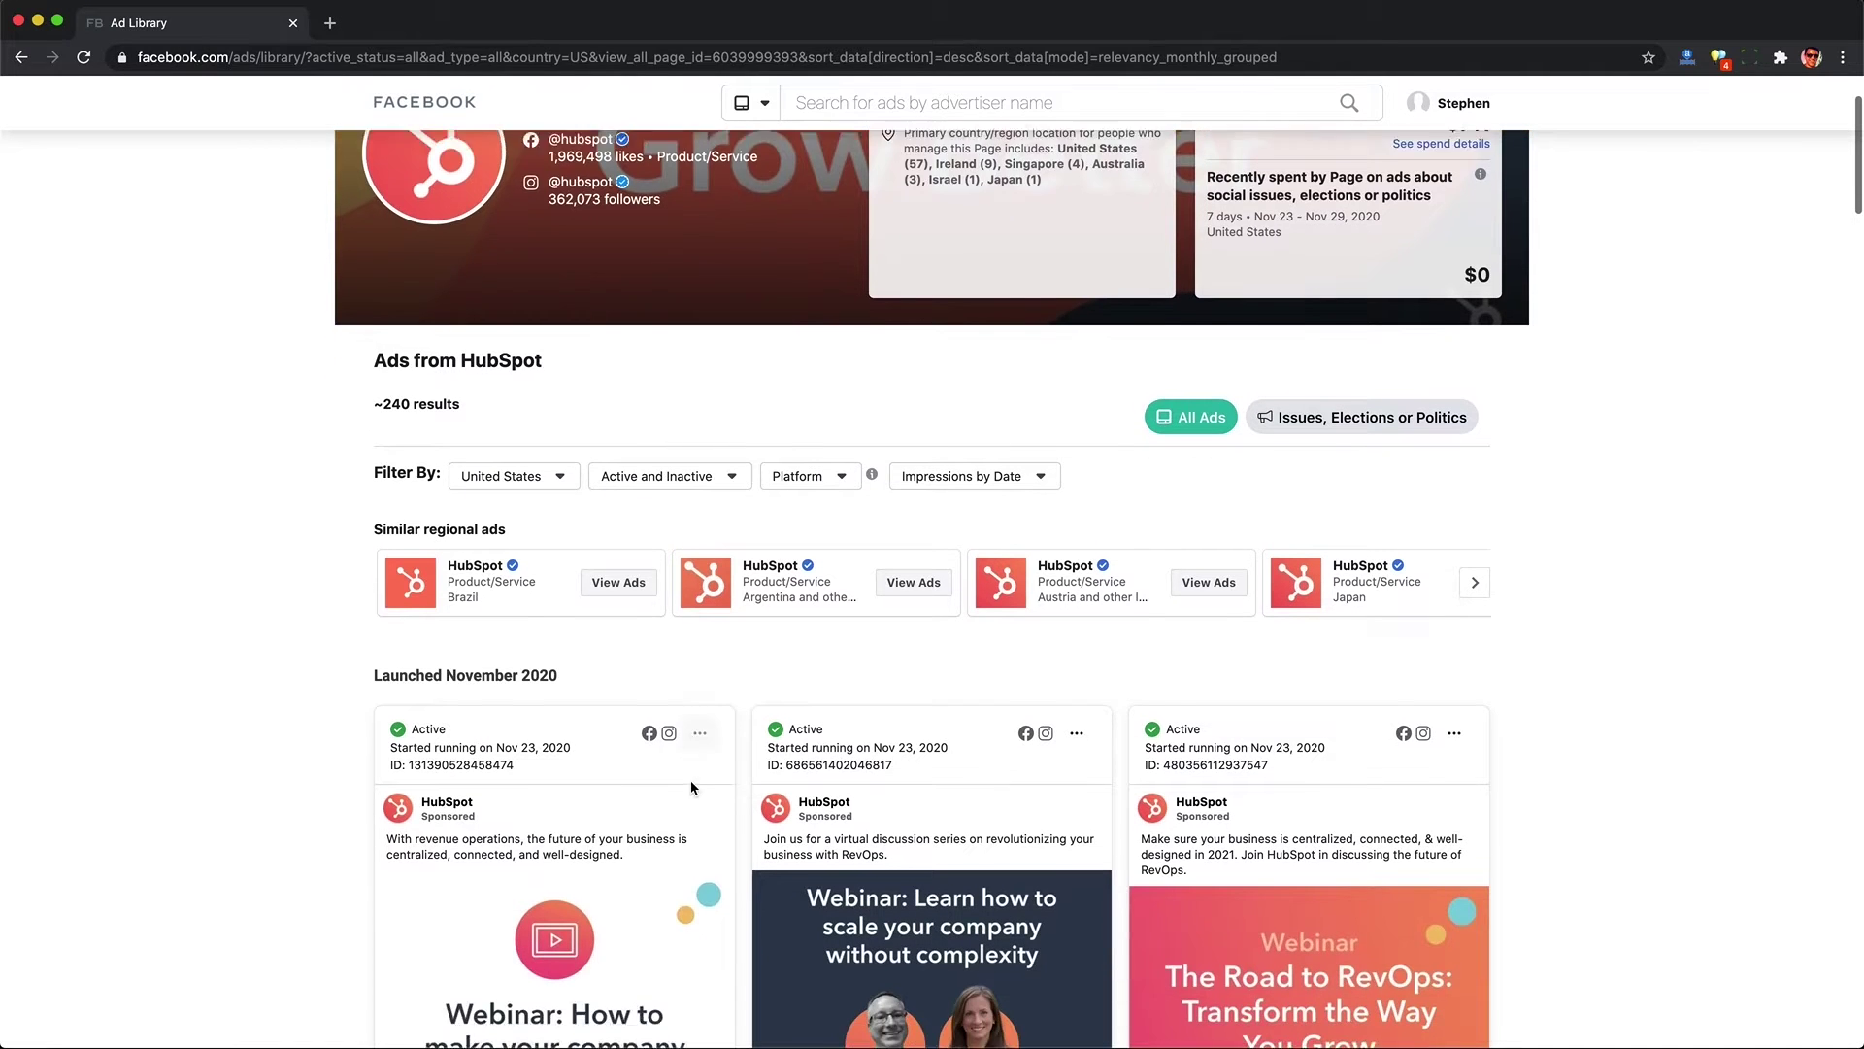
scroll(693, 787, "down", 7)
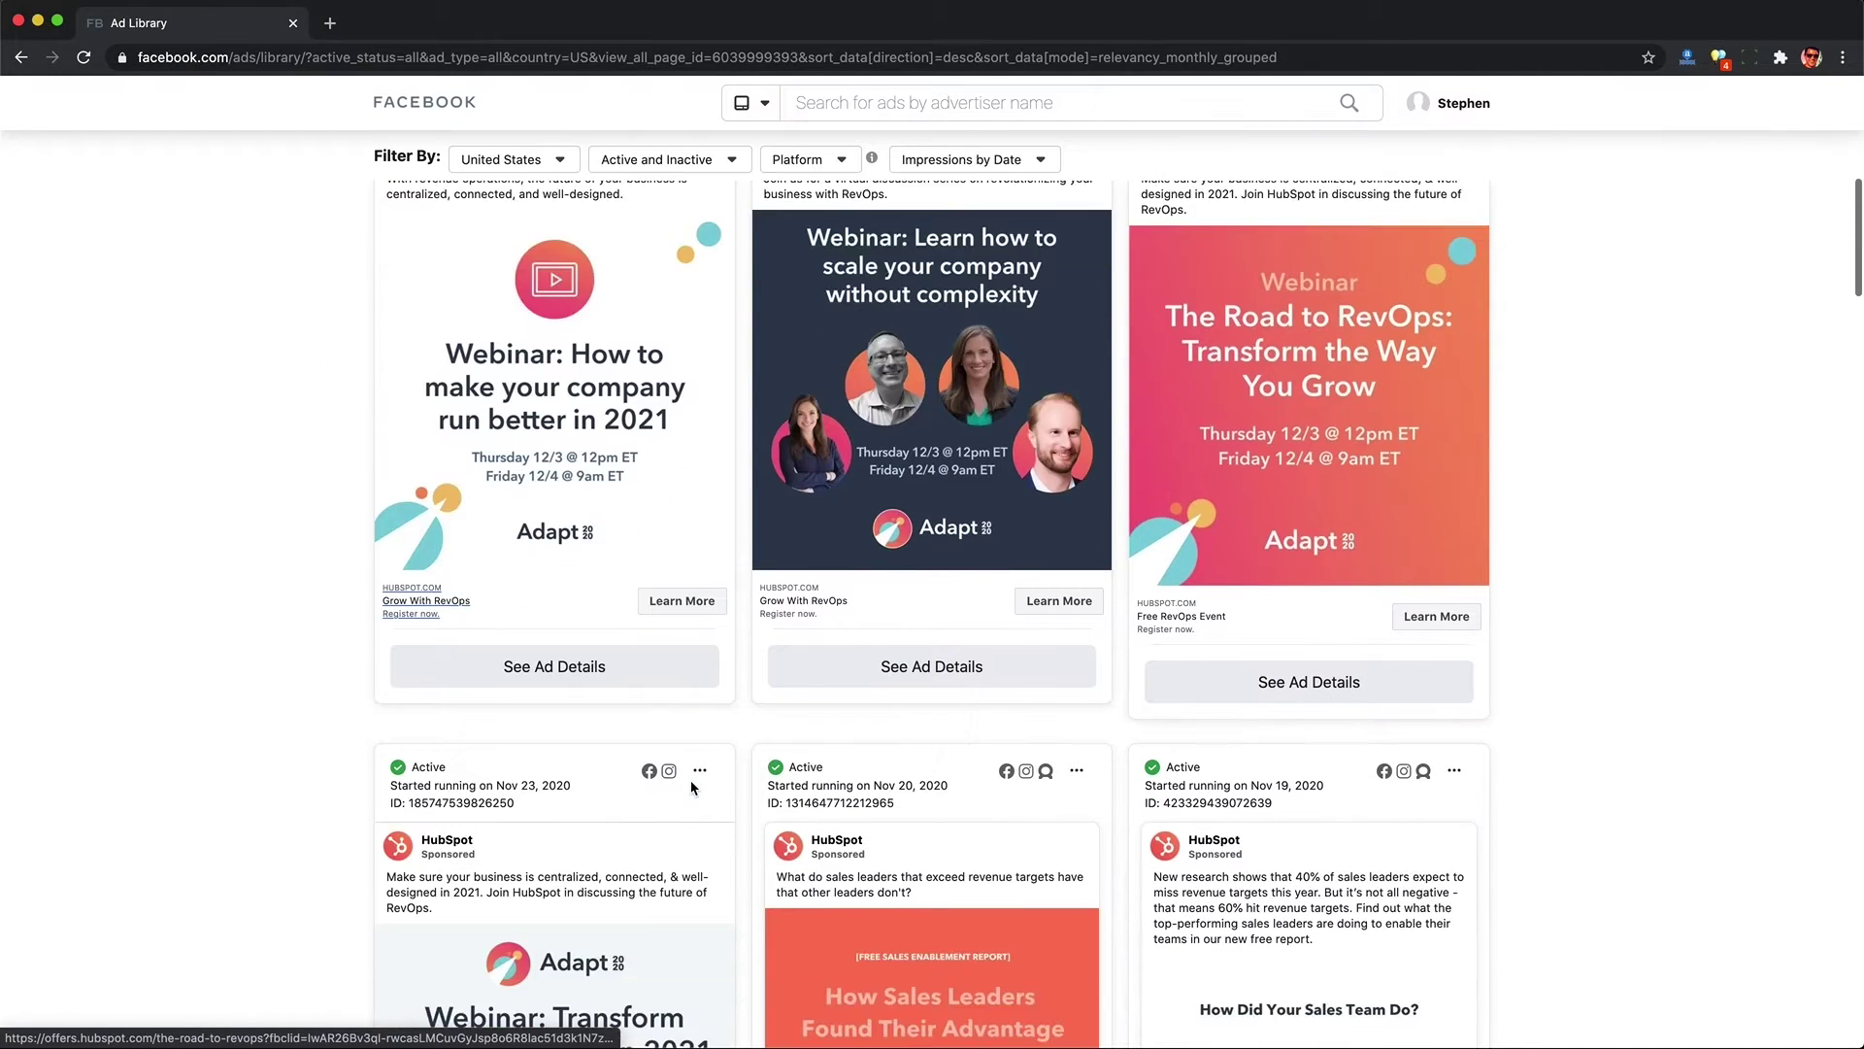
scroll(693, 788, "down", 4)
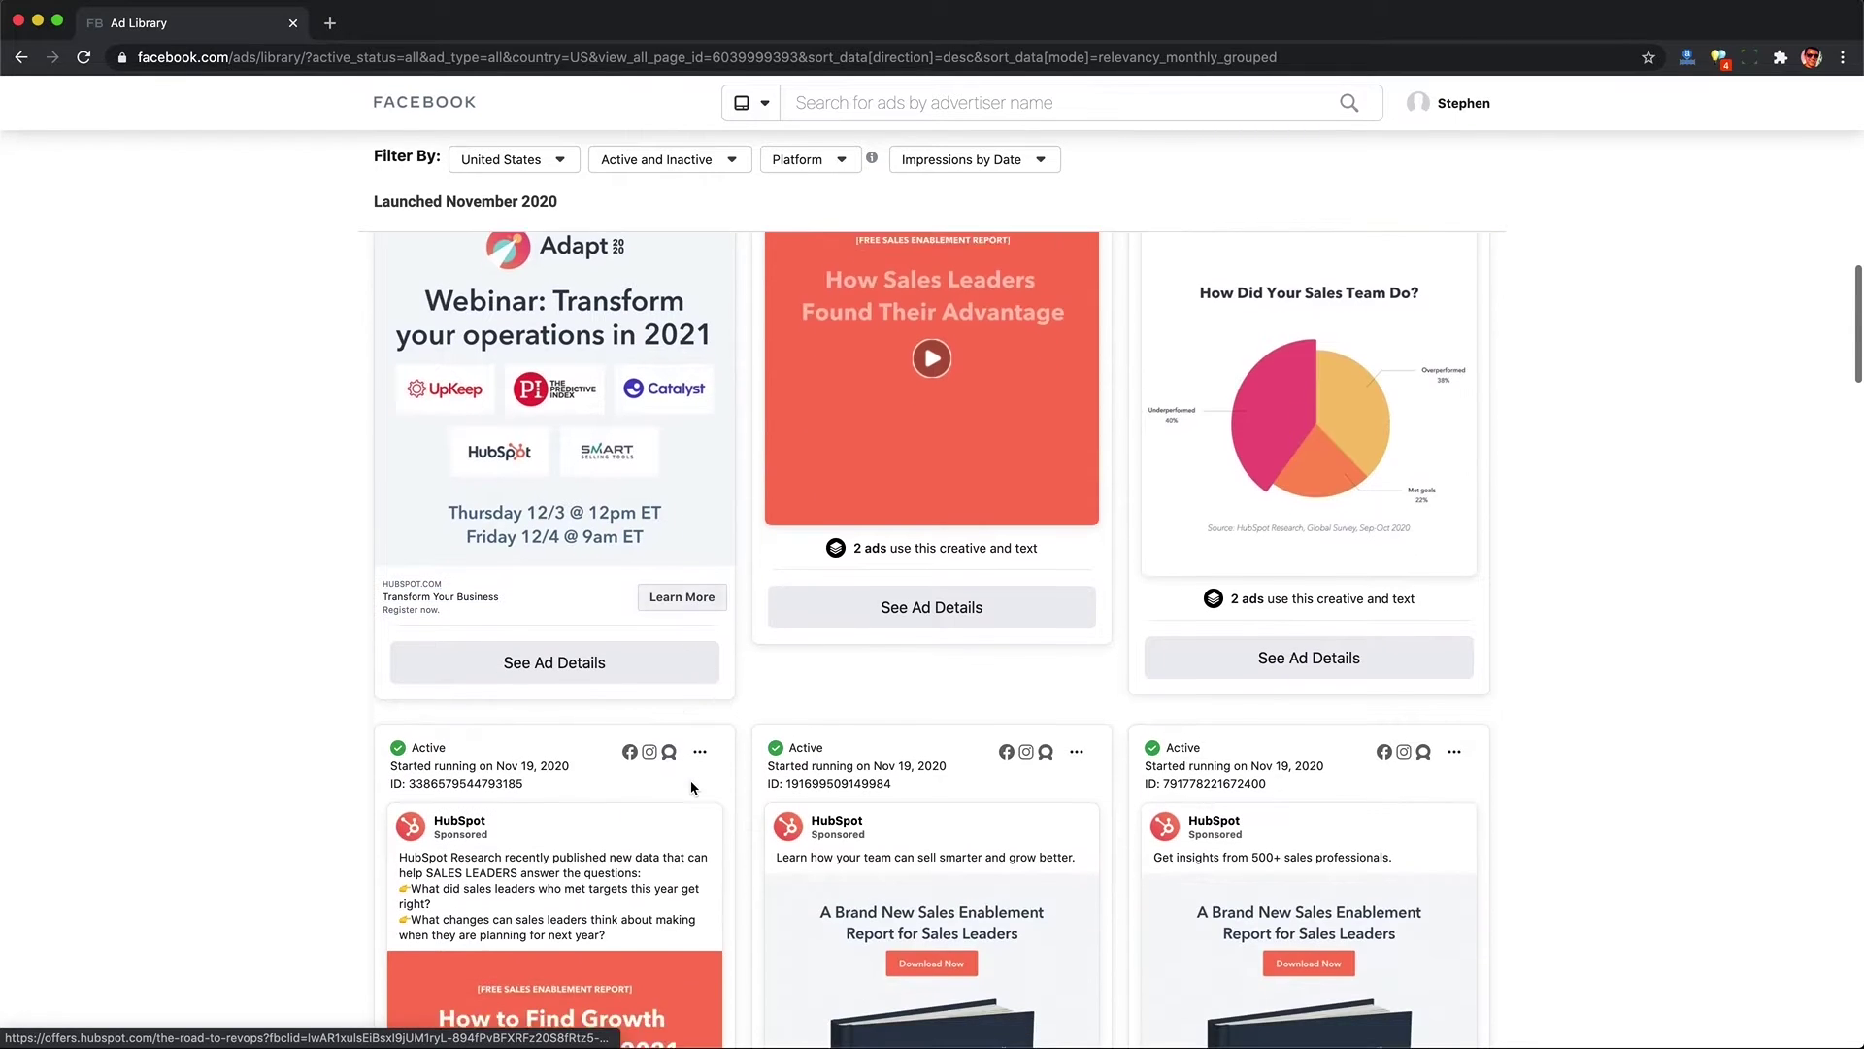
scroll(693, 788, "down", 5)
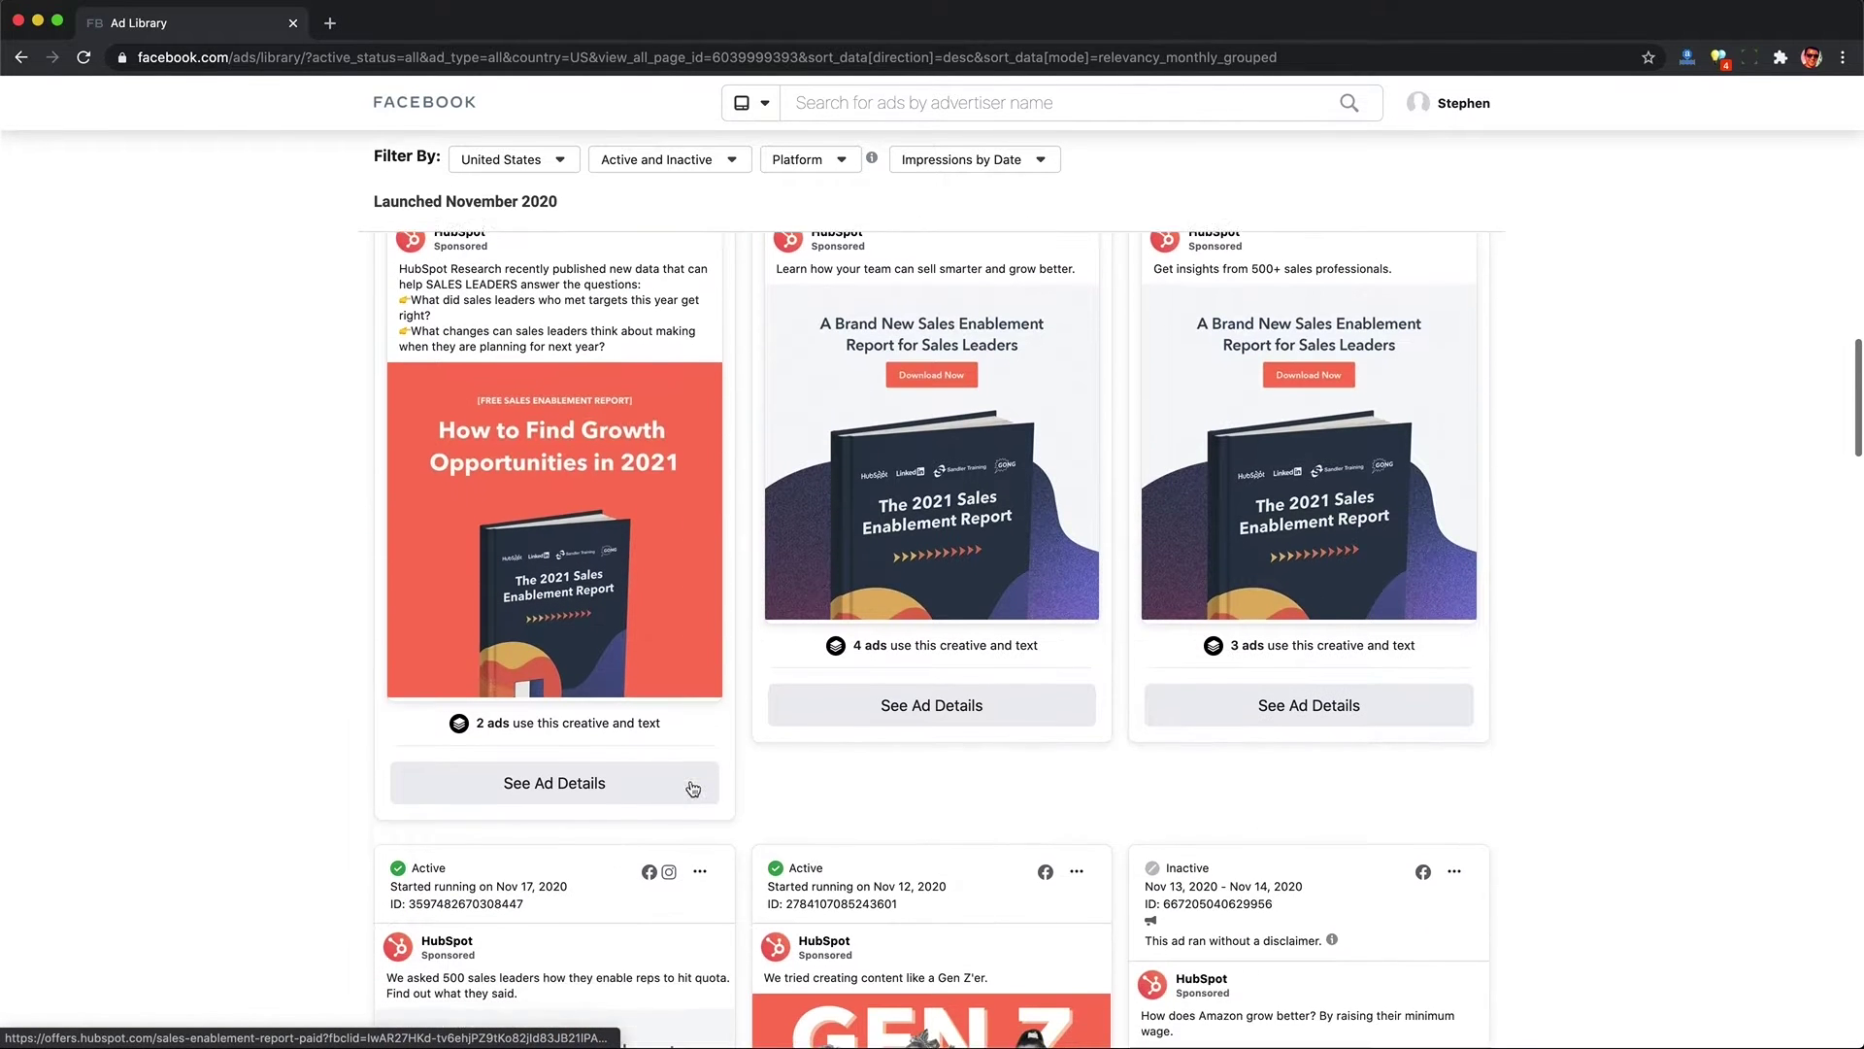
scroll(693, 789, "down", 1)
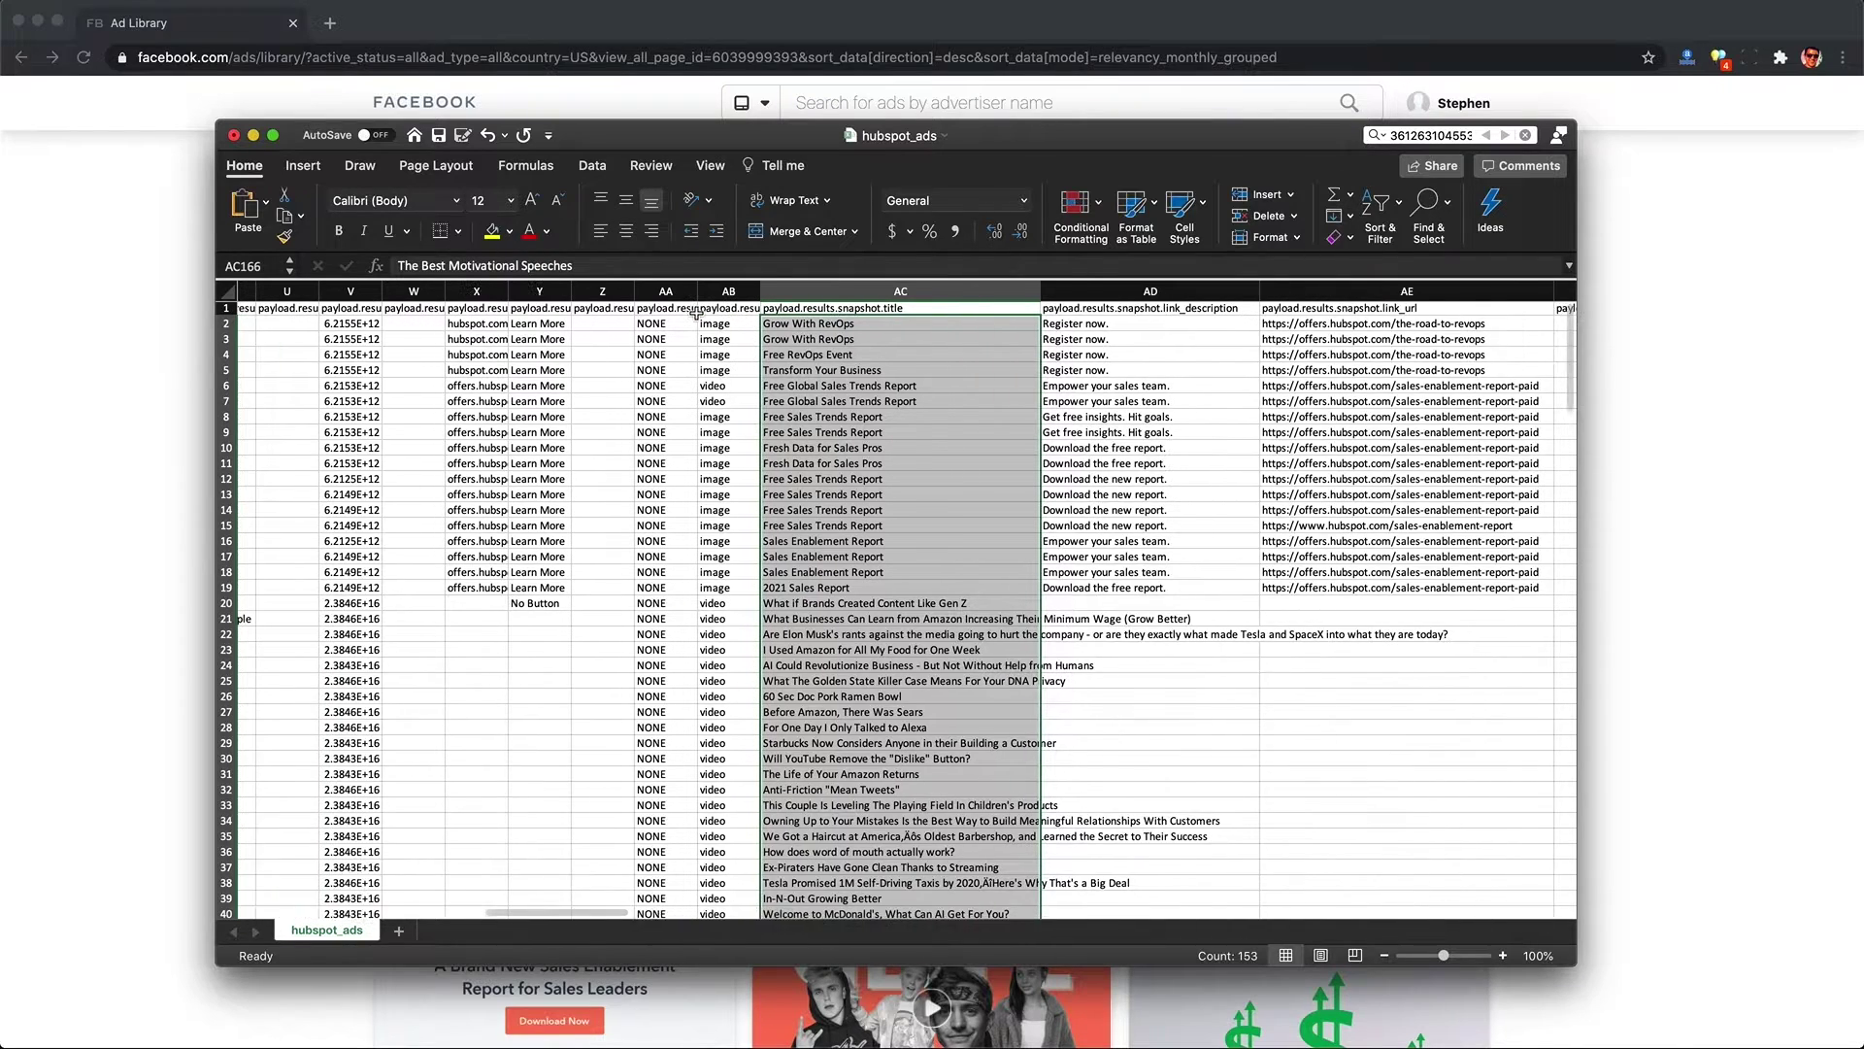
- Widen column X of hubspot_ads to show full link captions, then check the Transform Your Business title
scroll(696, 313, "left", 2)
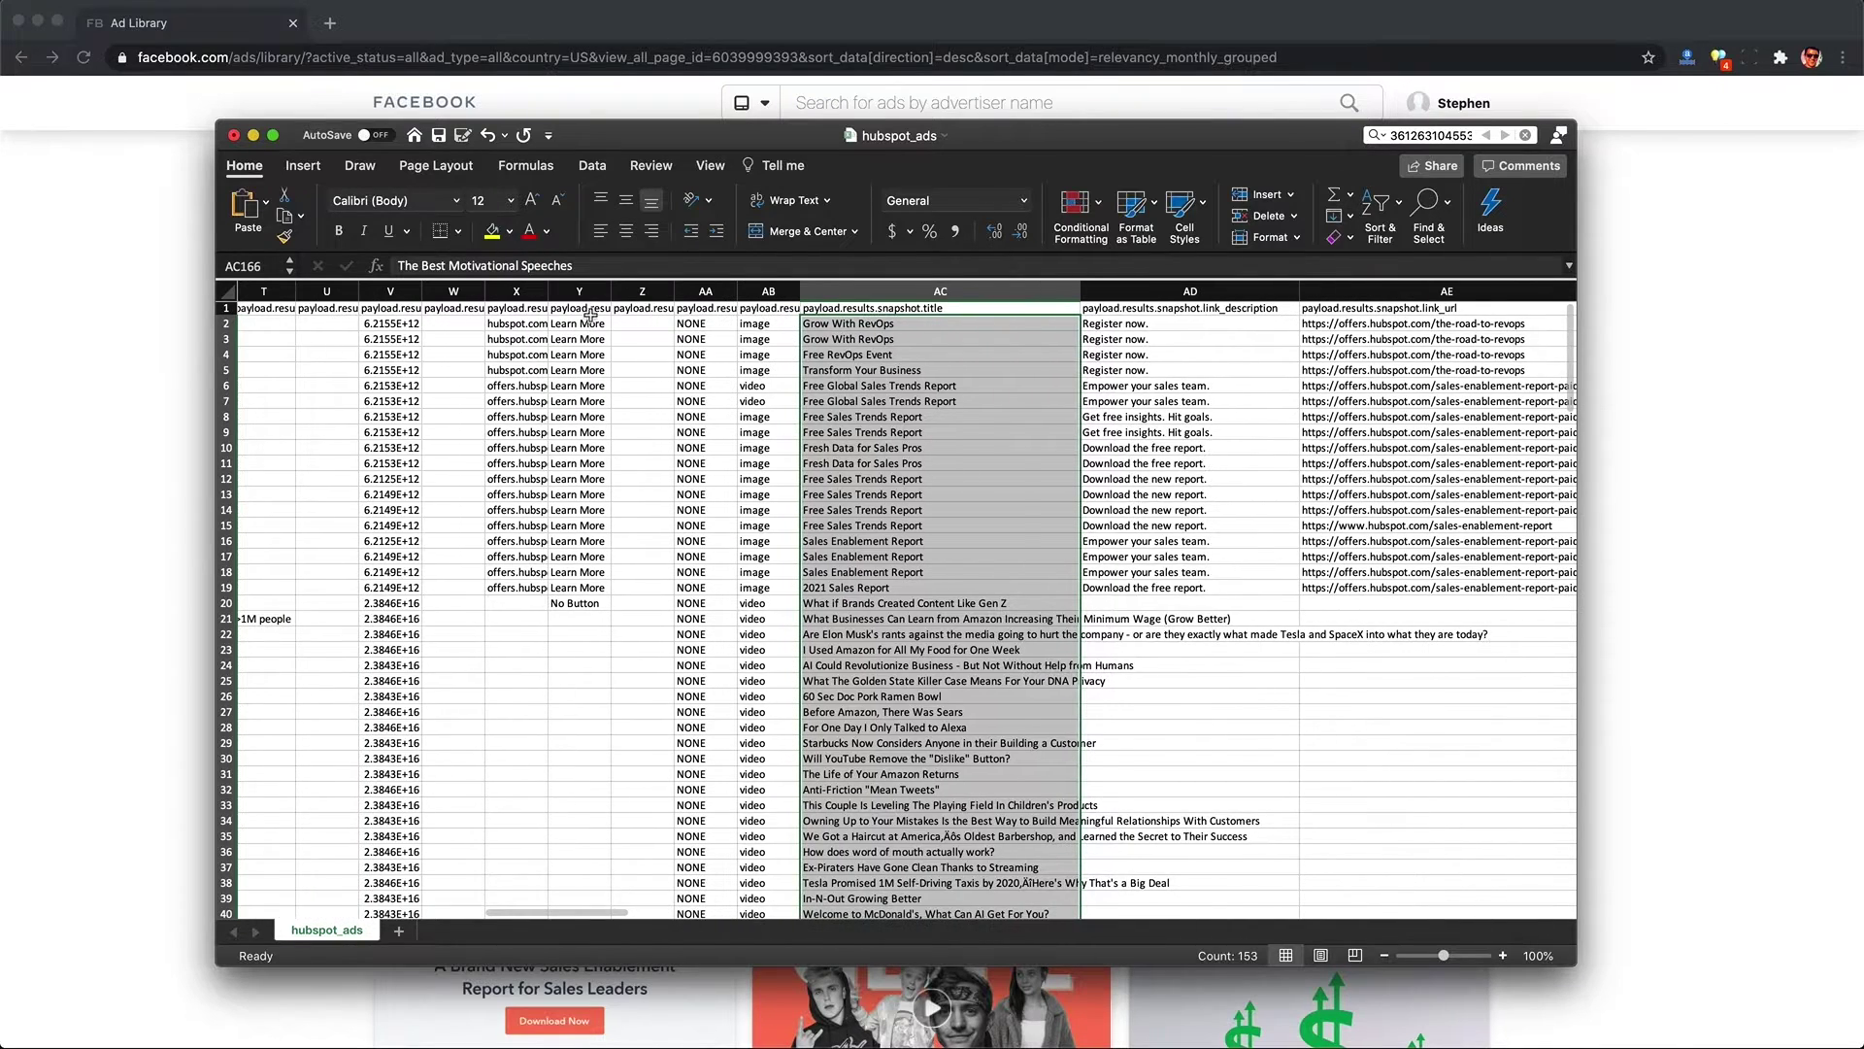
left_click_drag(550, 294, 604, 294)
left_click(1007, 368)
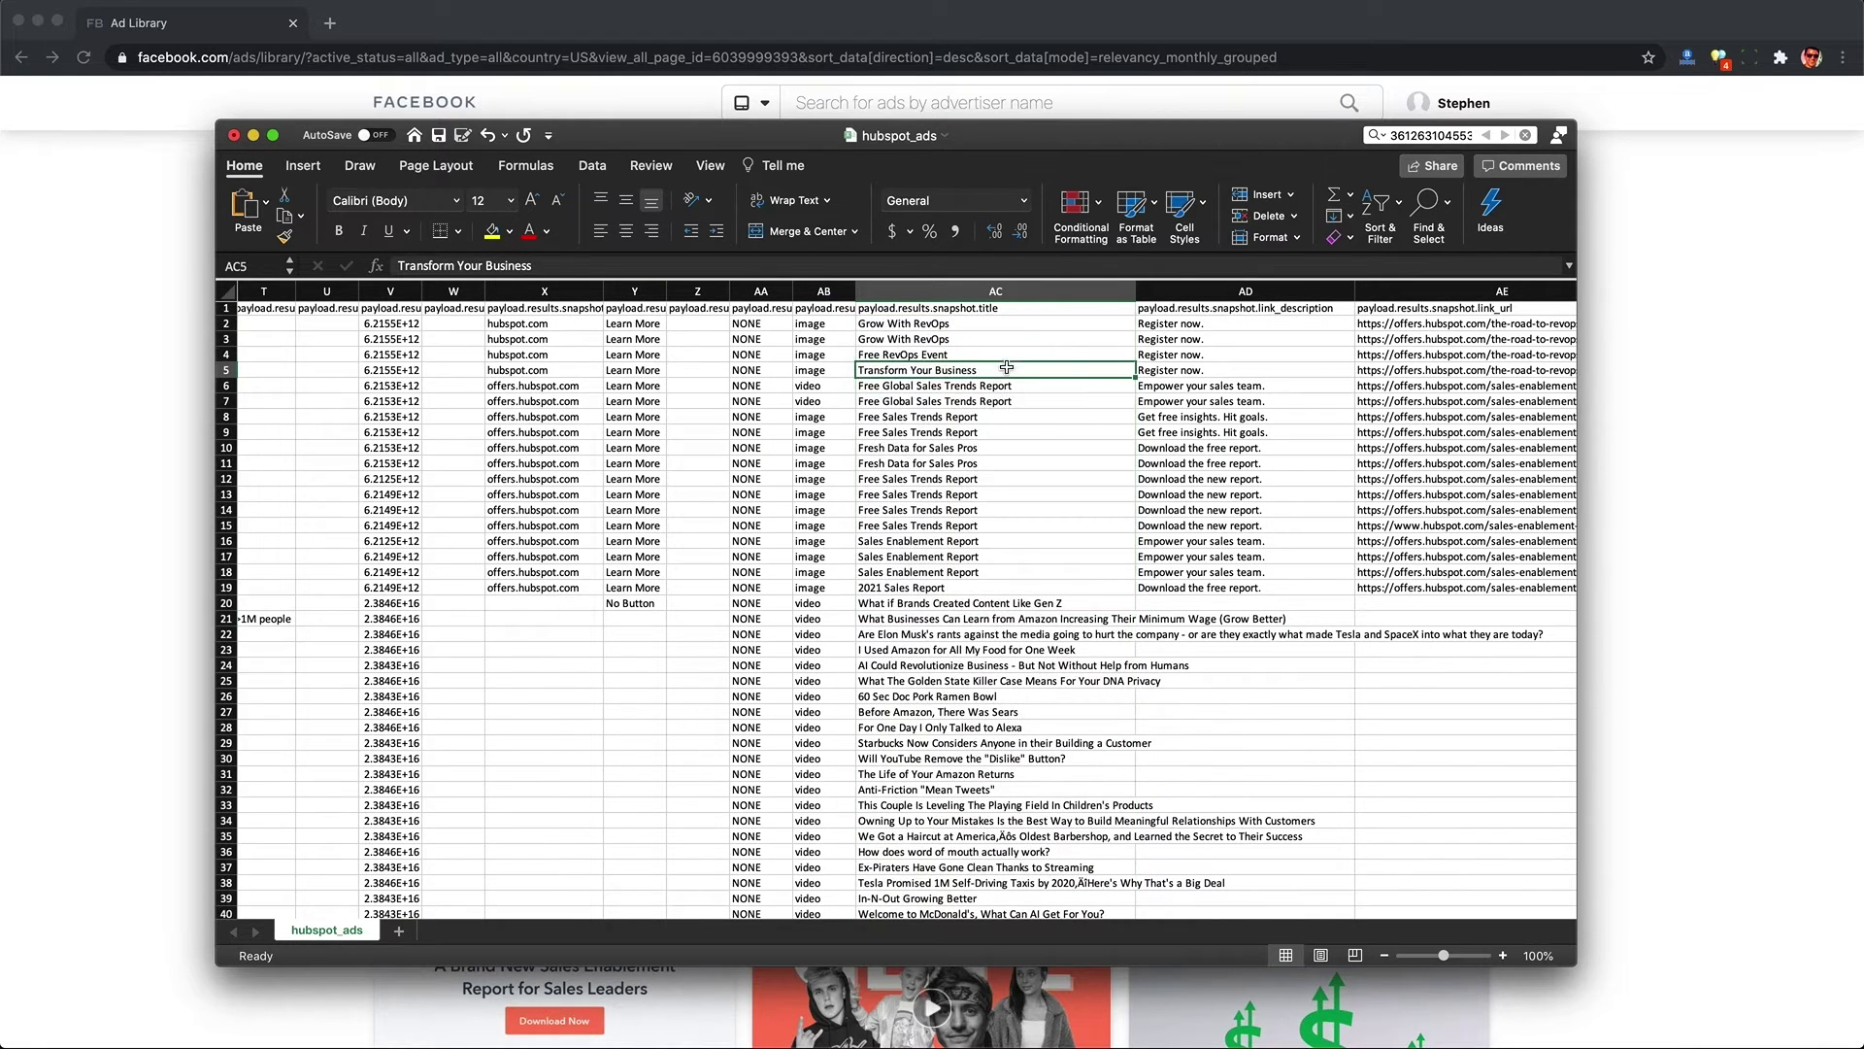
- Inspect the CTA column Y, ad title AC, link description AD, URLs in AE and body text AW–AX
left_click(631, 294)
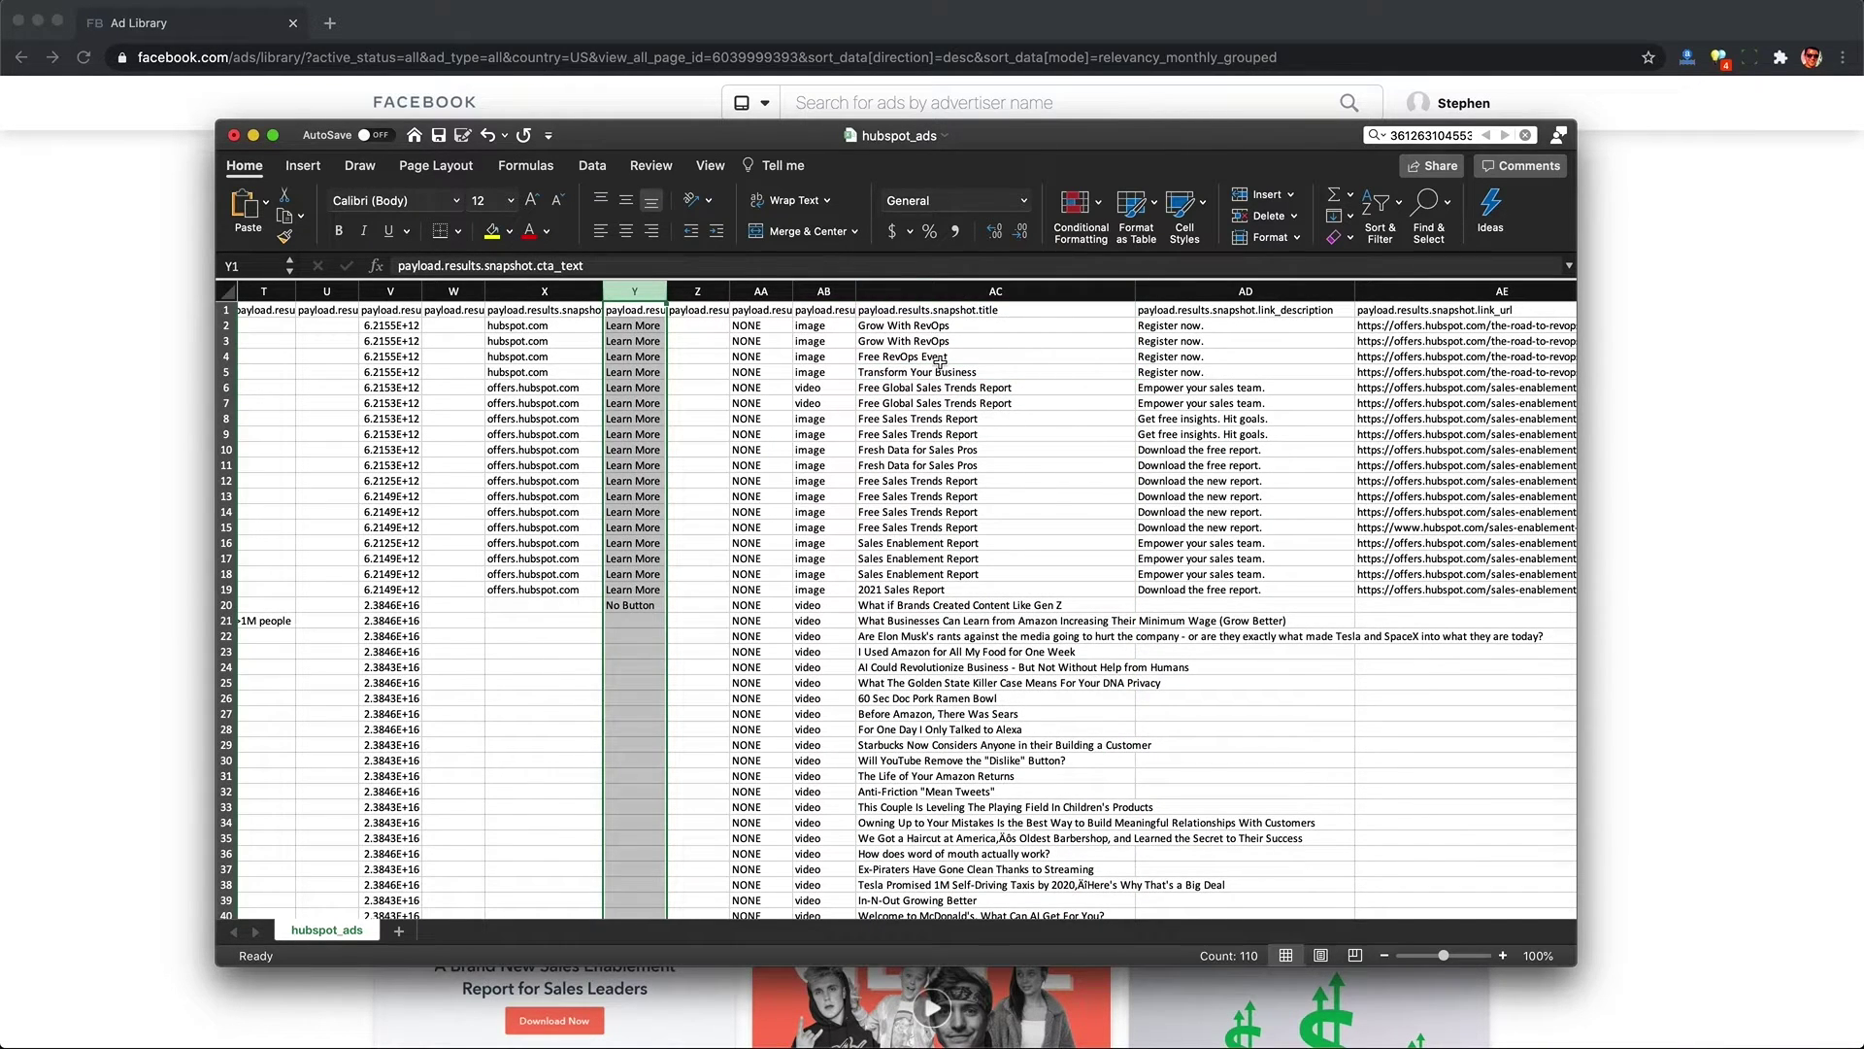
scroll(939, 361, "right", 1)
left_click(929, 290)
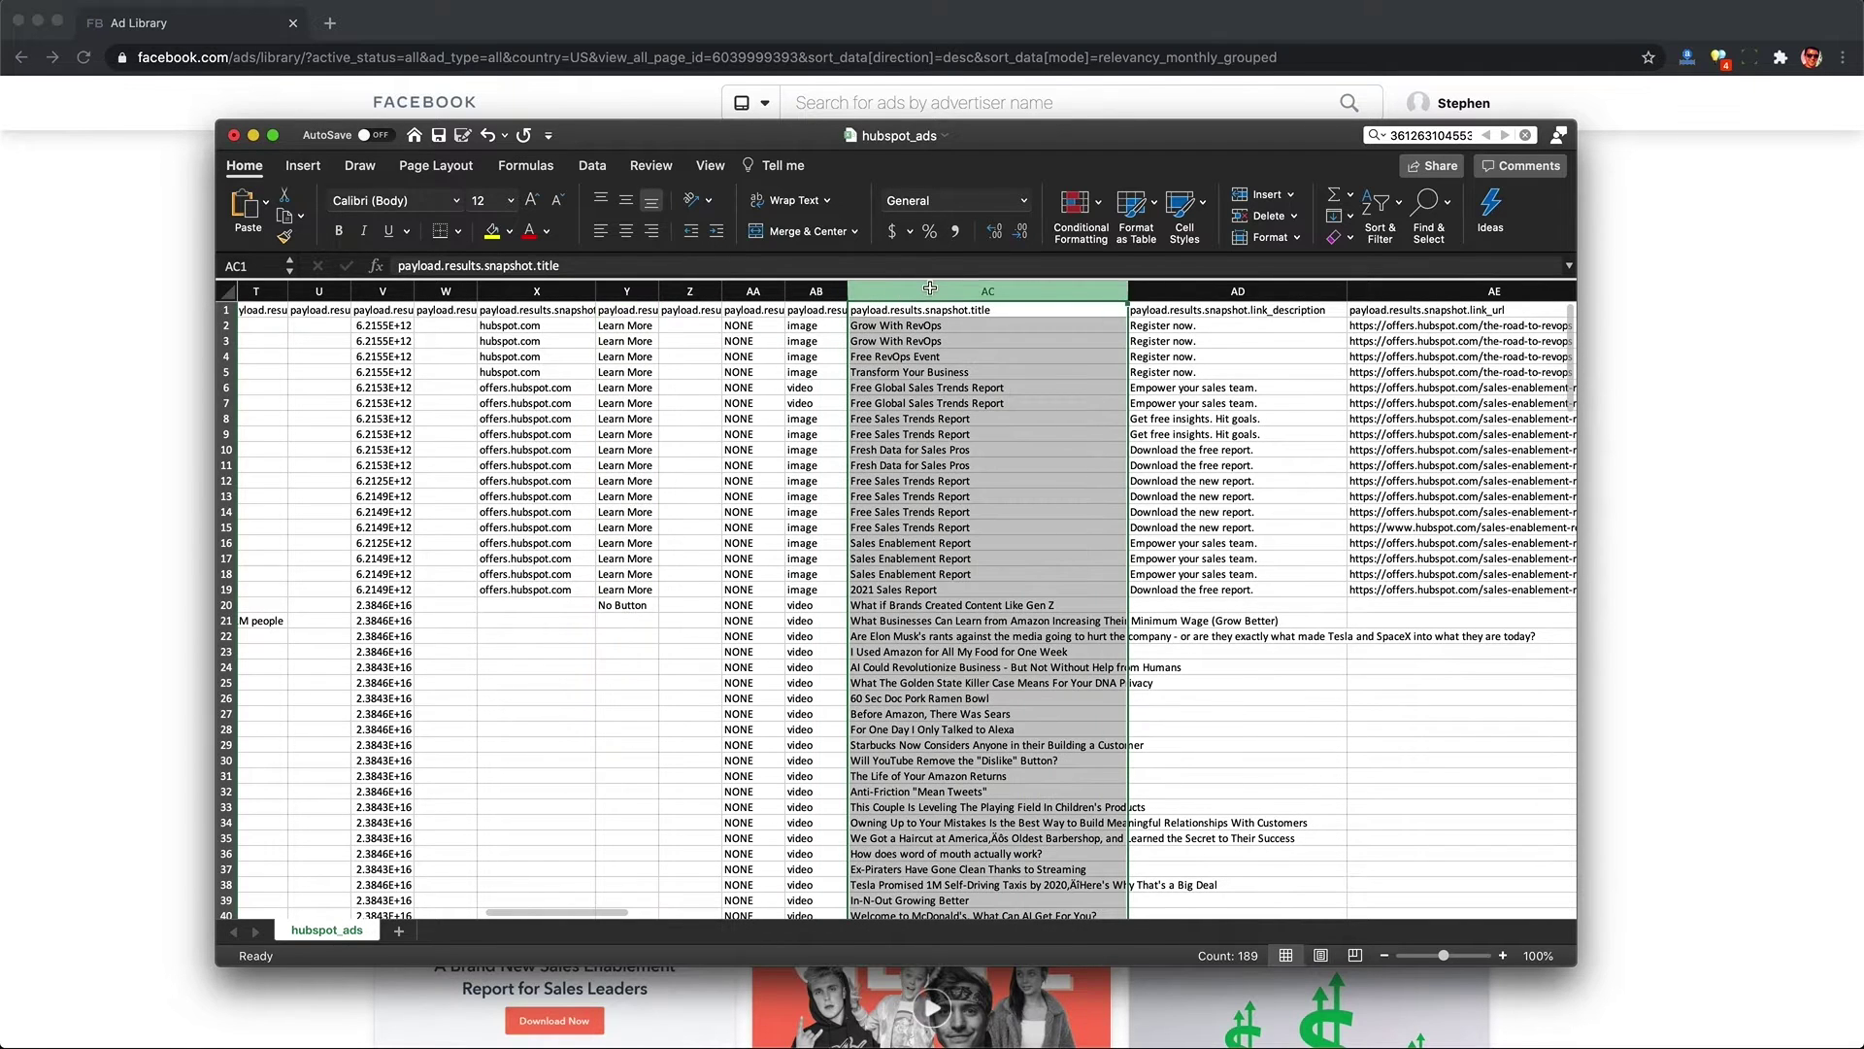
left_click(1200, 292)
scroll(1204, 408, "right", 3)
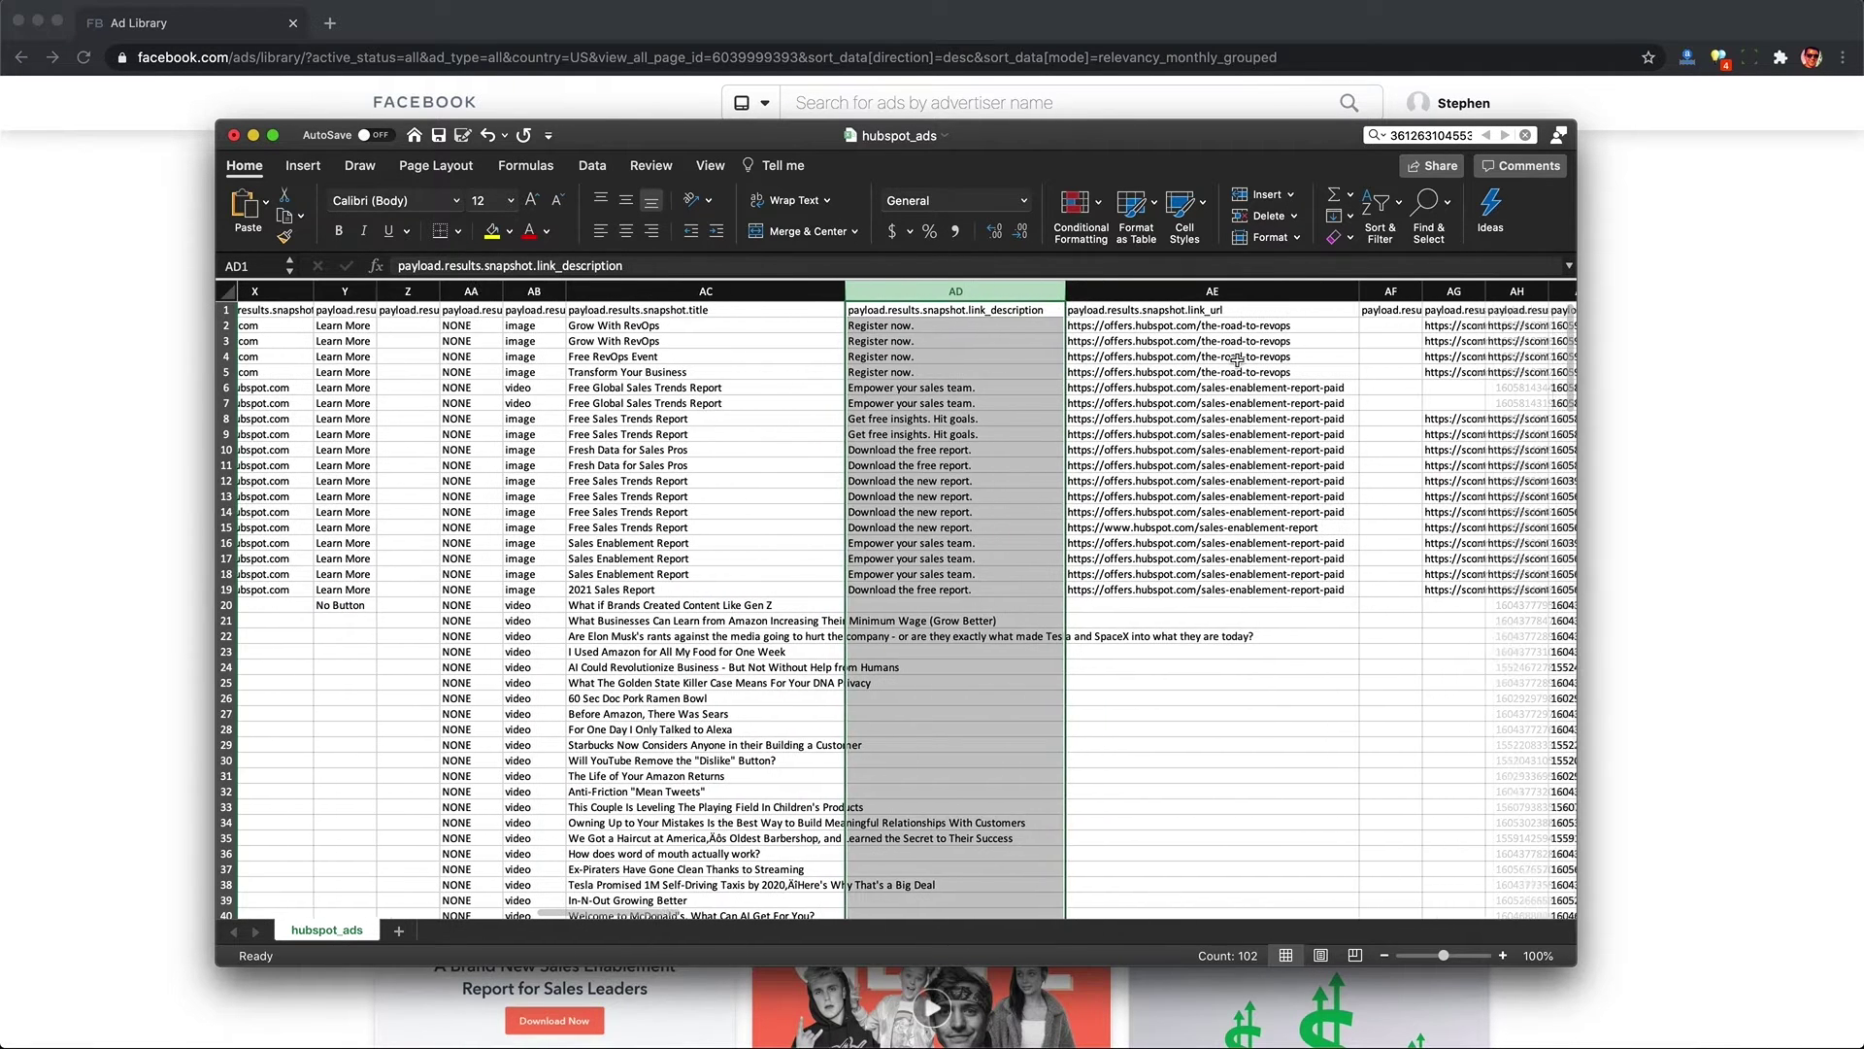
left_click(1209, 528)
left_click(1226, 560)
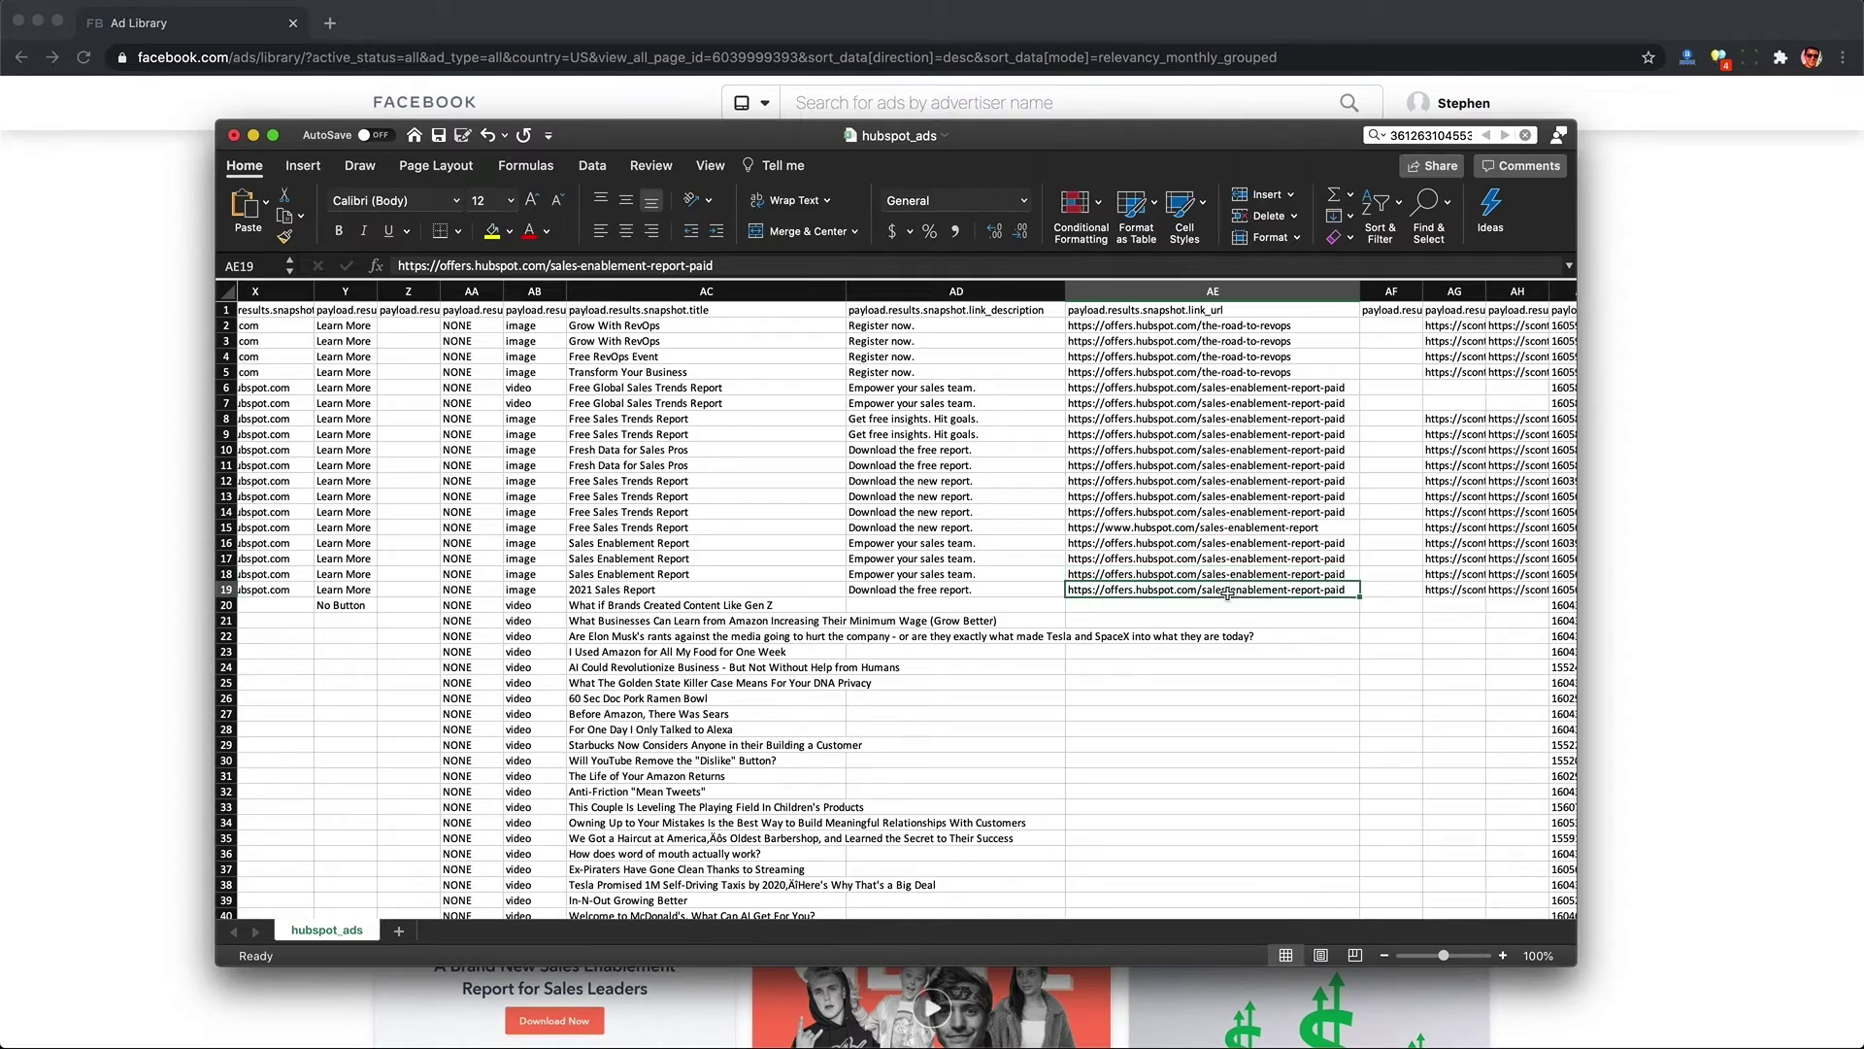
scroll(1227, 593, "right", 10)
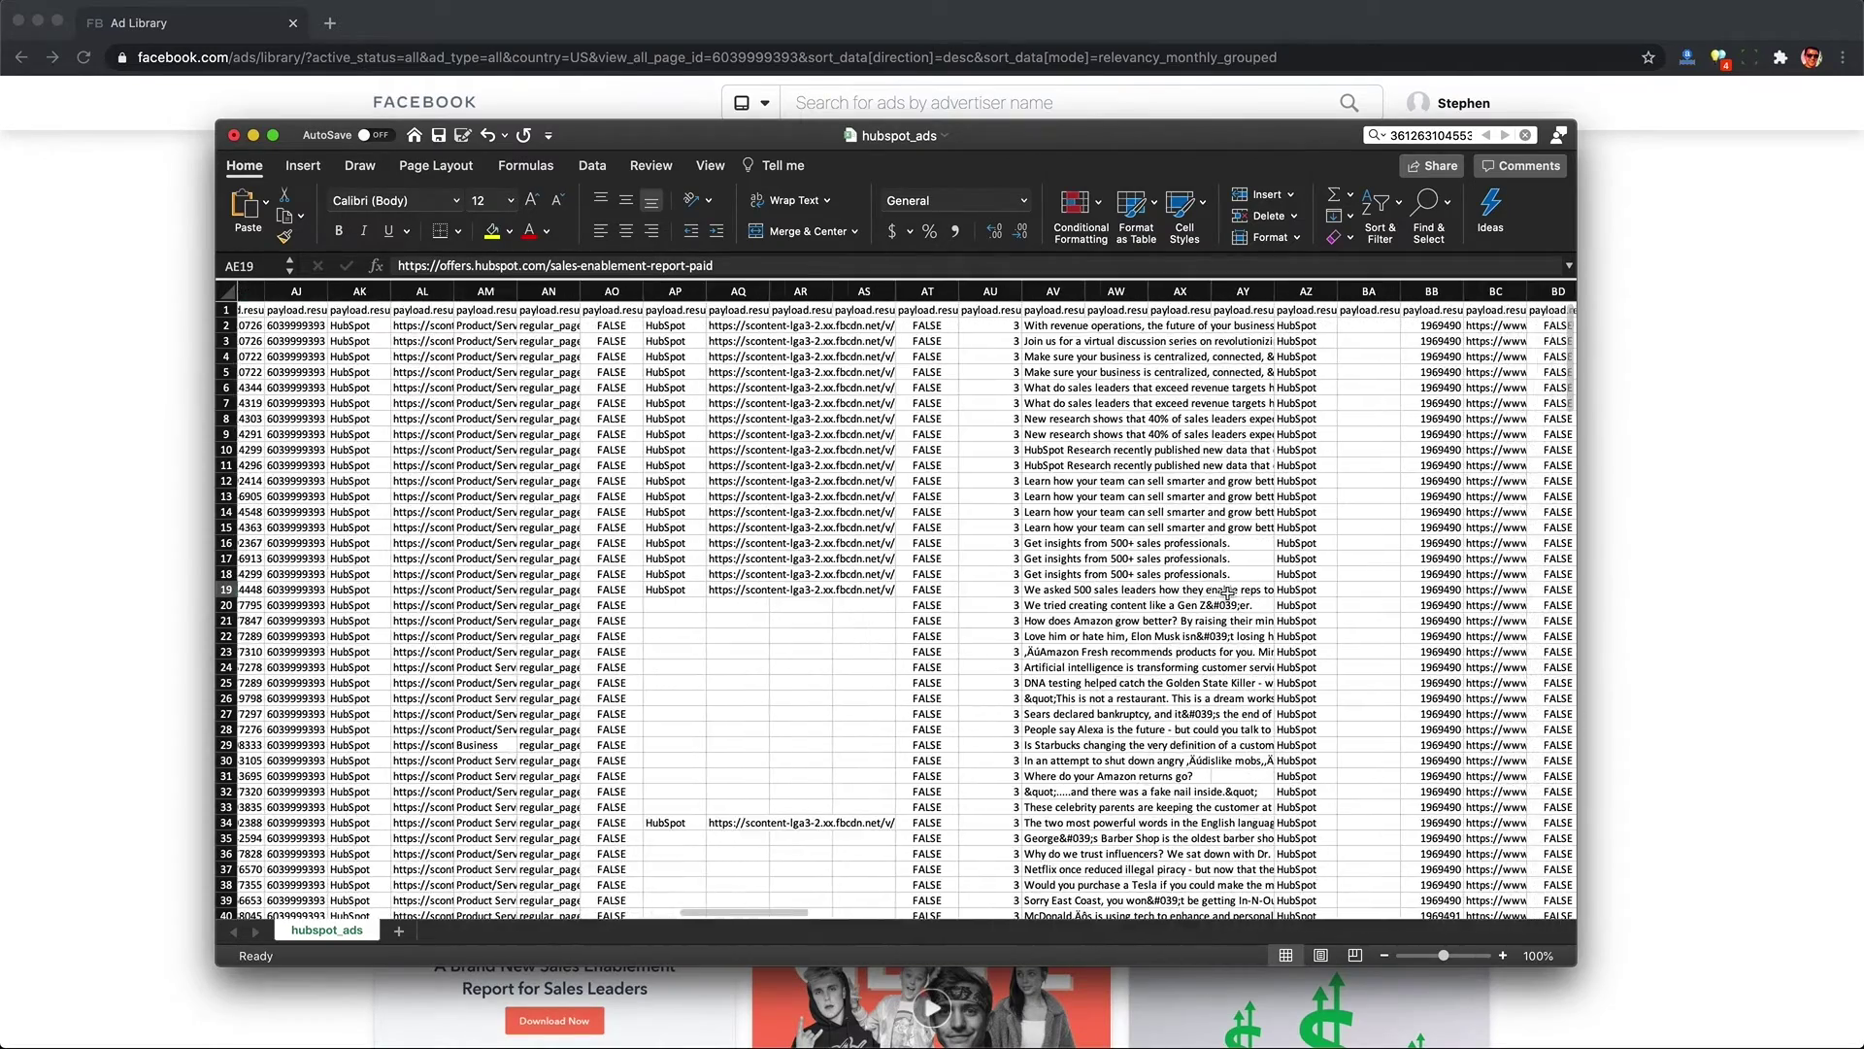
left_click_drag(1148, 747, 1262, 597)
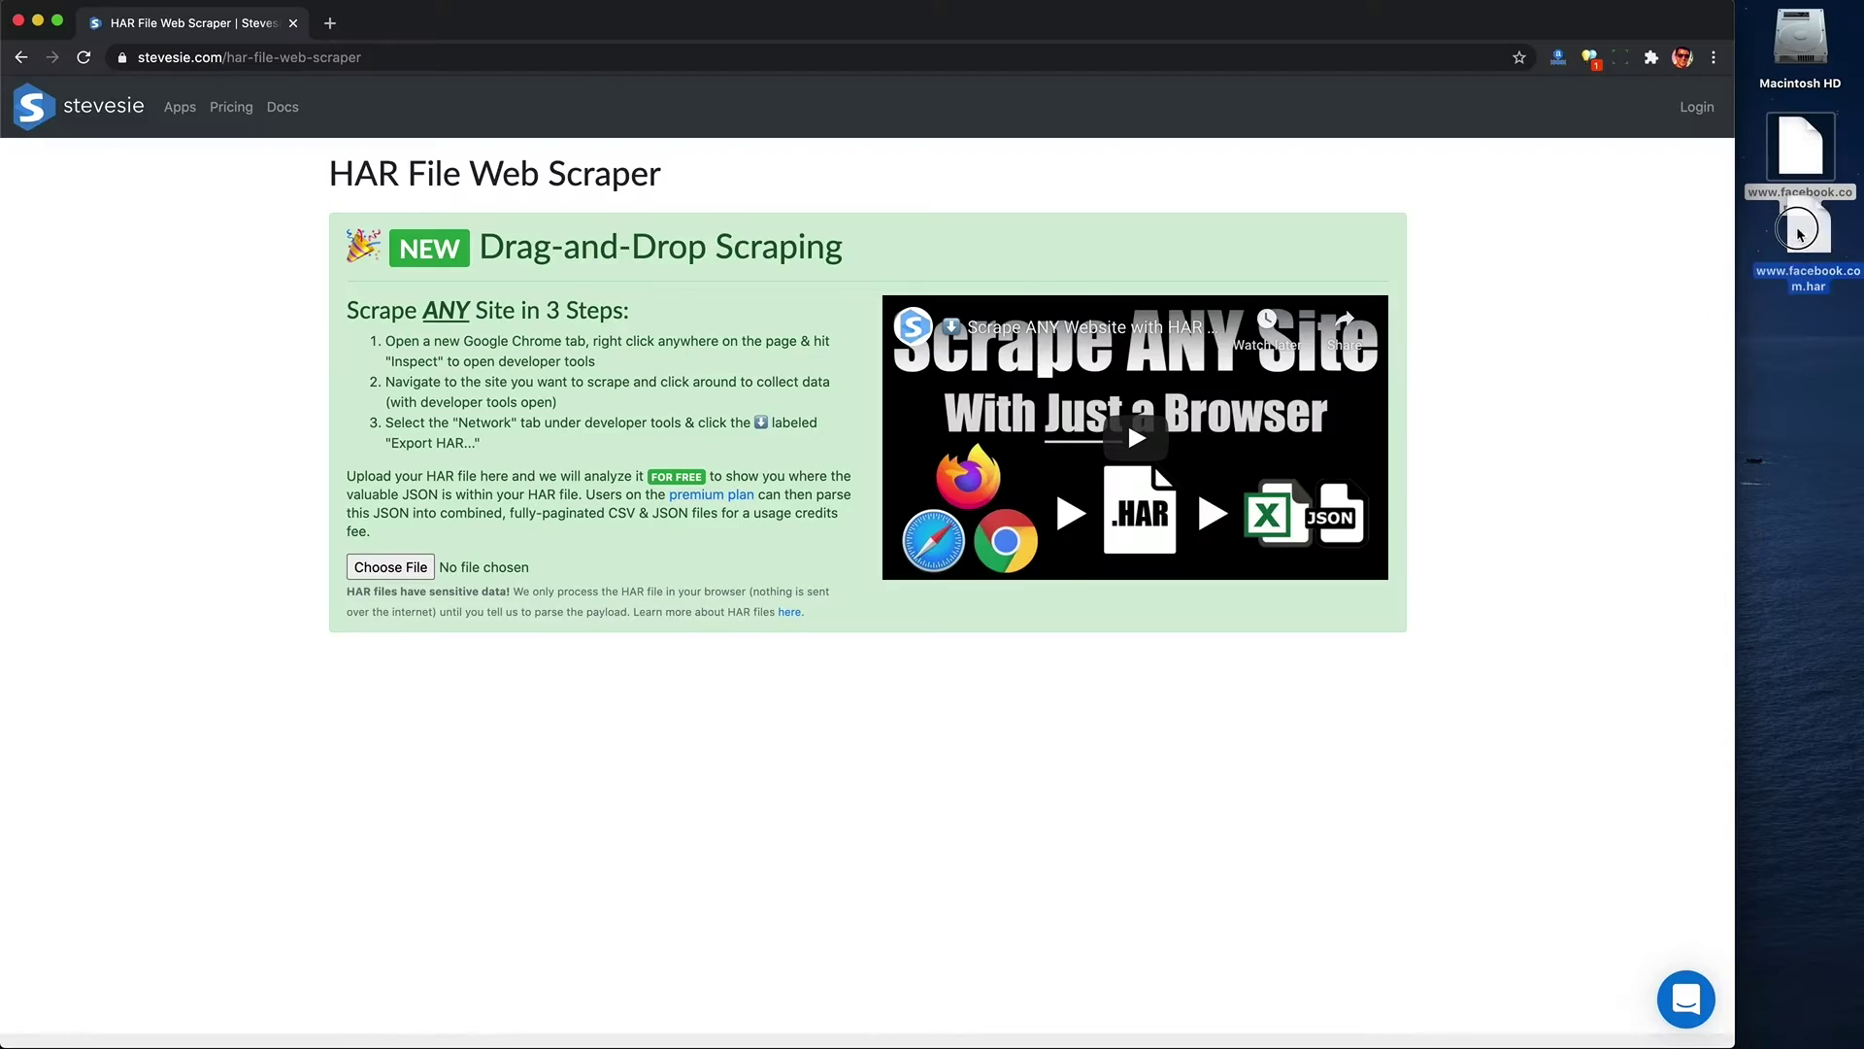
- Load the Facebook HAR file into the scraper and filter its requests for 'mass' (Massachusetts)
left_click_drag(1799, 145, 1551, 231)
type("mass")
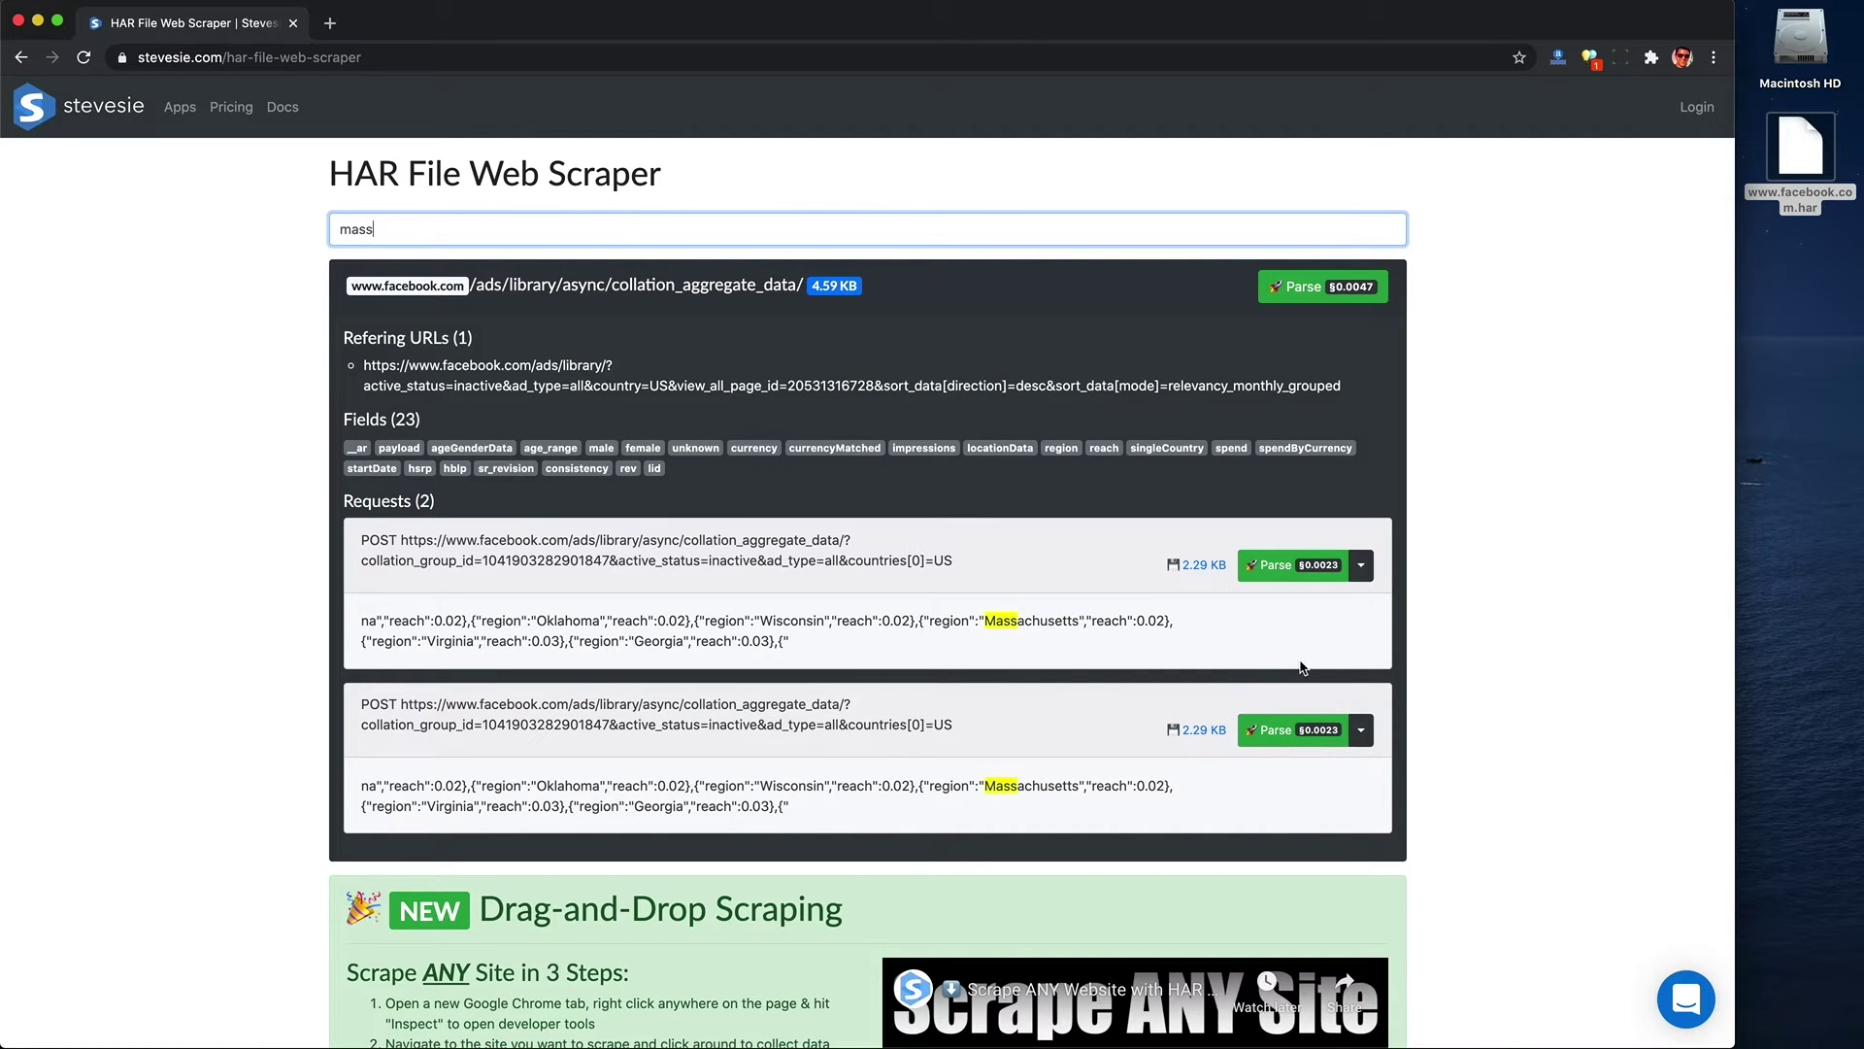
double_click(1000, 619)
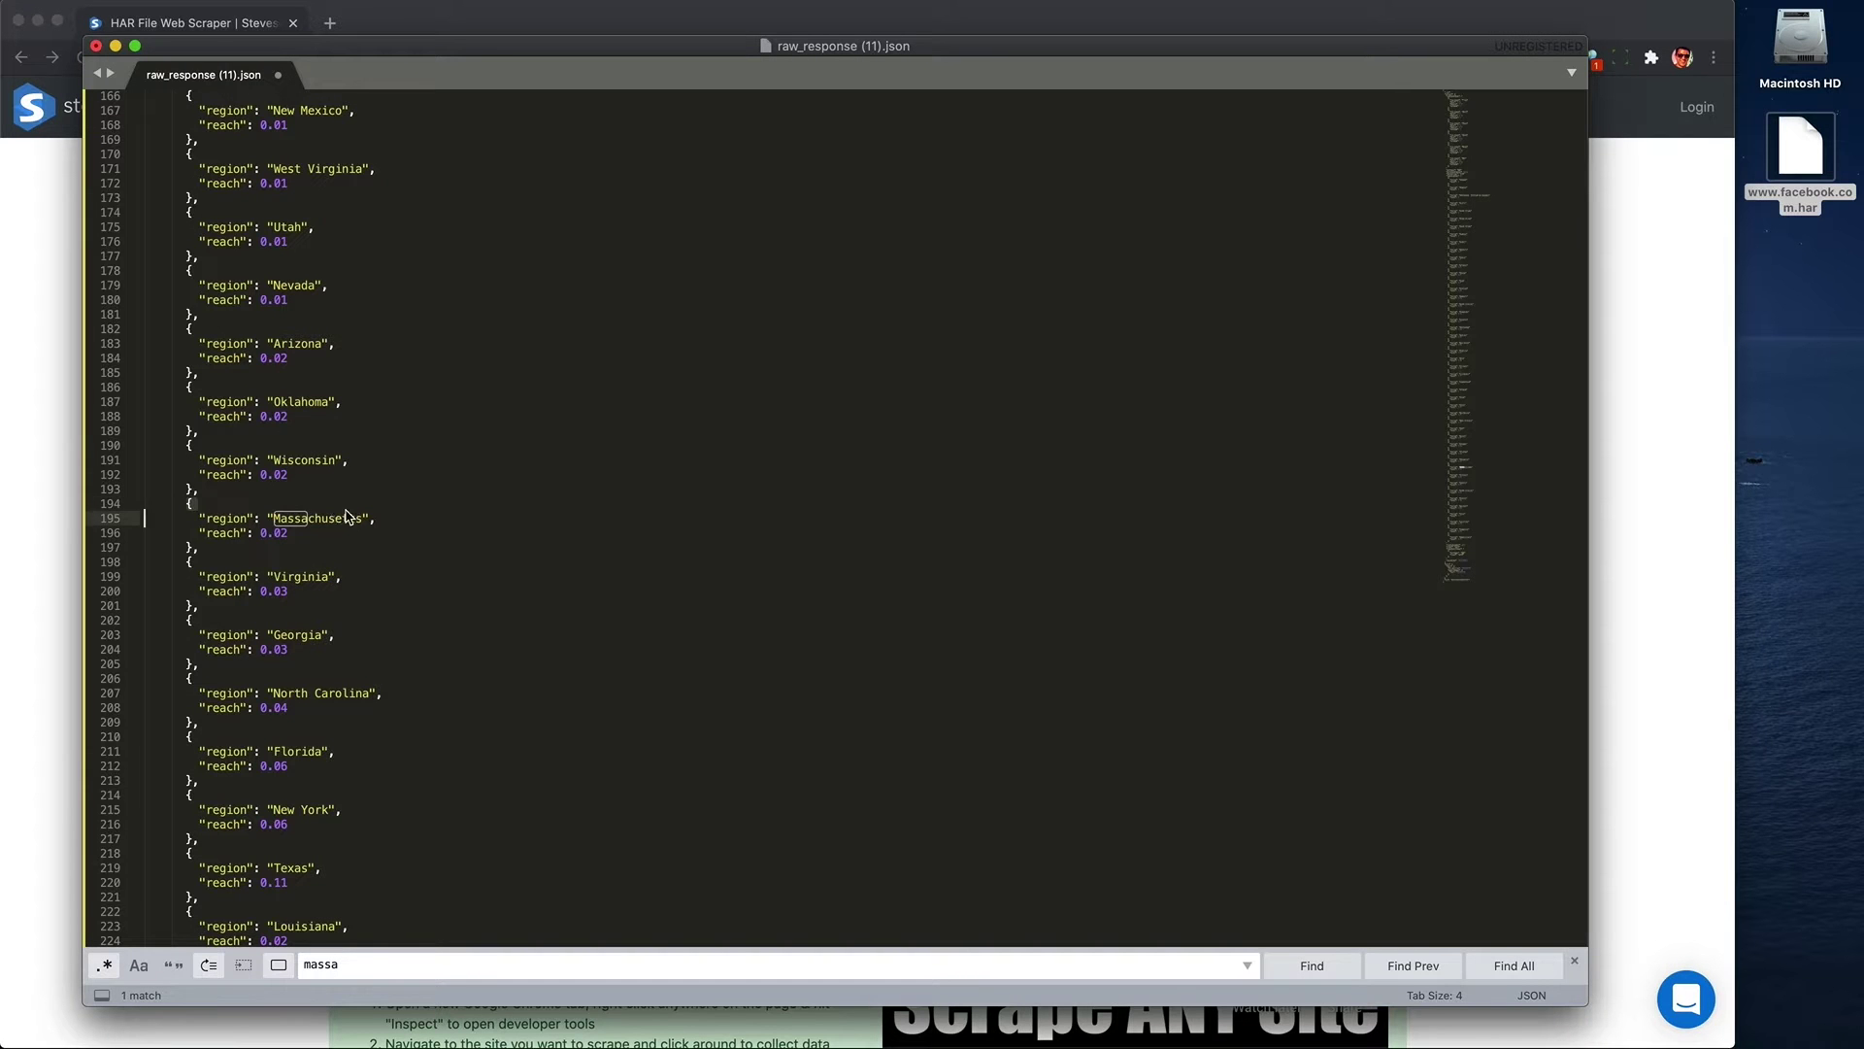
scroll(335, 525, "down", 10)
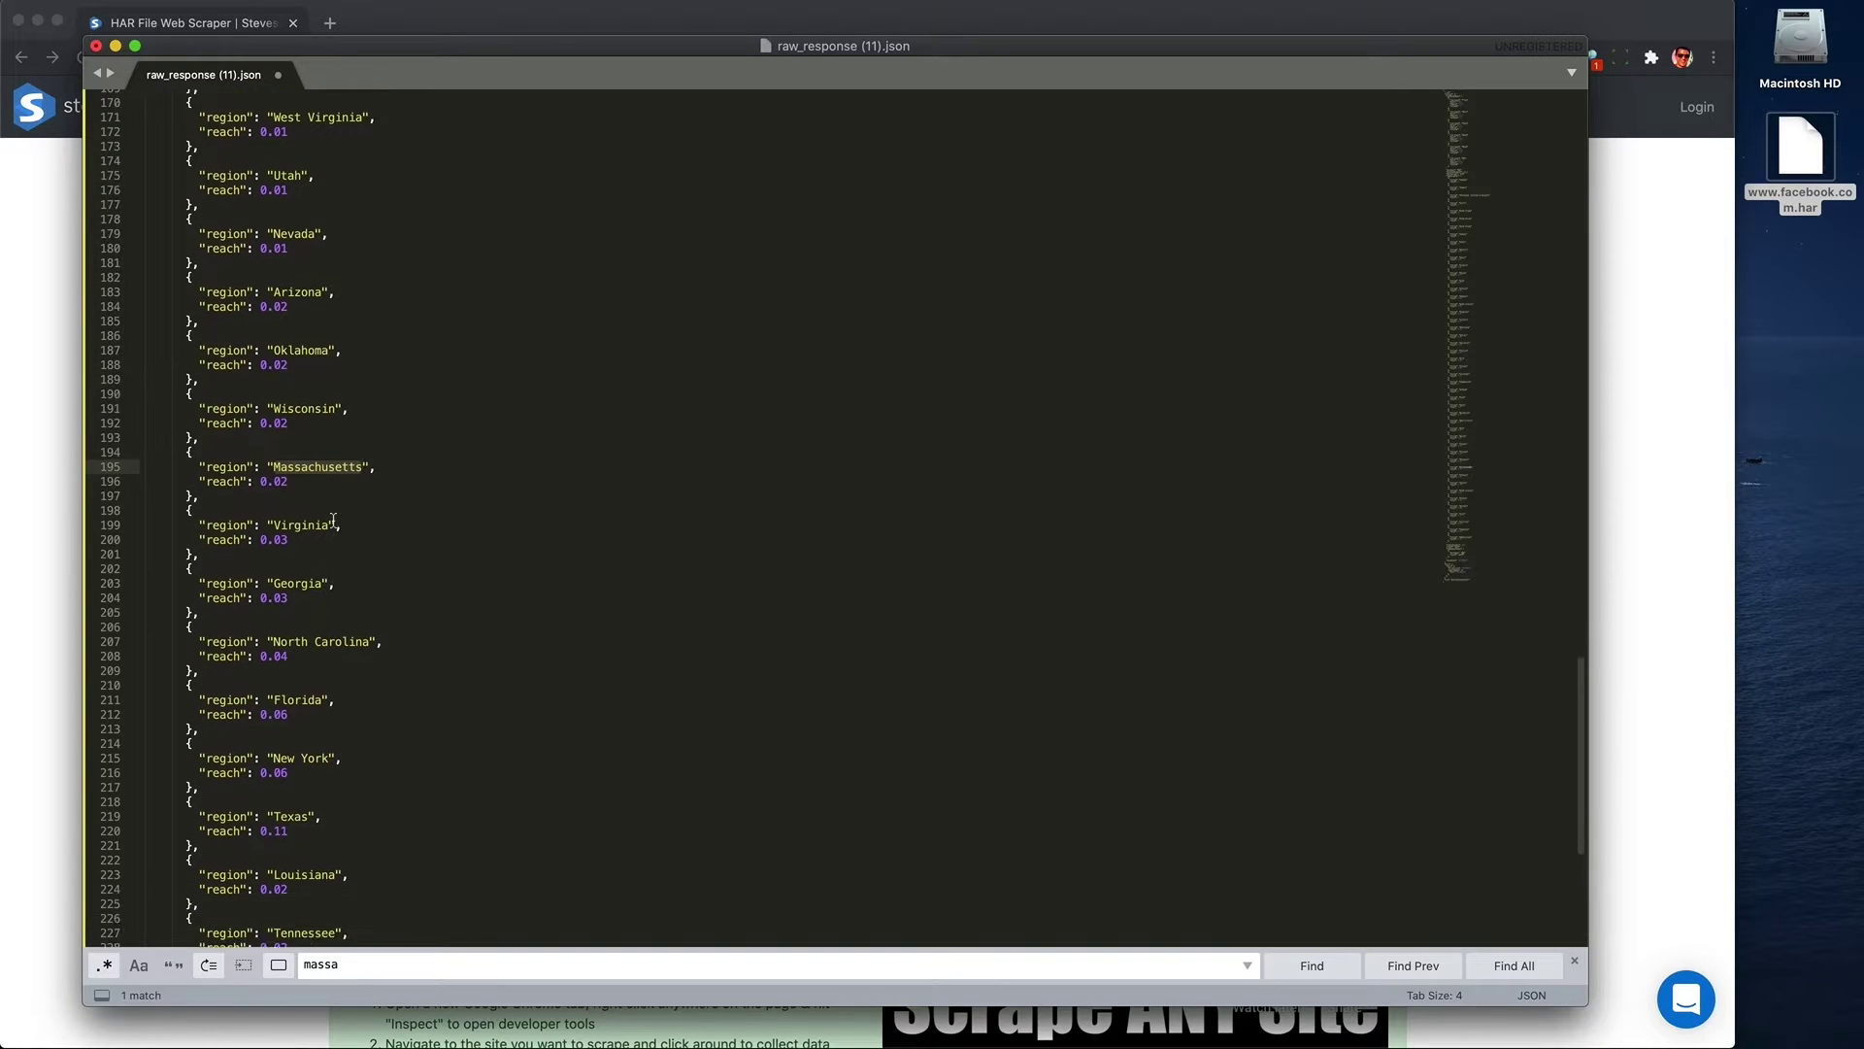
scroll(333, 521, "up", 10)
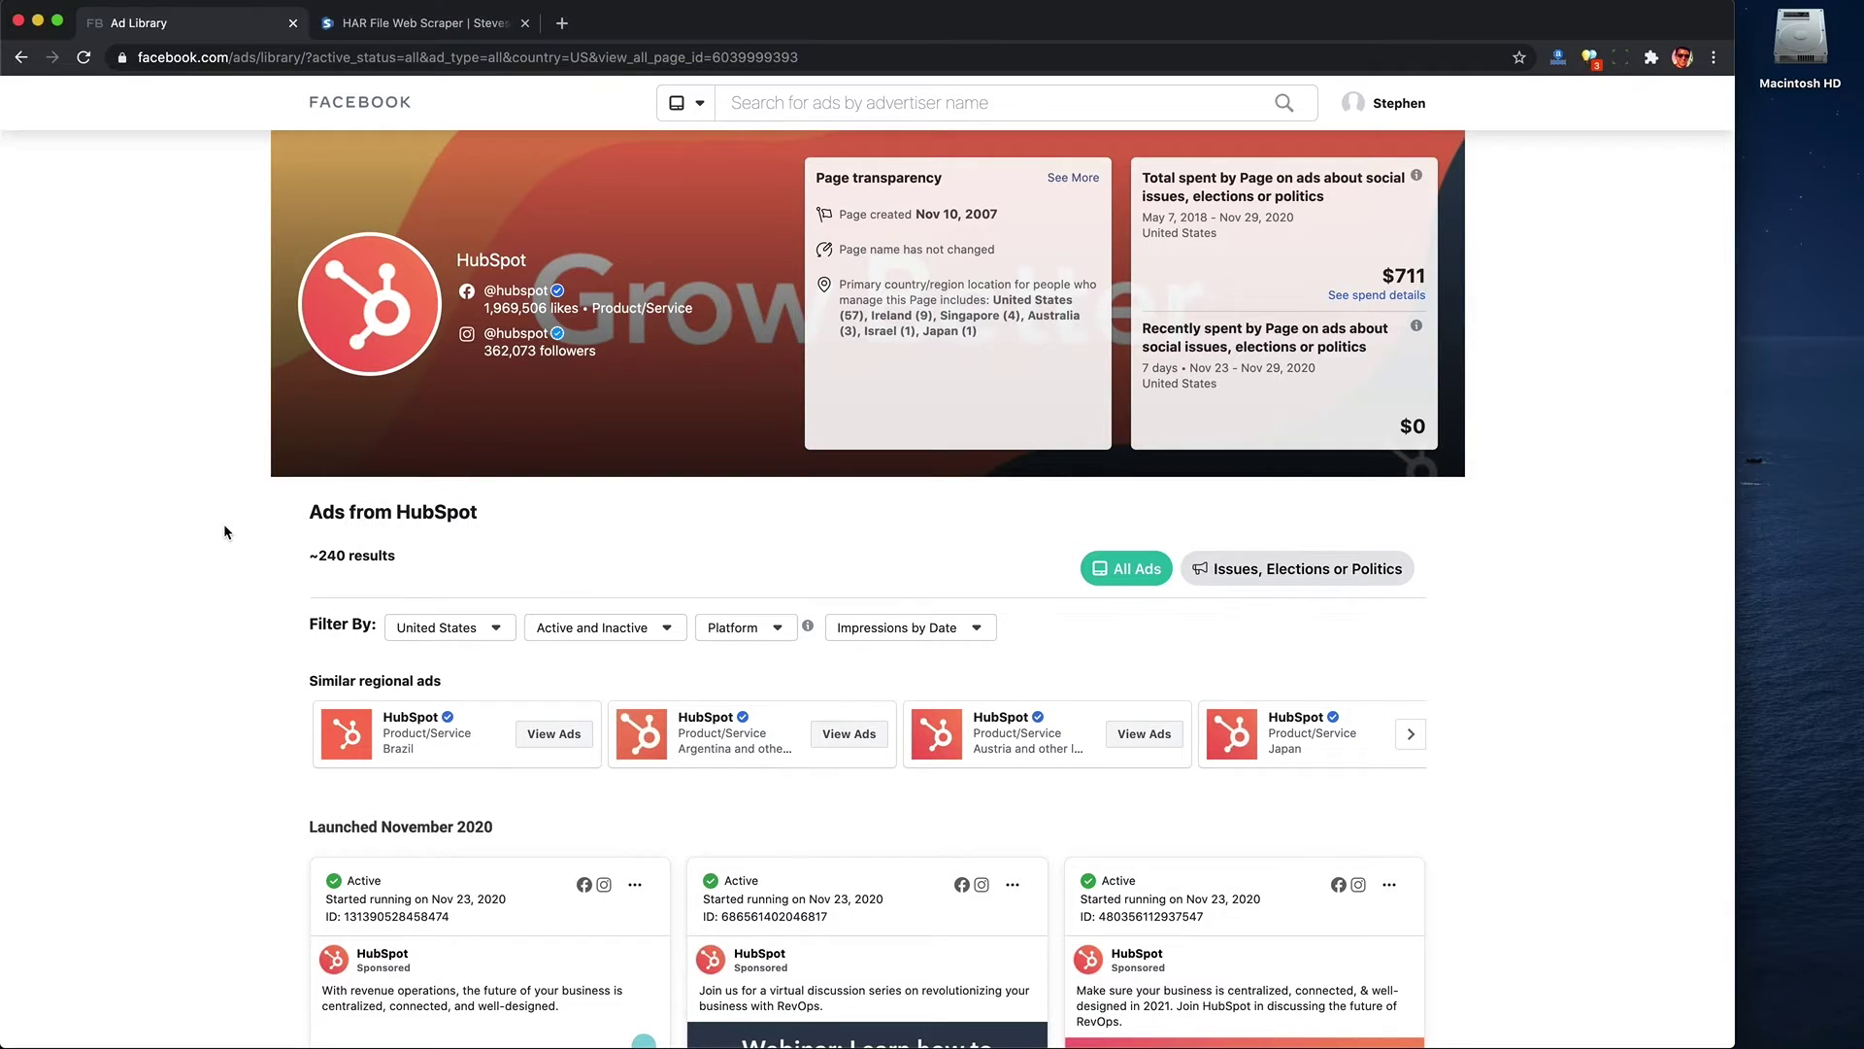
- Open the page's developer tools and reload the page to capture its network traffic
right_click(191, 428)
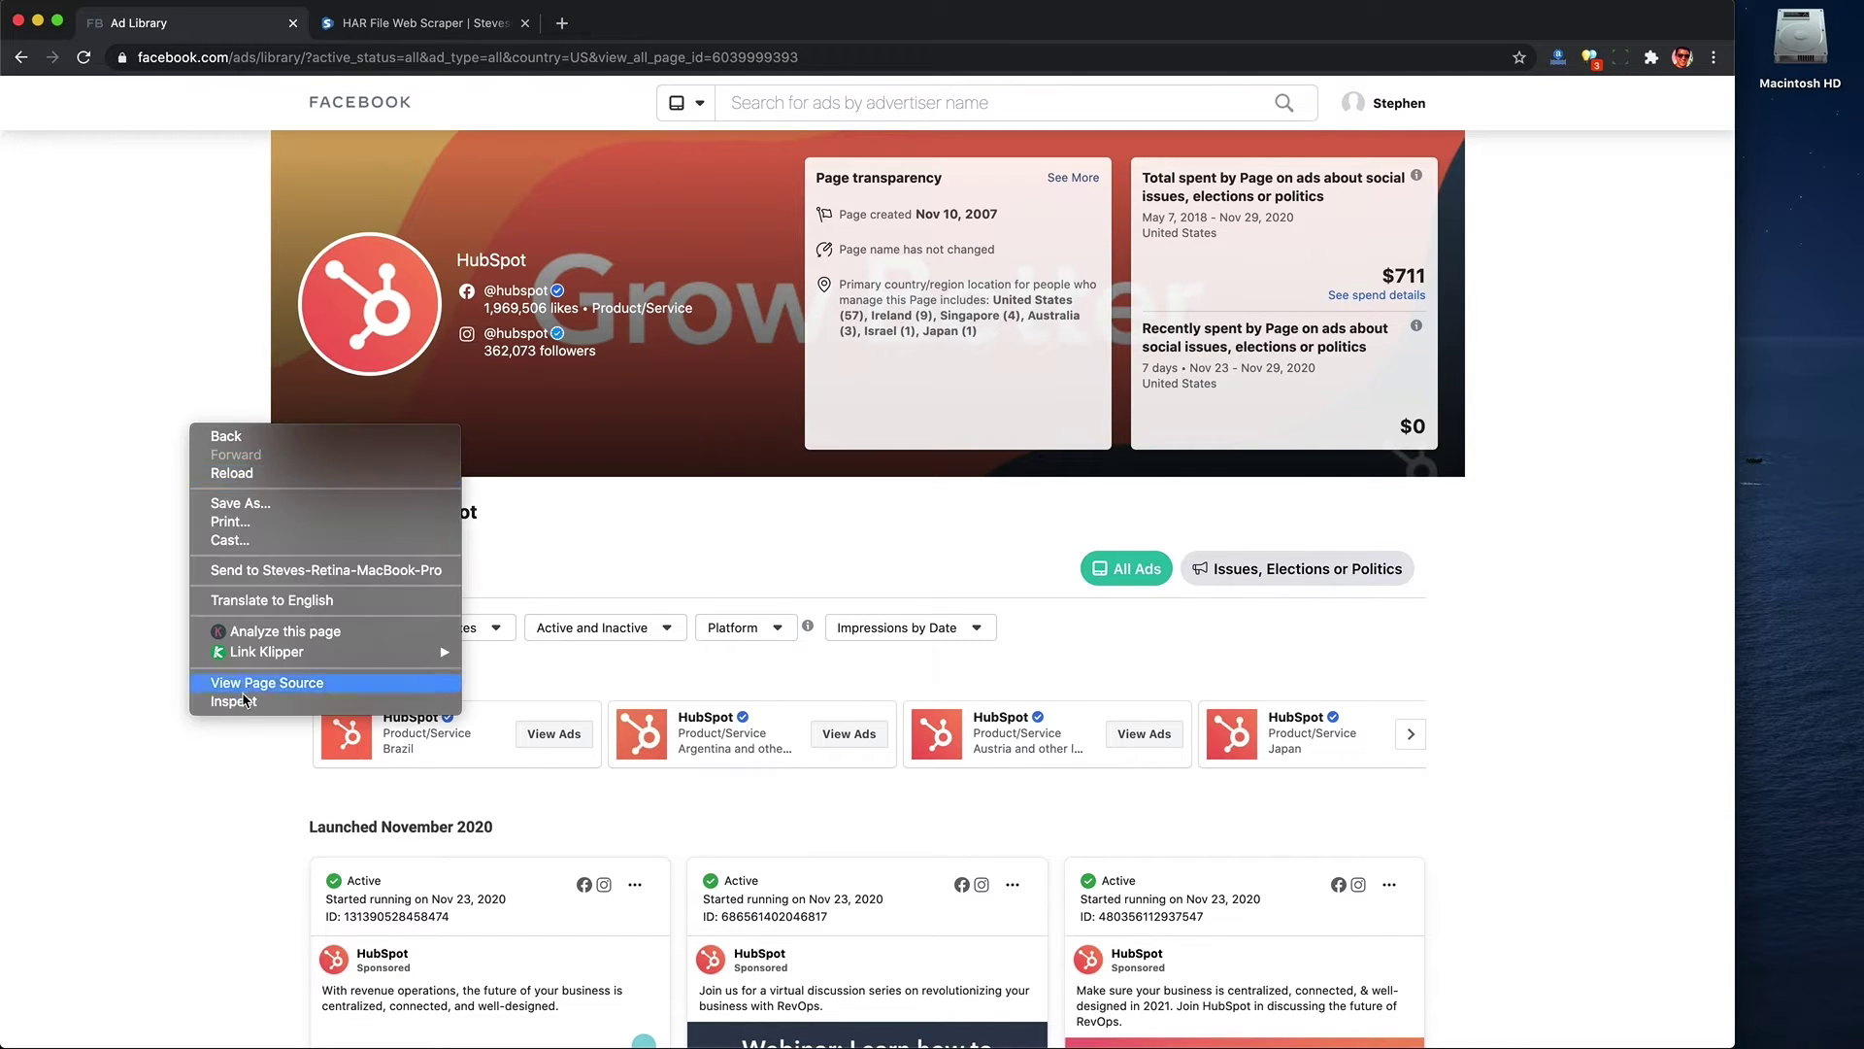
left_click(238, 701)
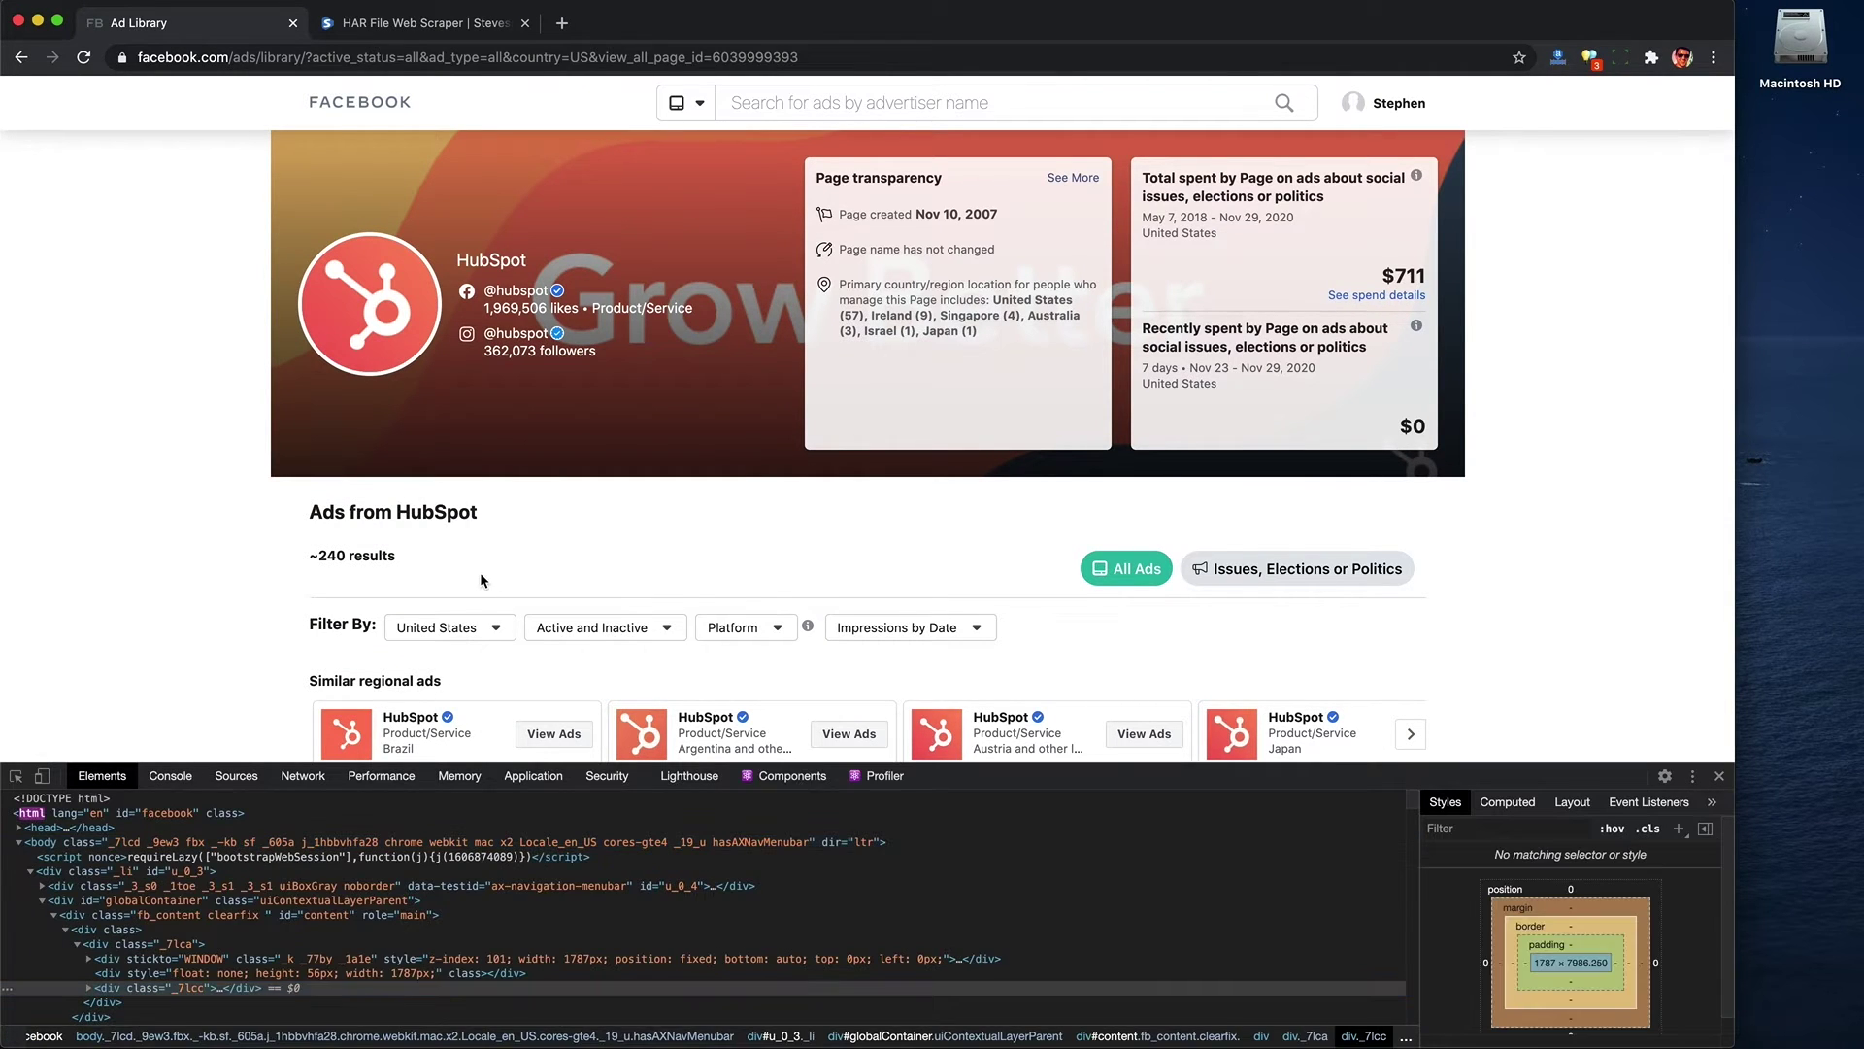
key("super+r")
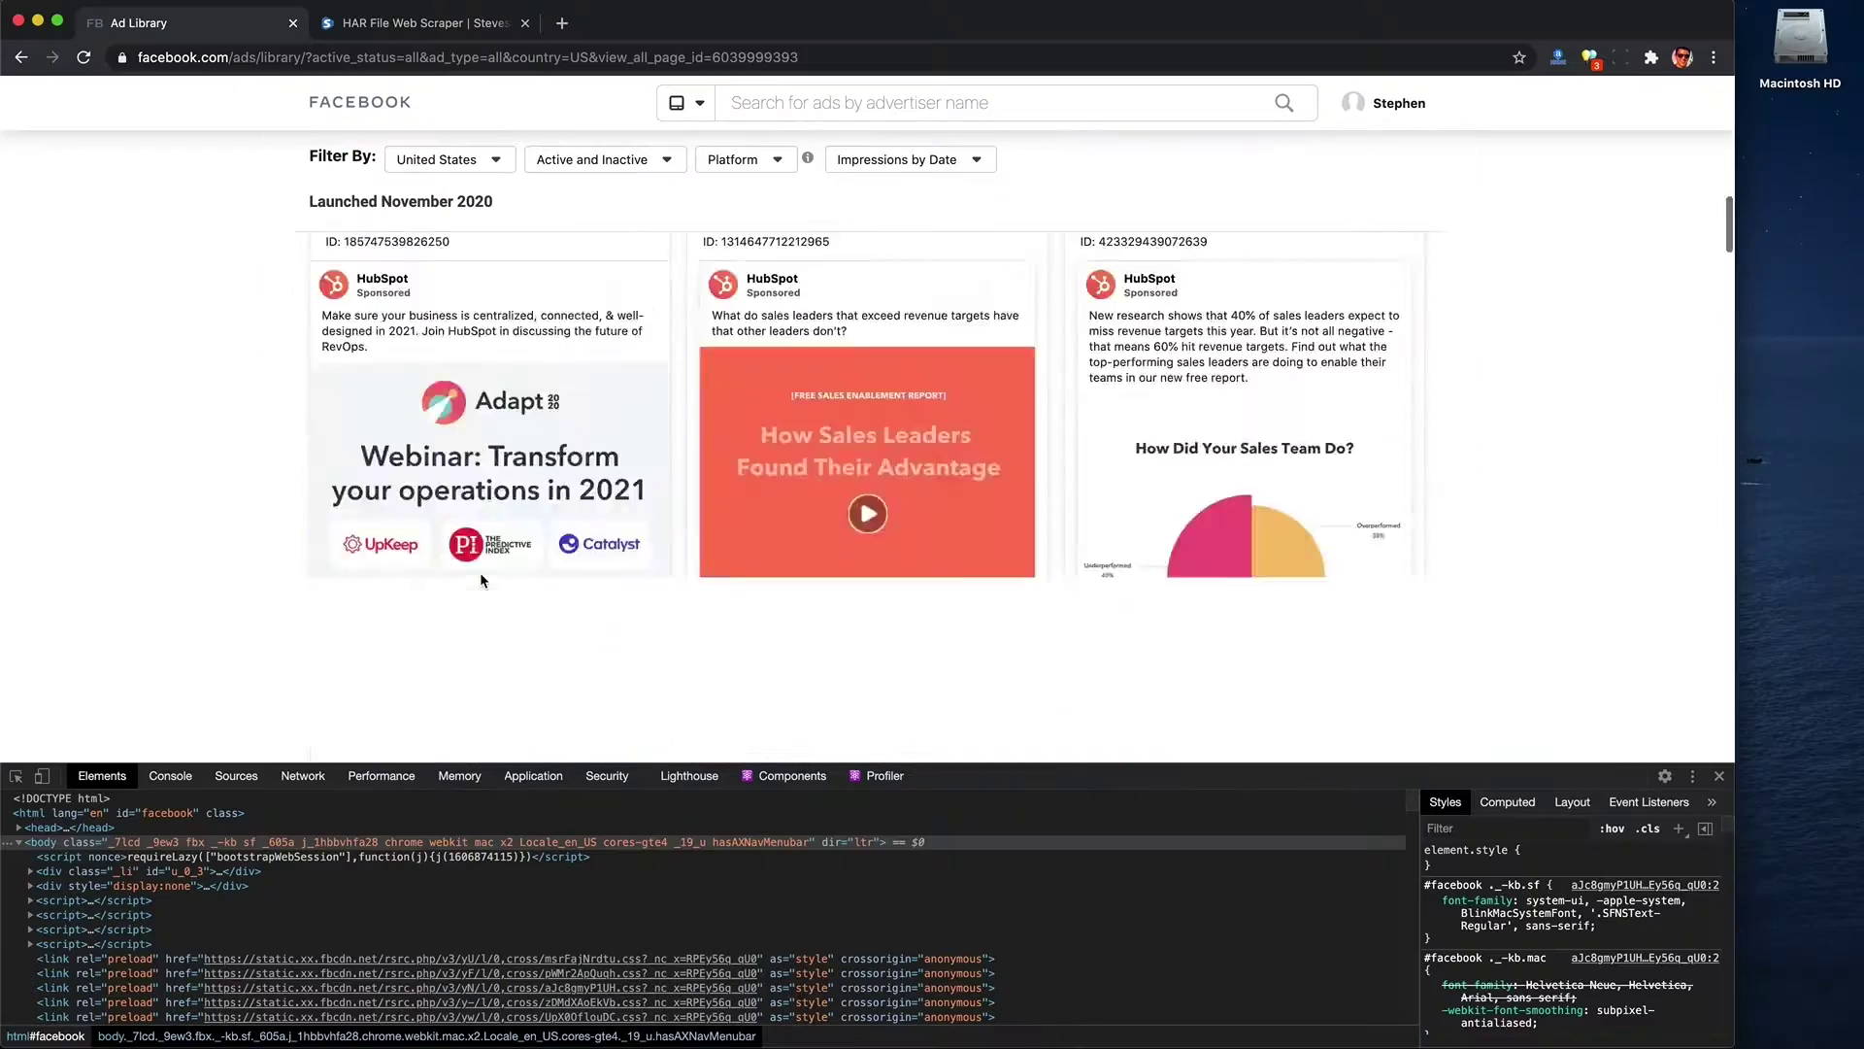
- Scroll HubSpot's ads down to the oldest May 2018 entries and show the Network request log
scroll(482, 579, "down", 20)
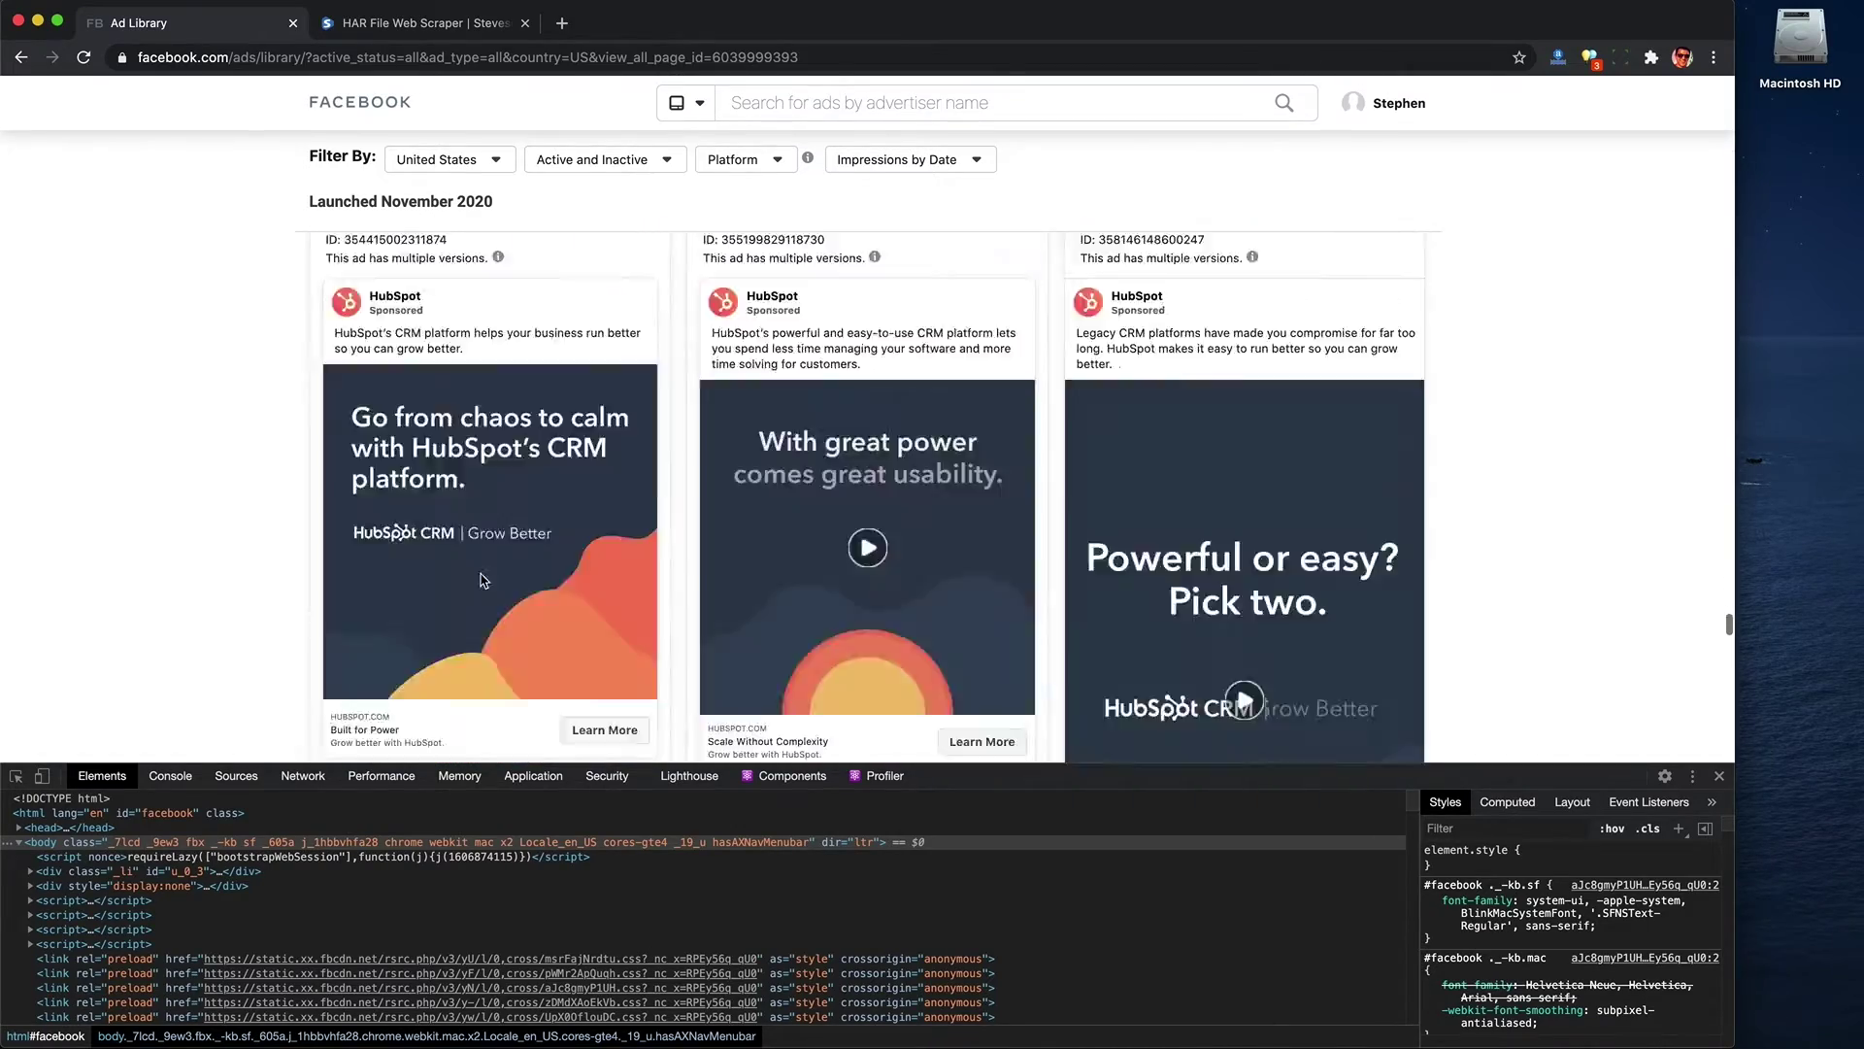
scroll(480, 580, "down", 20)
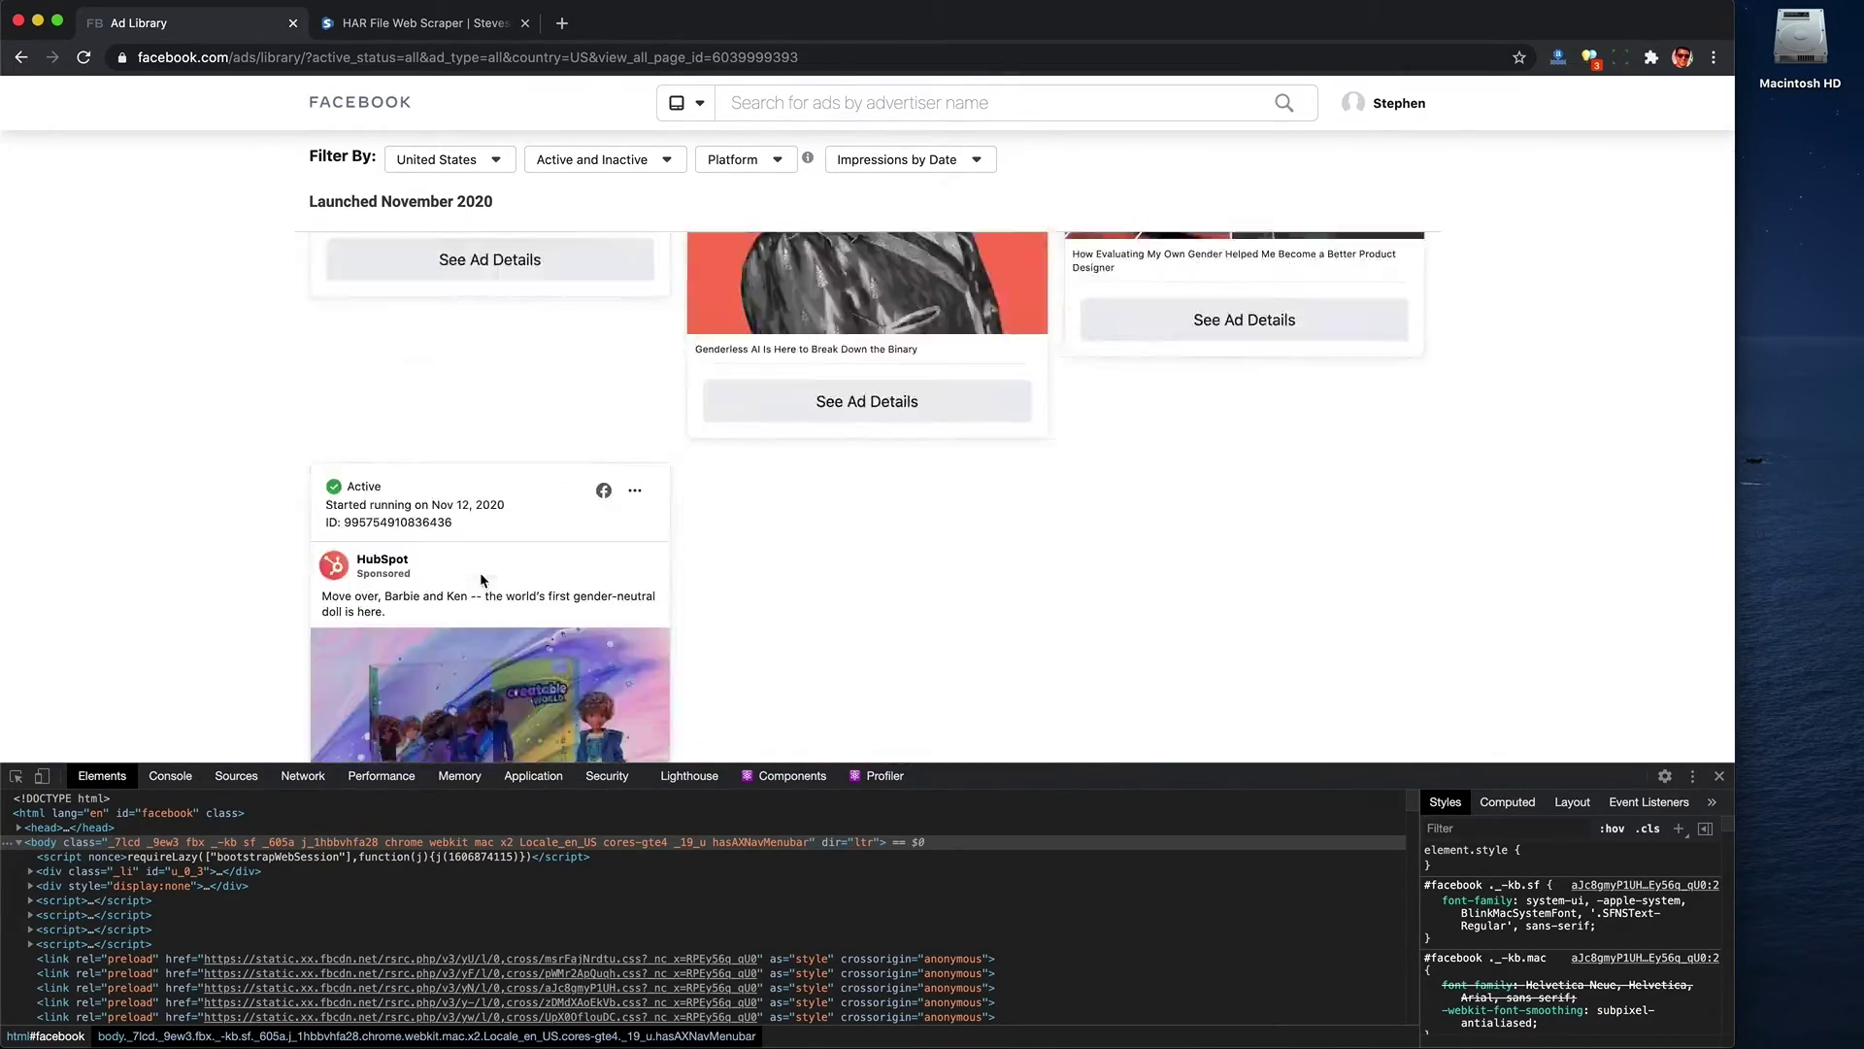
scroll(479, 580, "down", 20)
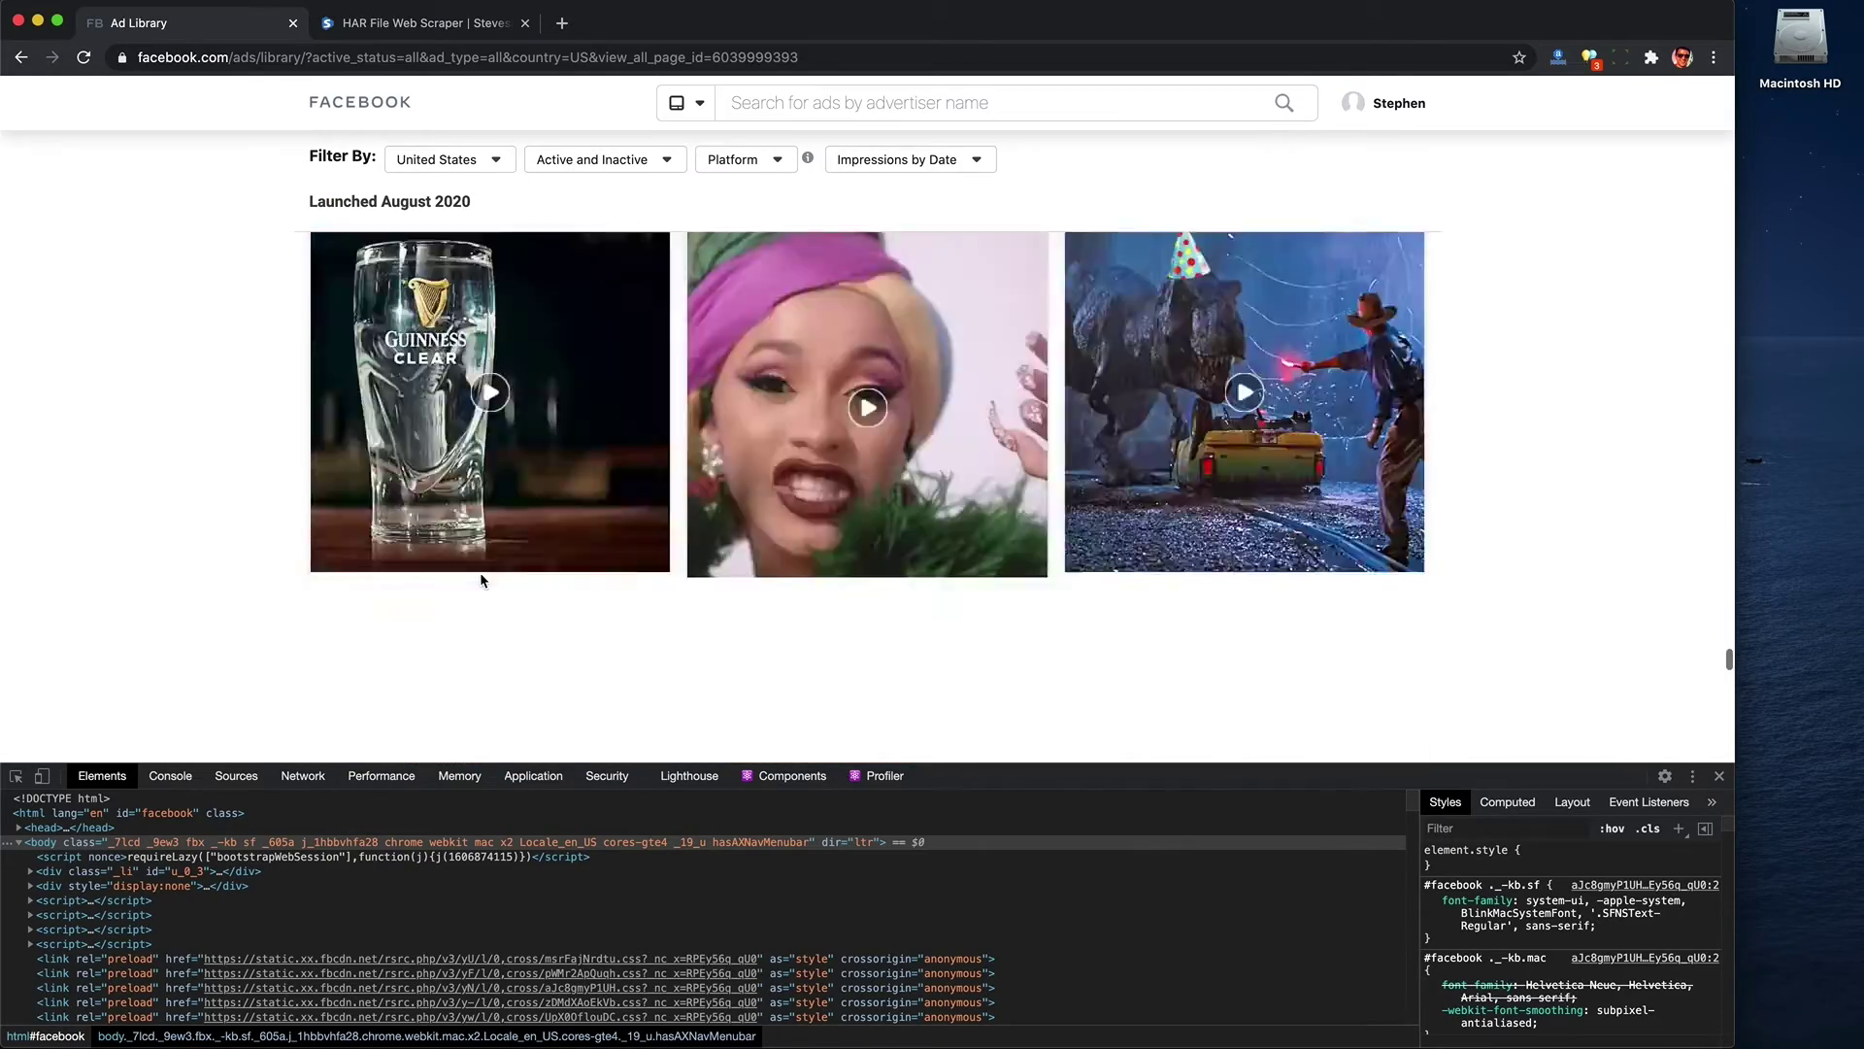
scroll(480, 580, "down", 20)
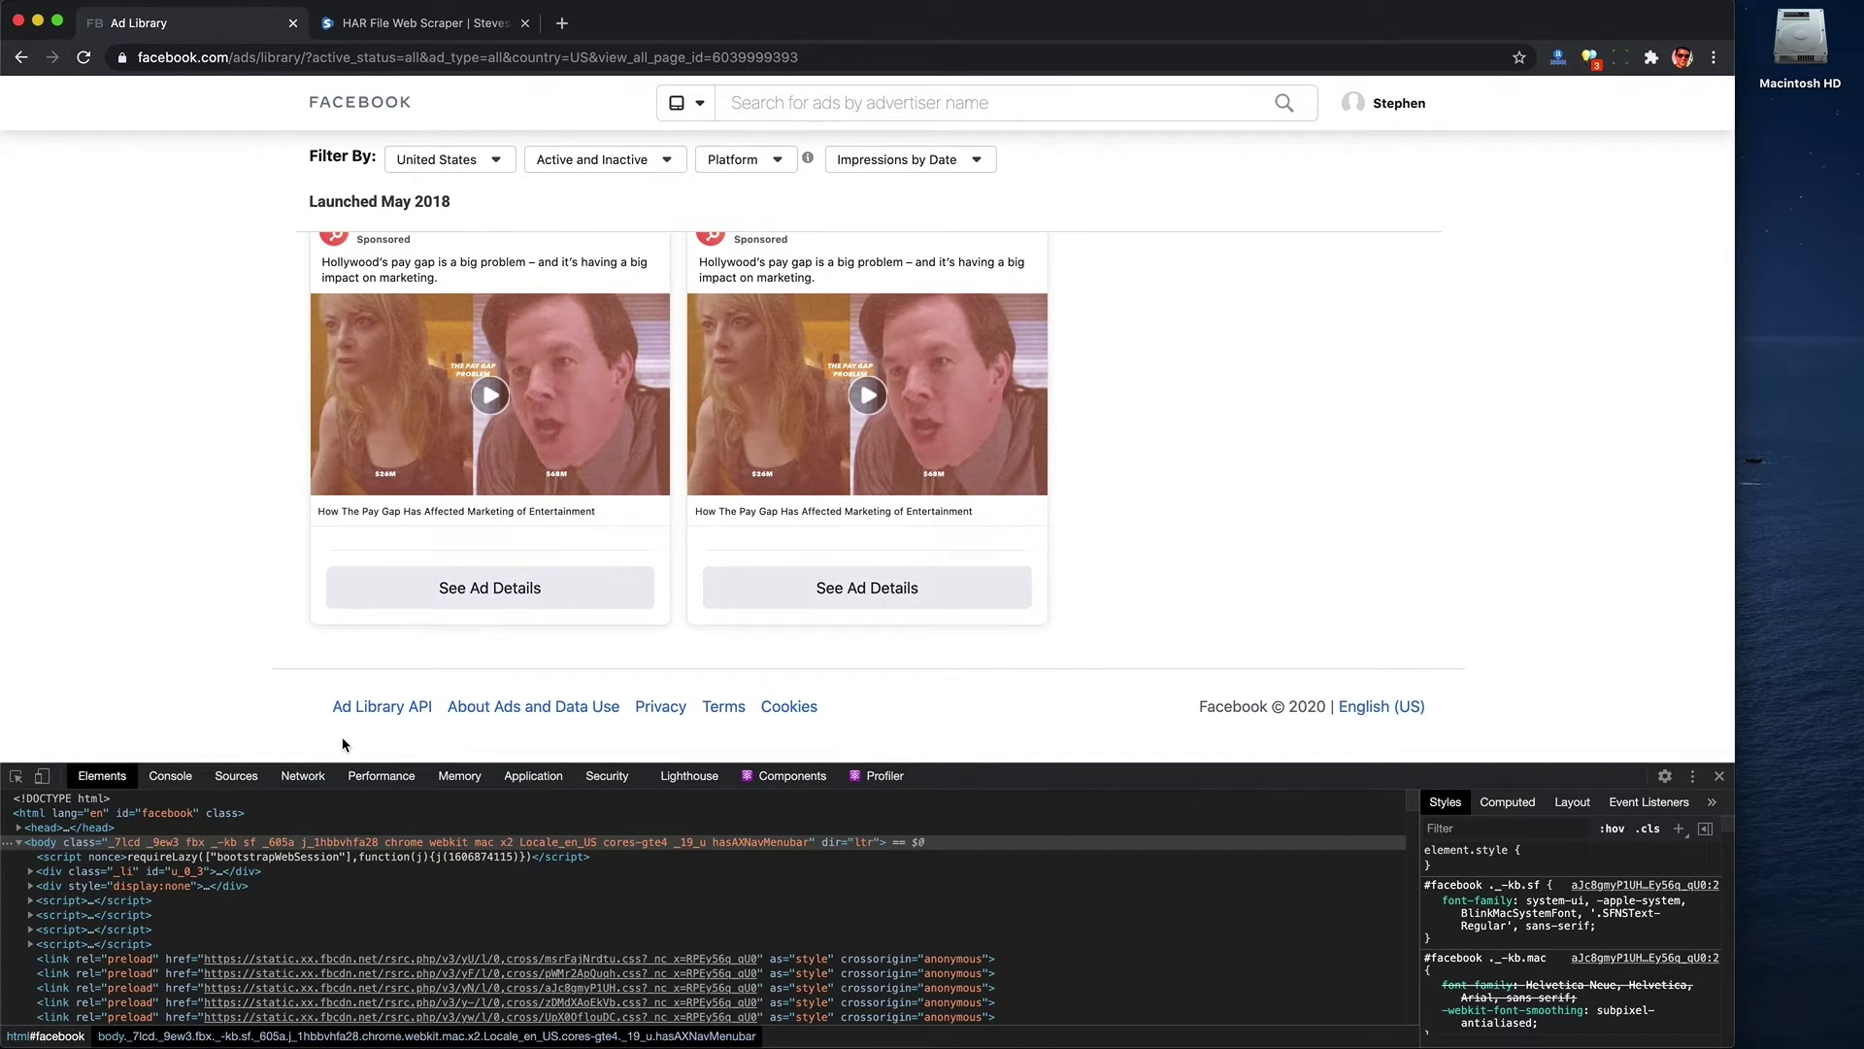
left_click(303, 776)
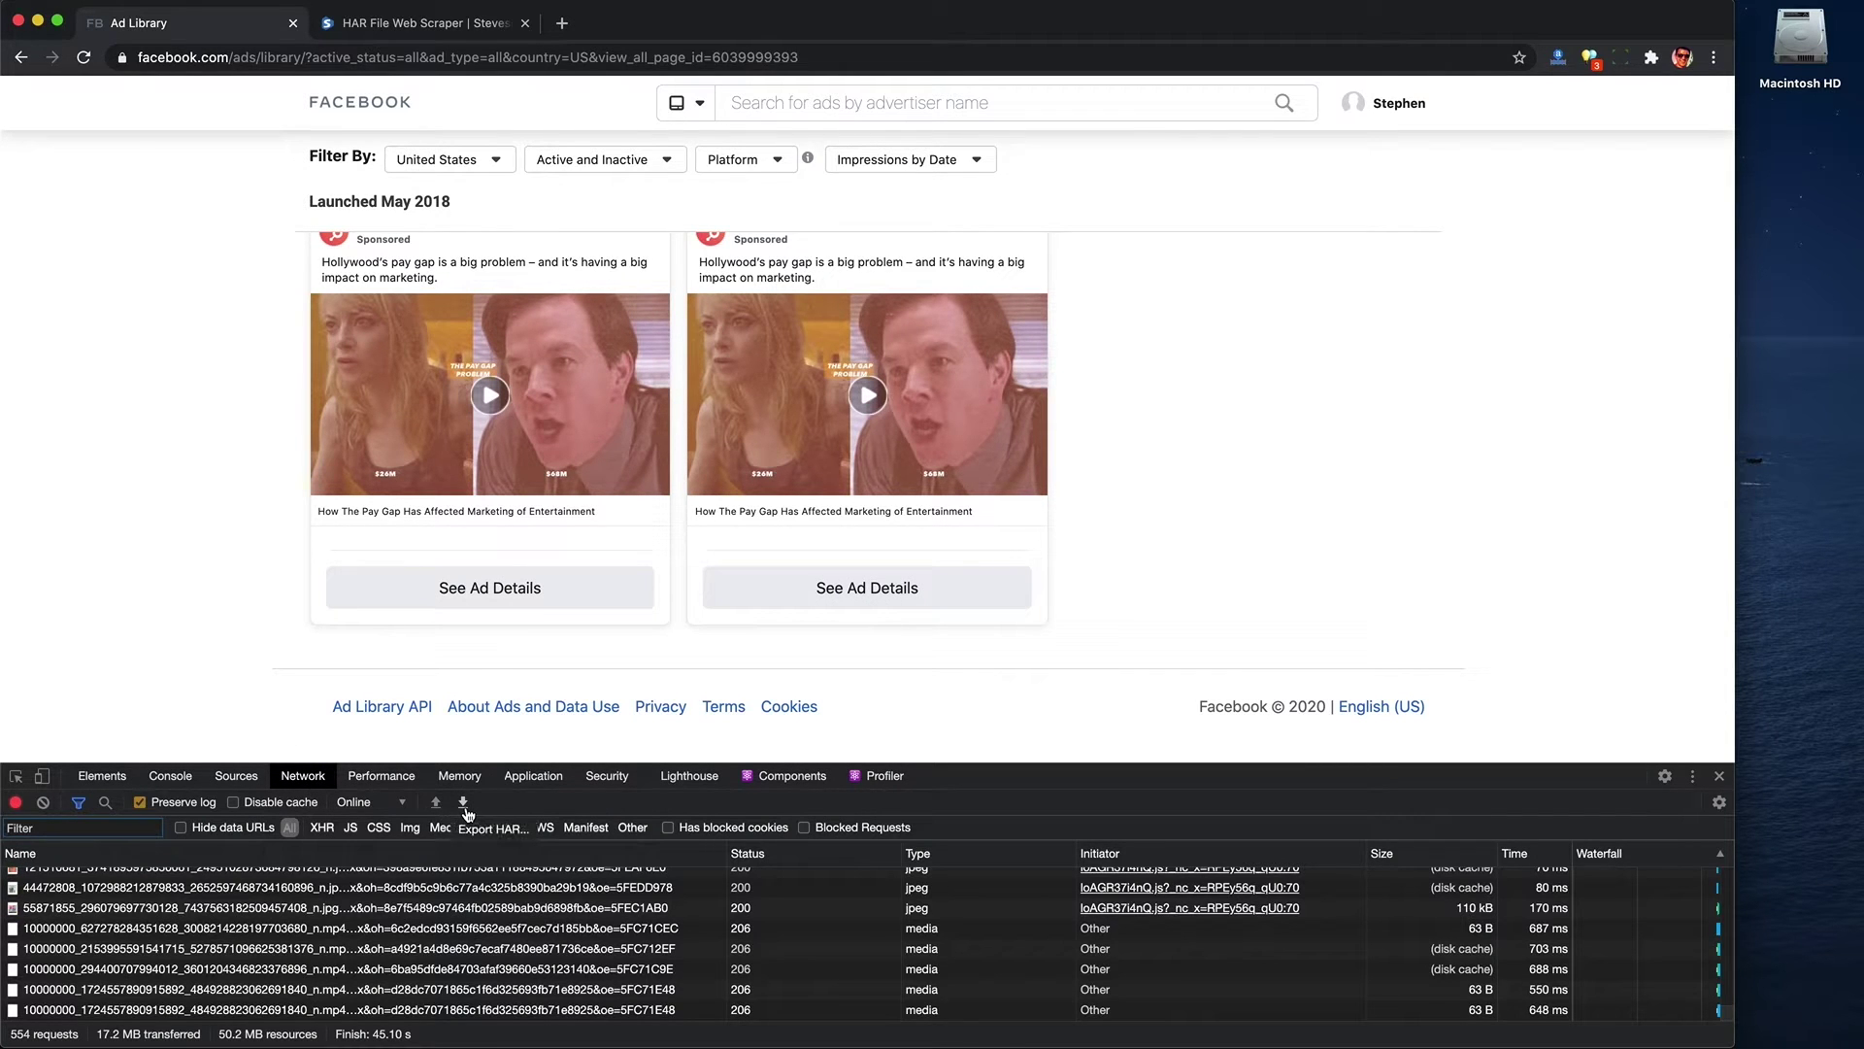
left_click(463, 802)
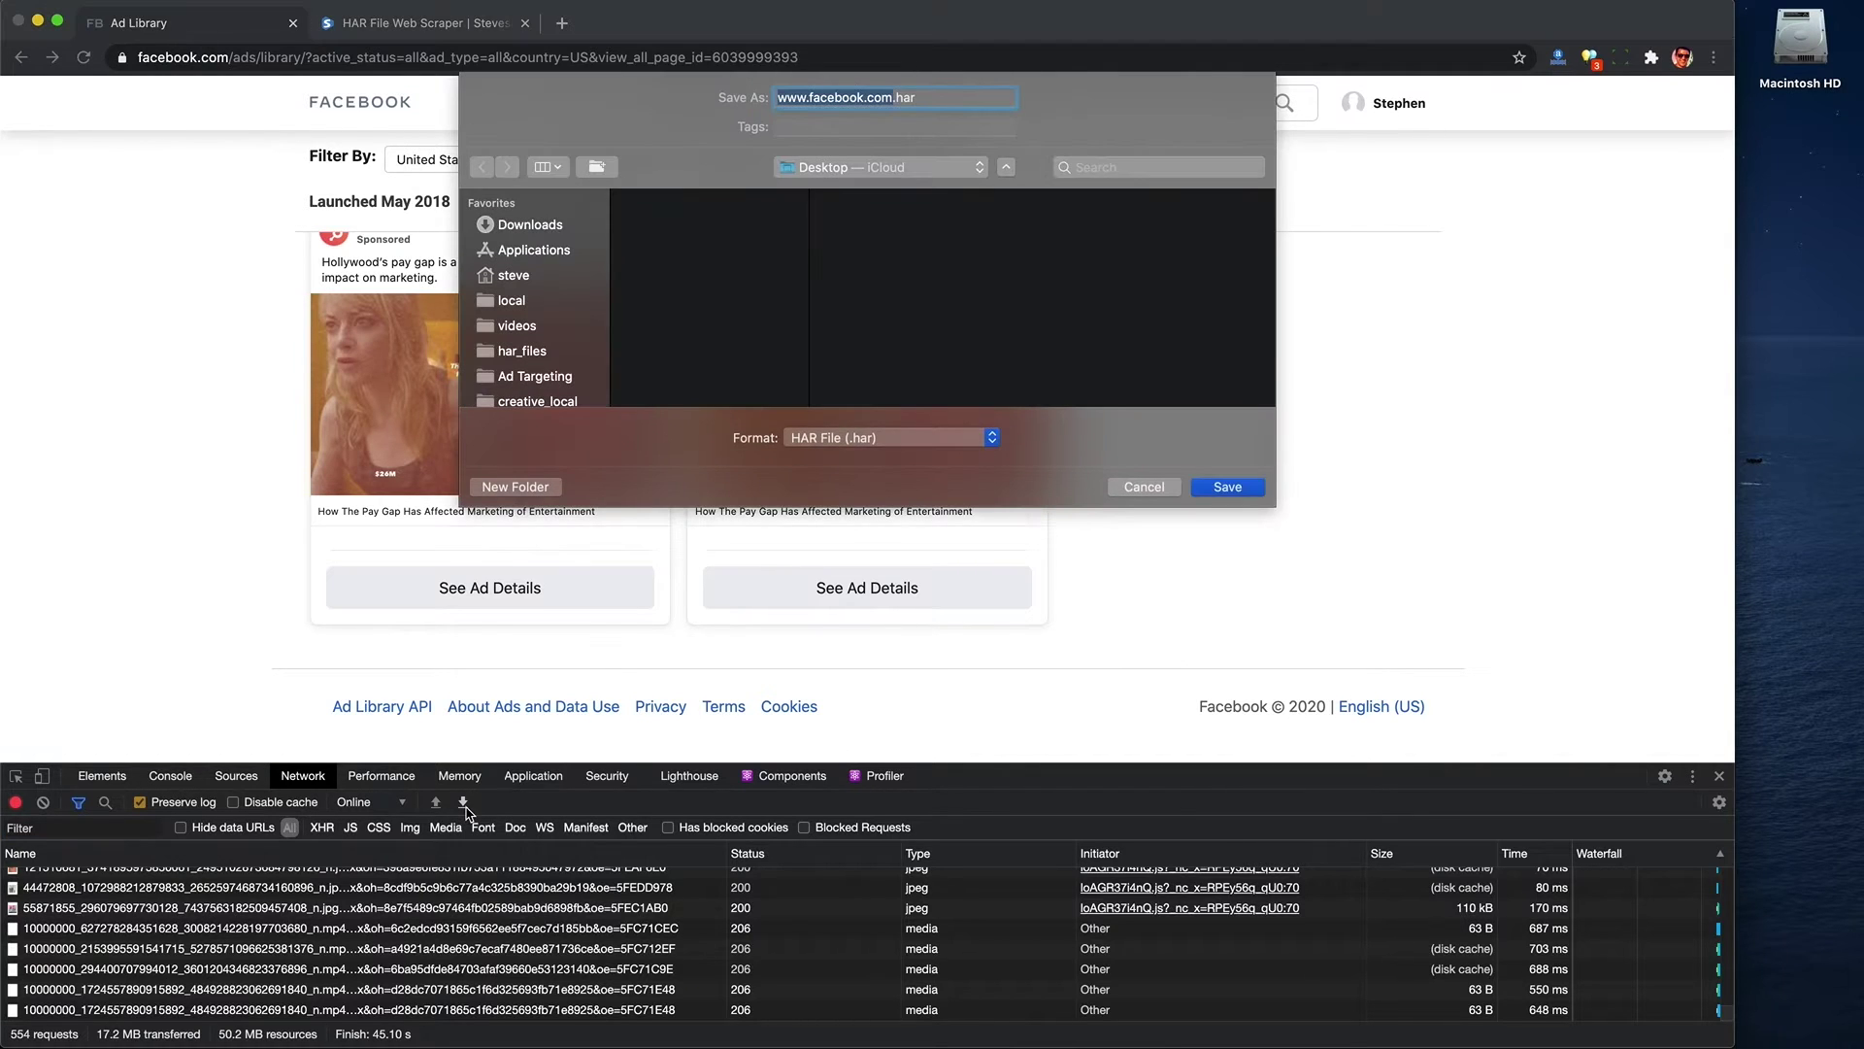
key("Return")
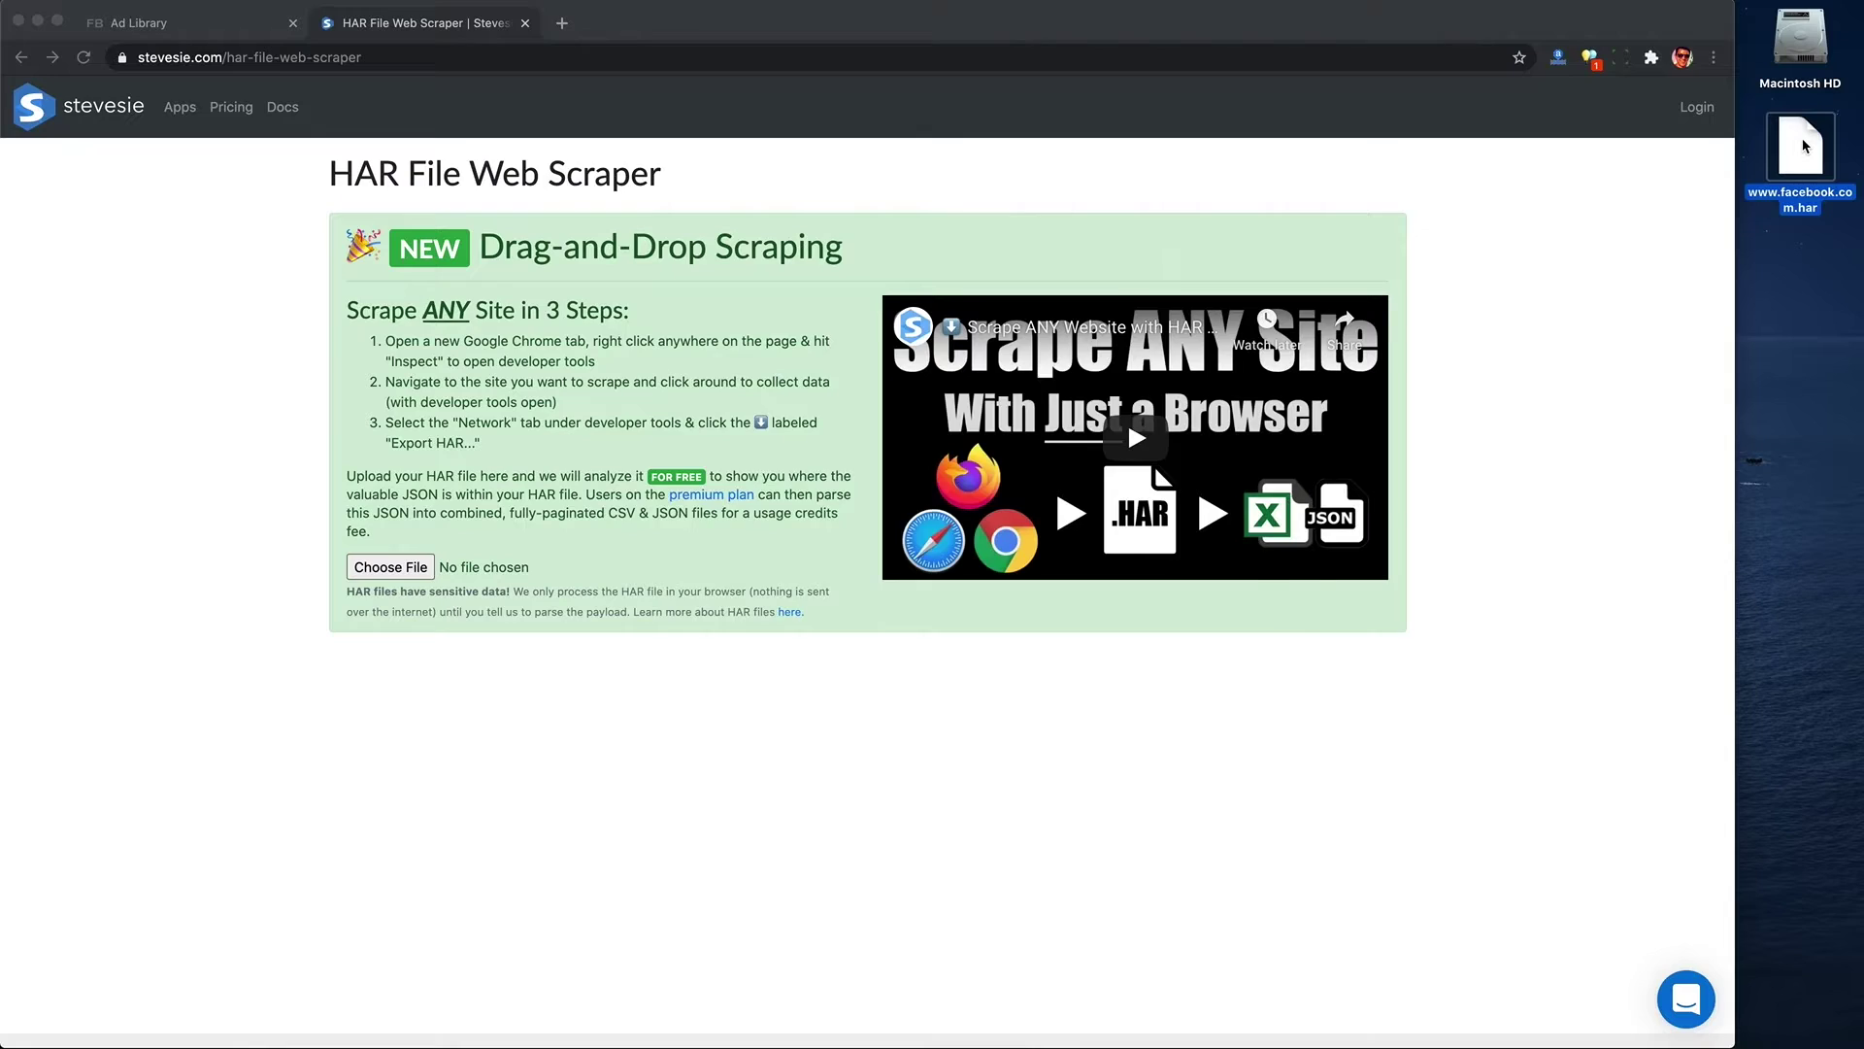
- Preview the saved HAR file and load it into the scraper, listing 10 ad-search requests
key("space")
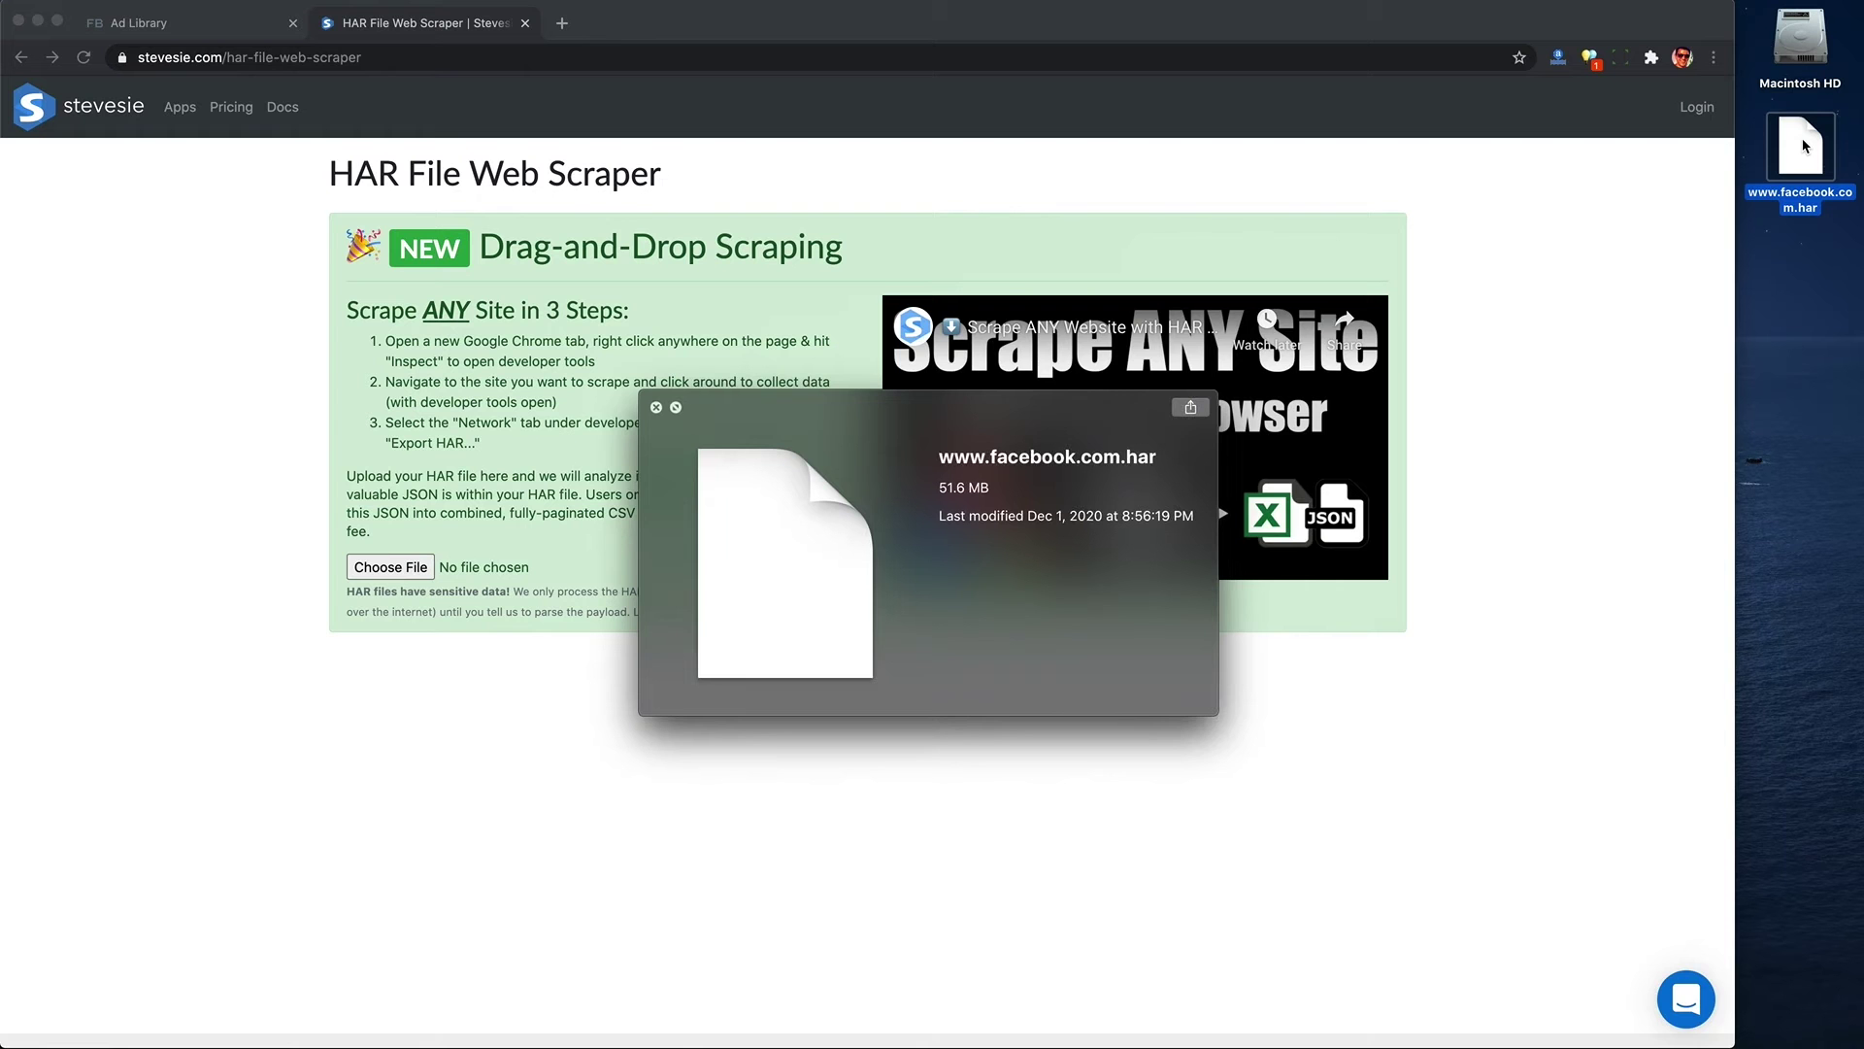
key("space")
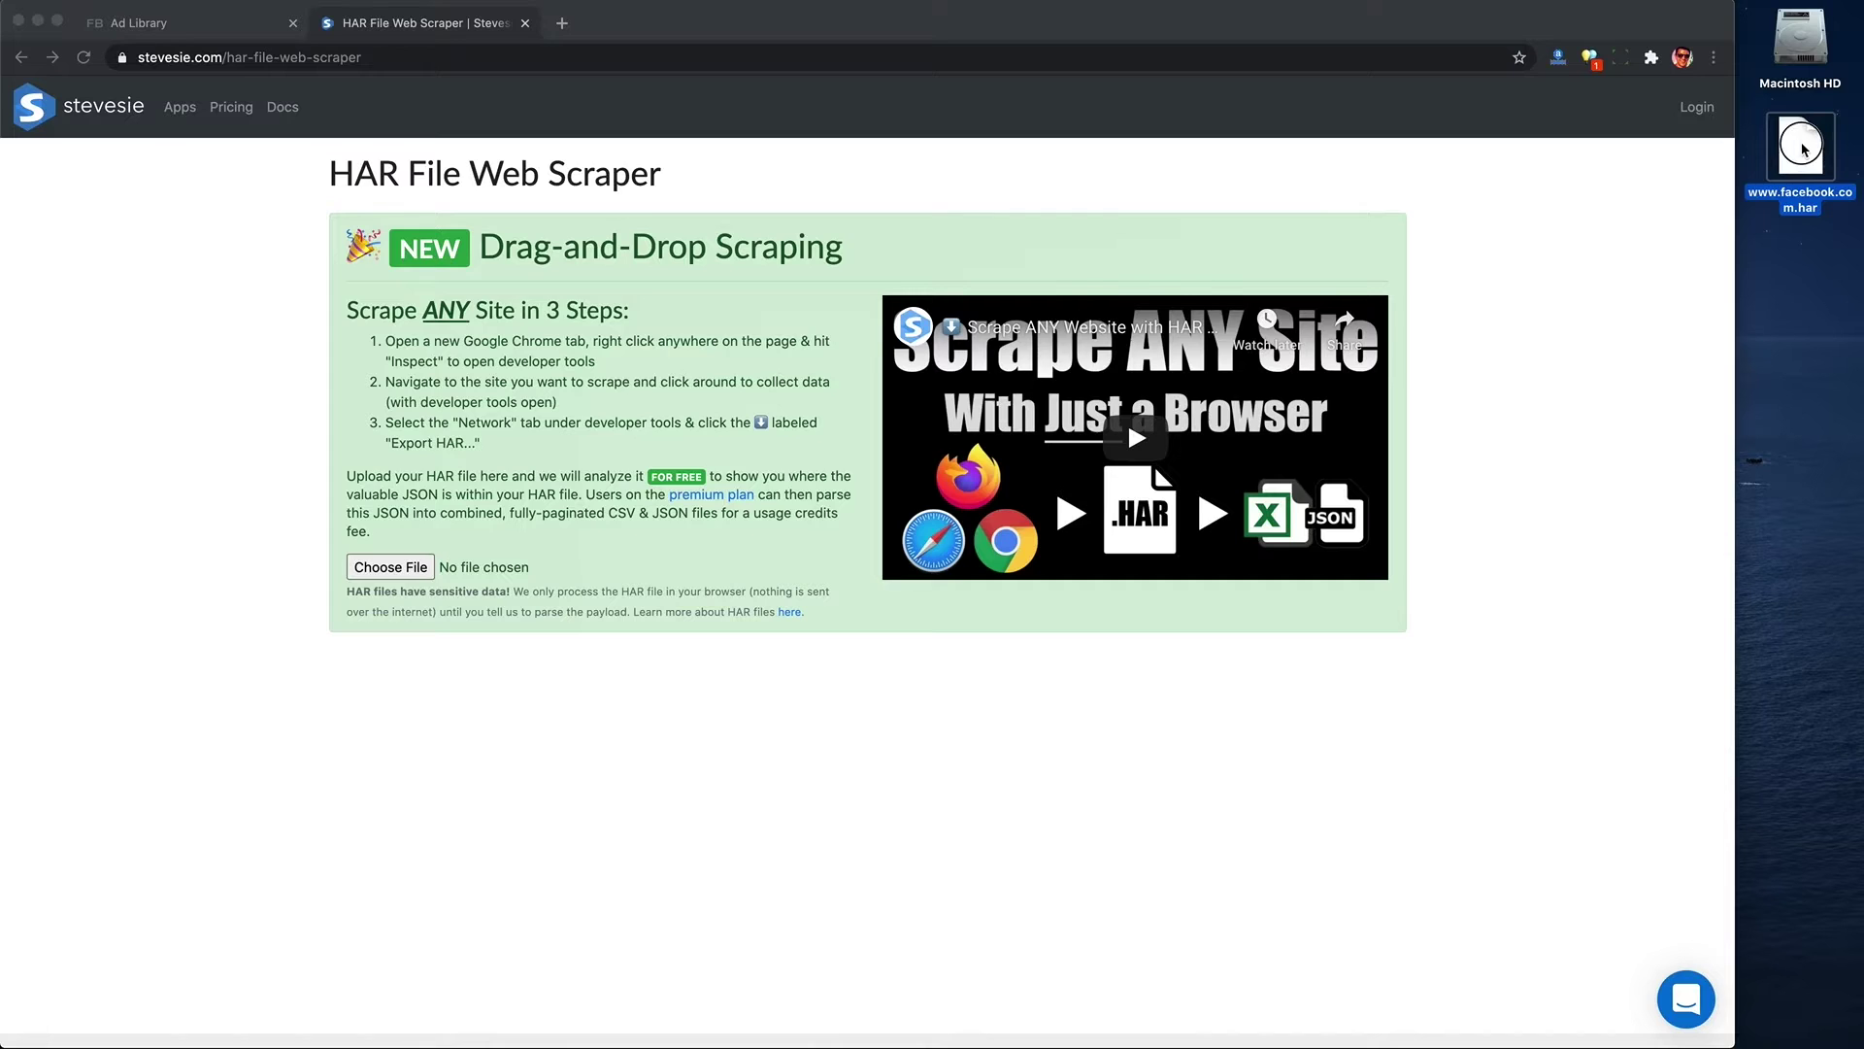
left_click_drag(1800, 145, 1486, 226)
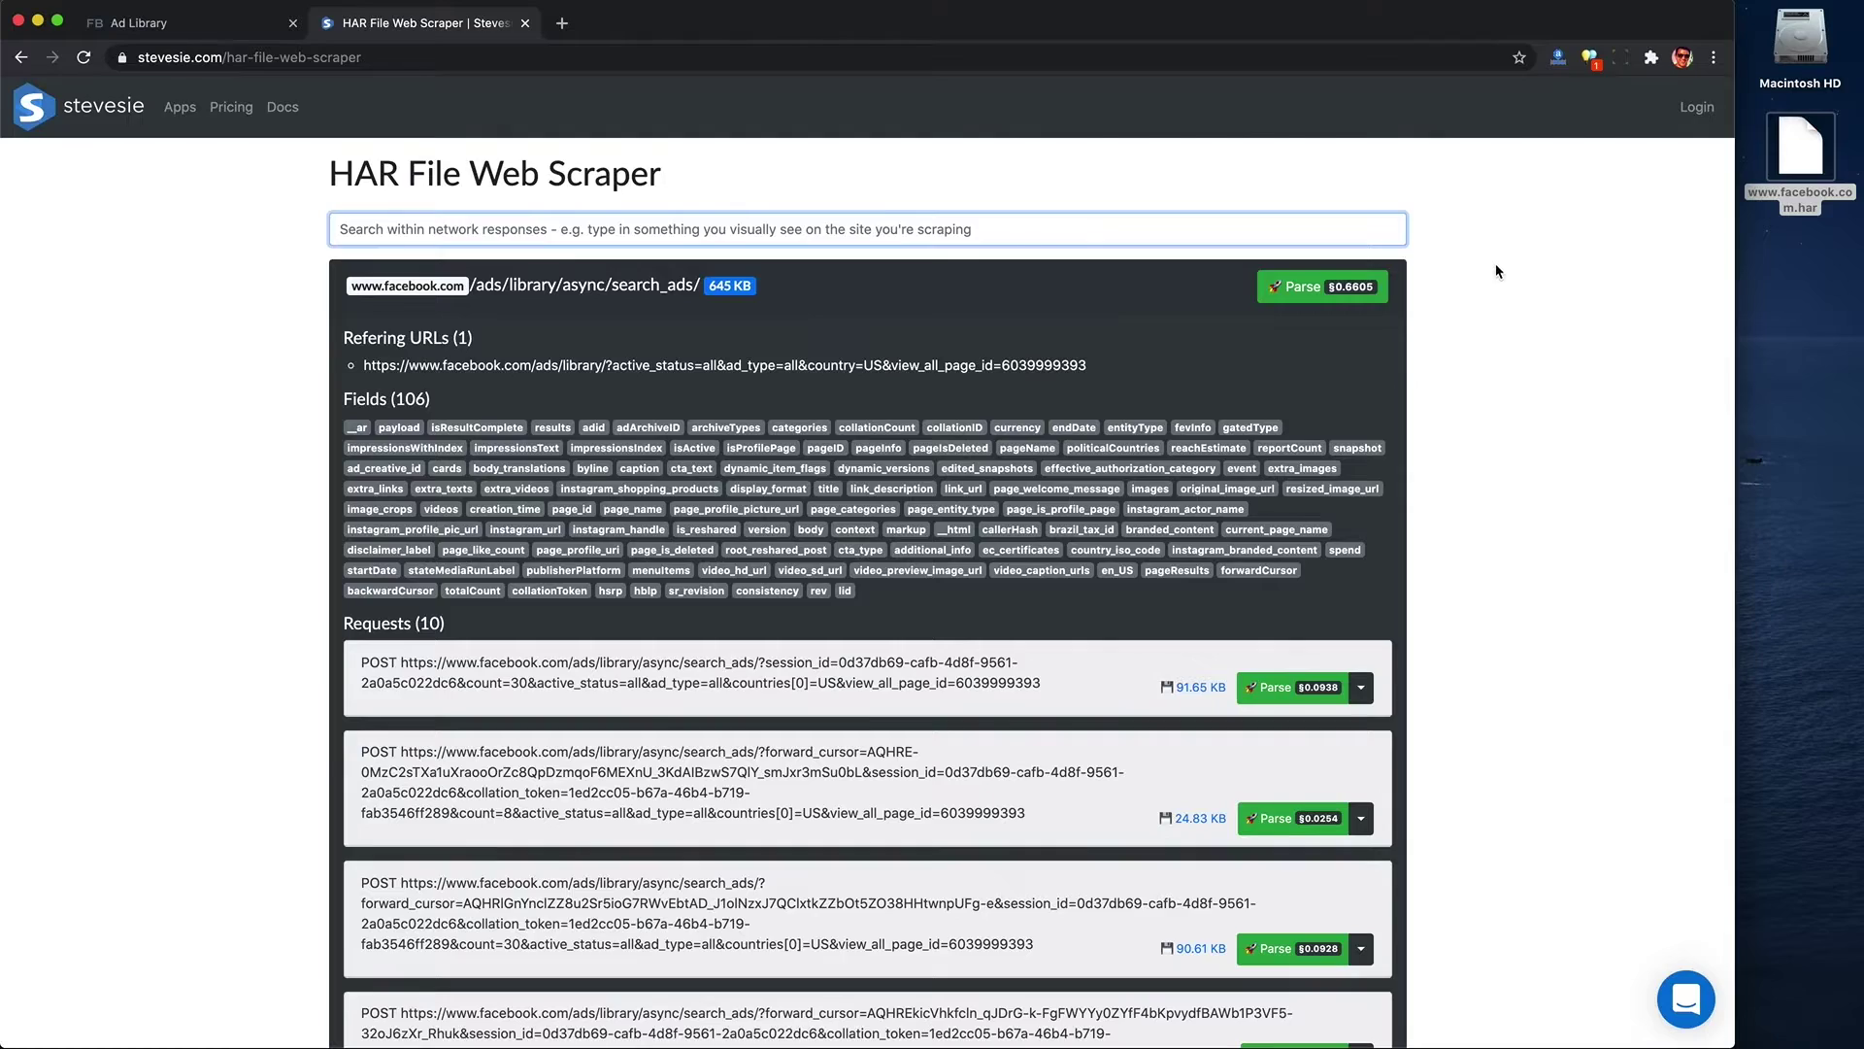
scroll(1379, 411, "down", 5)
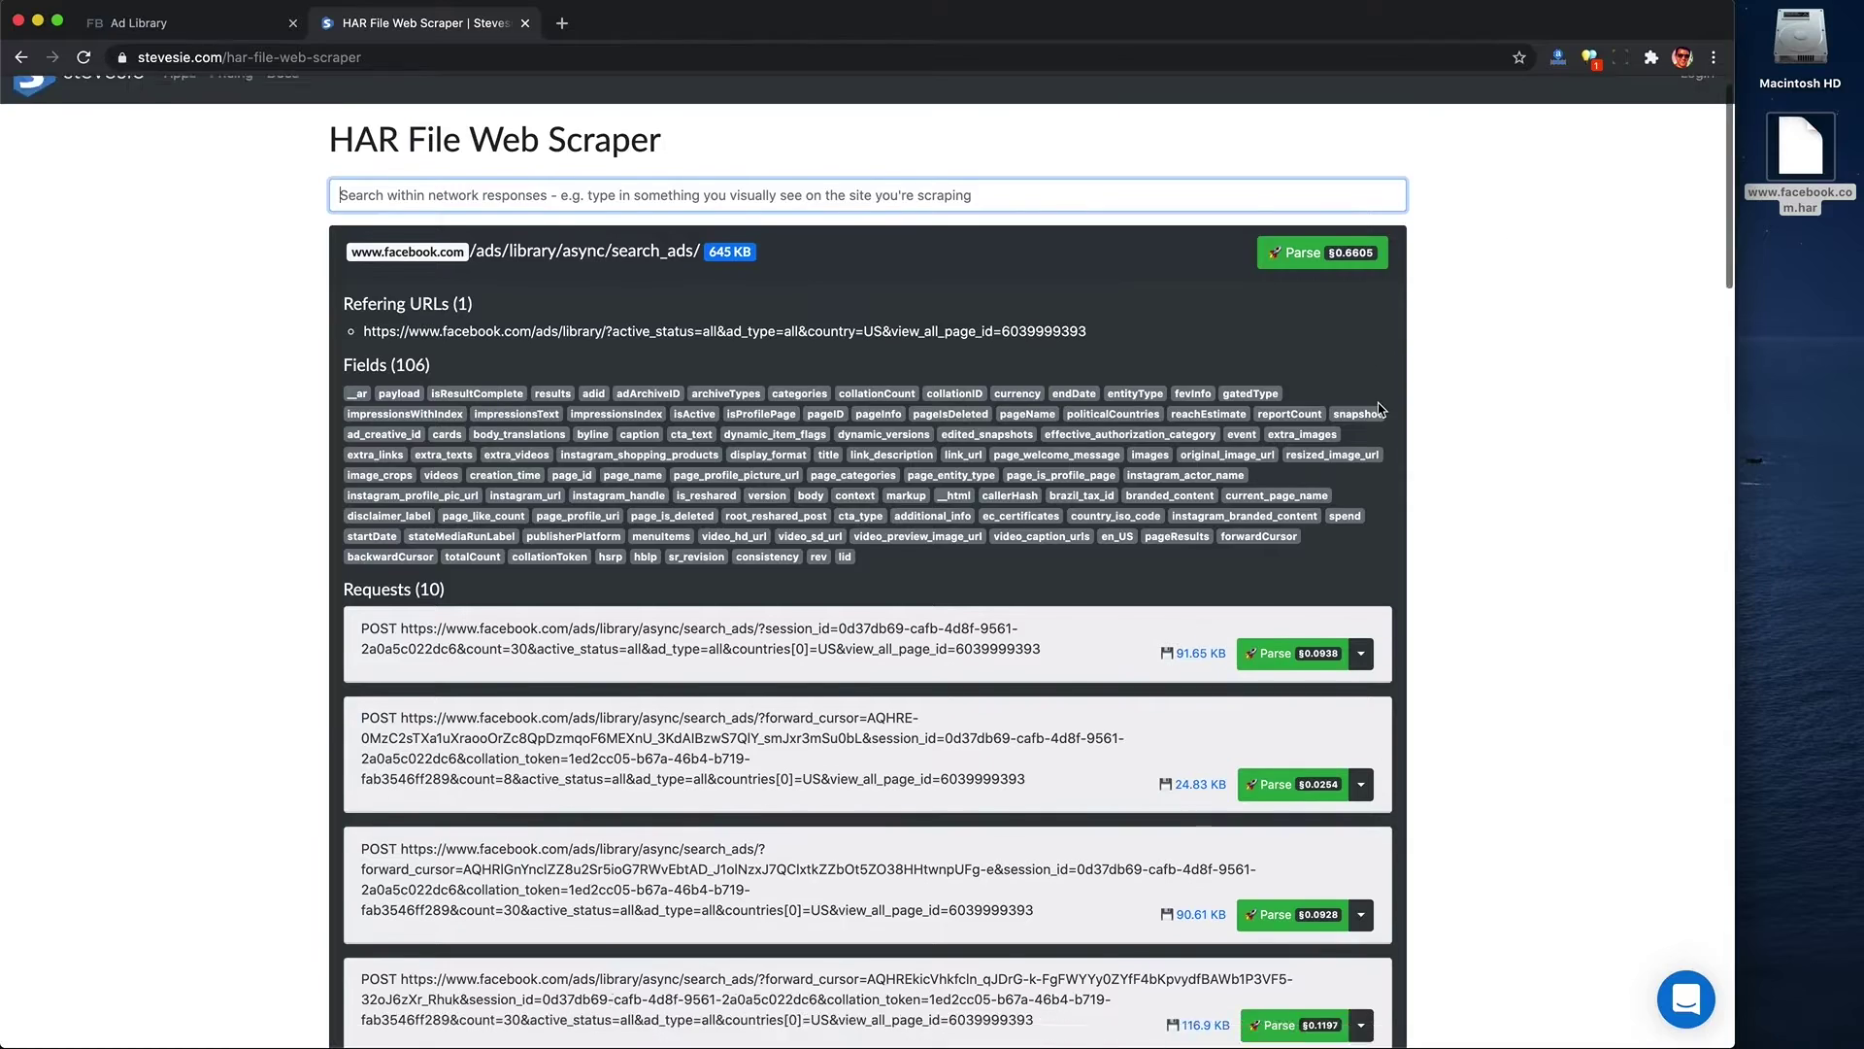
scroll(1380, 411, "up", 3)
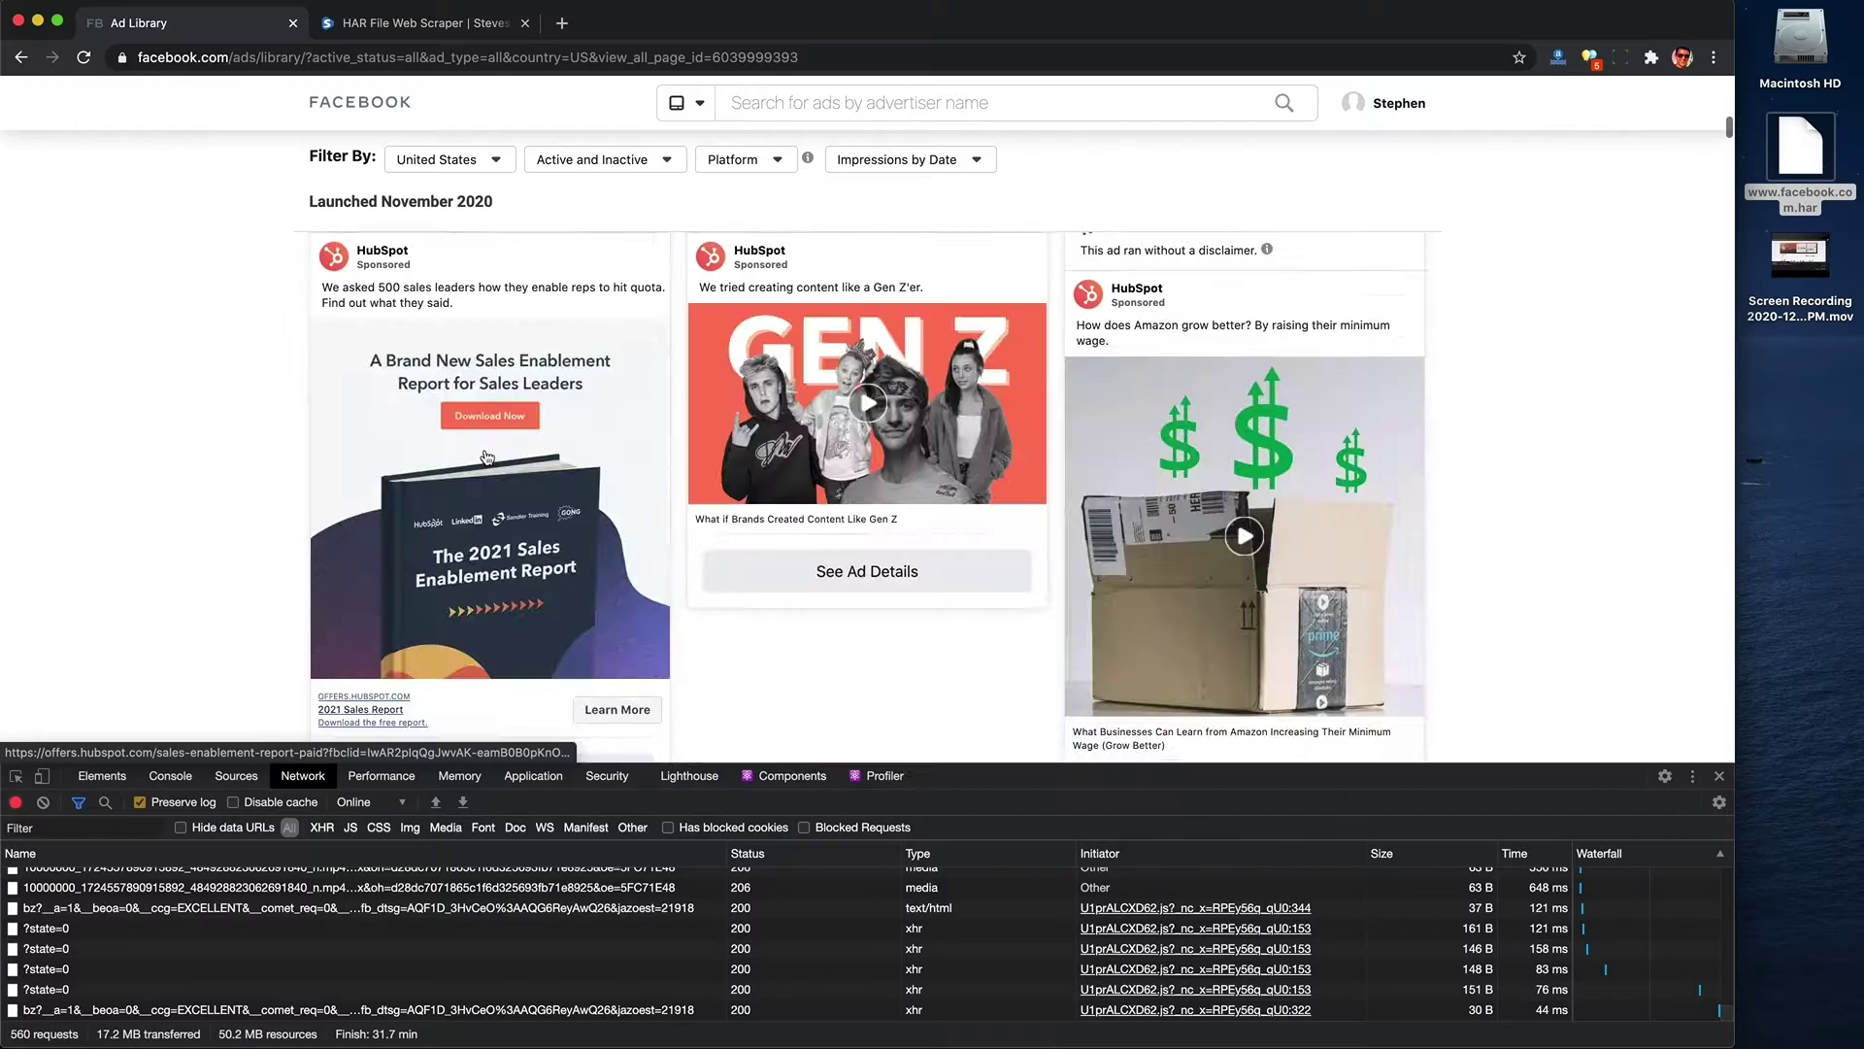
scroll(509, 299, "down", 5)
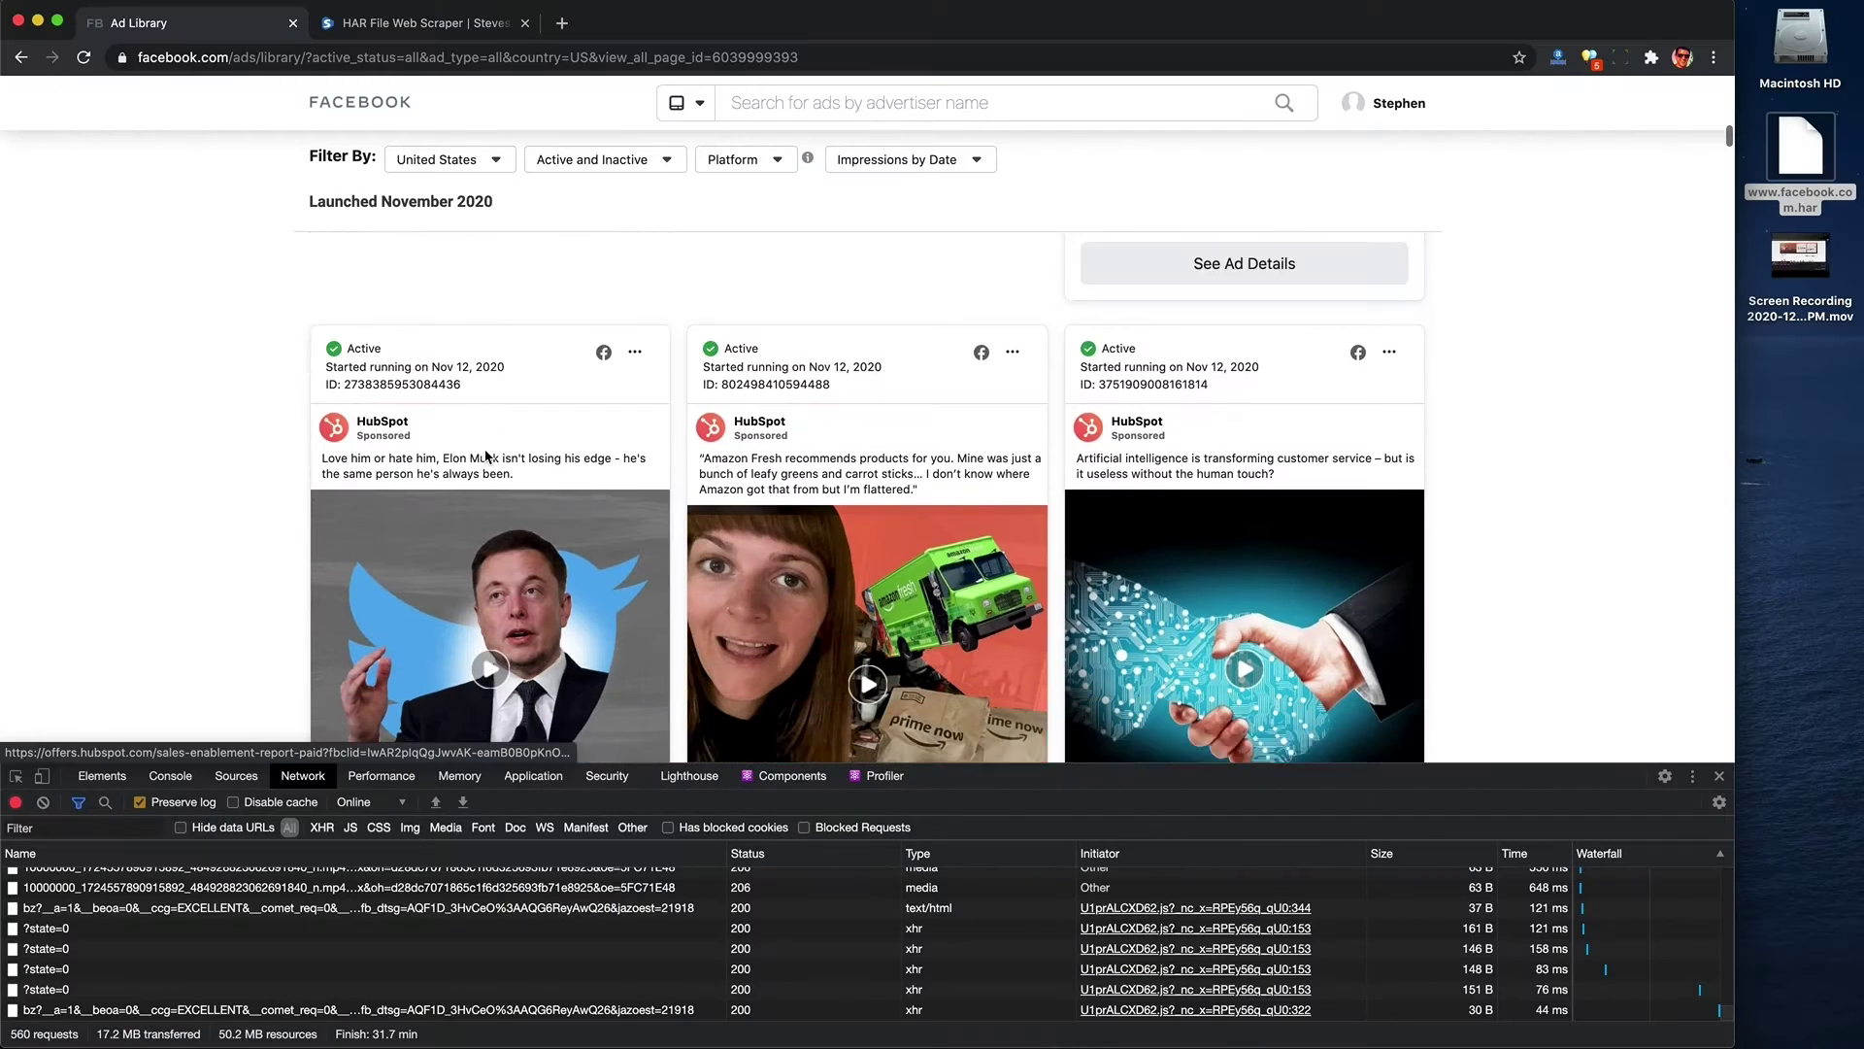
scroll(509, 299, "up", 2)
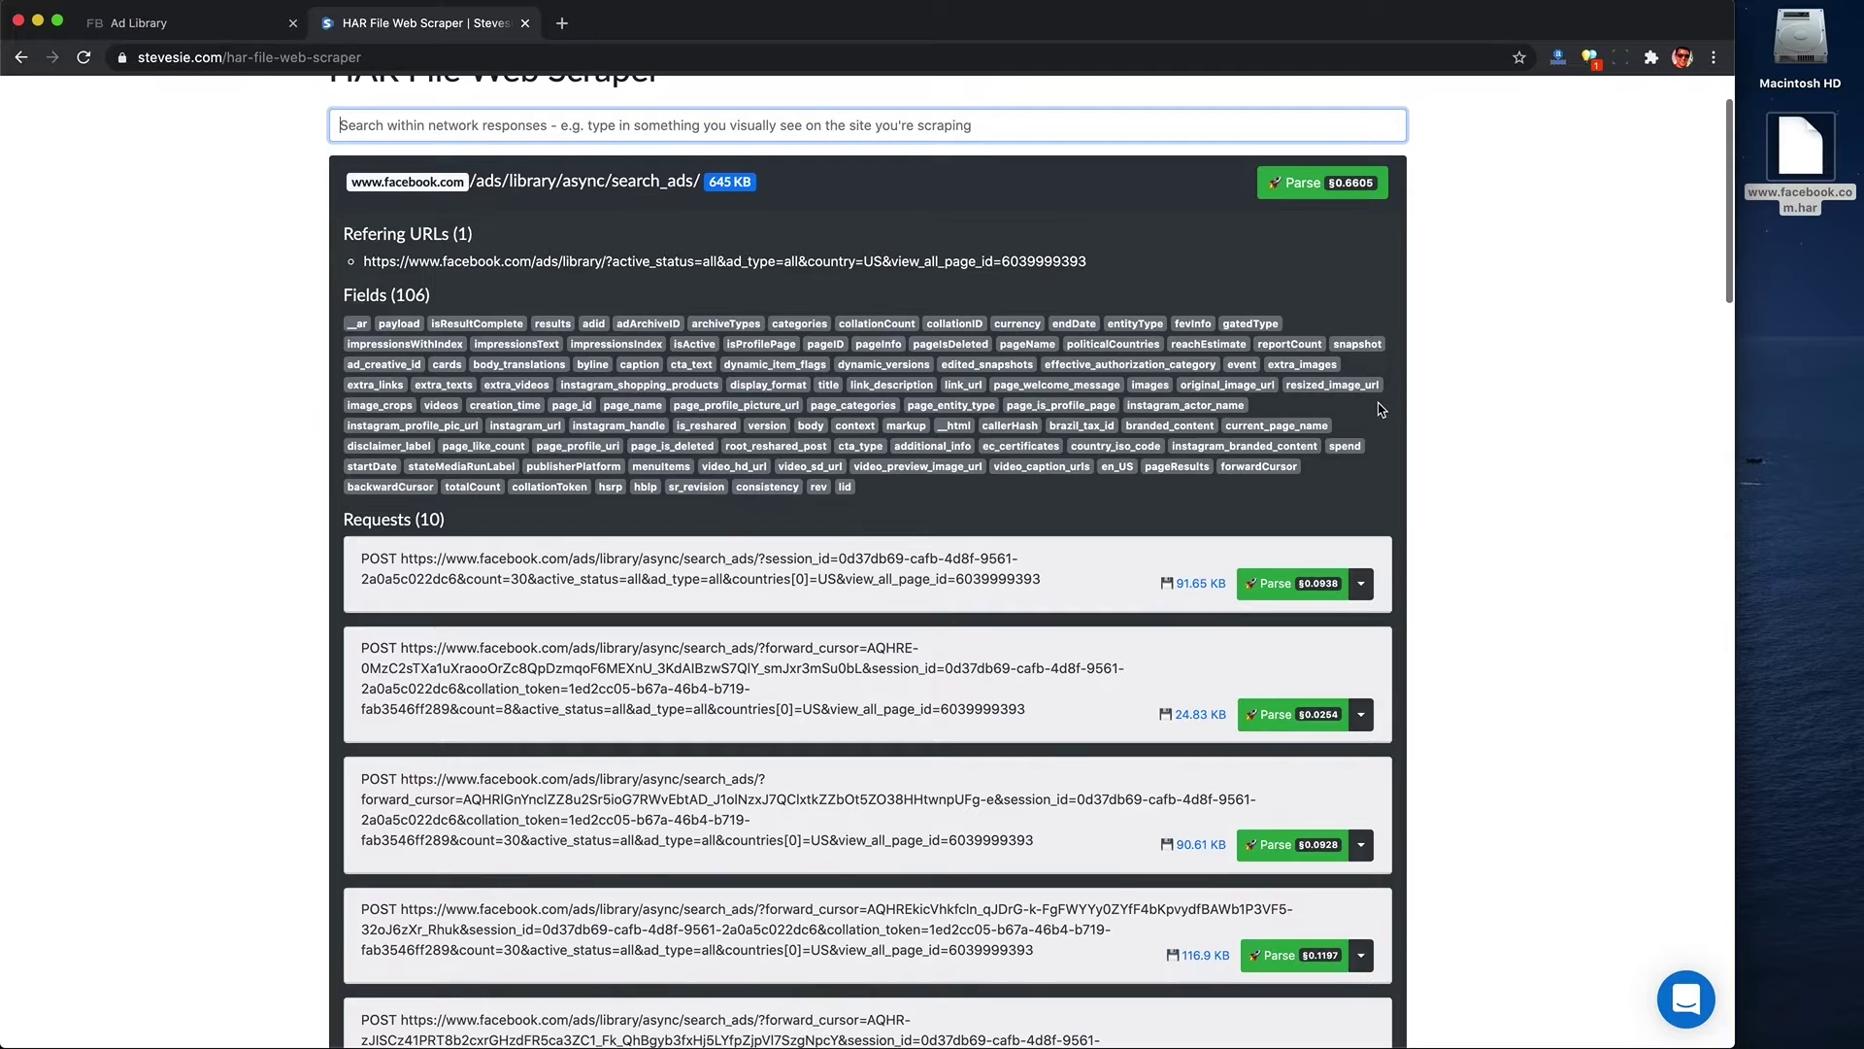
- Search the requests for 'Musk' and open the matching 91.65 KB raw response
type("Musk")
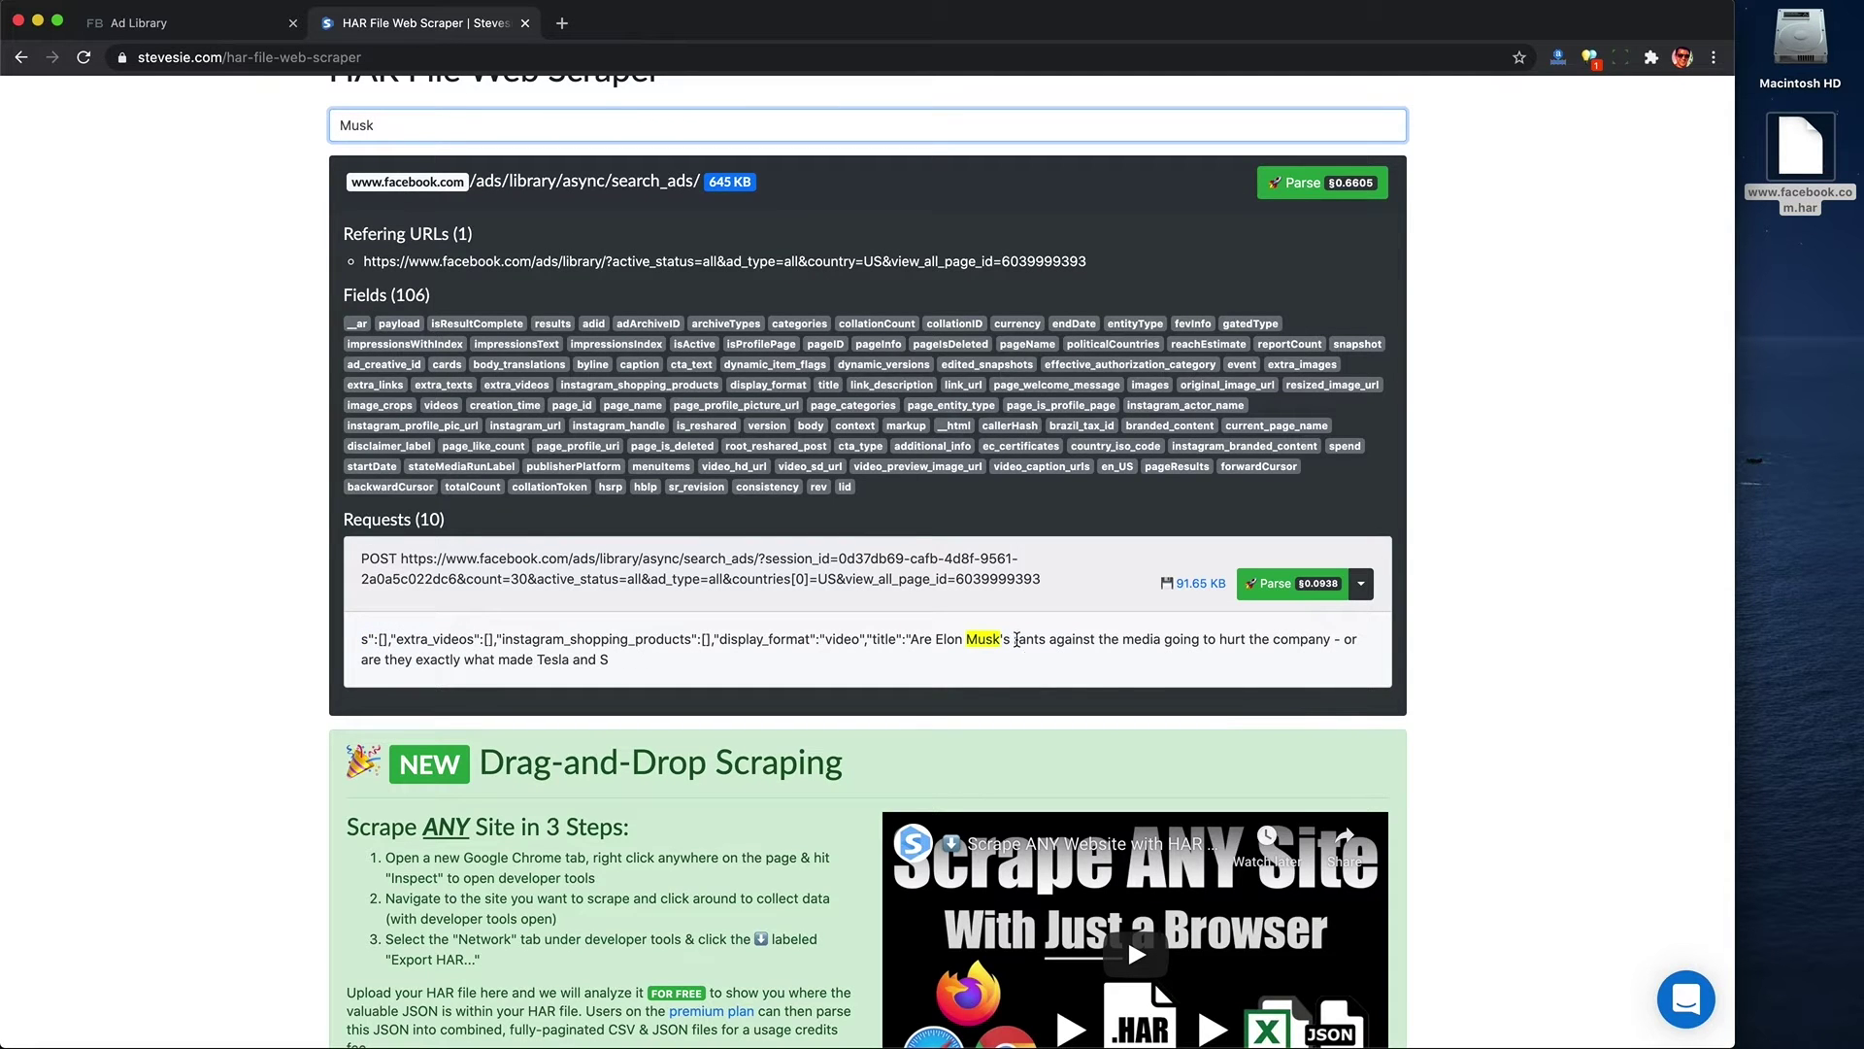
double_click(1016, 639)
triple_click(1016, 639)
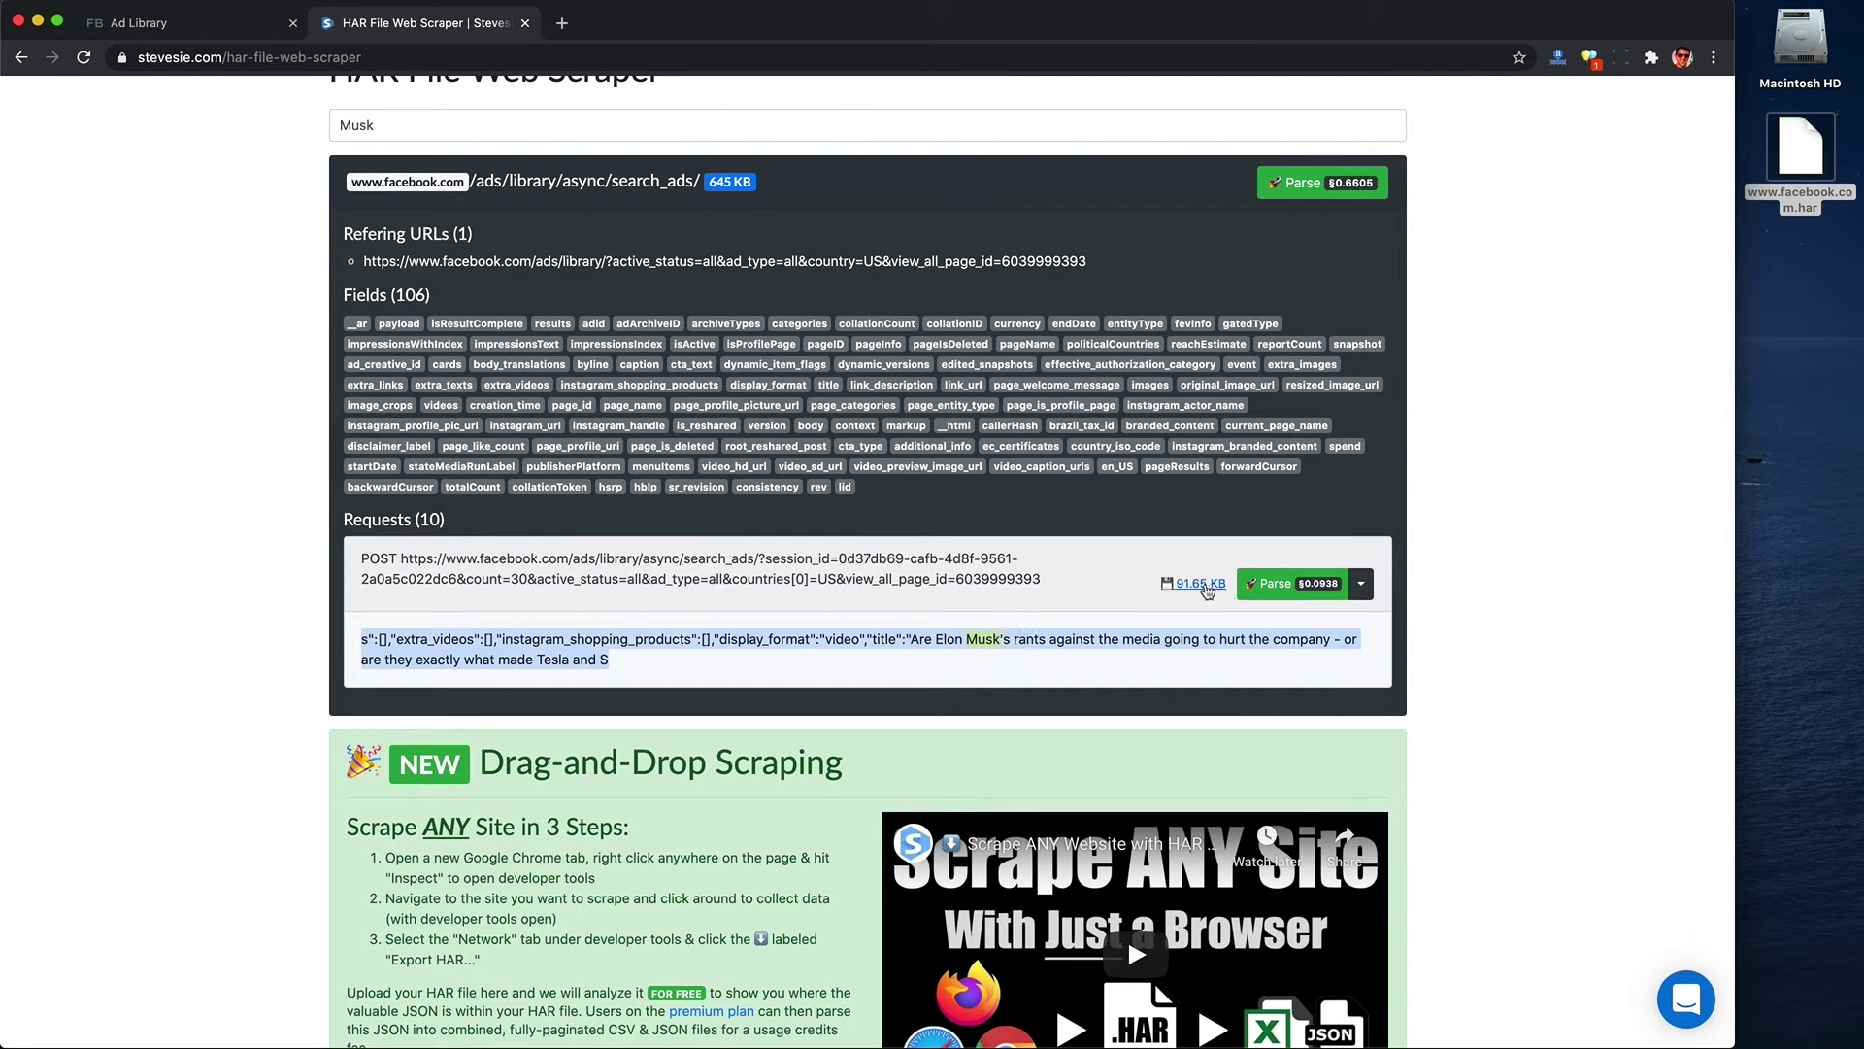
left_click(1207, 586)
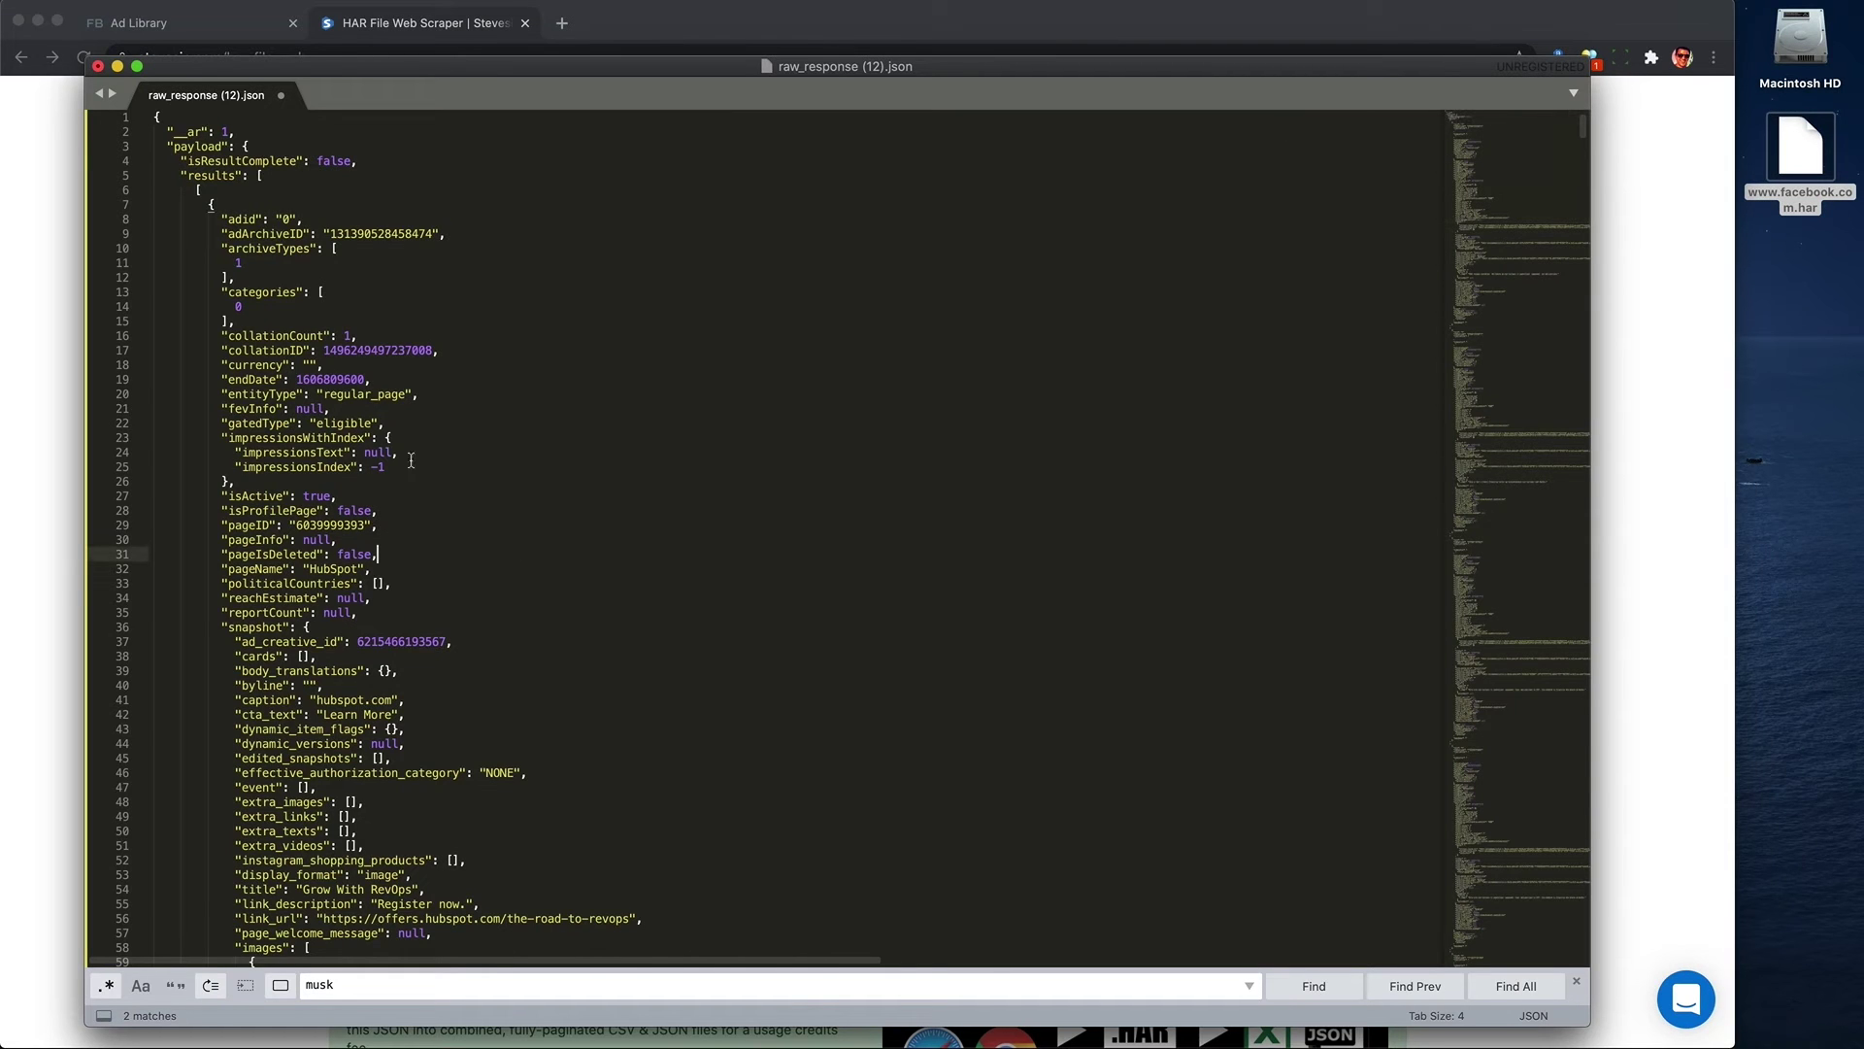
- Review the 'Grow With RevOps' title, link_description and link_url fields in raw_response (12).json
scroll(397, 503, "down", 7)
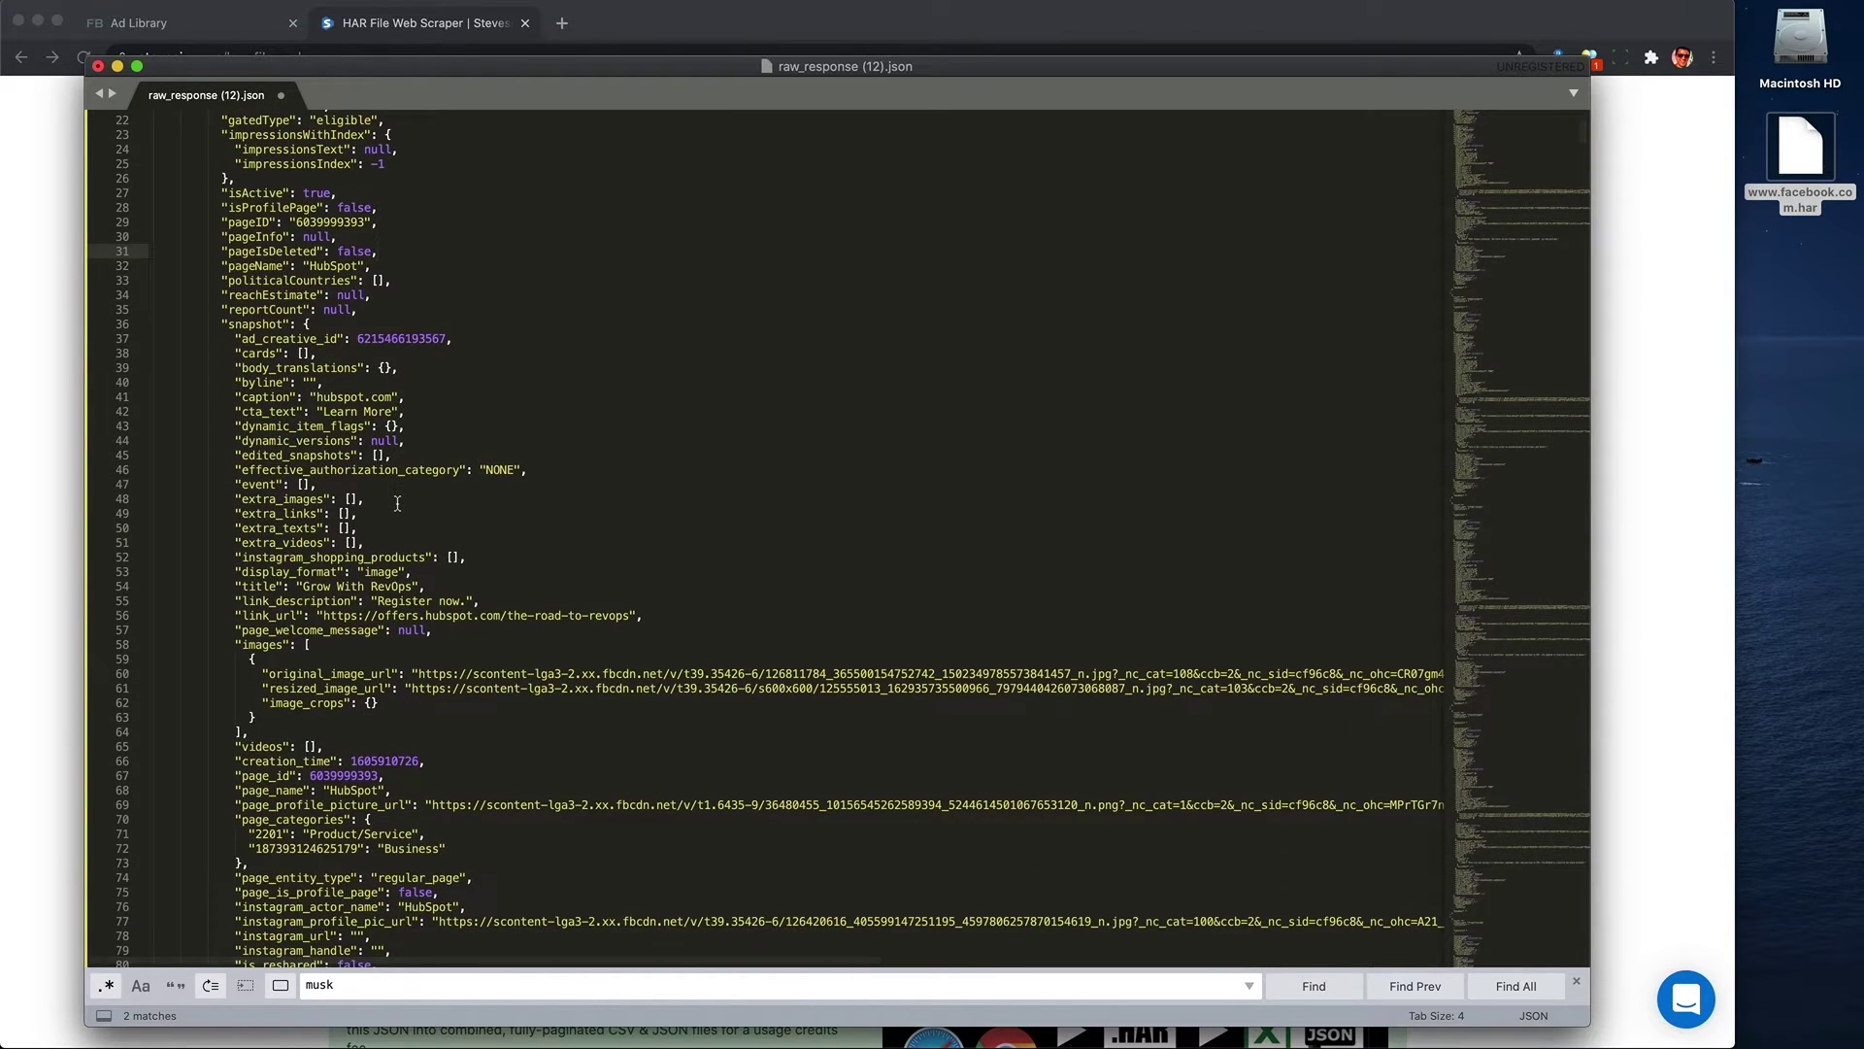
scroll(397, 503, "down", 3)
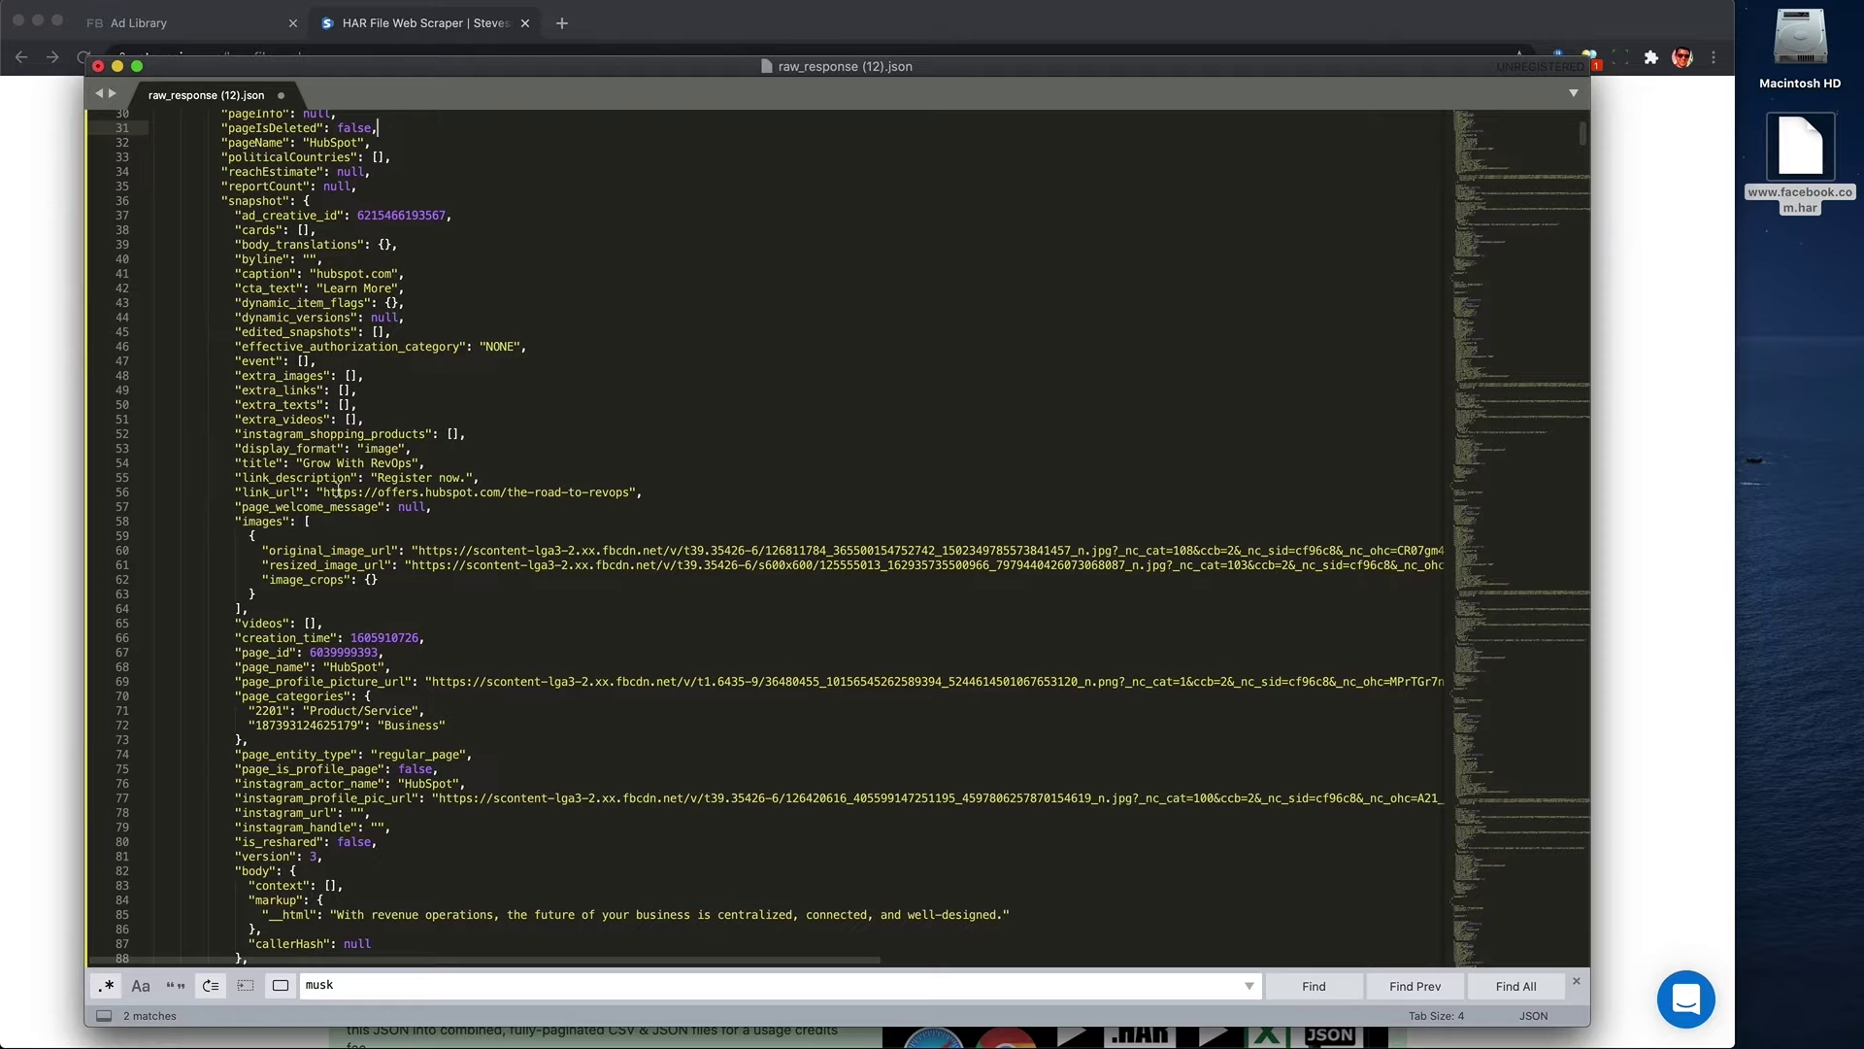
left_click_drag(233, 462, 456, 464)
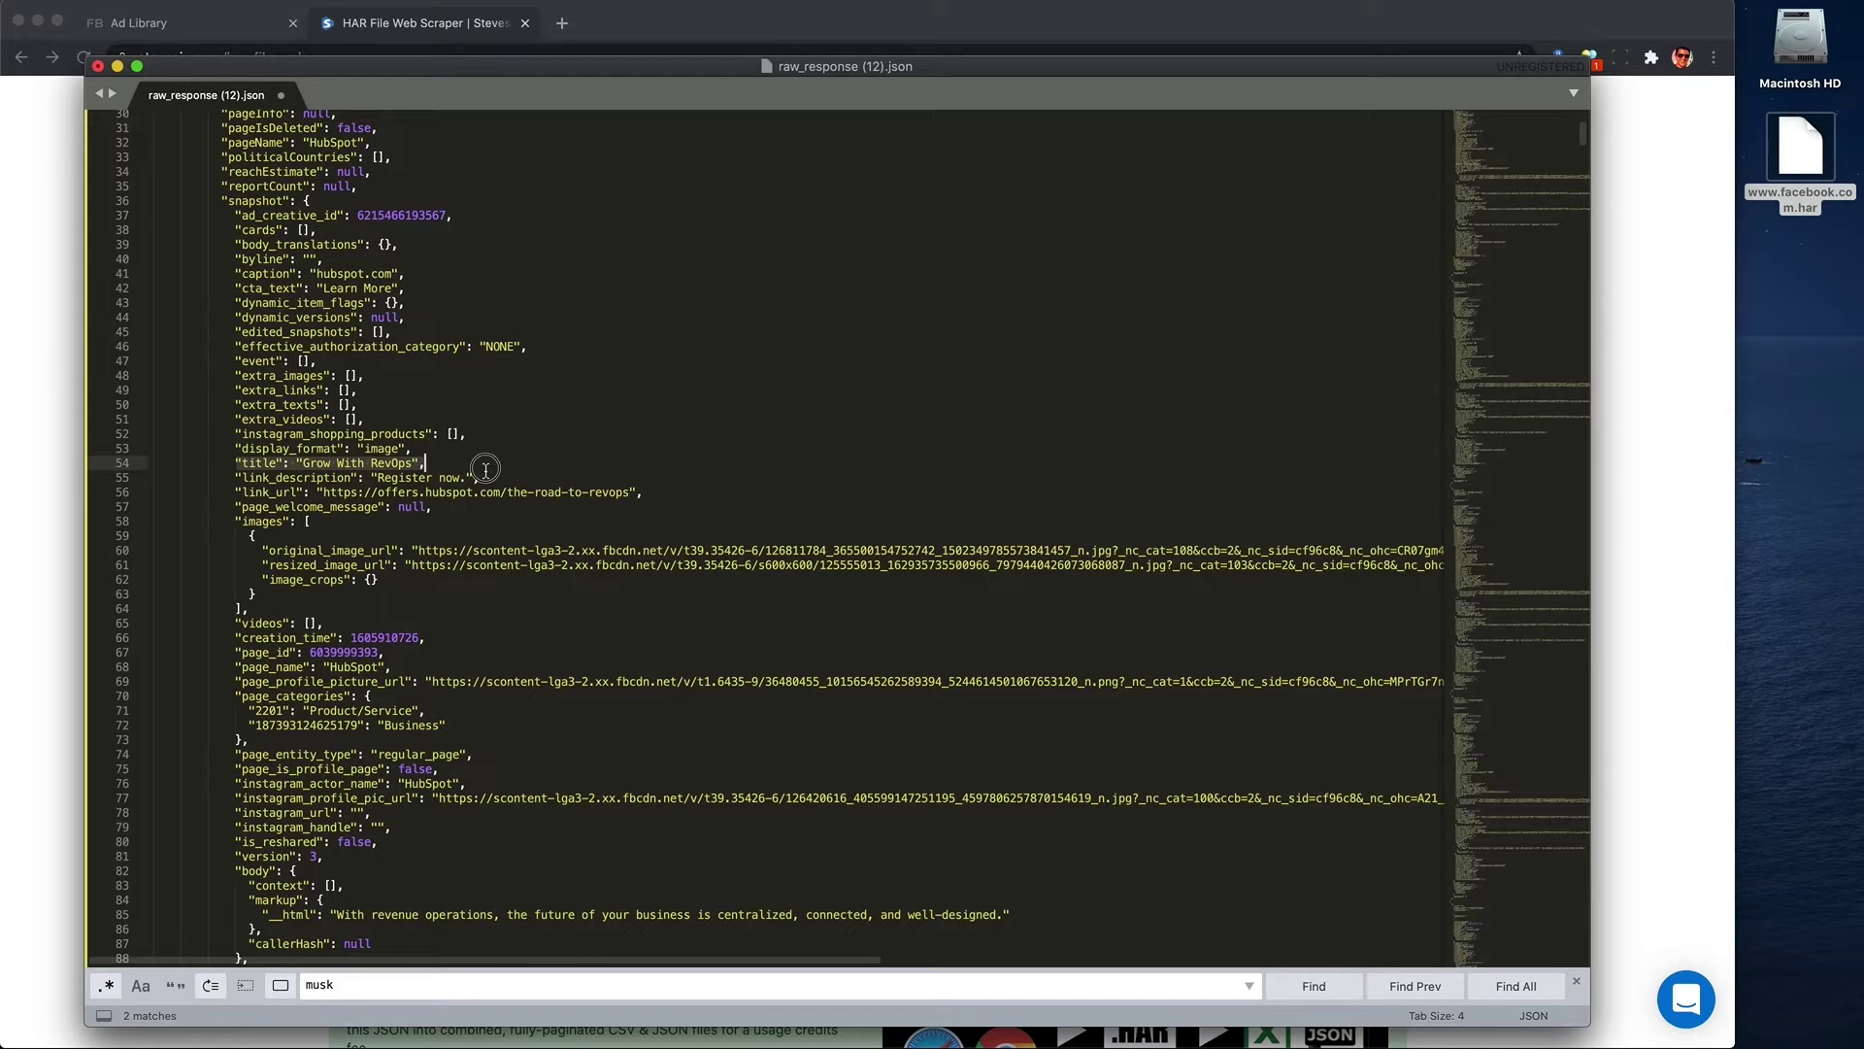
left_click_drag(239, 477, 541, 482)
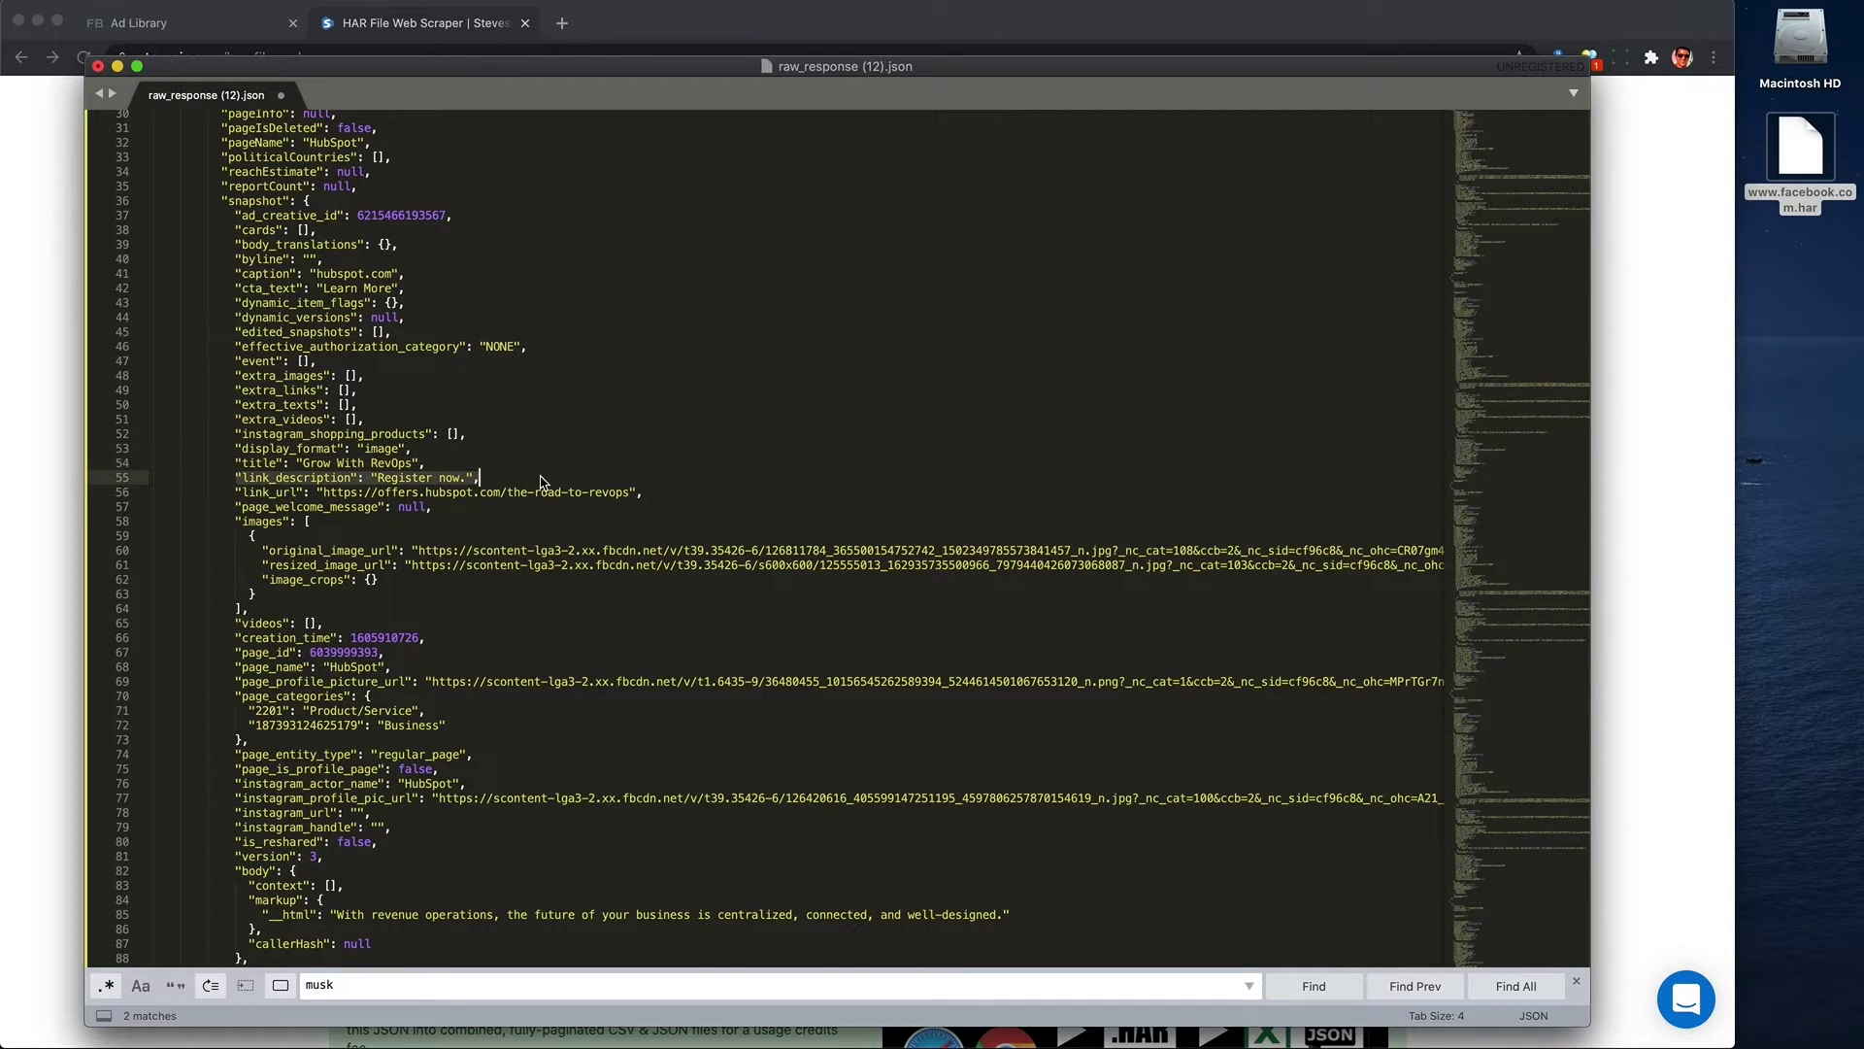
triple_click(531, 491)
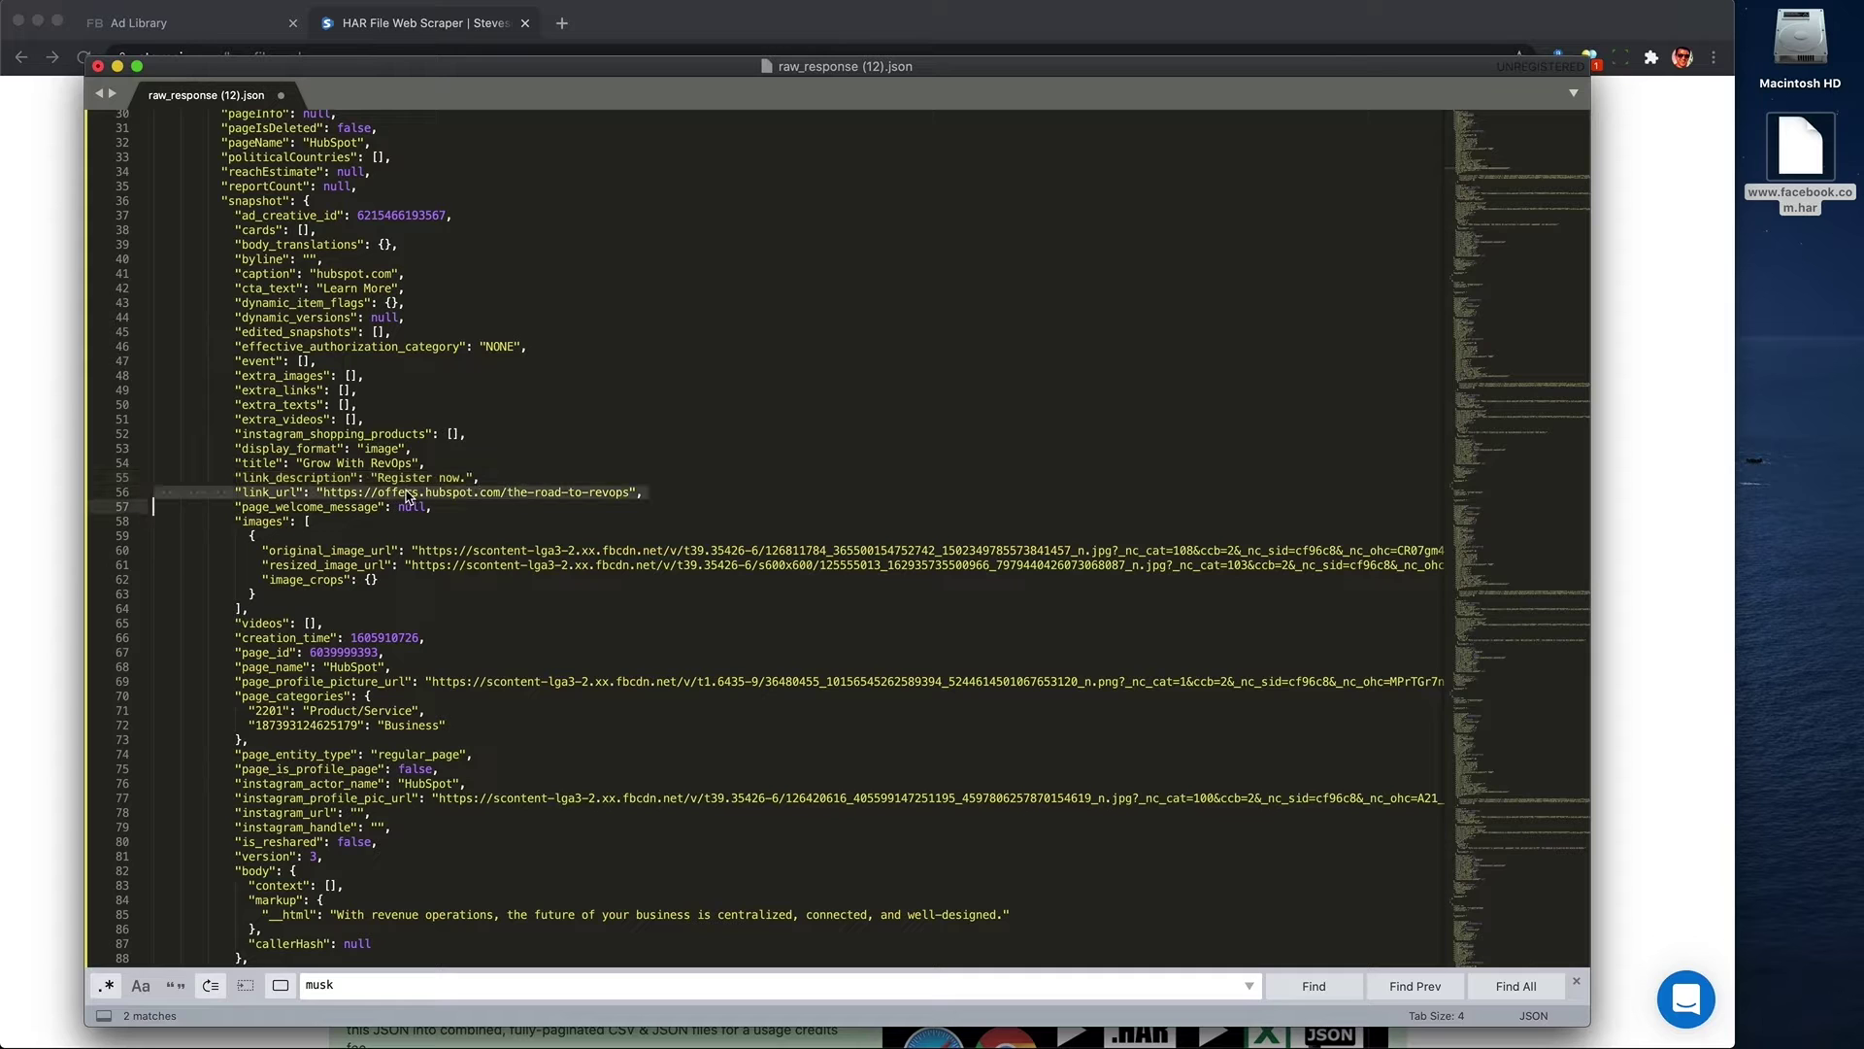
left_click(330, 495)
scroll(335, 534, "down", 3)
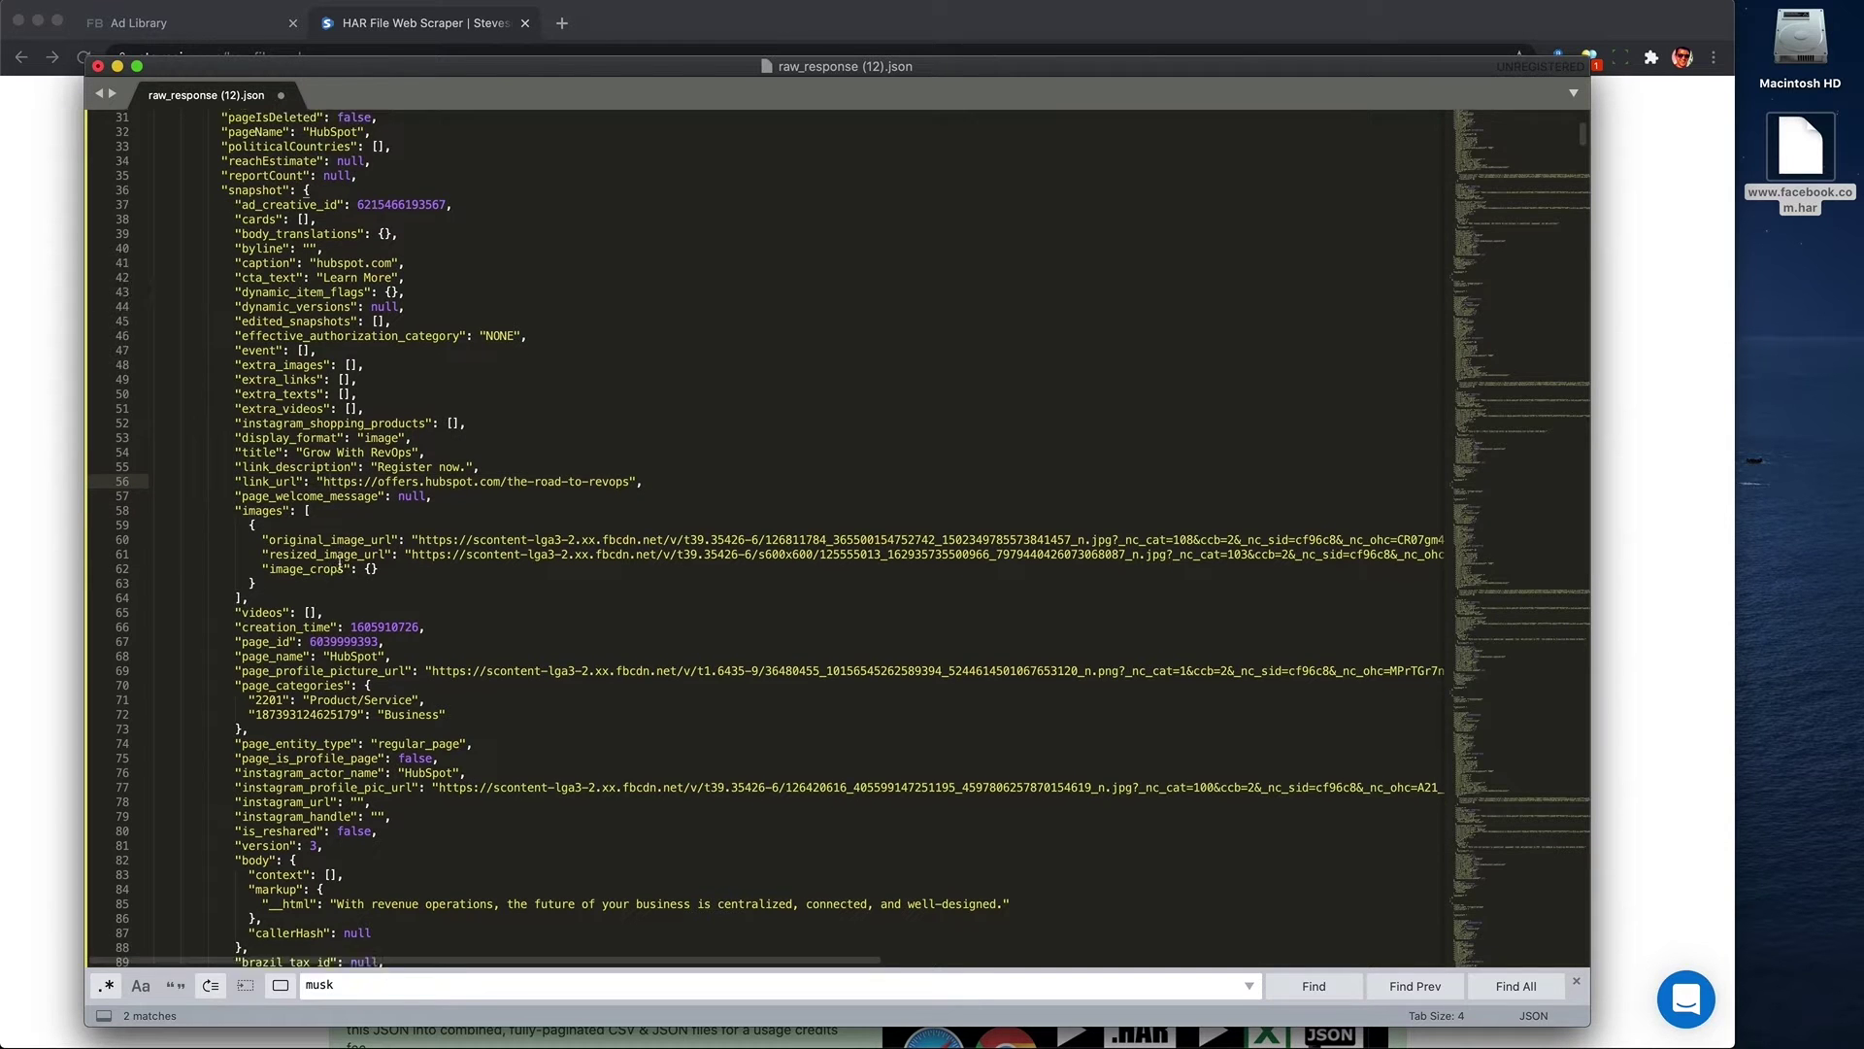
scroll(339, 588, "down", 5)
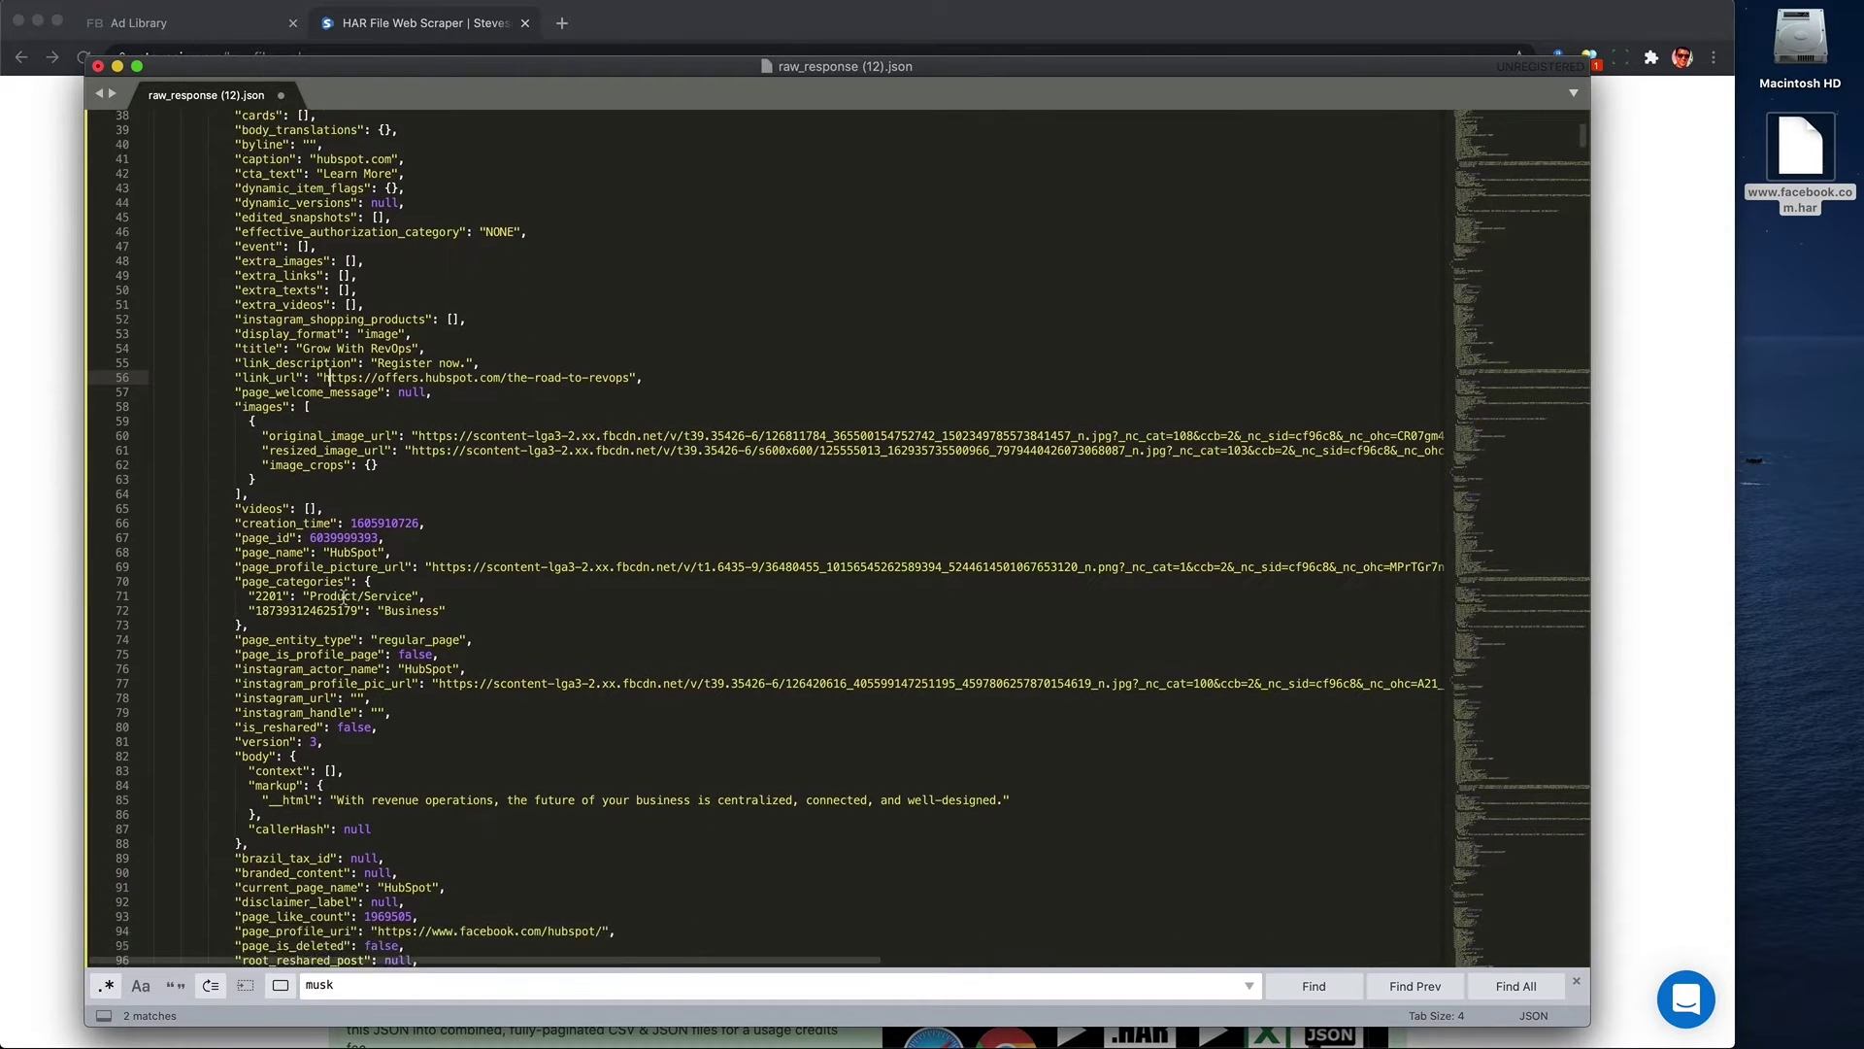
scroll(343, 596, "down", 1)
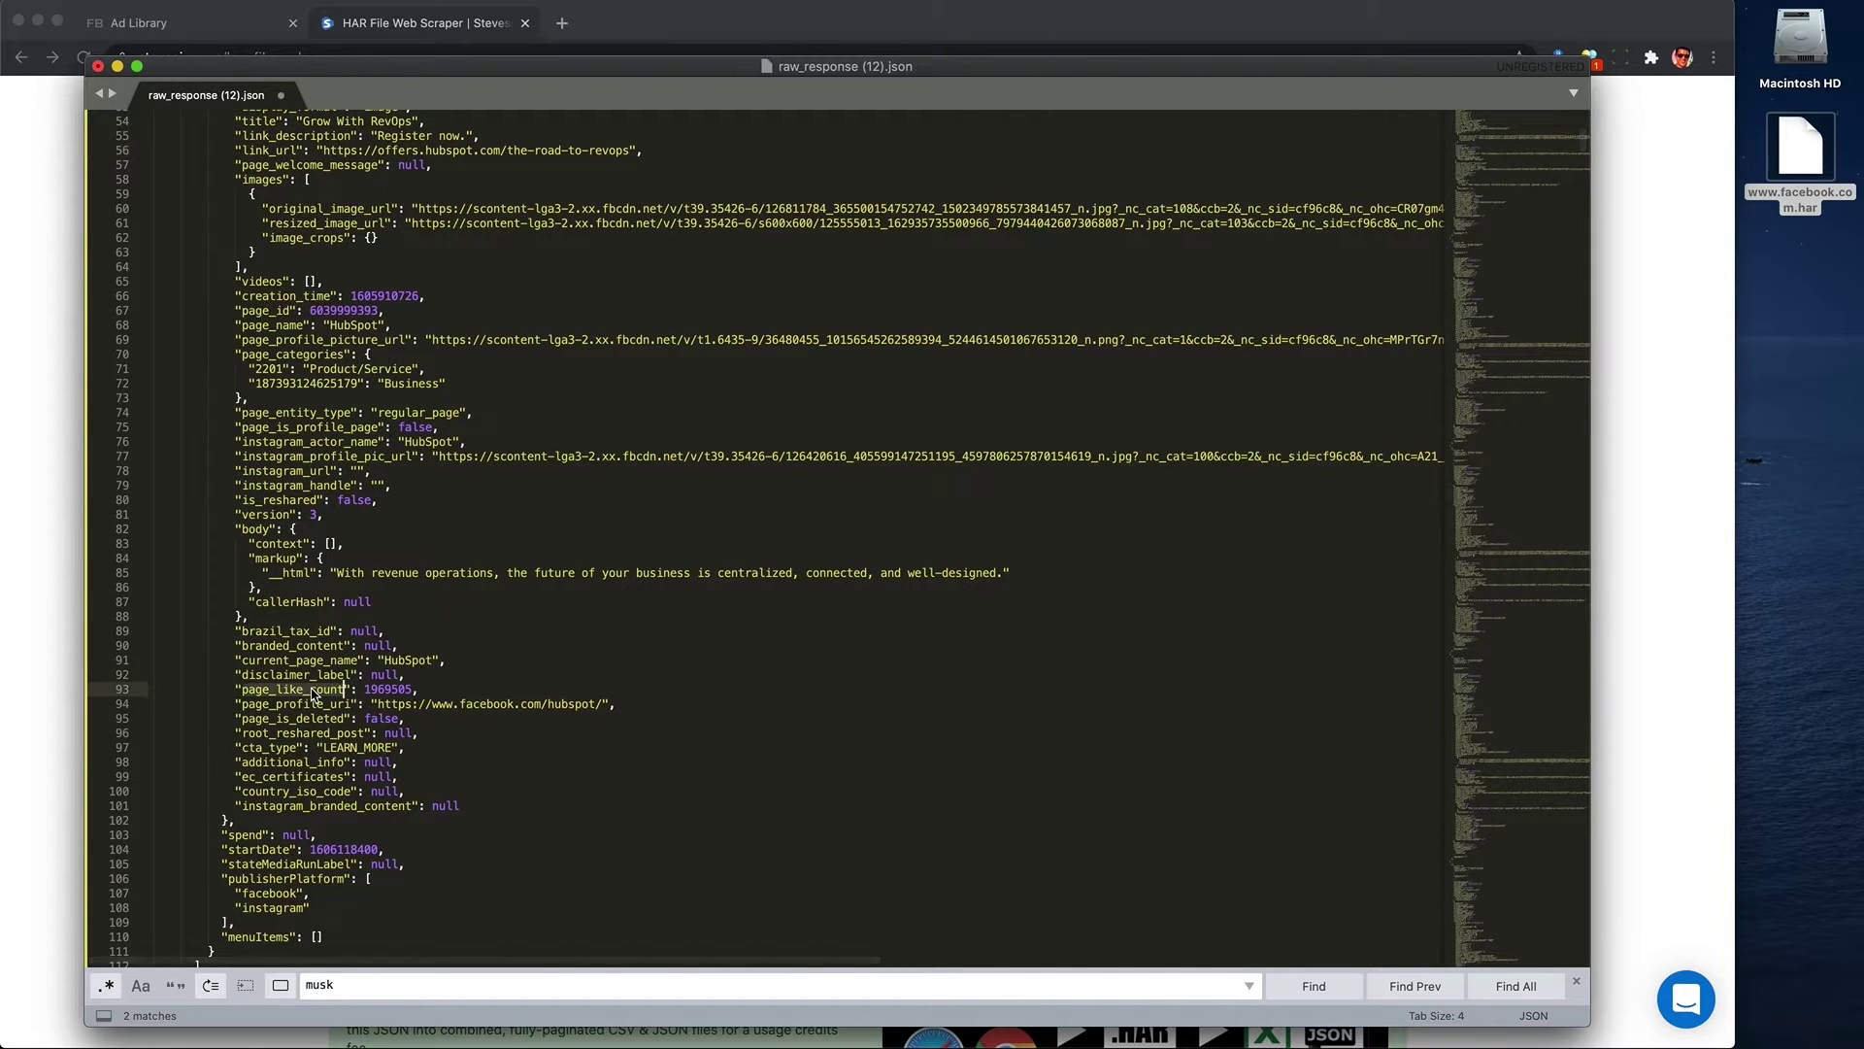
scroll(312, 693, "down", 2)
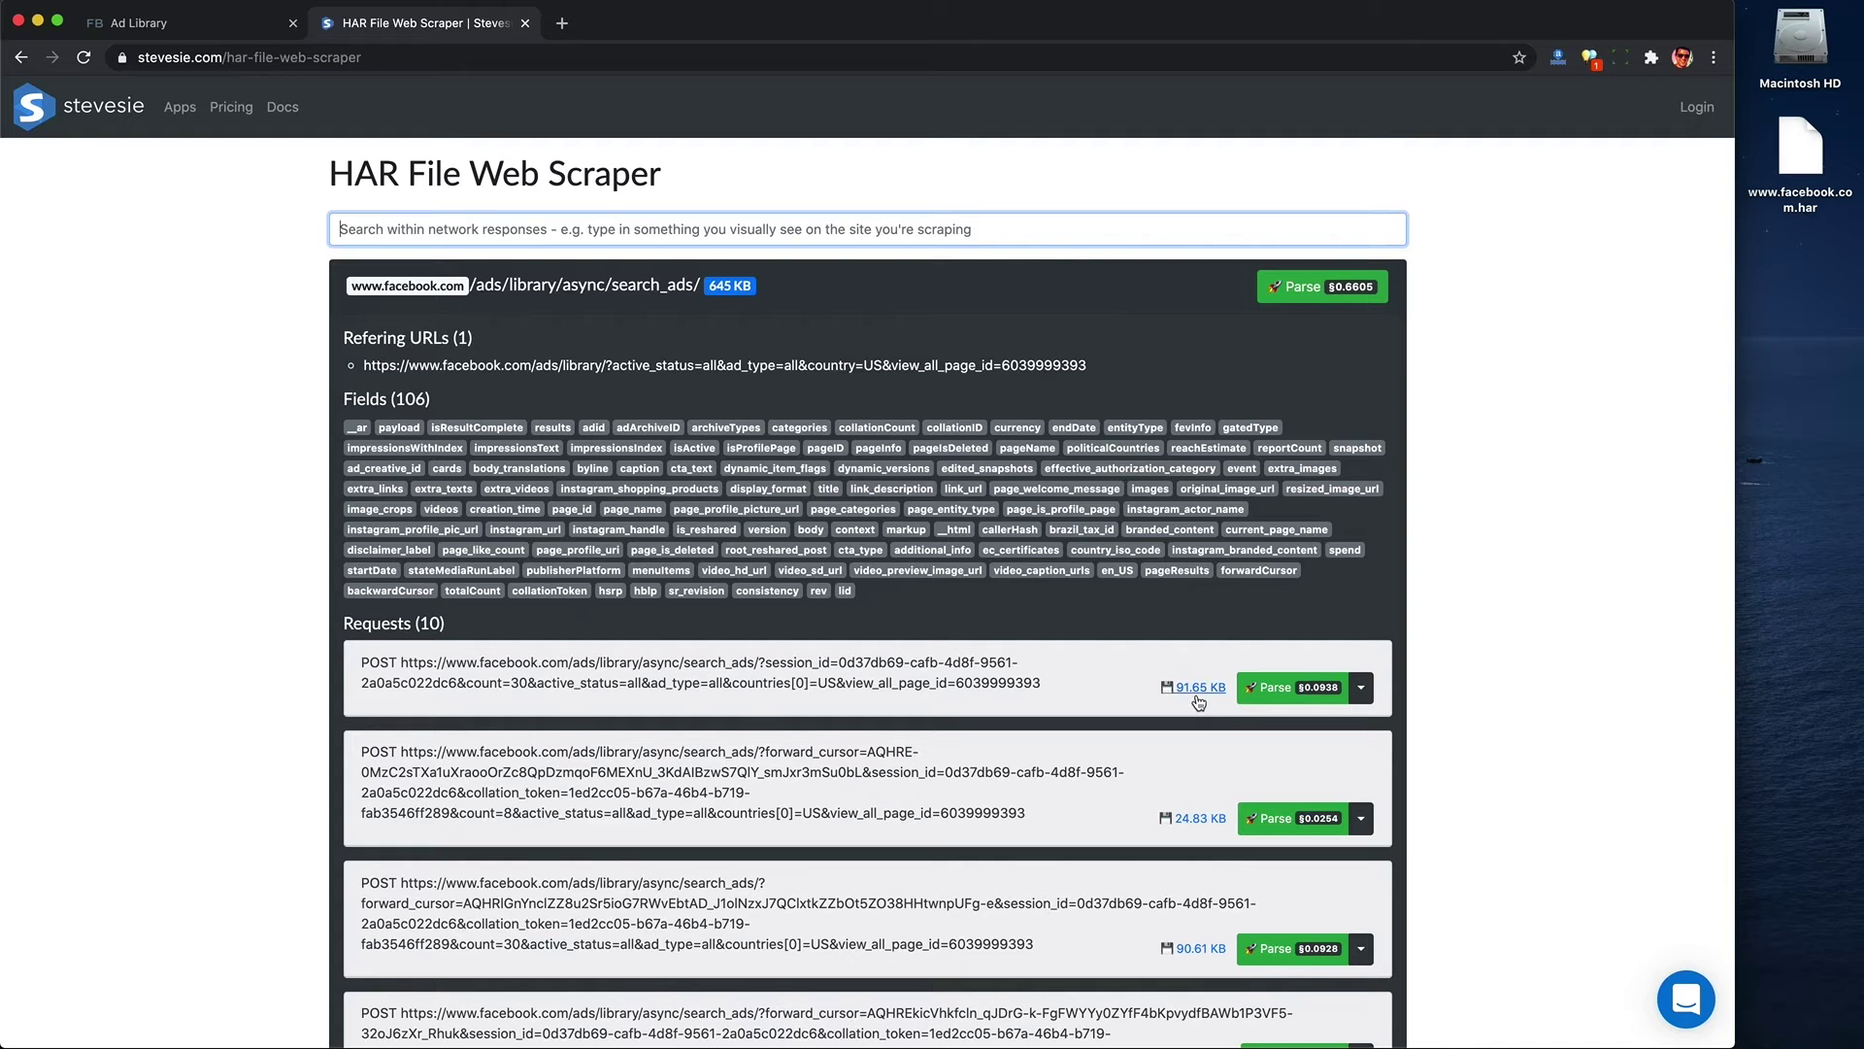
scroll(1199, 702, "down", 5)
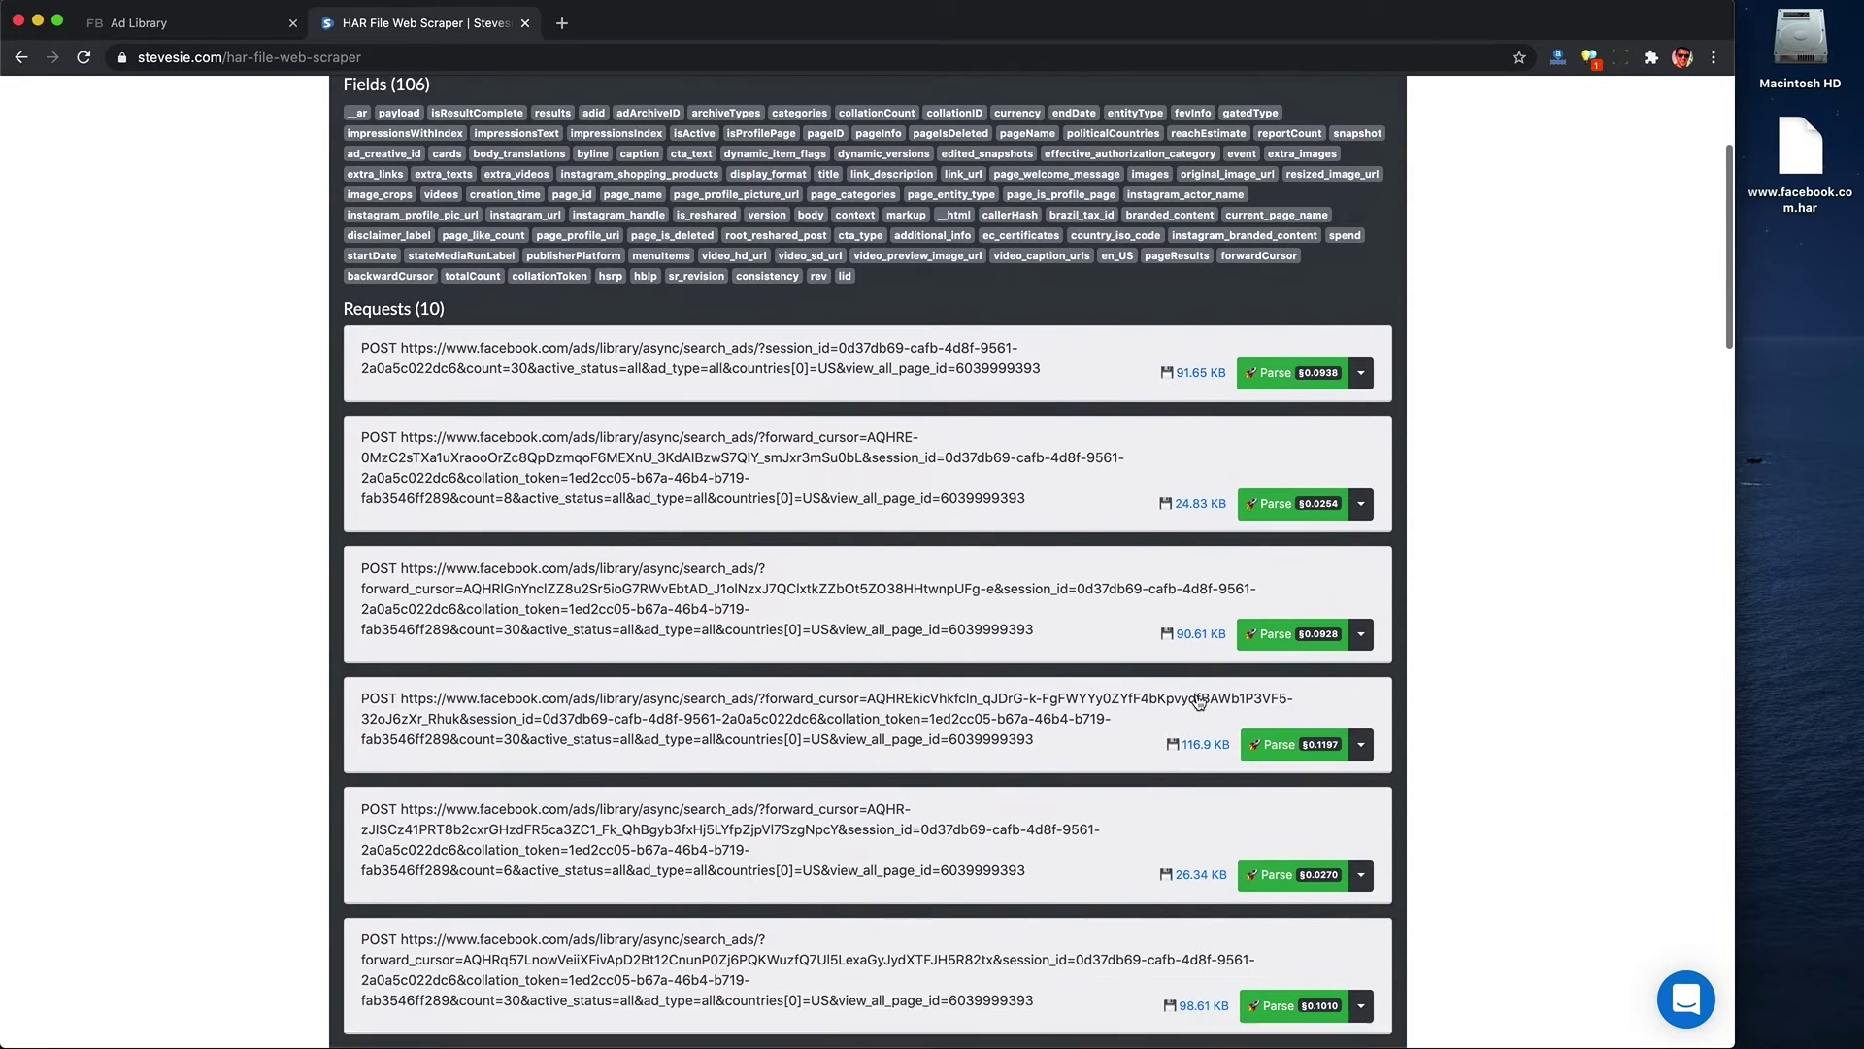
scroll(1200, 703, "down", 9)
scroll(1200, 702, "down", 5)
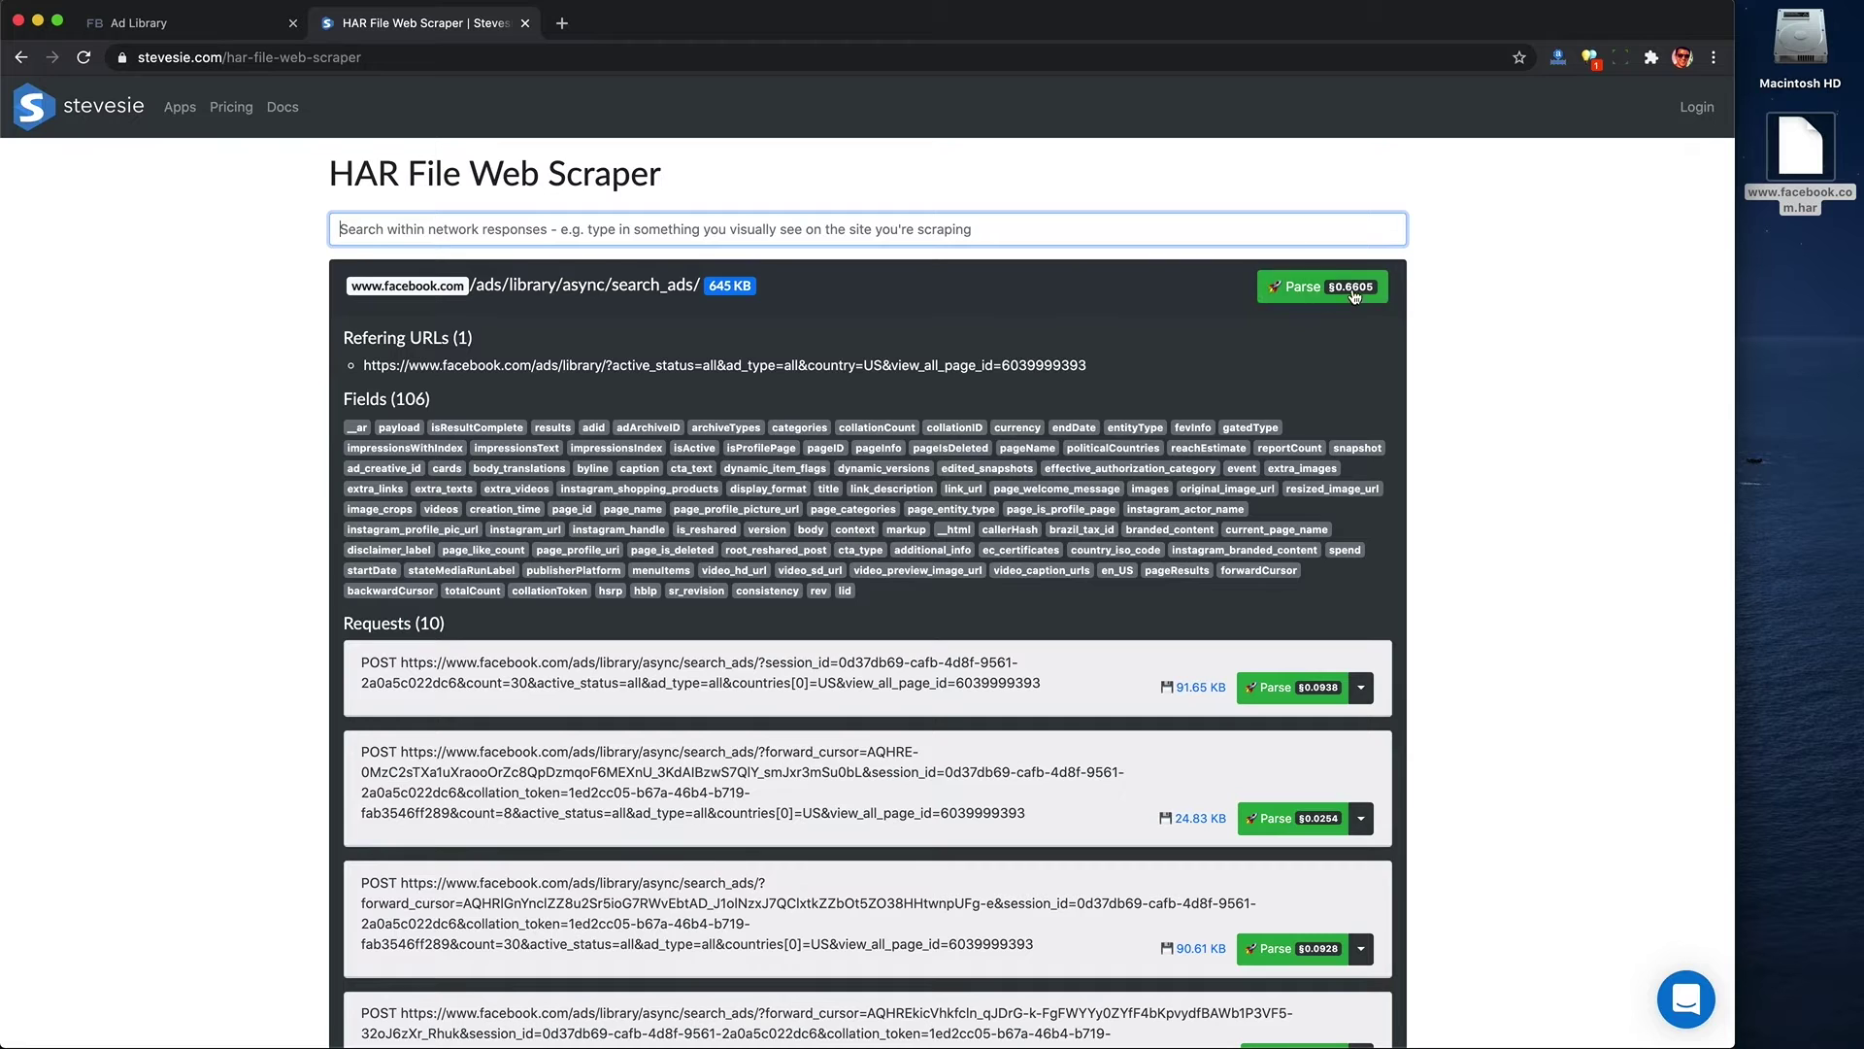
- Parse the ad-search requests, show all 200 result rows, and download them as an expanded CSV
left_click(1310, 286)
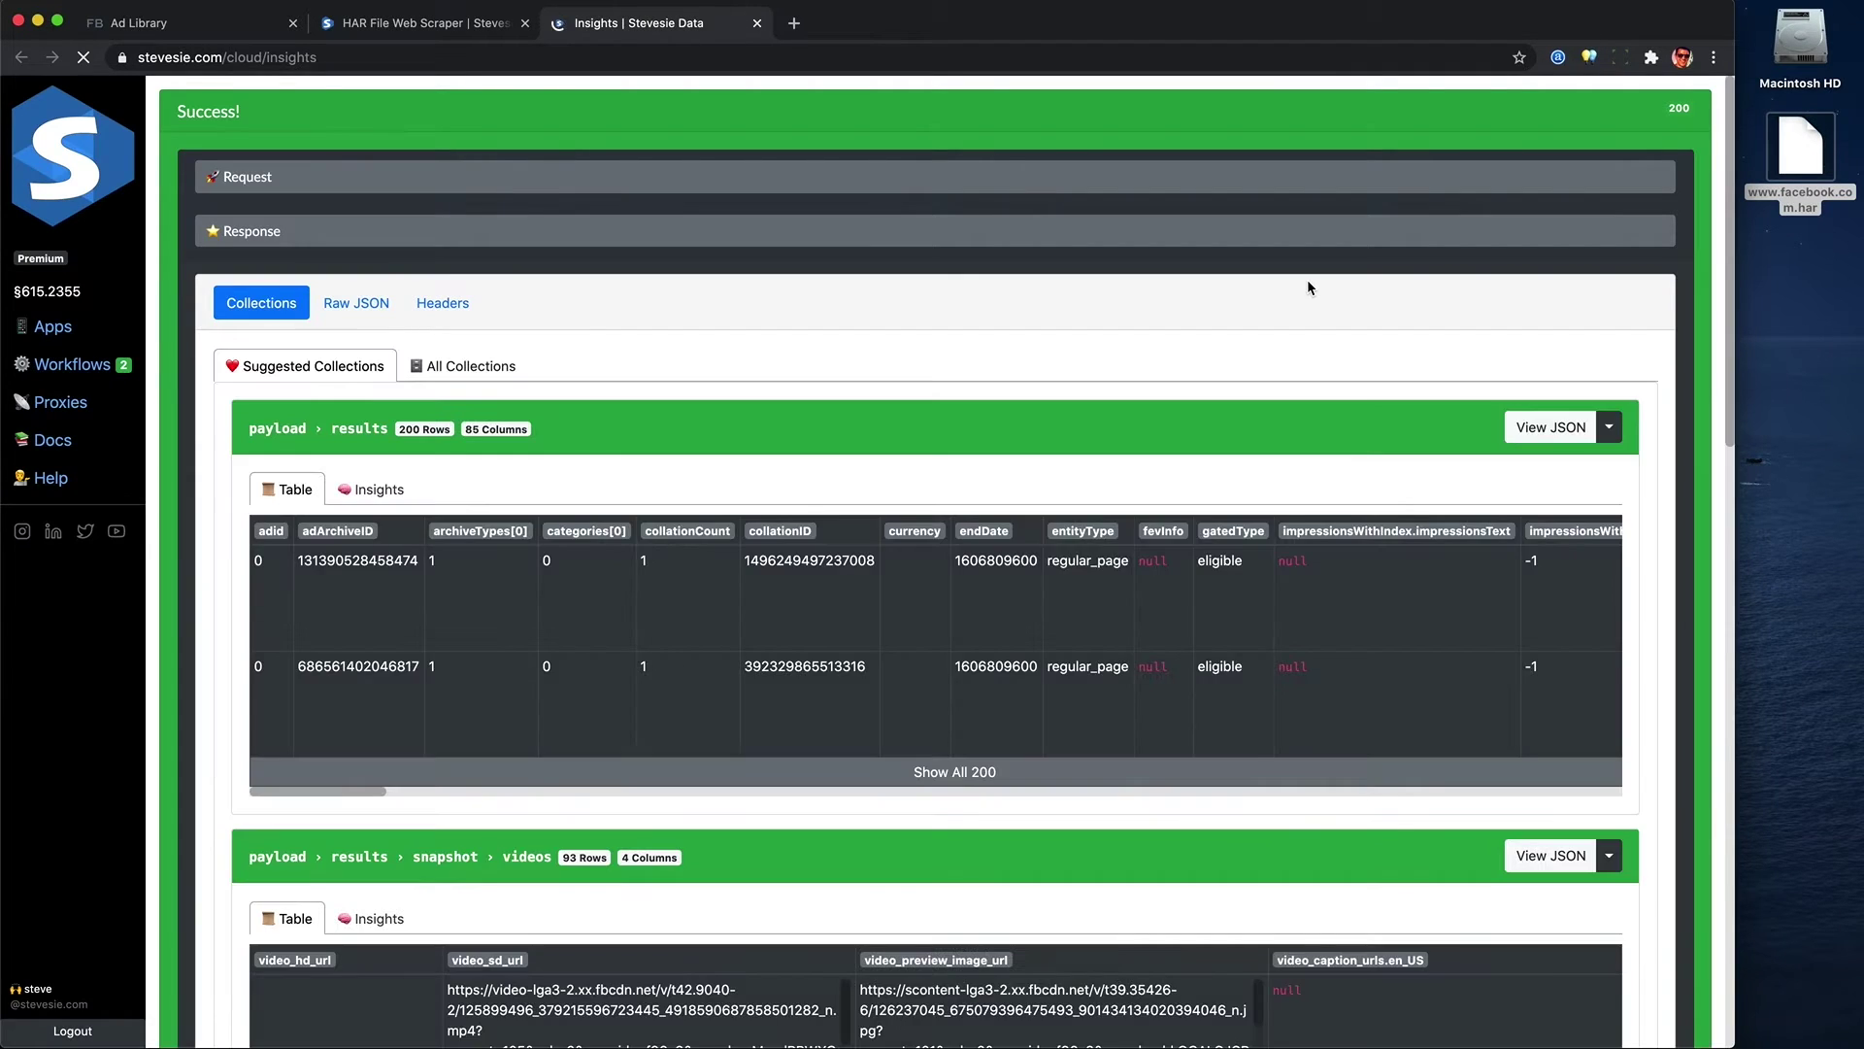
scroll(1309, 288, "down", 3)
left_click(995, 629)
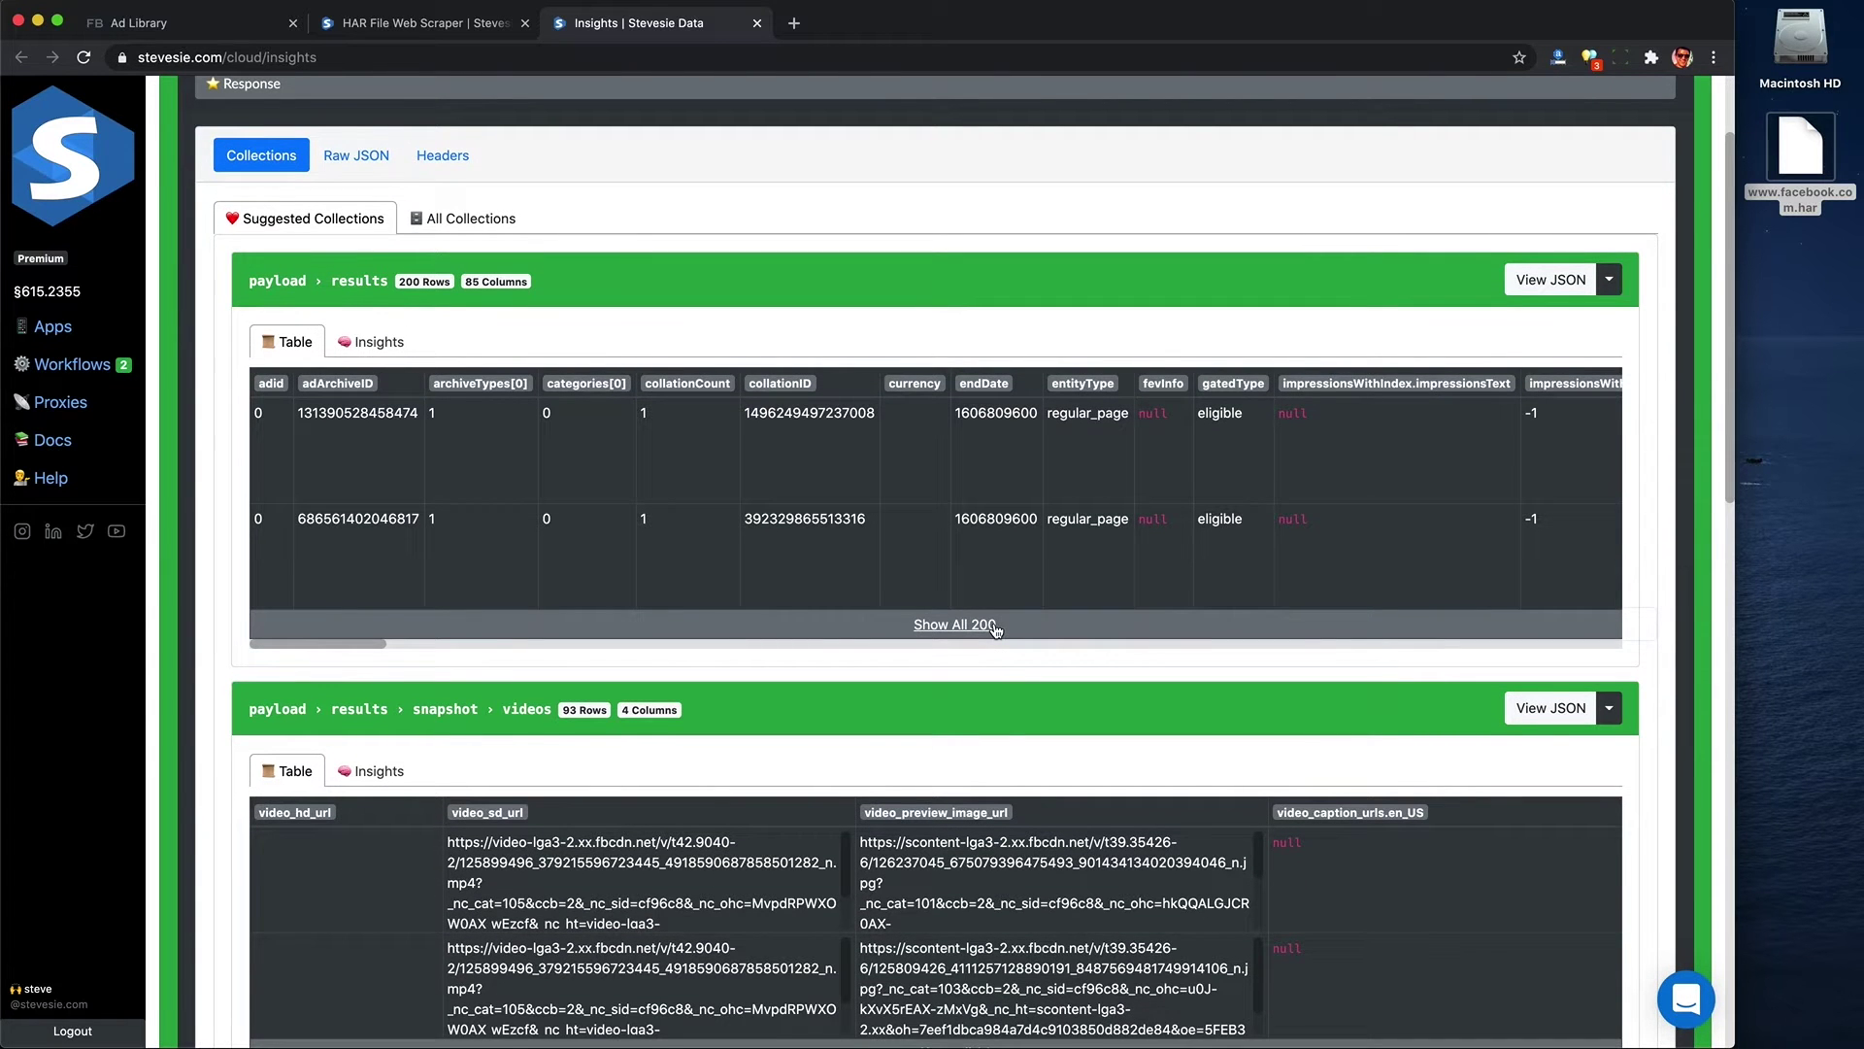
scroll(1010, 594, "right", 15)
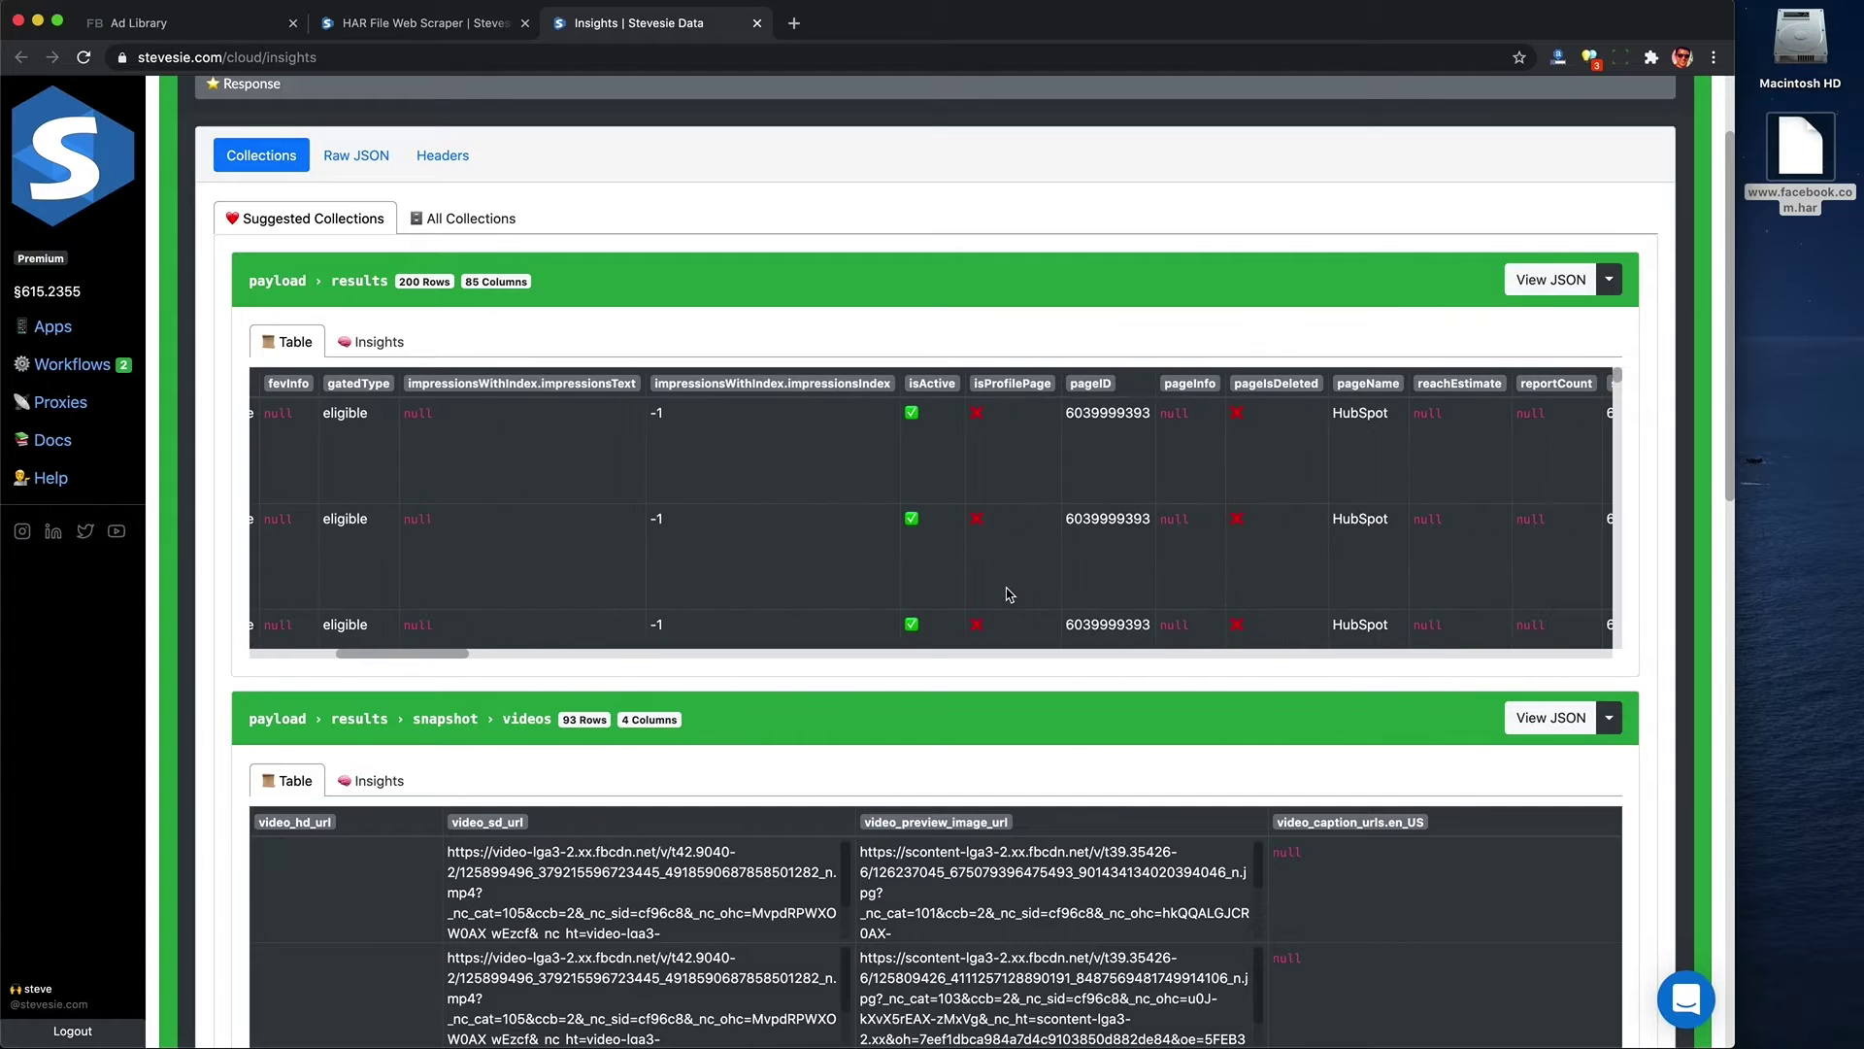
scroll(971, 572, "right", 5)
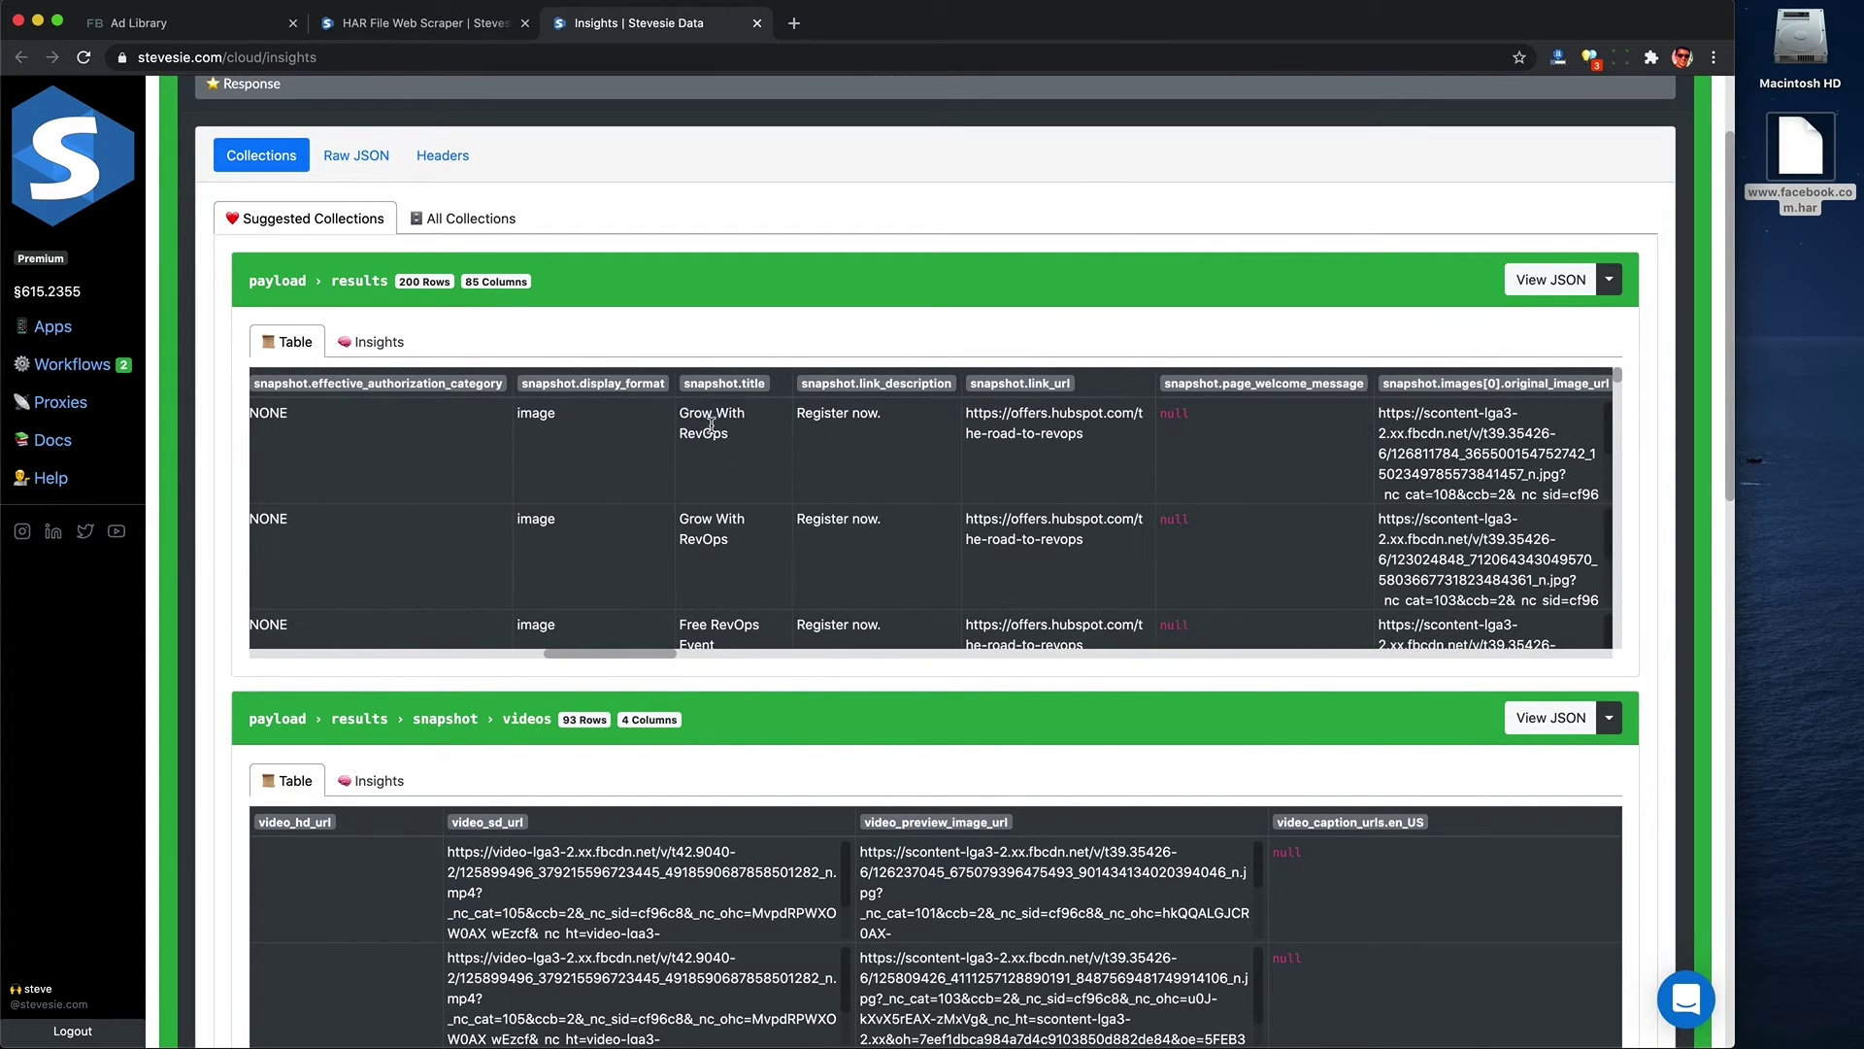
scroll(719, 437, "down", 10)
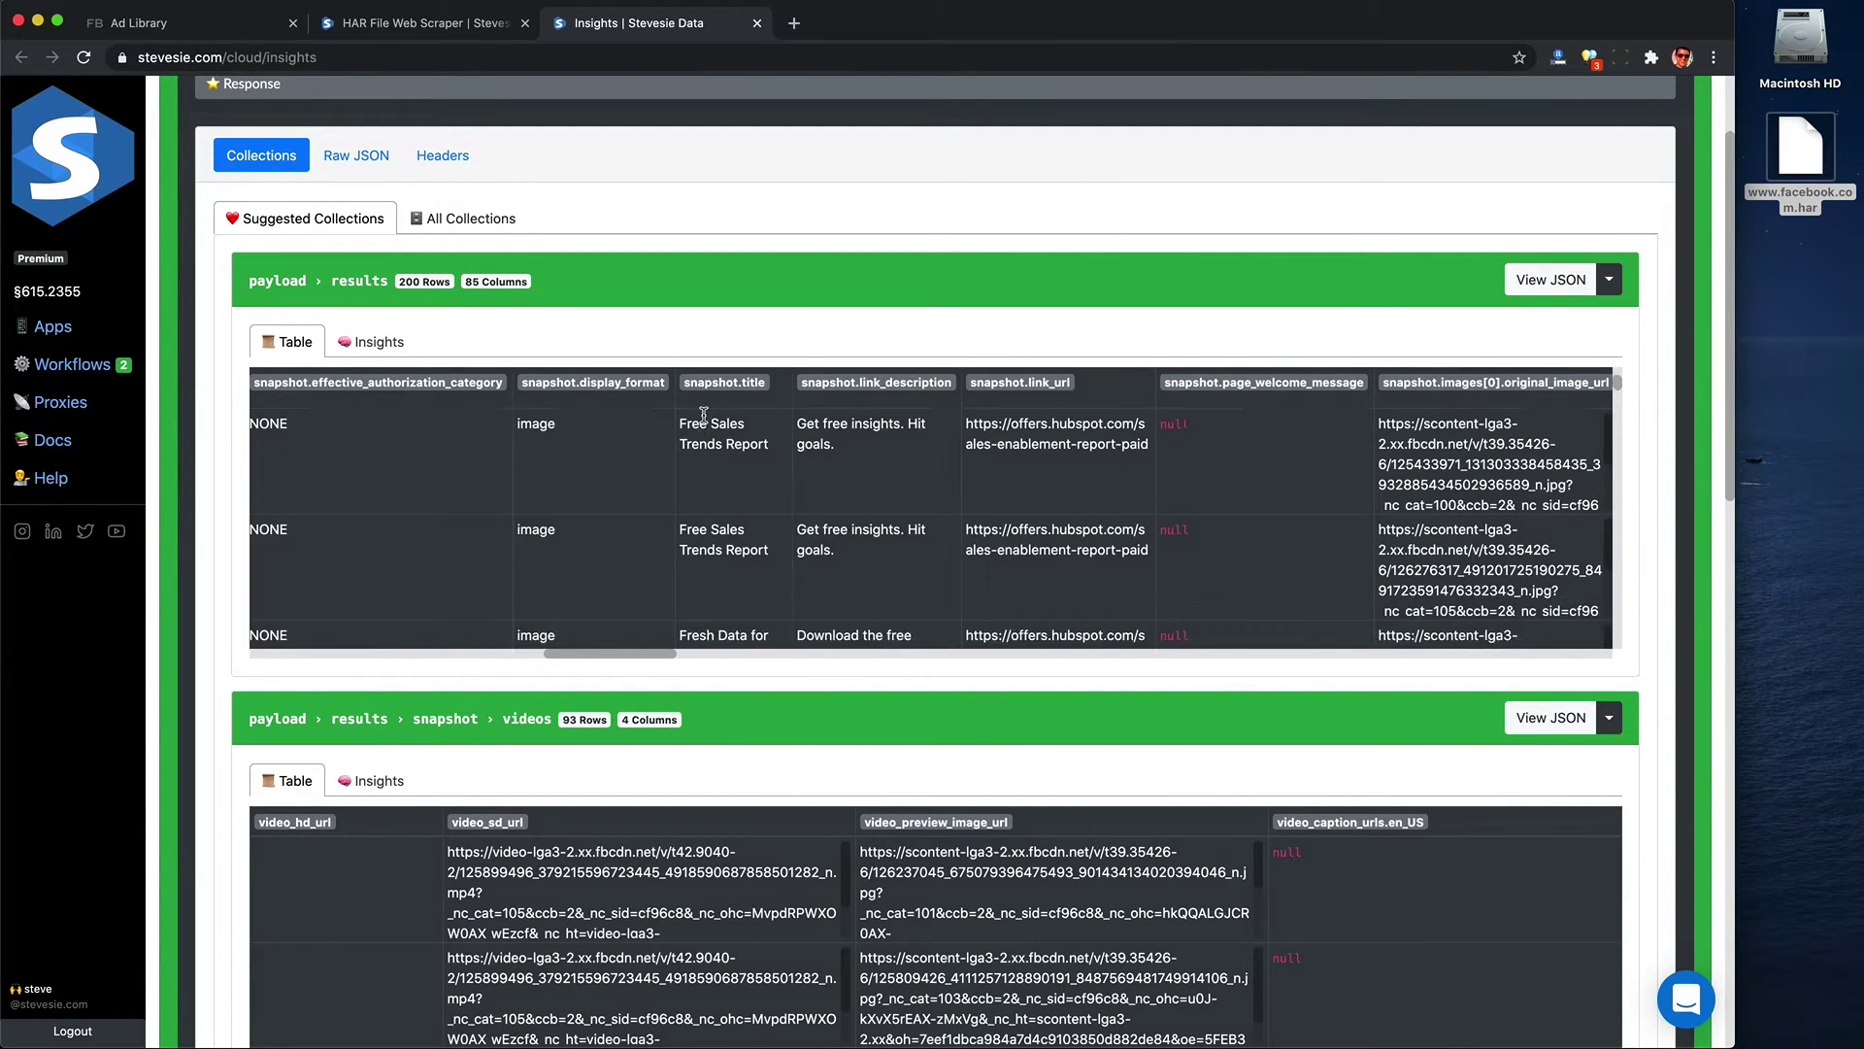
scroll(759, 476, "right", 12)
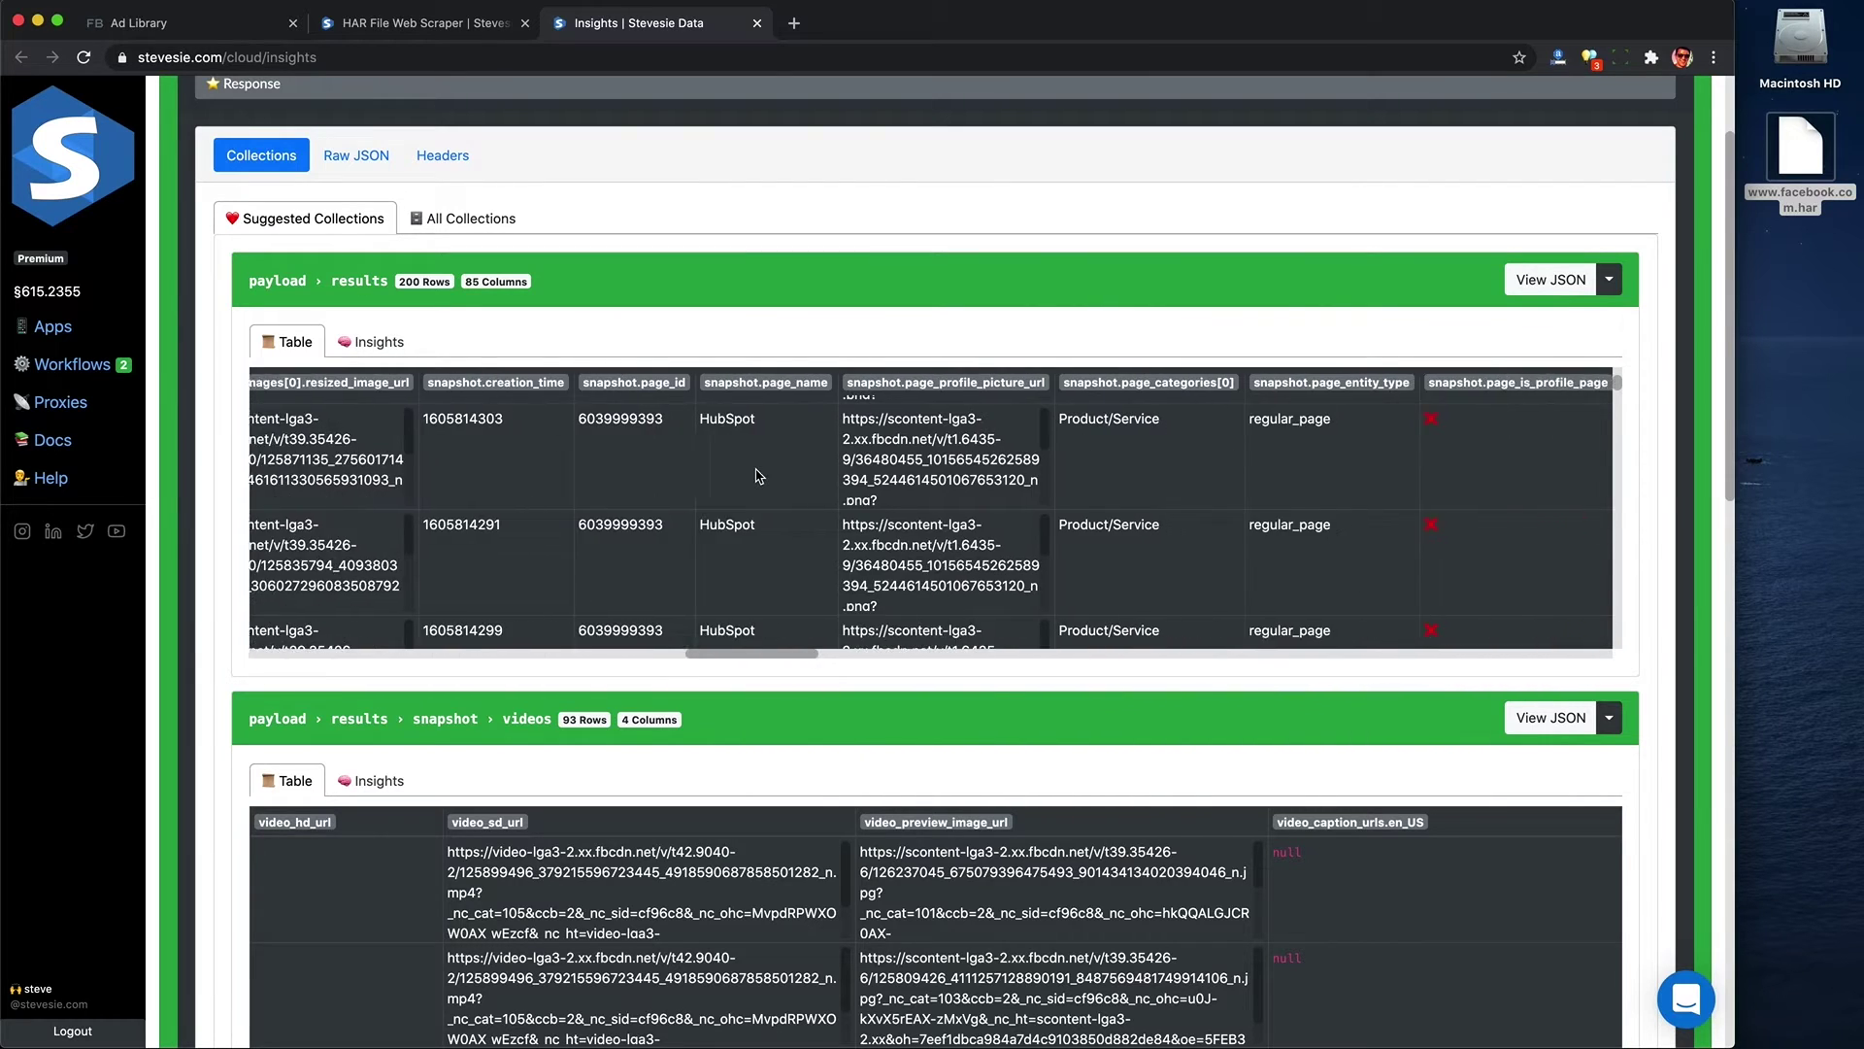
left_click(1609, 281)
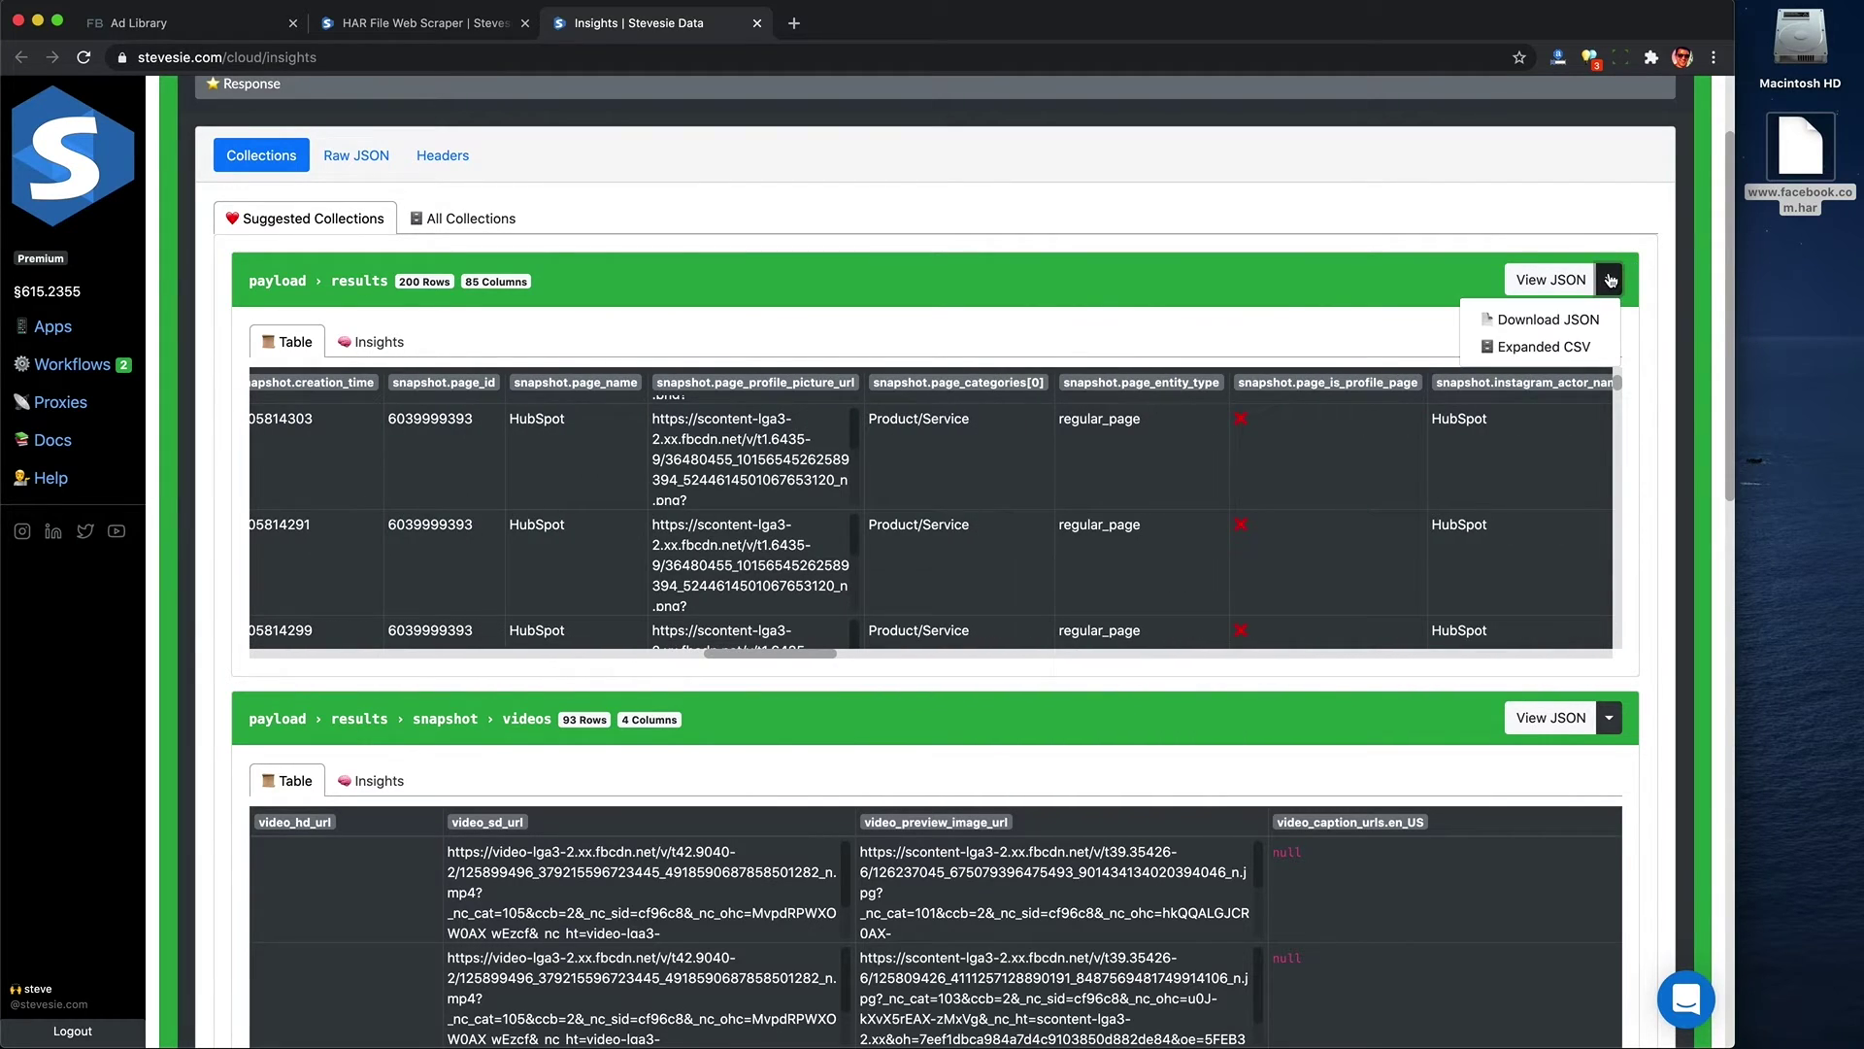
left_click(1583, 348)
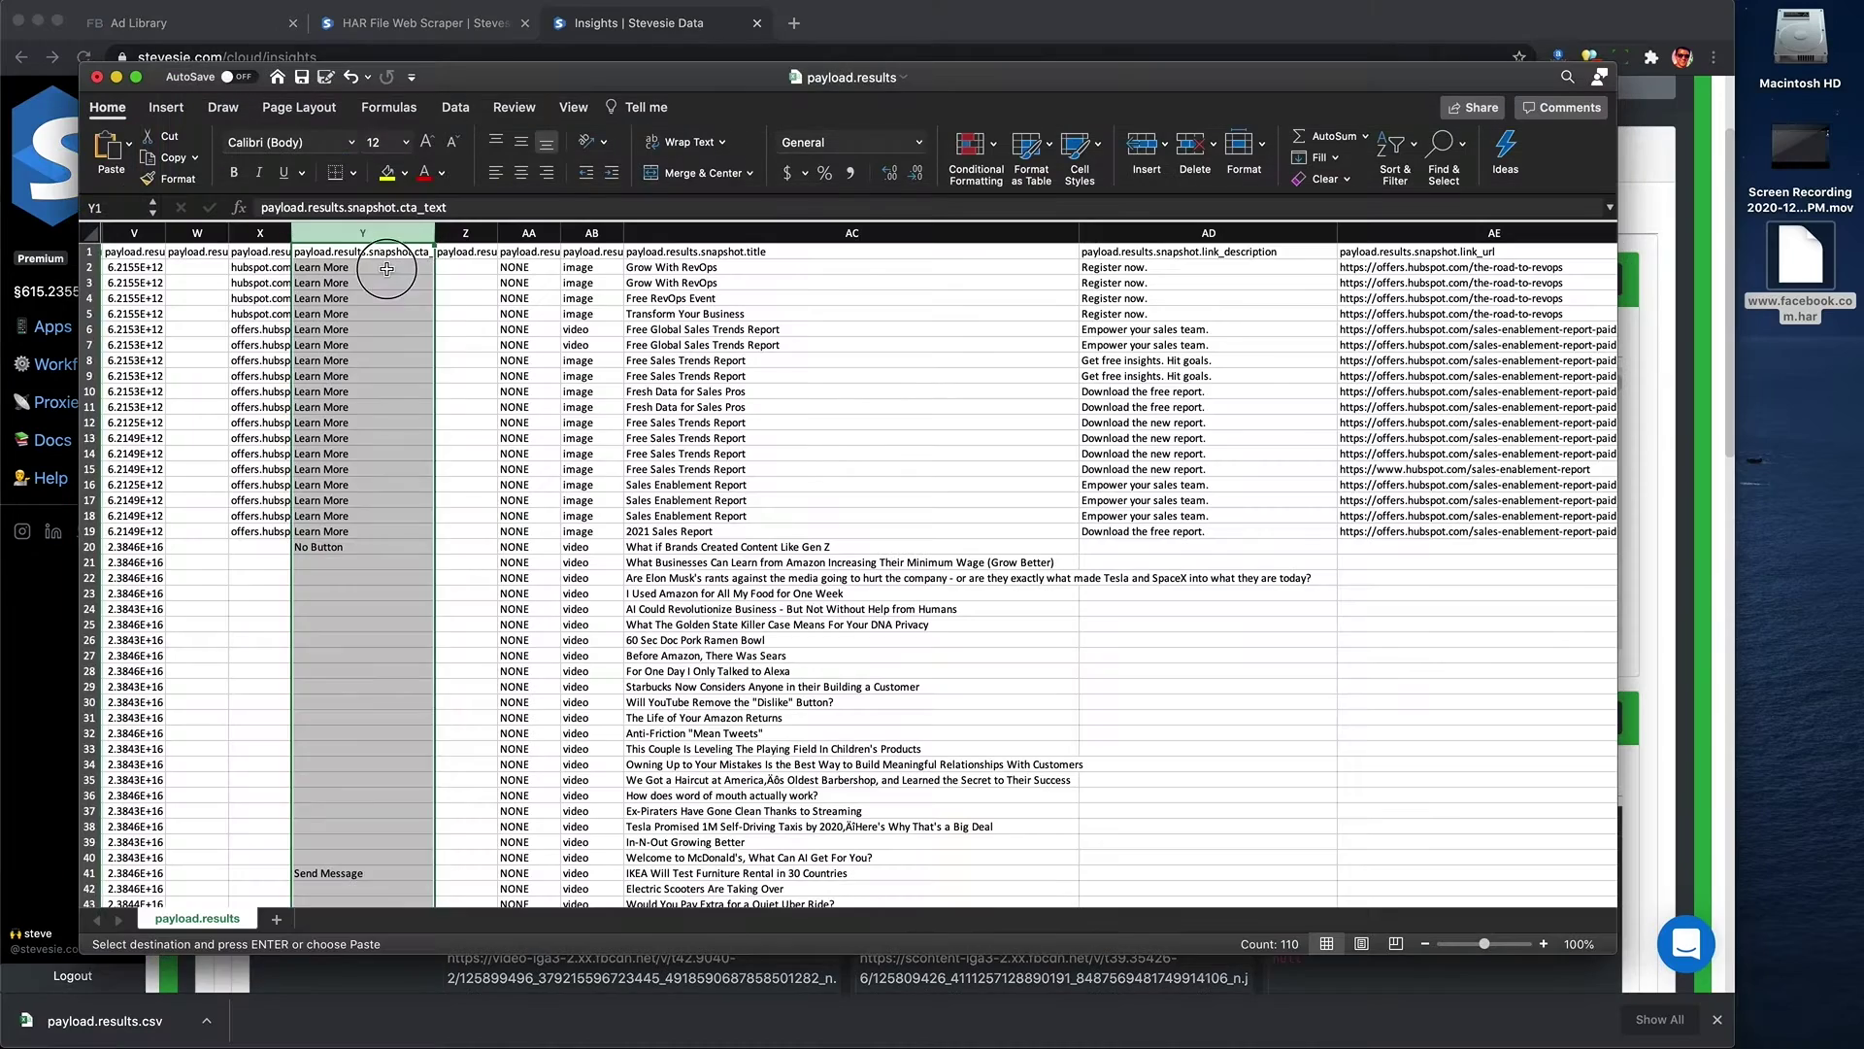
- Inspect the Learn More CTA cells, the Free Sales Trends Report title, link description and body text
left_click_drag(384, 280, 396, 491)
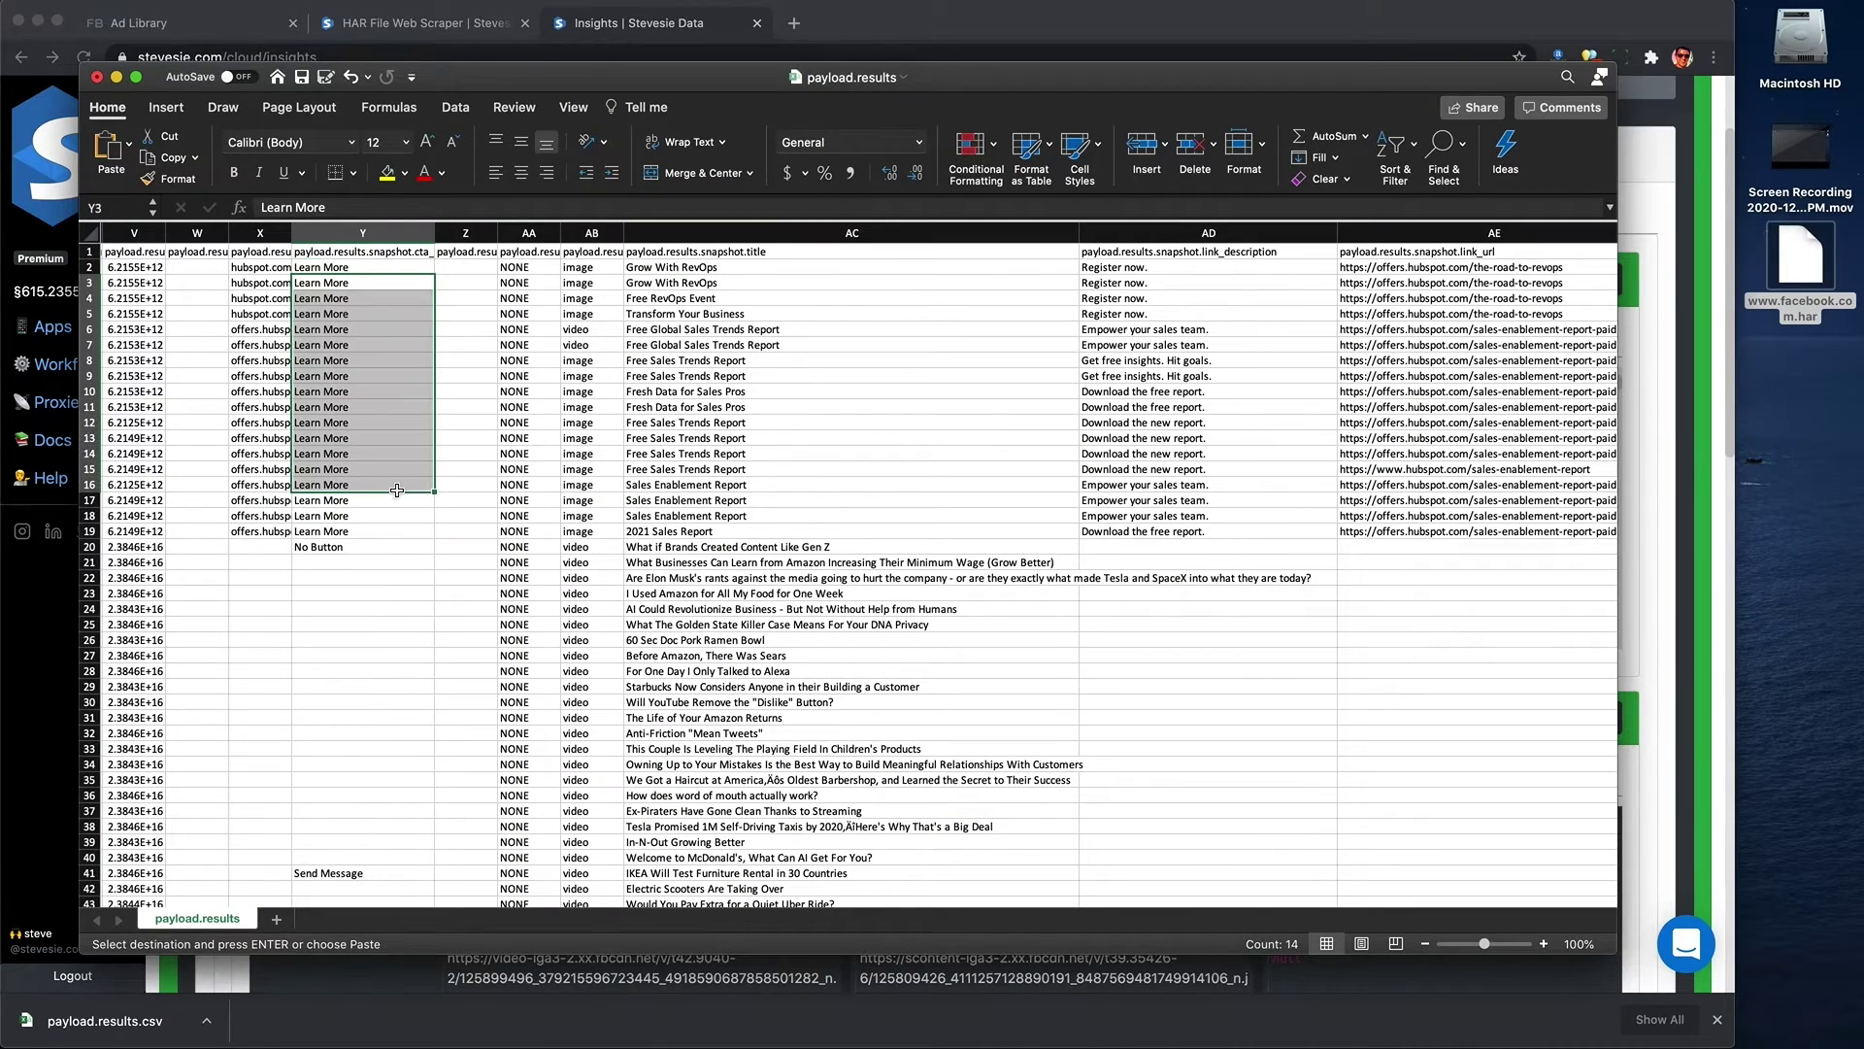
left_click(660, 423)
left_click(1141, 432)
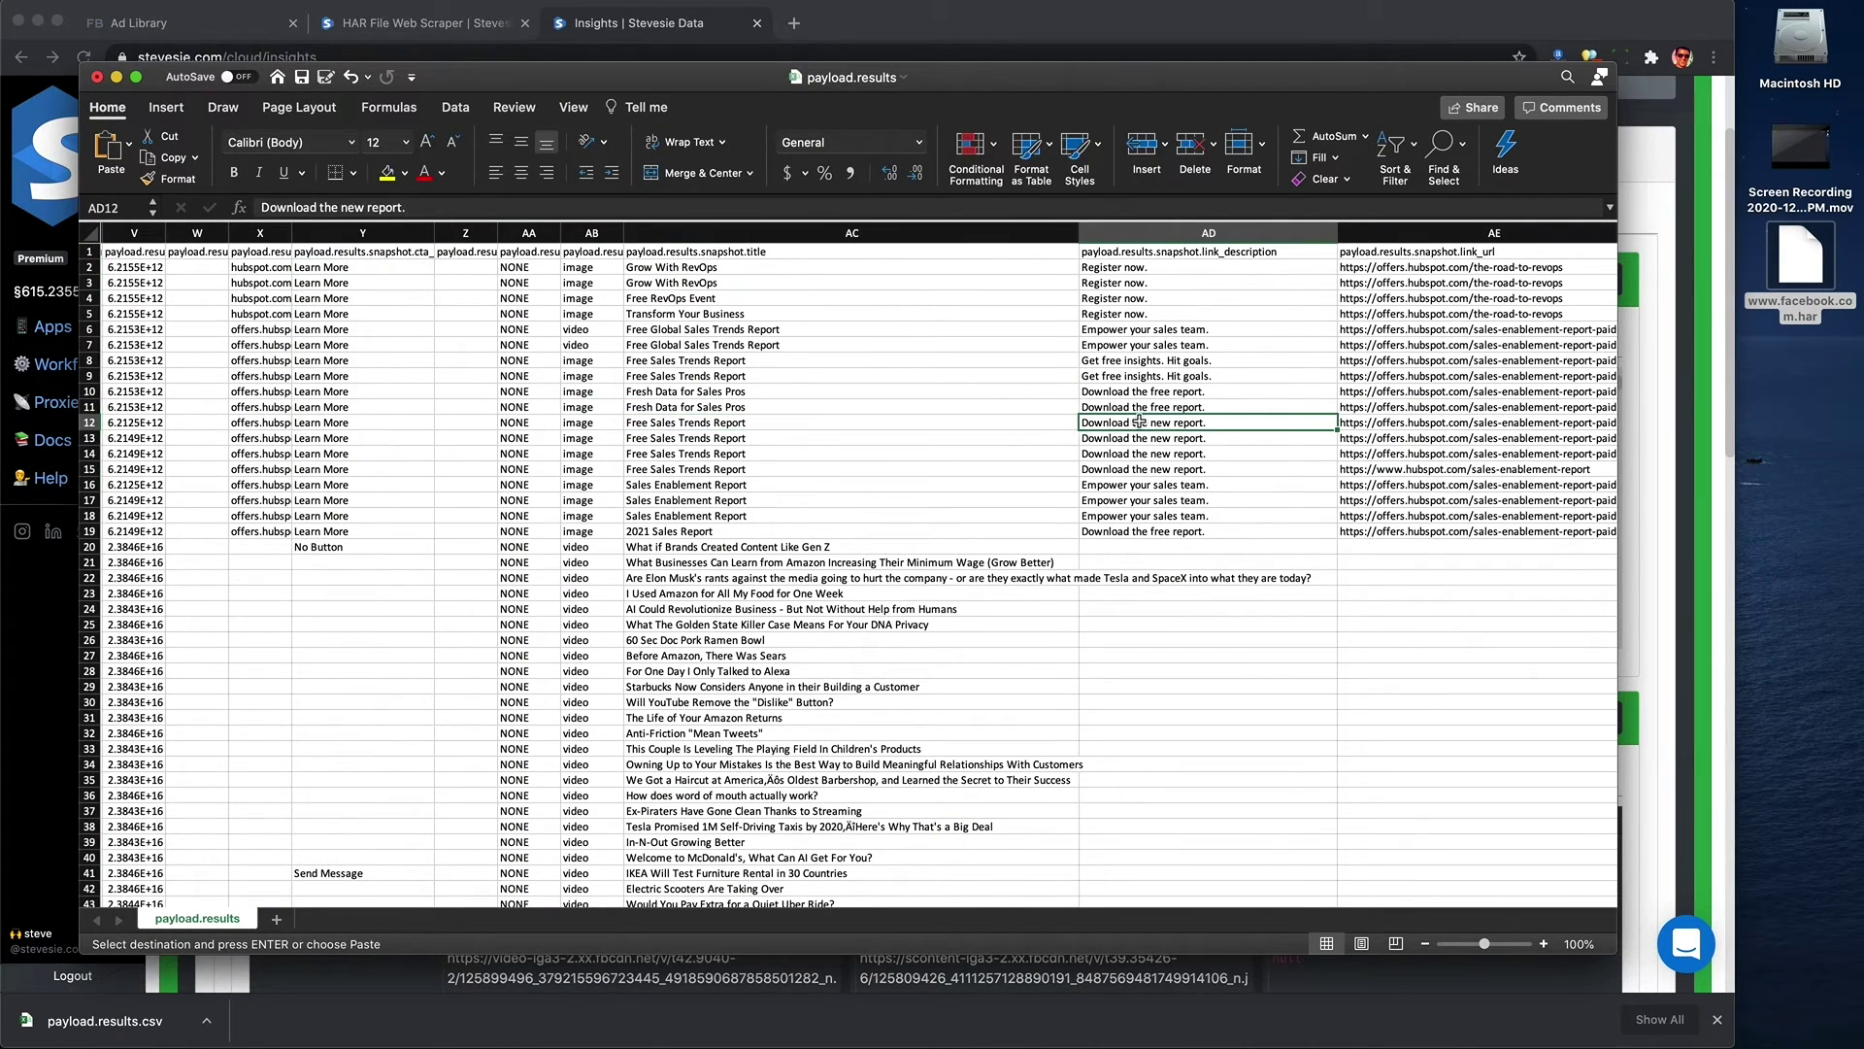
scroll(1141, 427, "right", 10)
scroll(1139, 421, "right", 10)
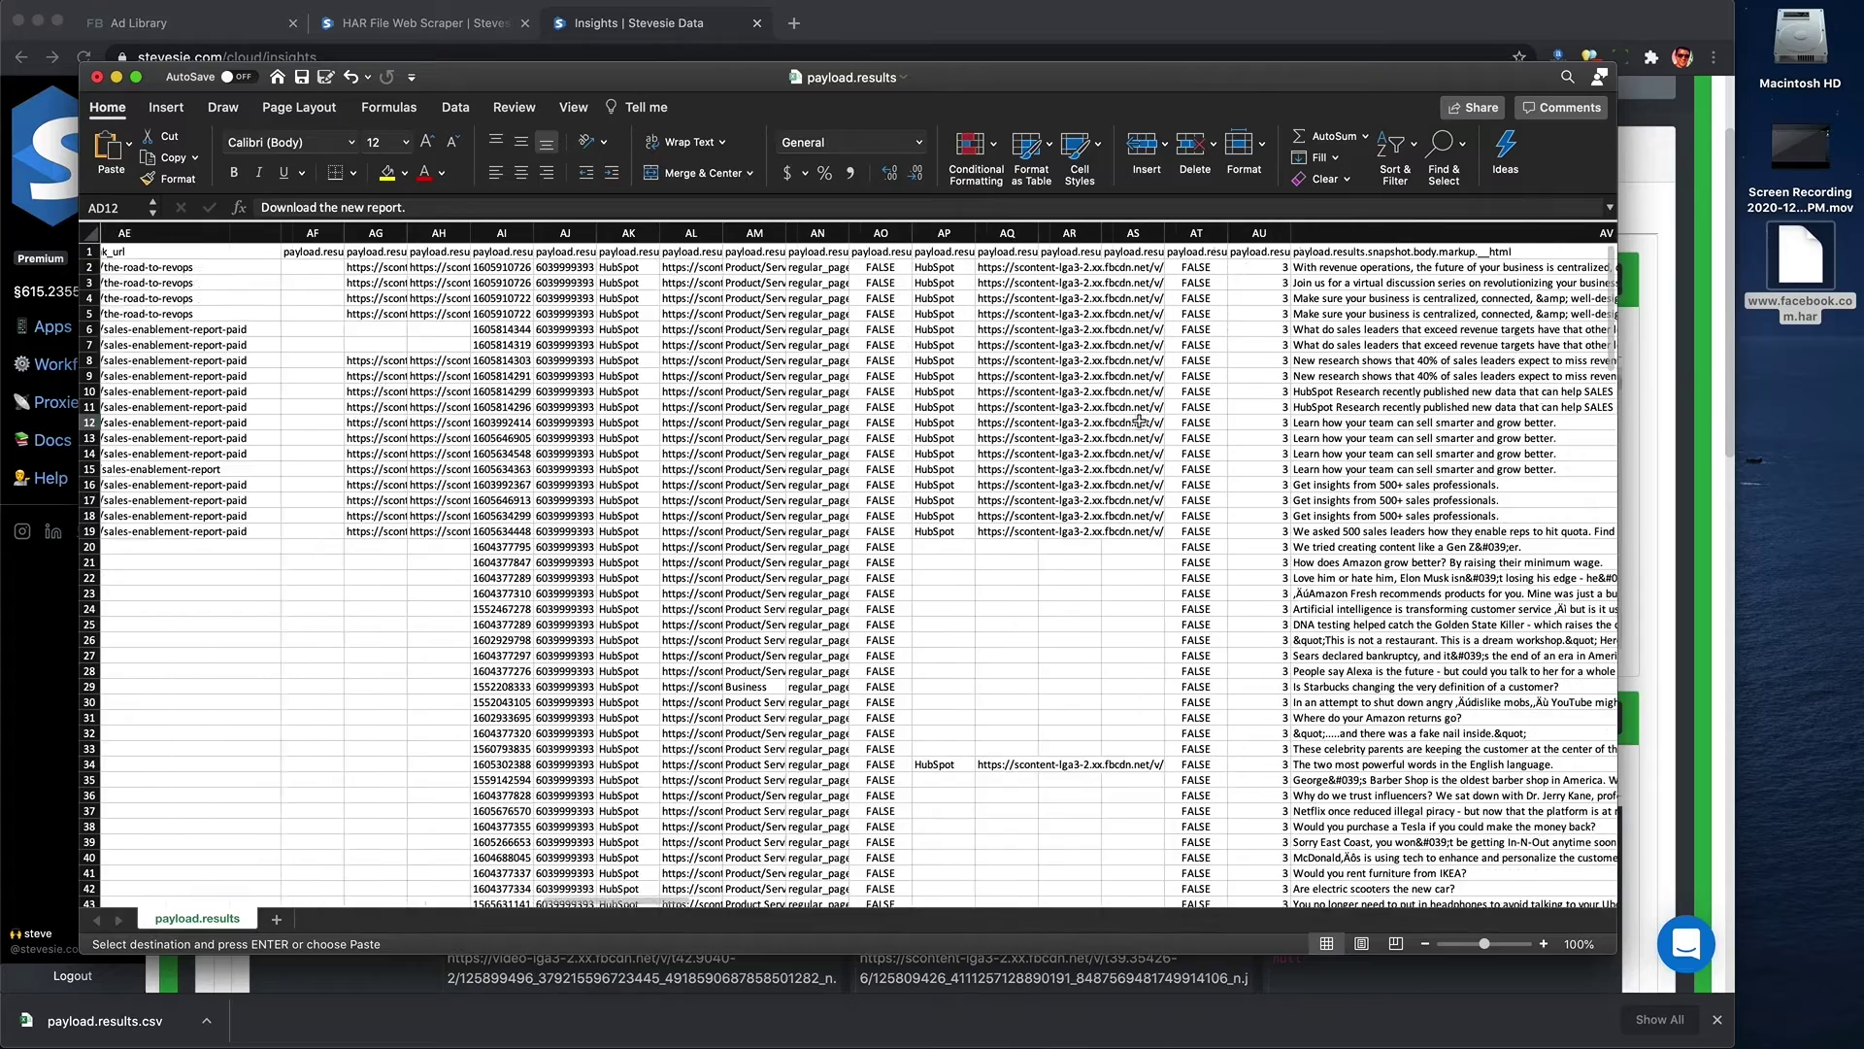
left_click(981, 513)
left_click_drag(979, 495, 990, 266)
- Reselect all Learn More CTA cells, then copy the landing page URL from AE12
scroll(1000, 346, "left", 5)
scroll(1000, 347, "left", 10)
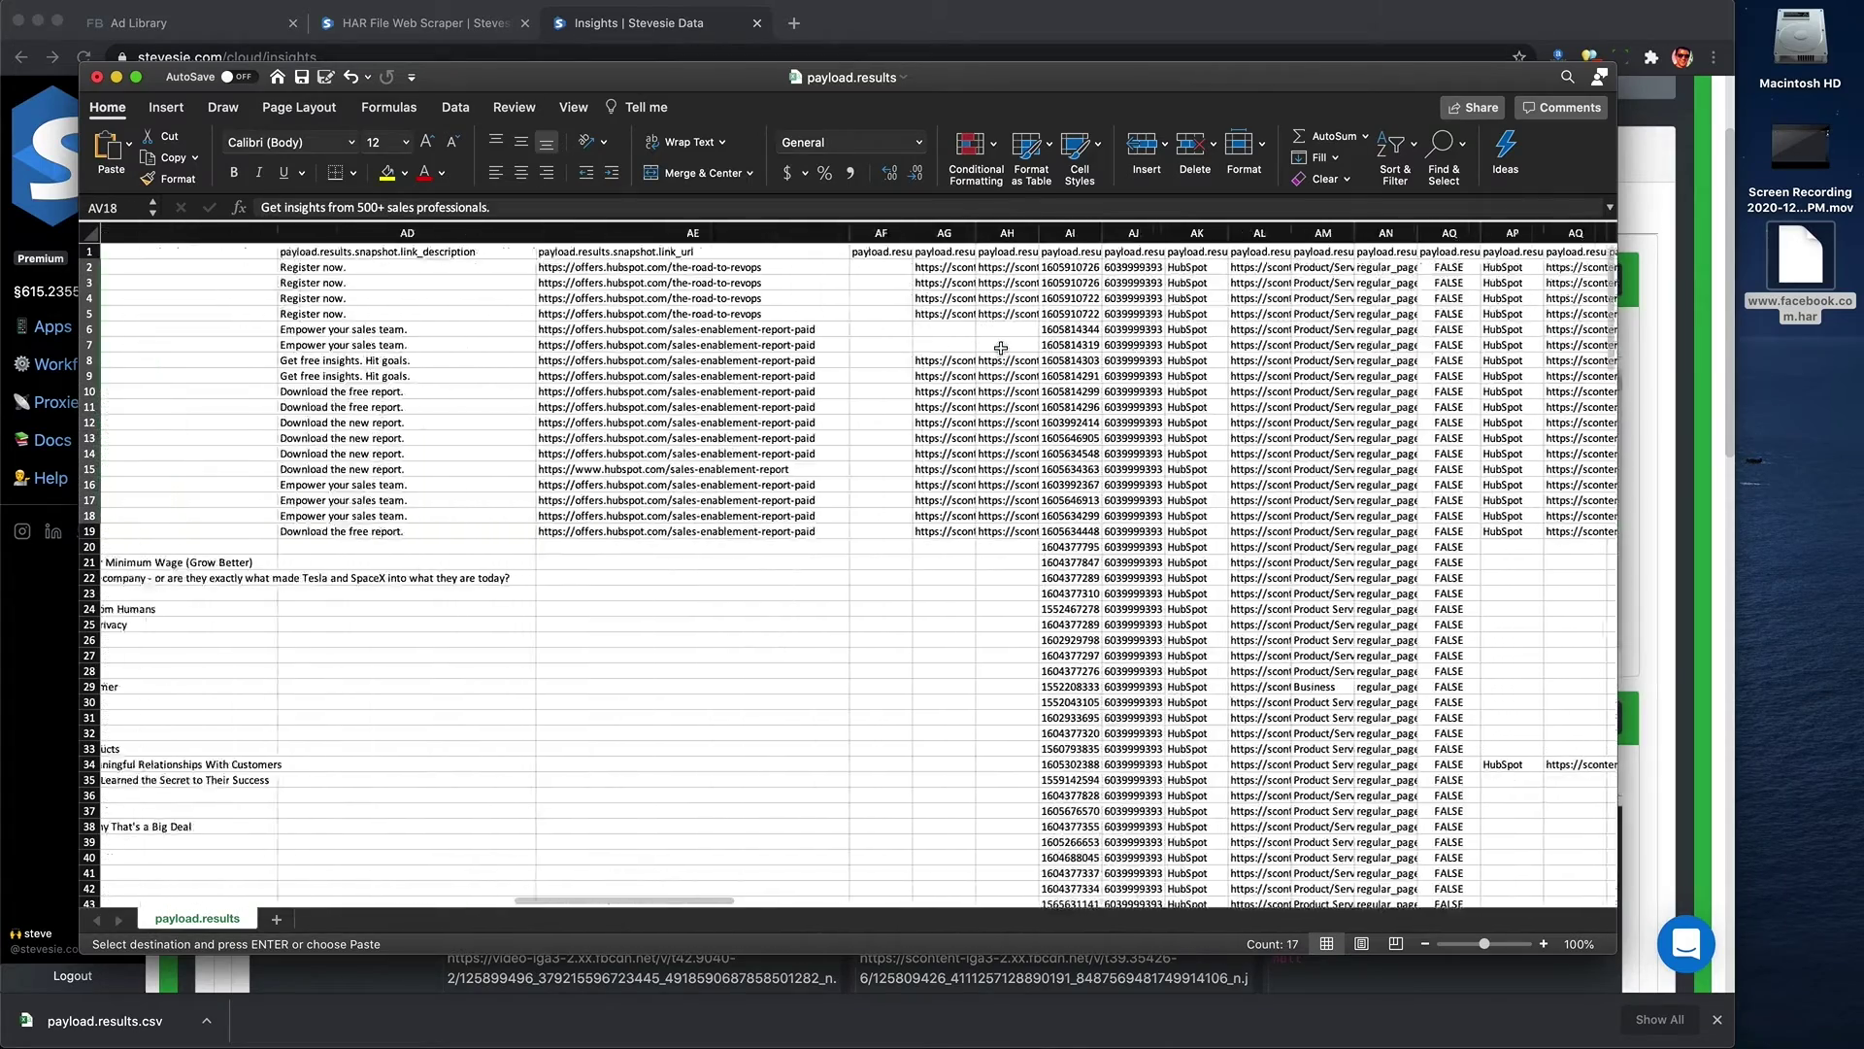
scroll(503, 380, "left", 1)
left_click_drag(328, 267, 362, 529)
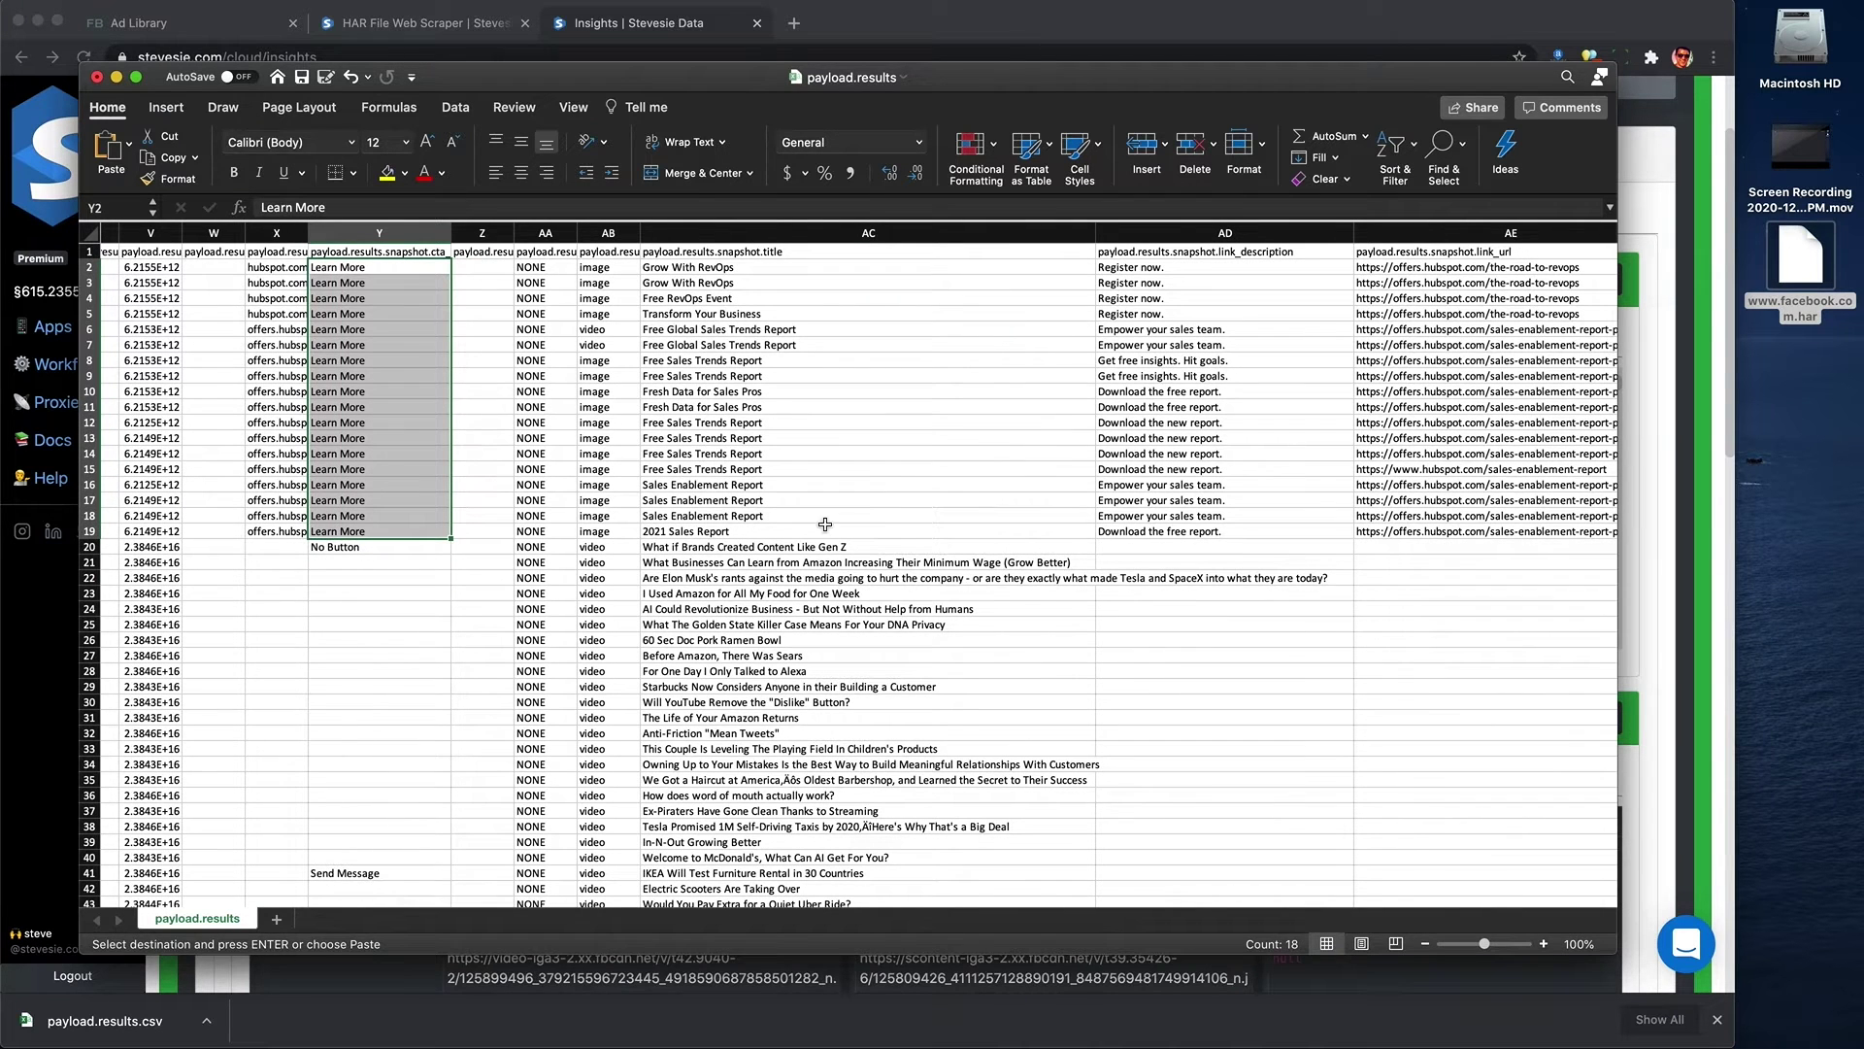
scroll(1460, 465, "right", 3)
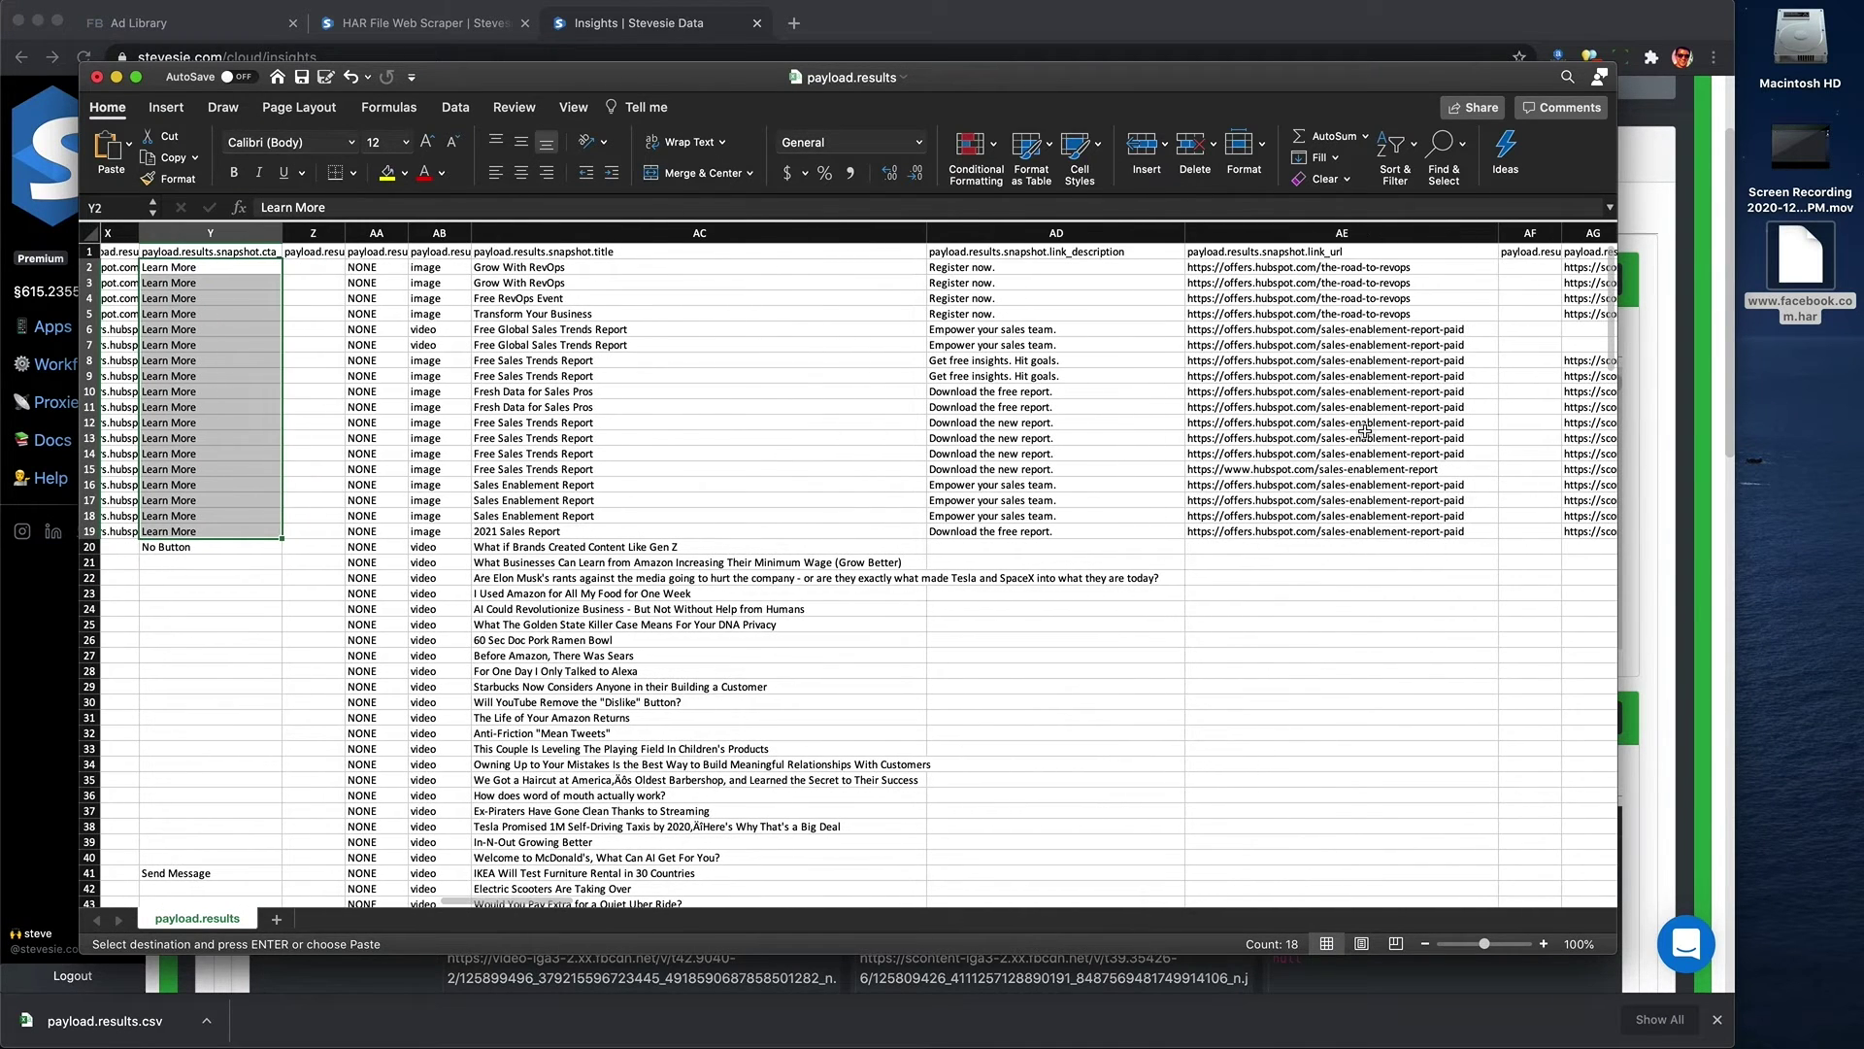
left_click(1364, 424)
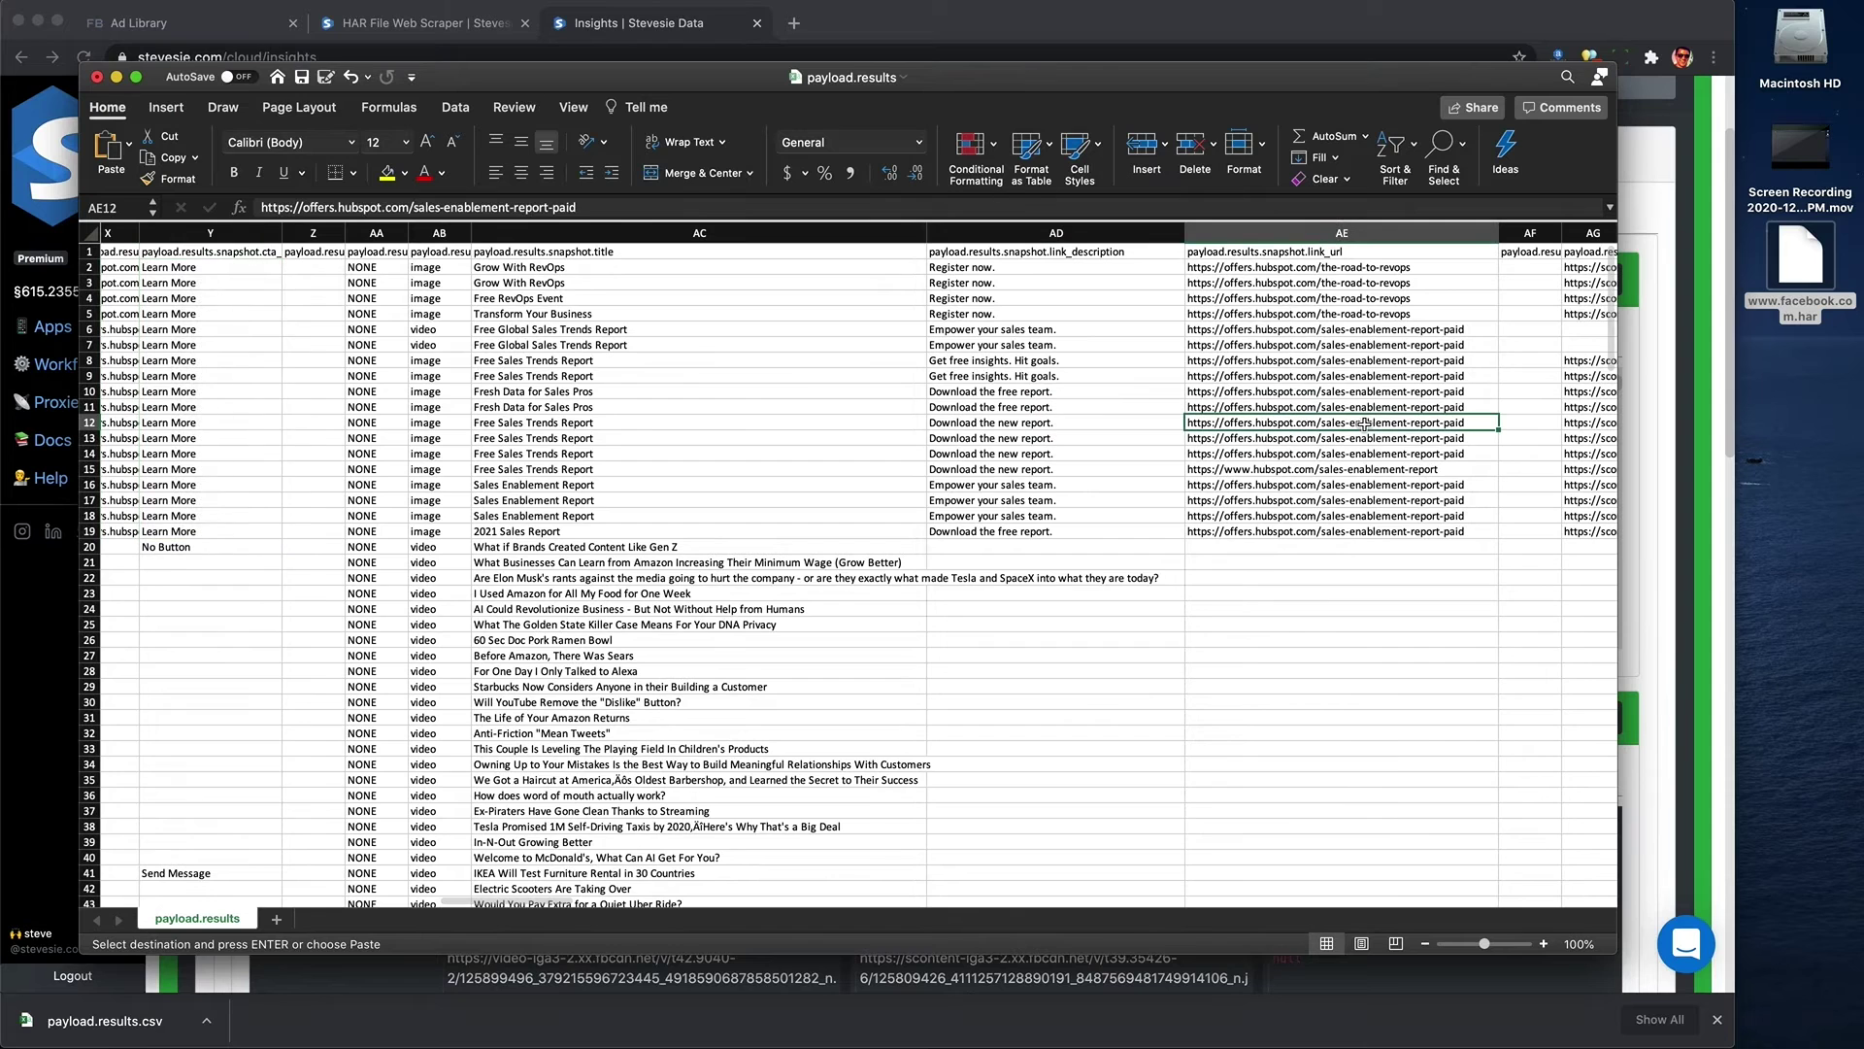
left_click(843, 61)
- Load offers.hubspot.com/sales-enablement-report-paid in a new tab and open its Download Now form
key("super+t")
type("https://offers.hubspot.com/sales-enablement-report-paid")
key("Return")
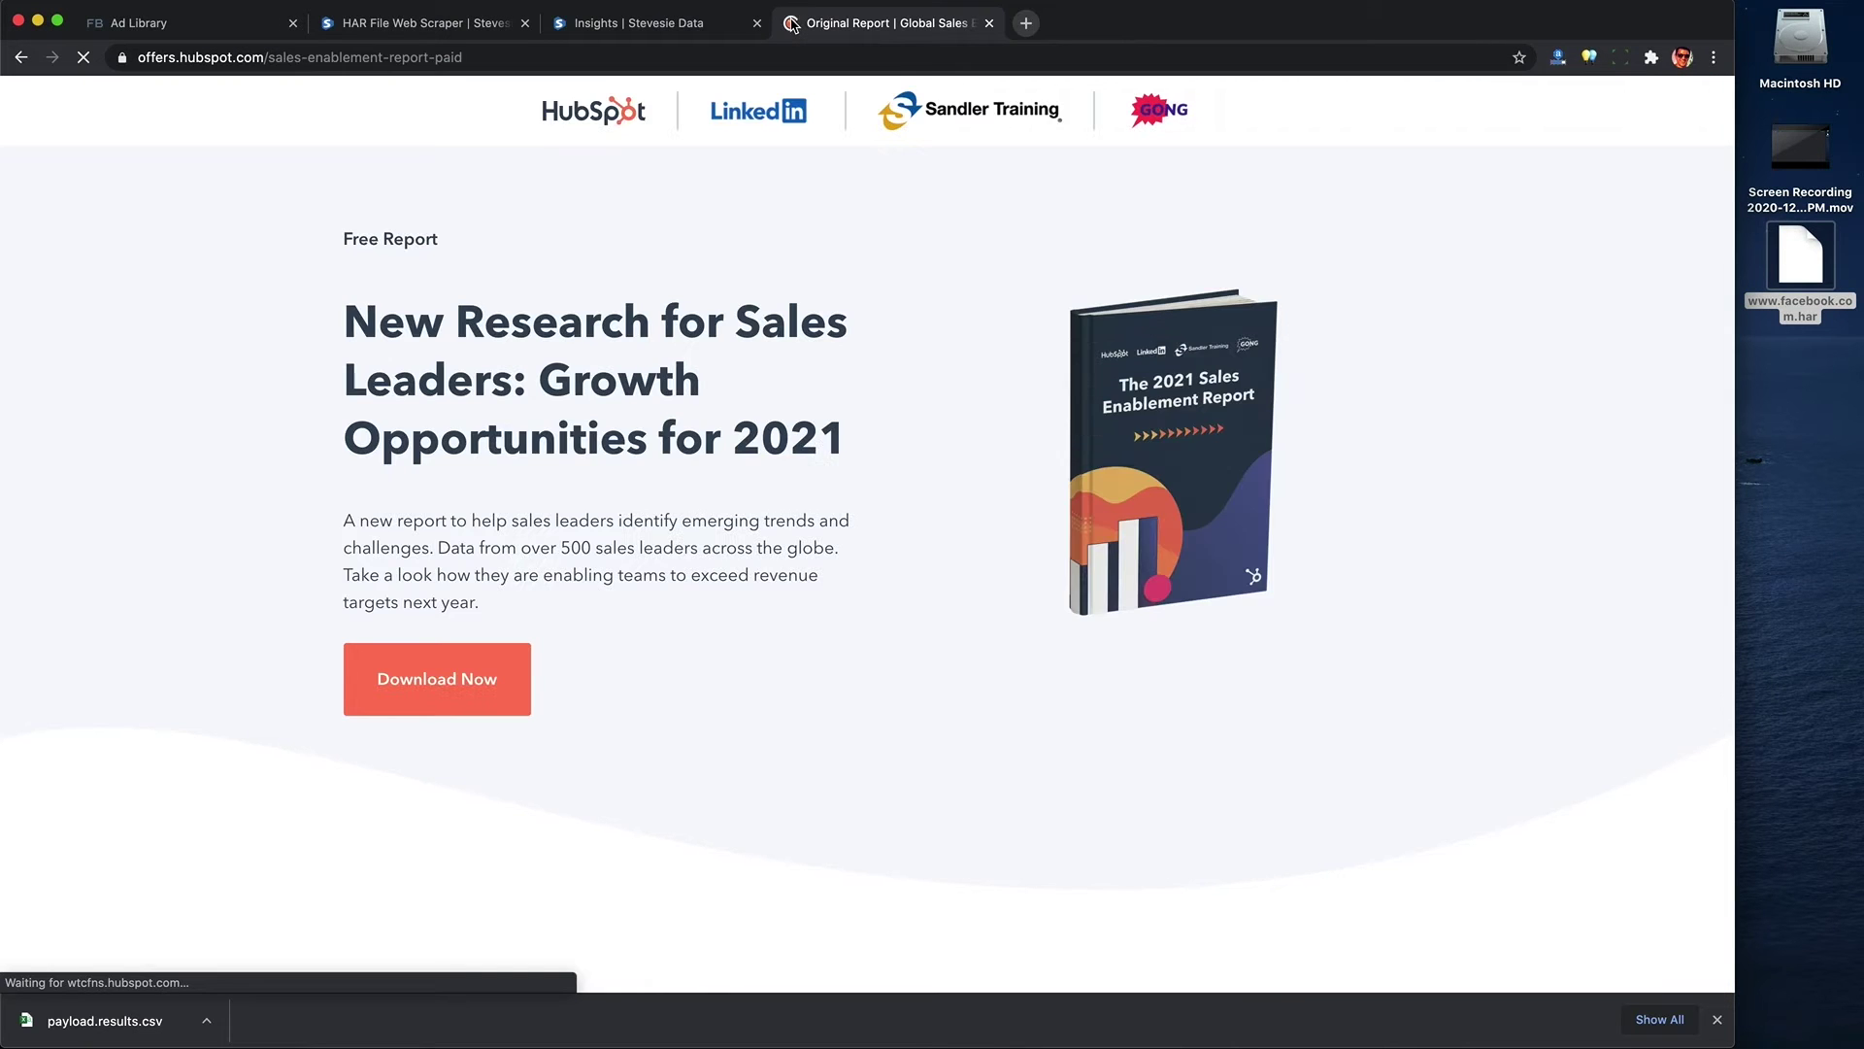
scroll(759, 462, "down", 15)
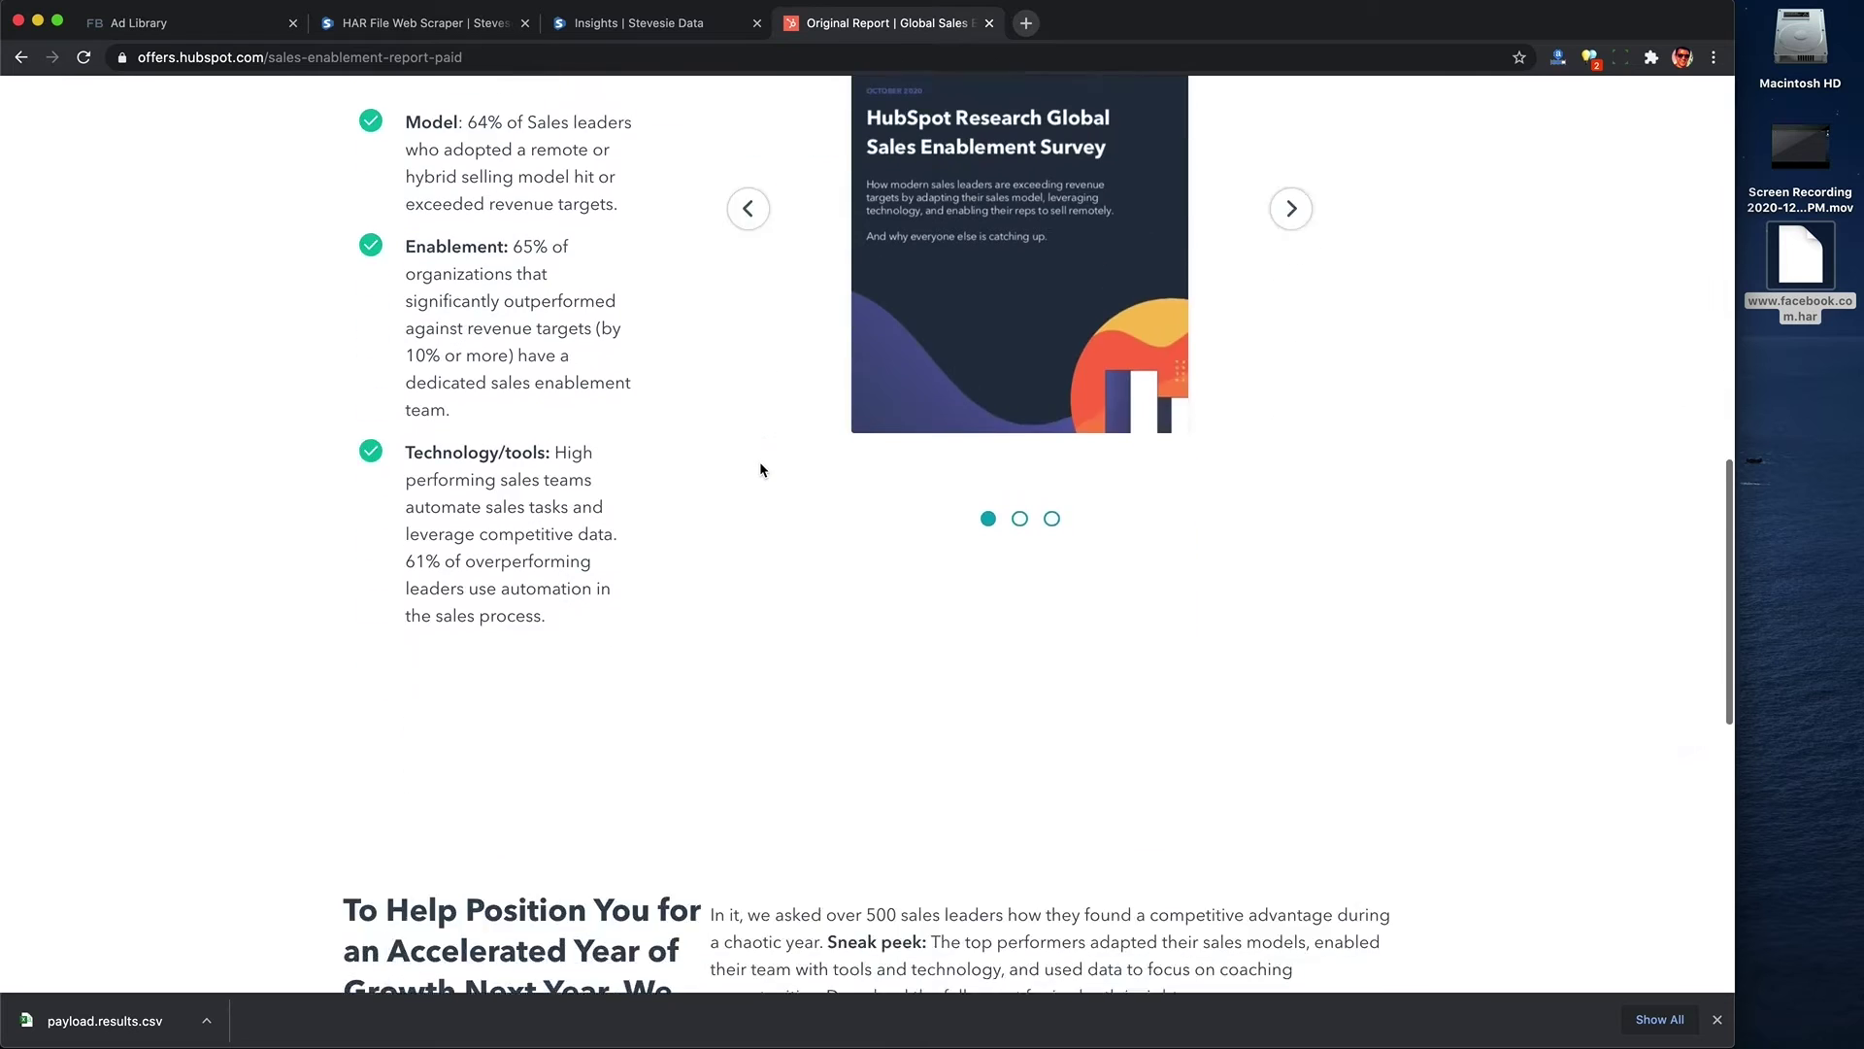
scroll(759, 462, "down", 5)
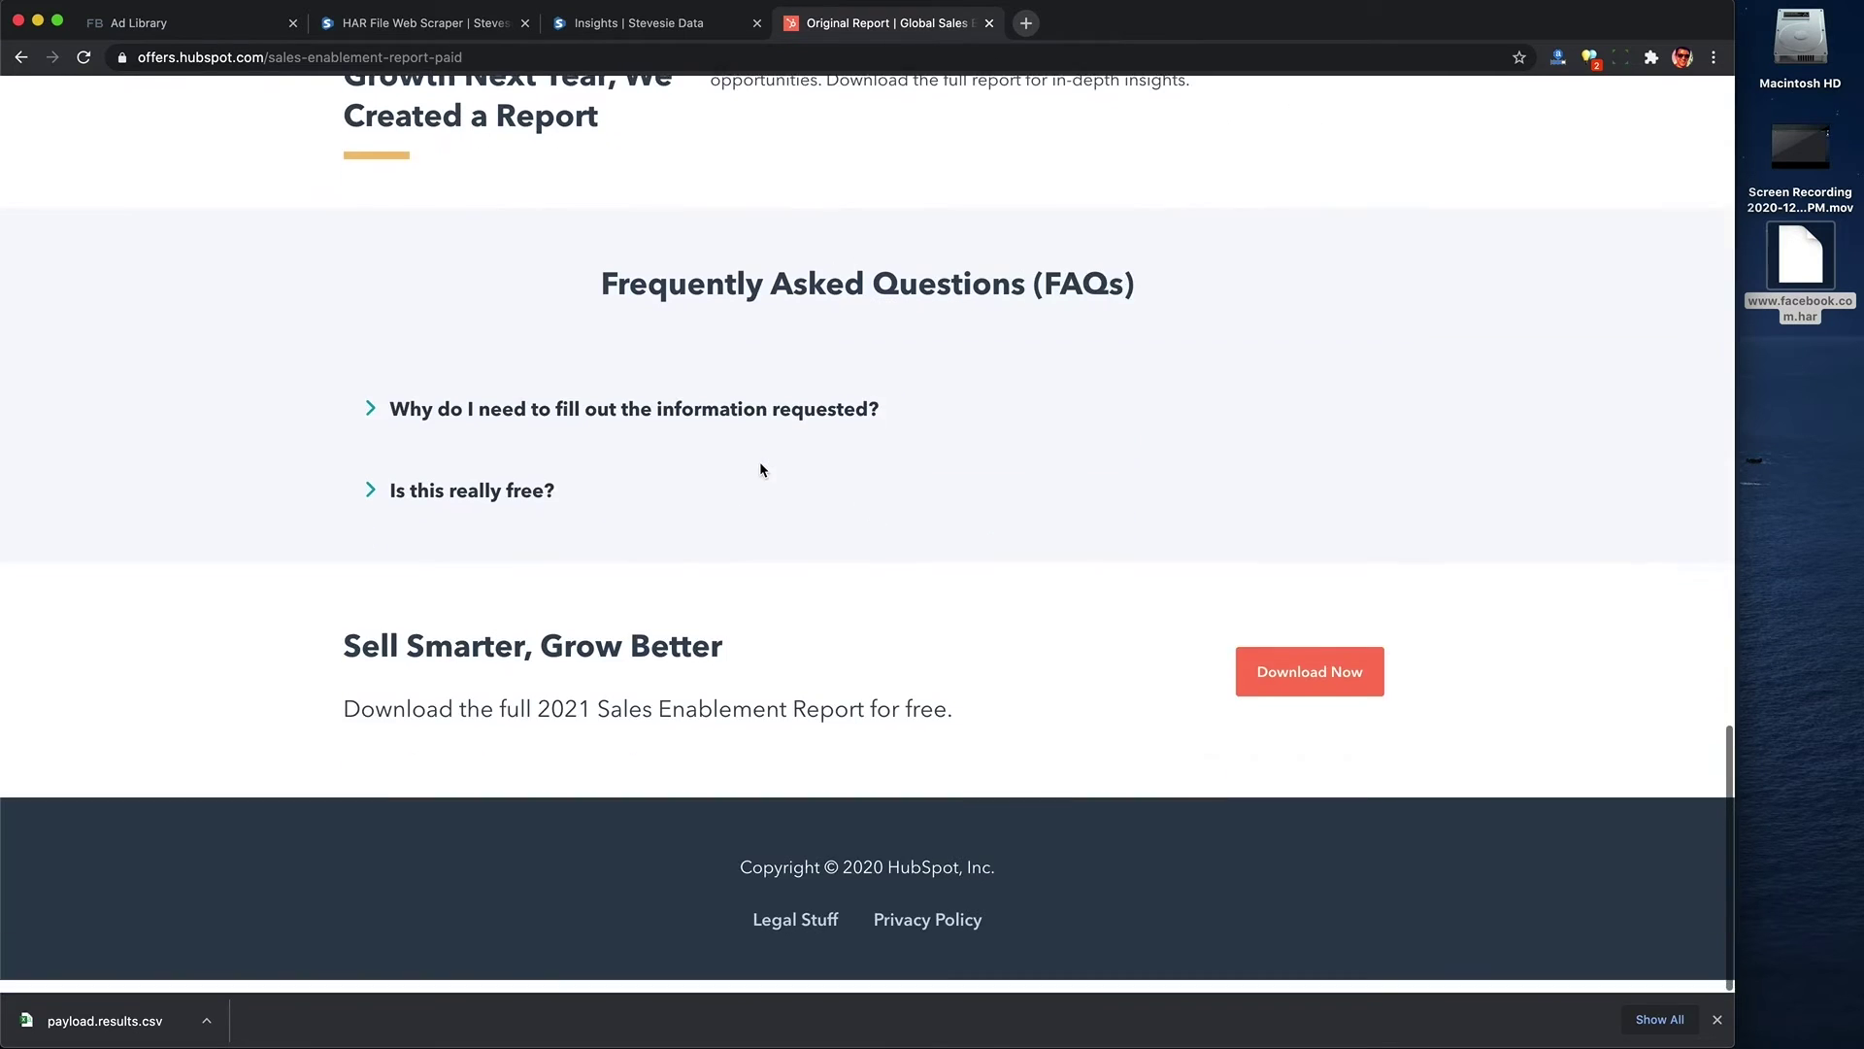
left_click(1353, 694)
scroll(1024, 474, "down", 2)
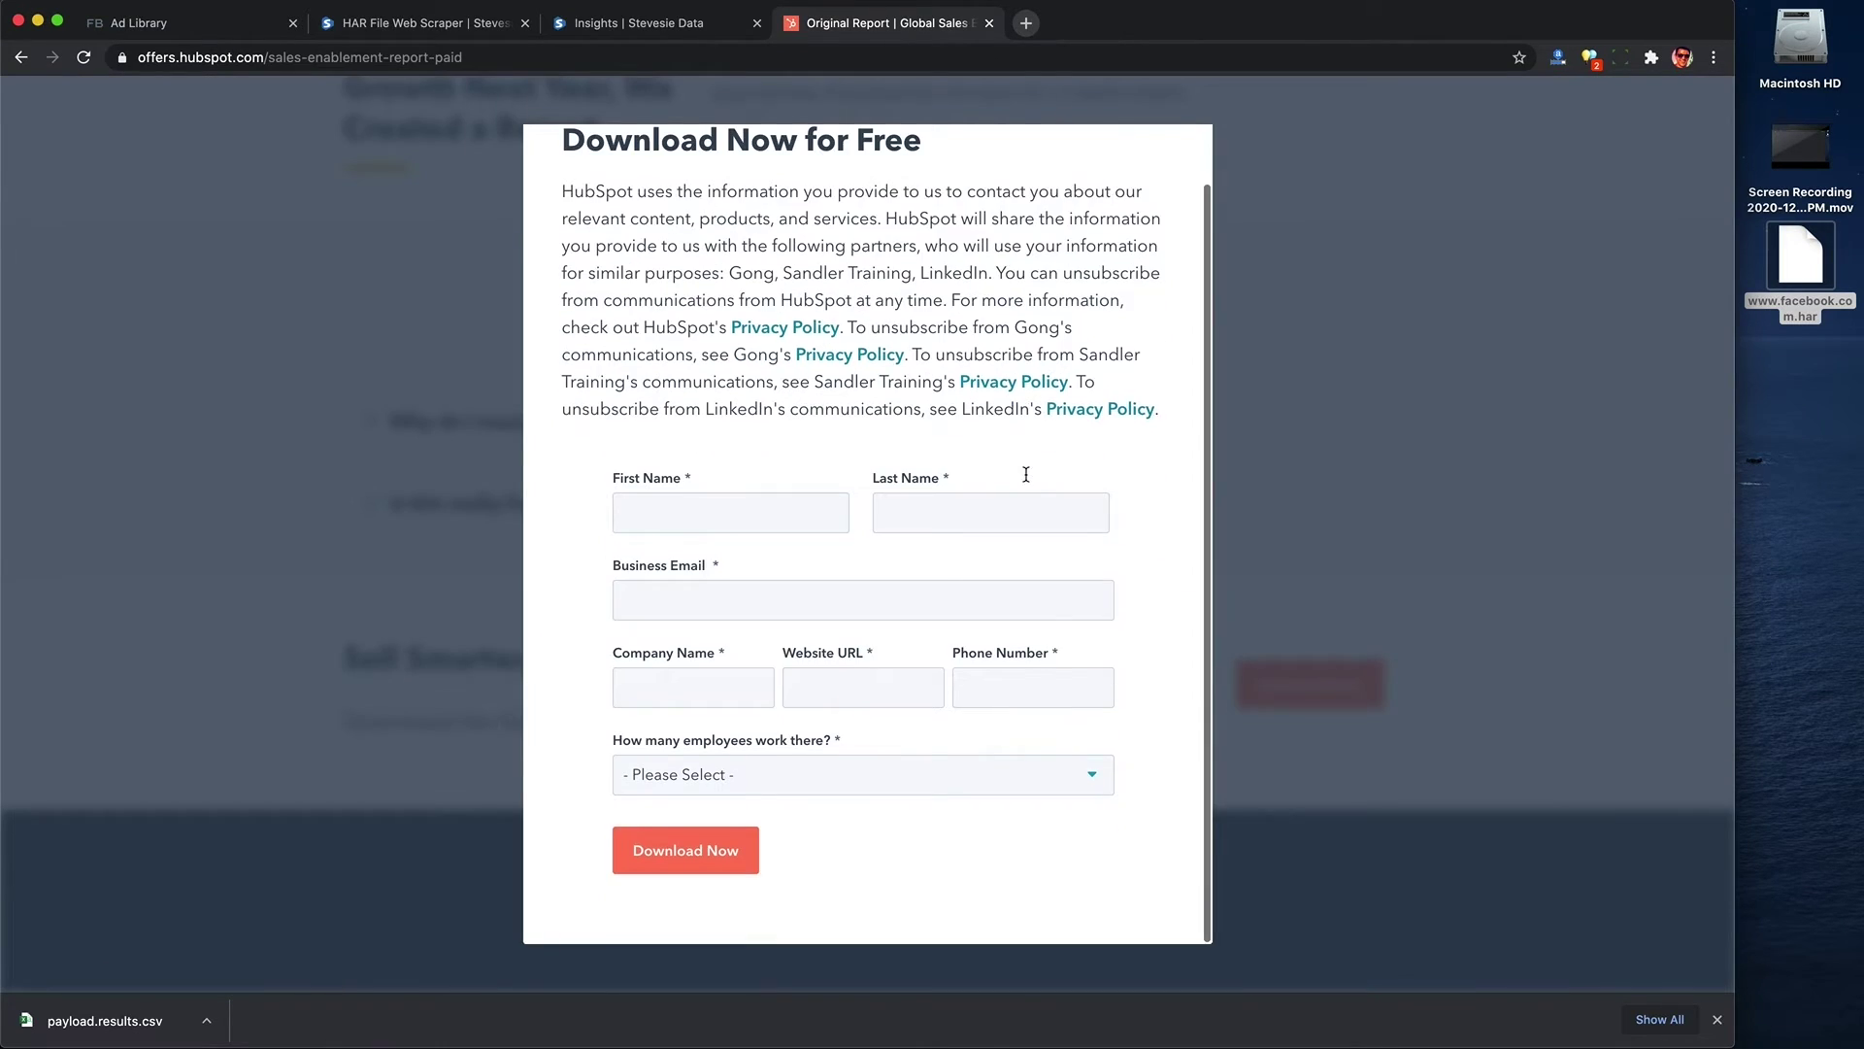
scroll(1026, 480, "up", 2)
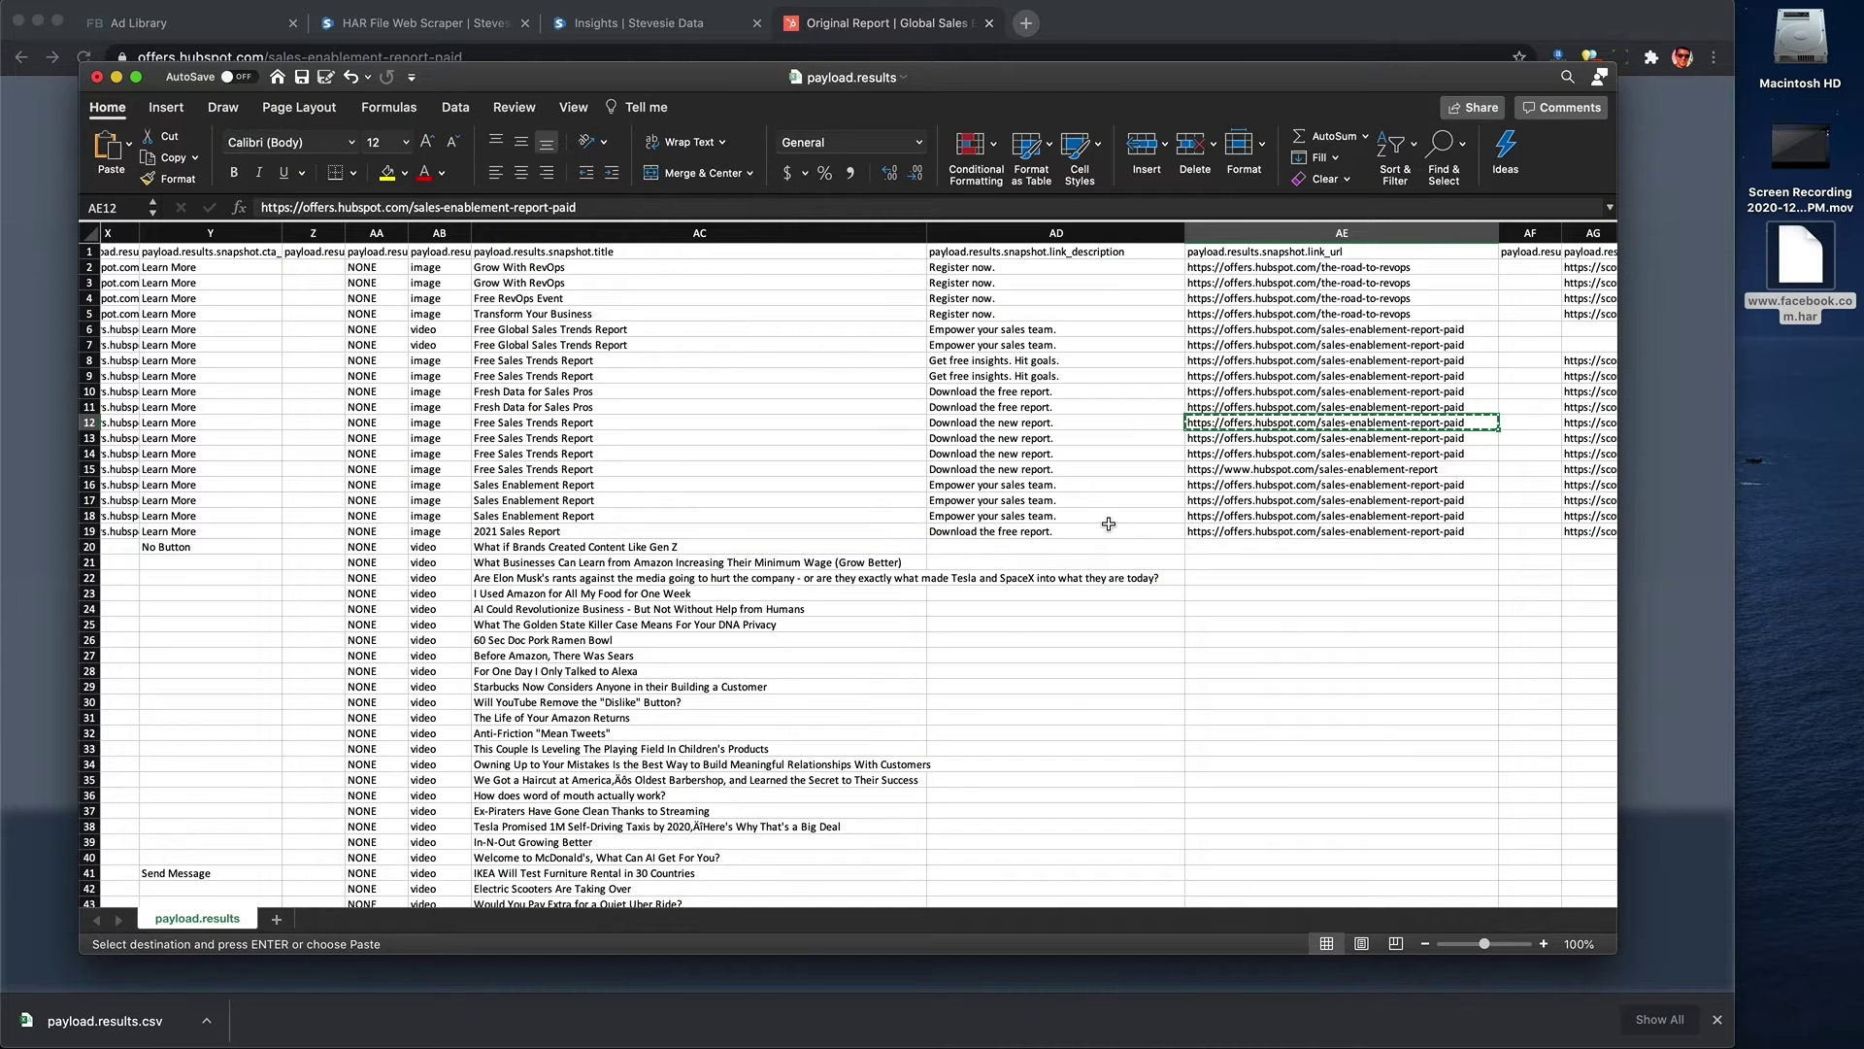
scroll(971, 529, "left", 5)
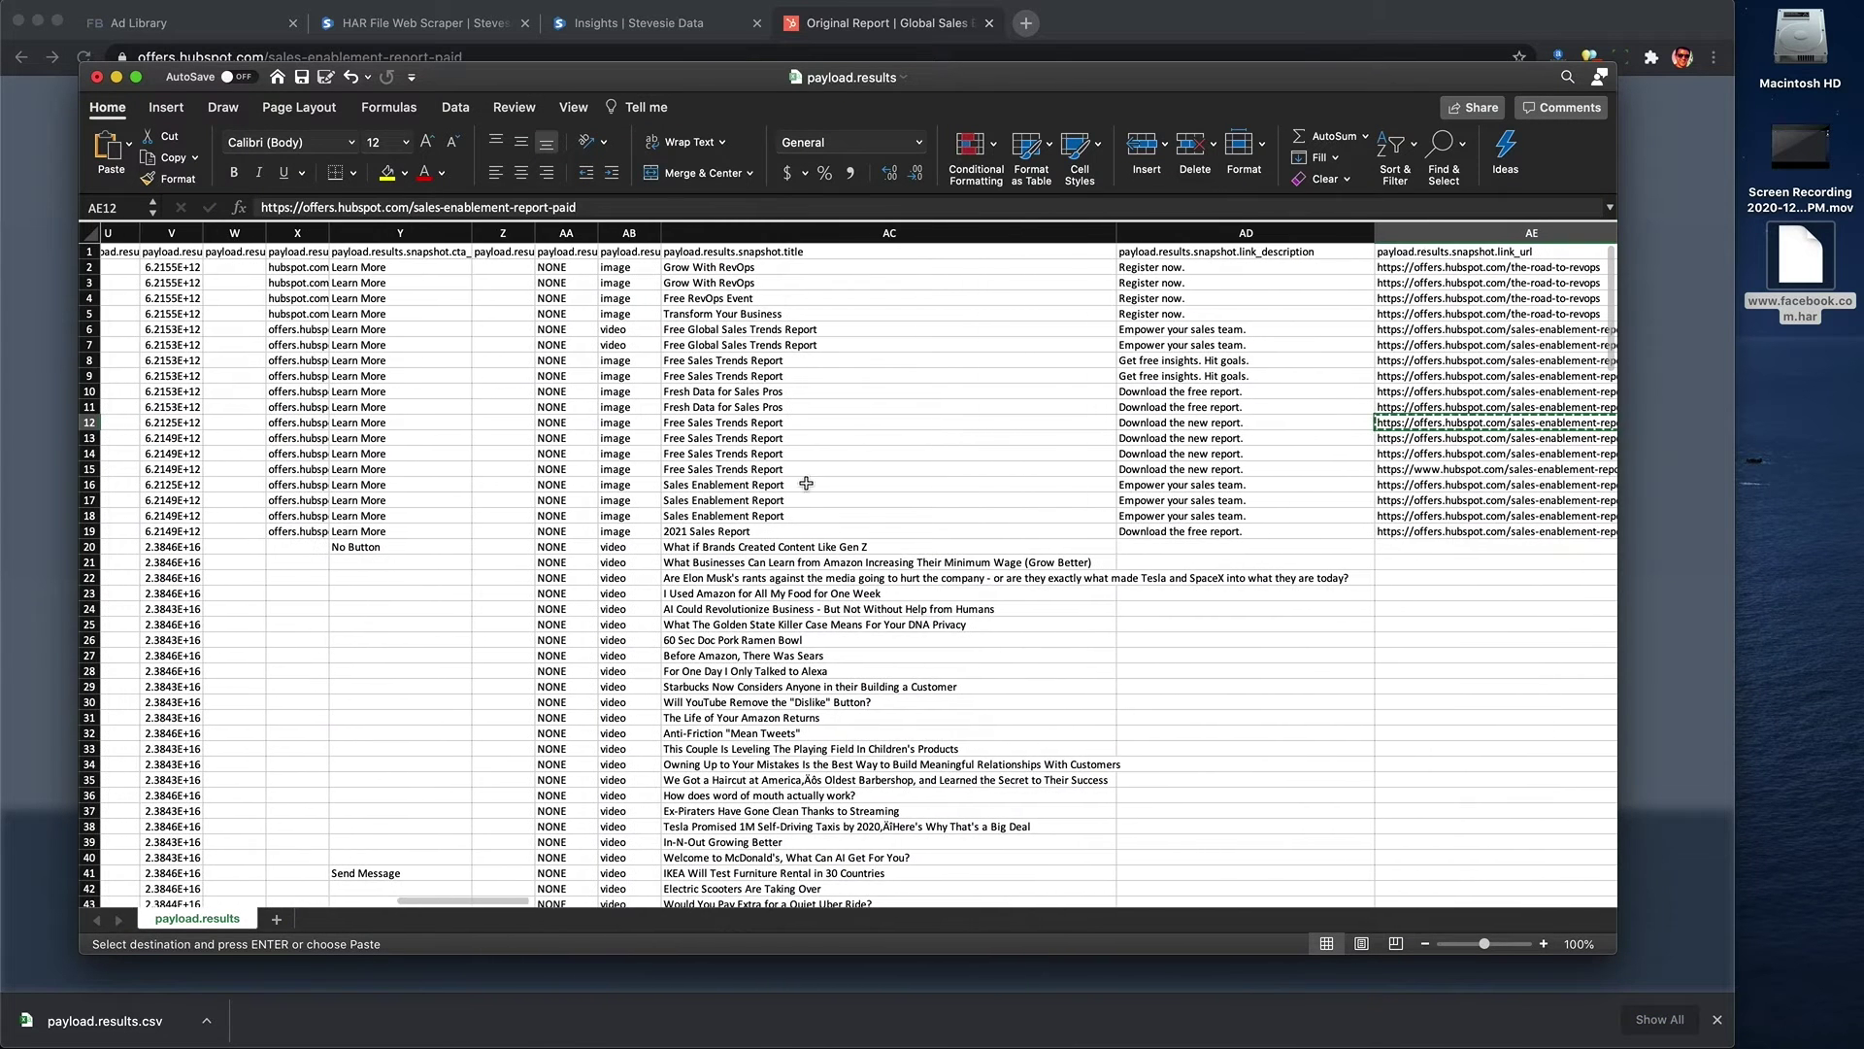
left_click(757, 545)
scroll(755, 548, "down", 5)
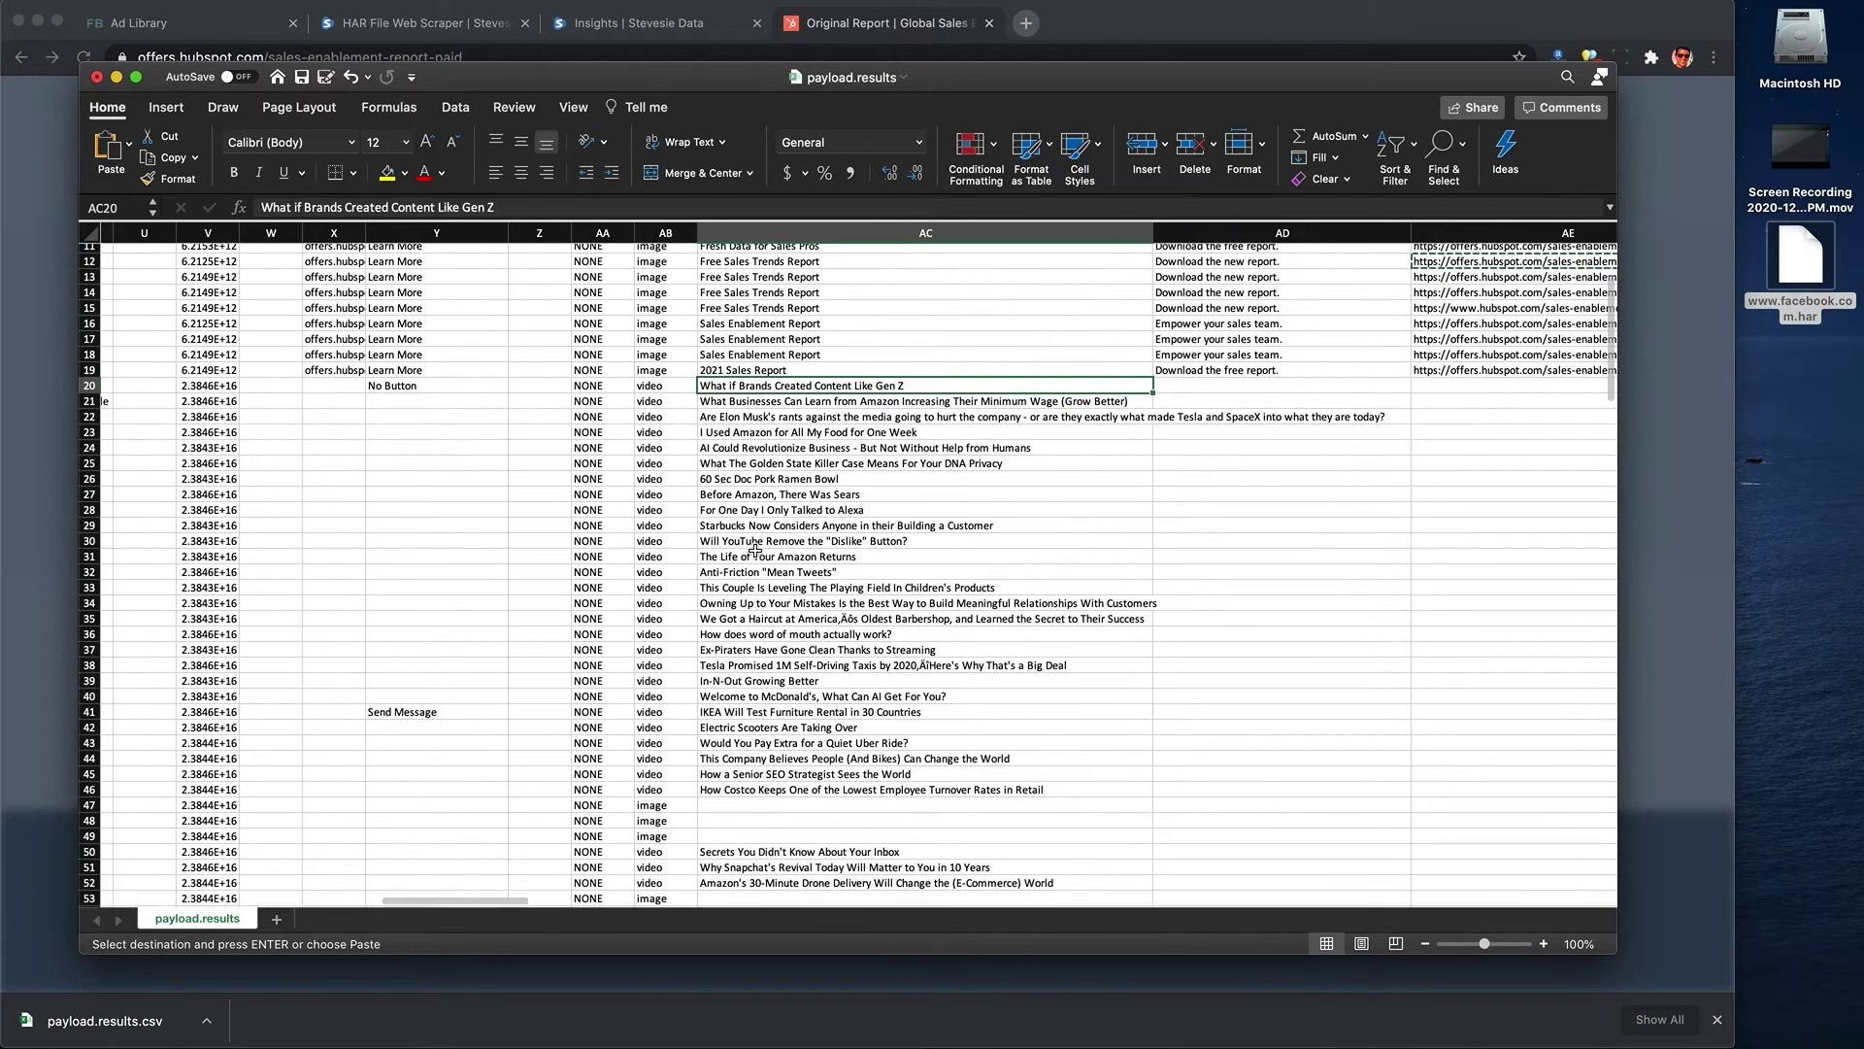
scroll(756, 549, "down", 5)
left_click_drag(443, 337, 453, 833)
scroll(451, 825, "down", 5)
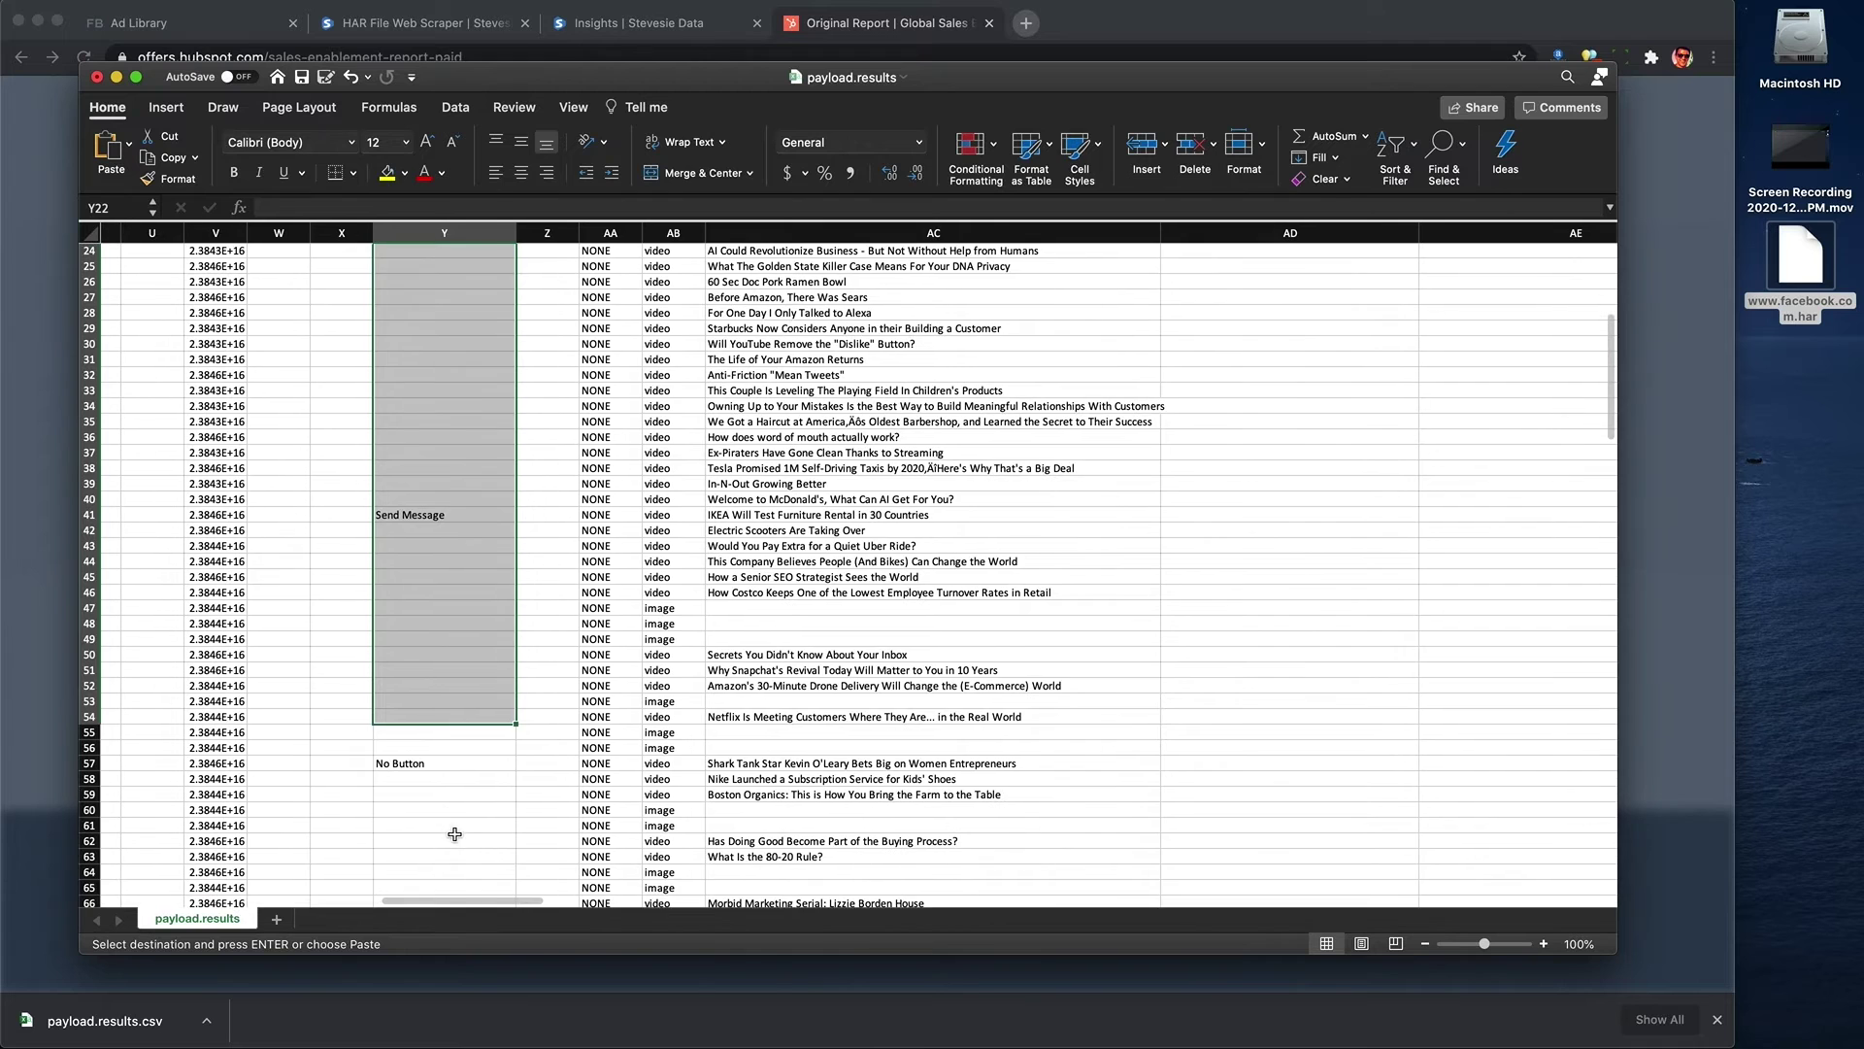
left_click_drag(766, 286, 770, 454)
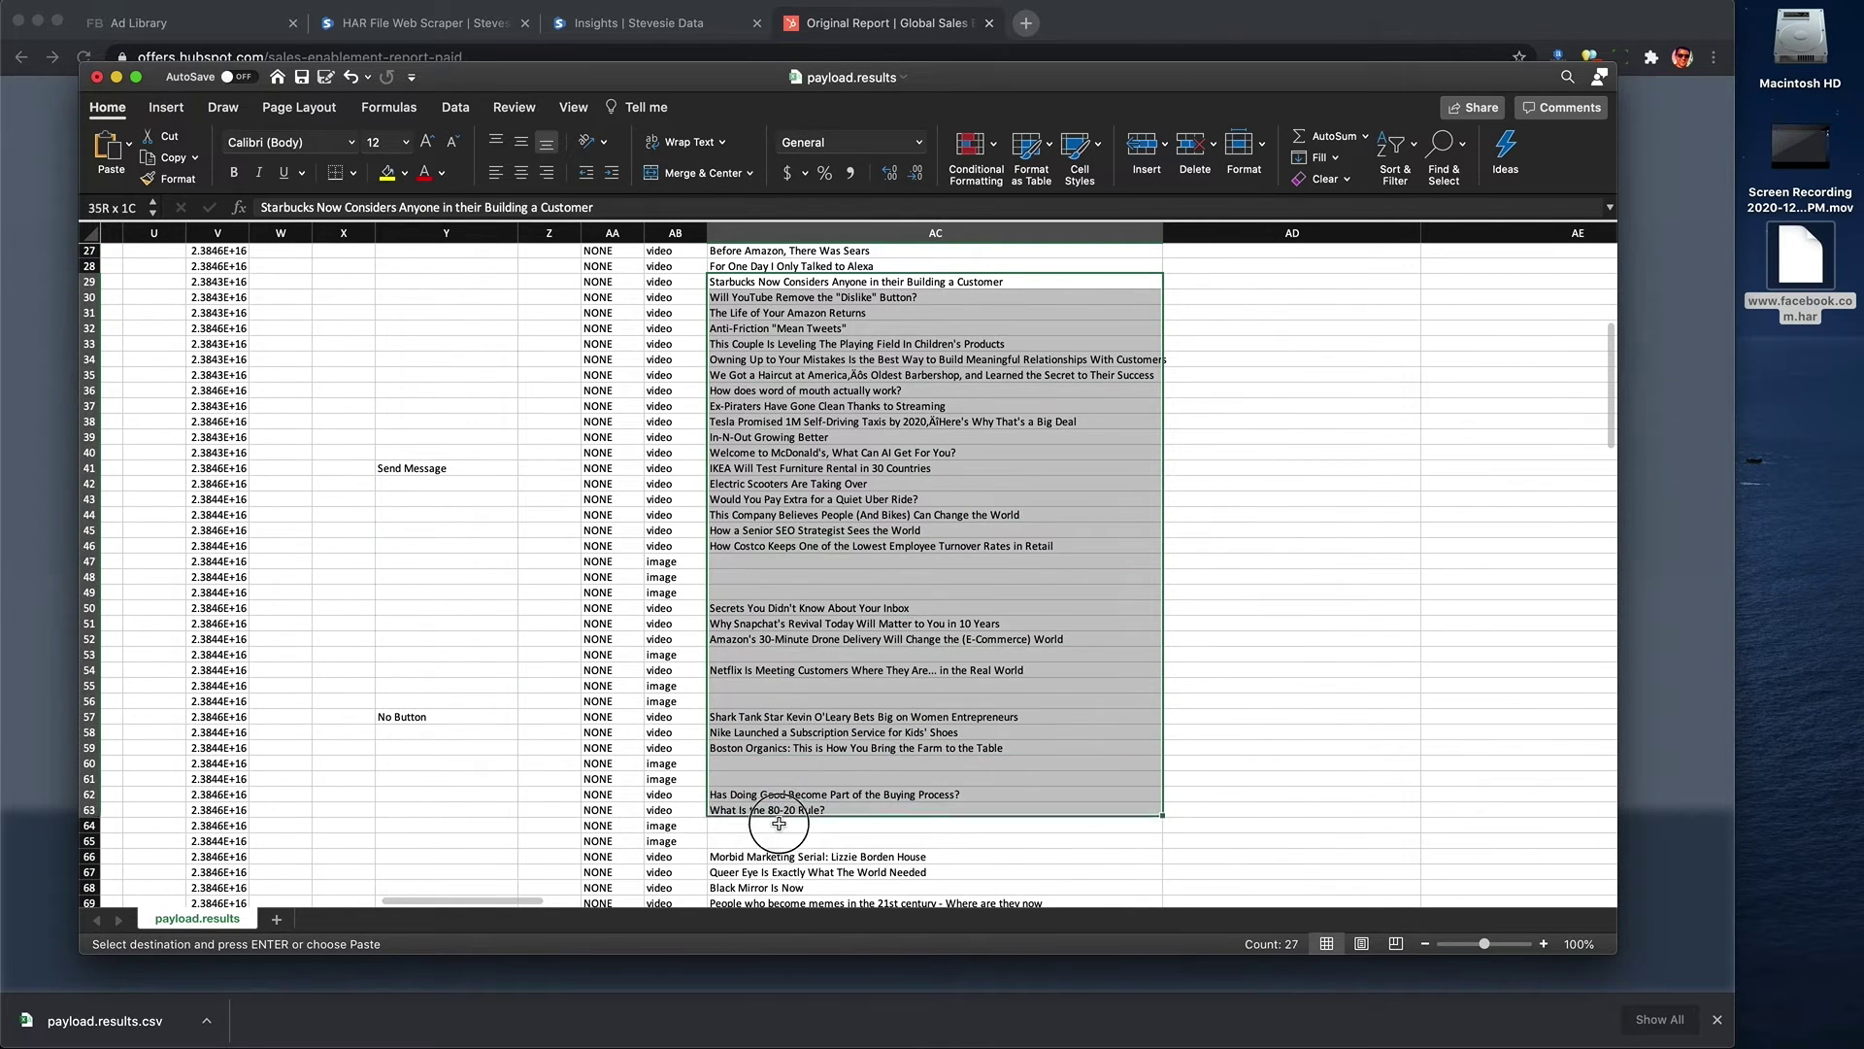
scroll(785, 878, "down", 4)
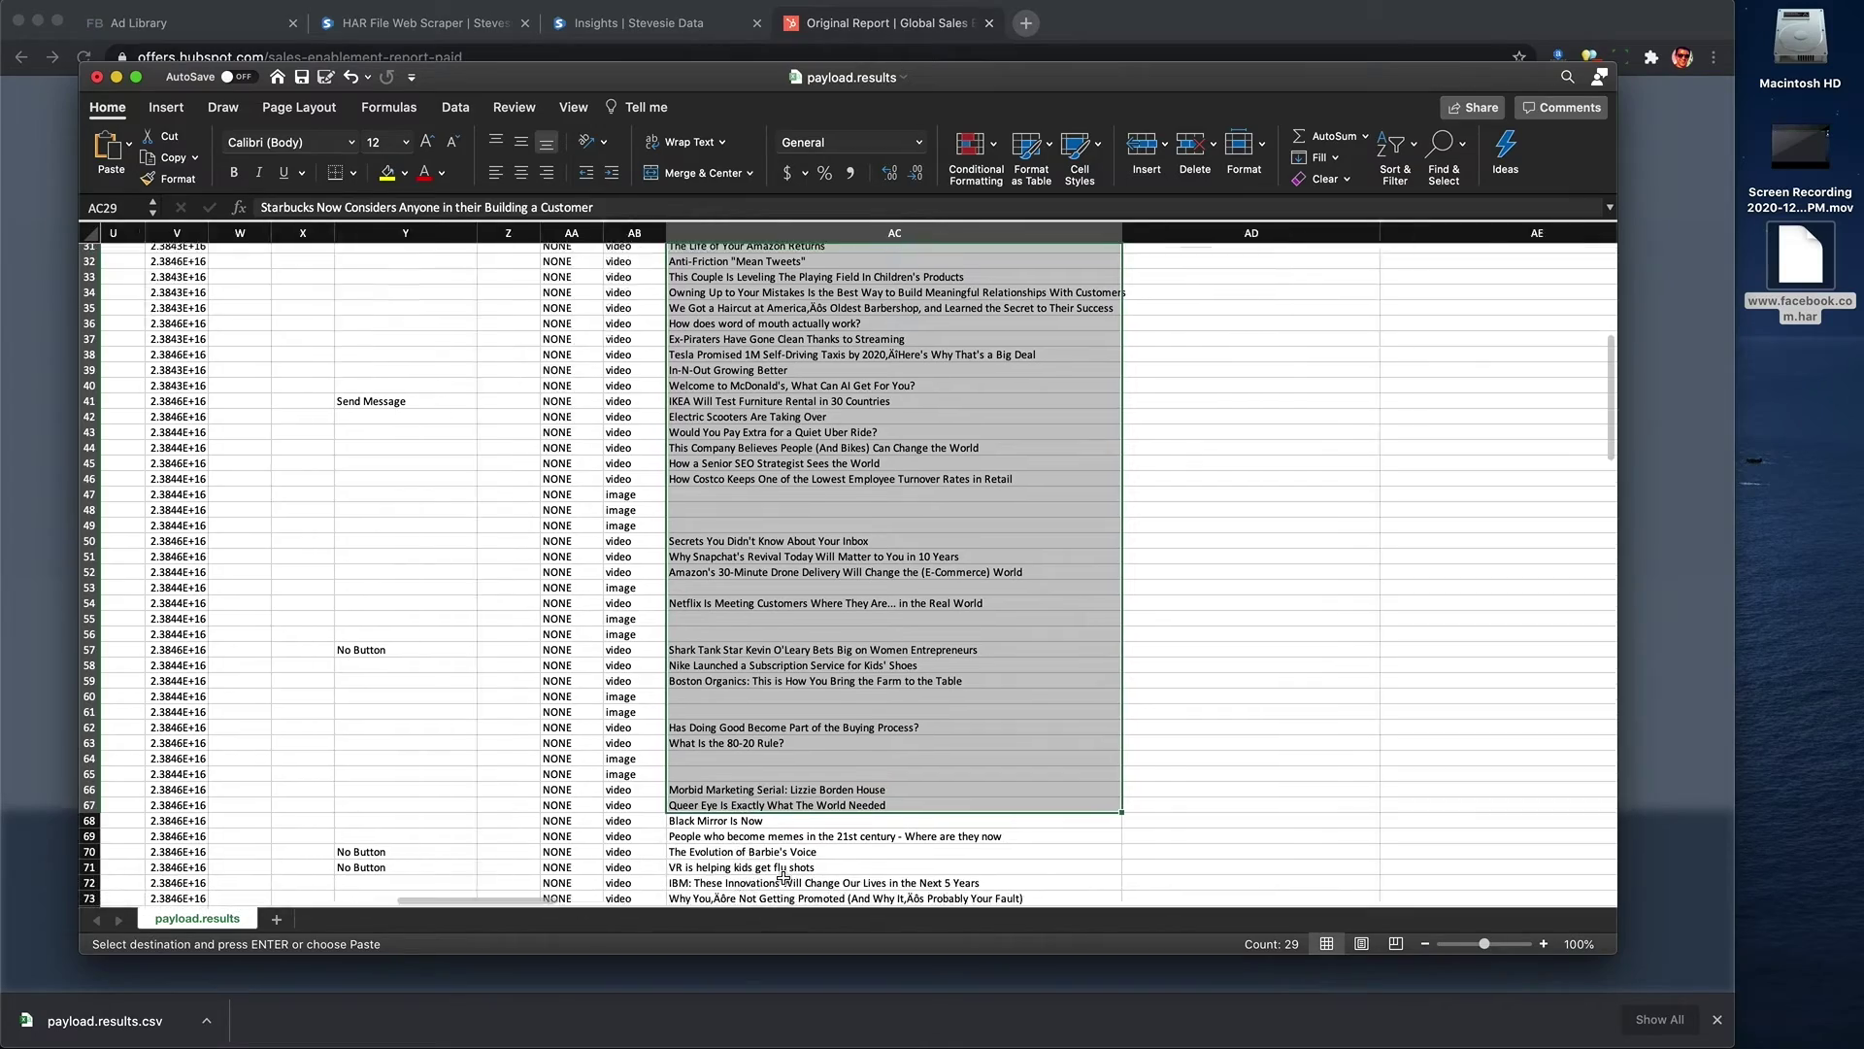
scroll(785, 878, "right", 6)
scroll(783, 877, "right", 5)
scroll(792, 870, "up", 1)
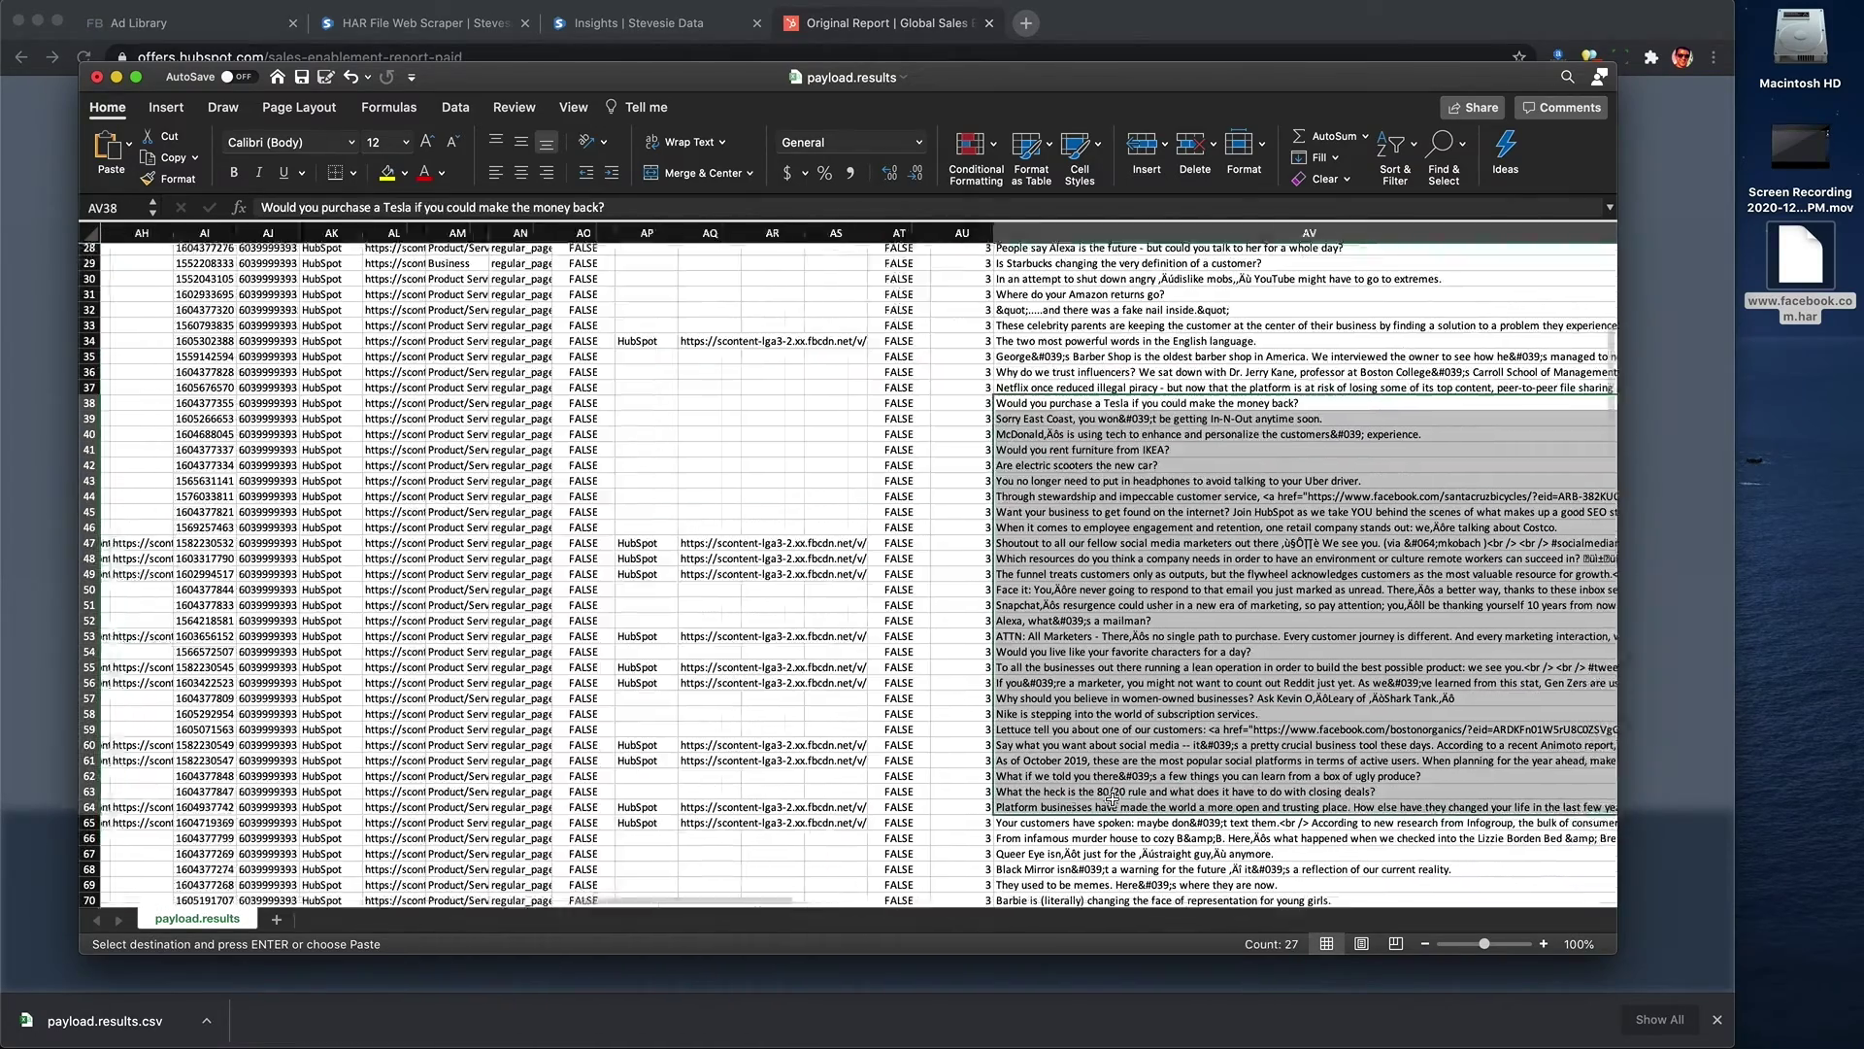
scroll(1112, 798, "left", 10)
scroll(1112, 798, "down", 3)
scroll(1112, 799, "down", 8)
scroll(1111, 799, "down", 2)
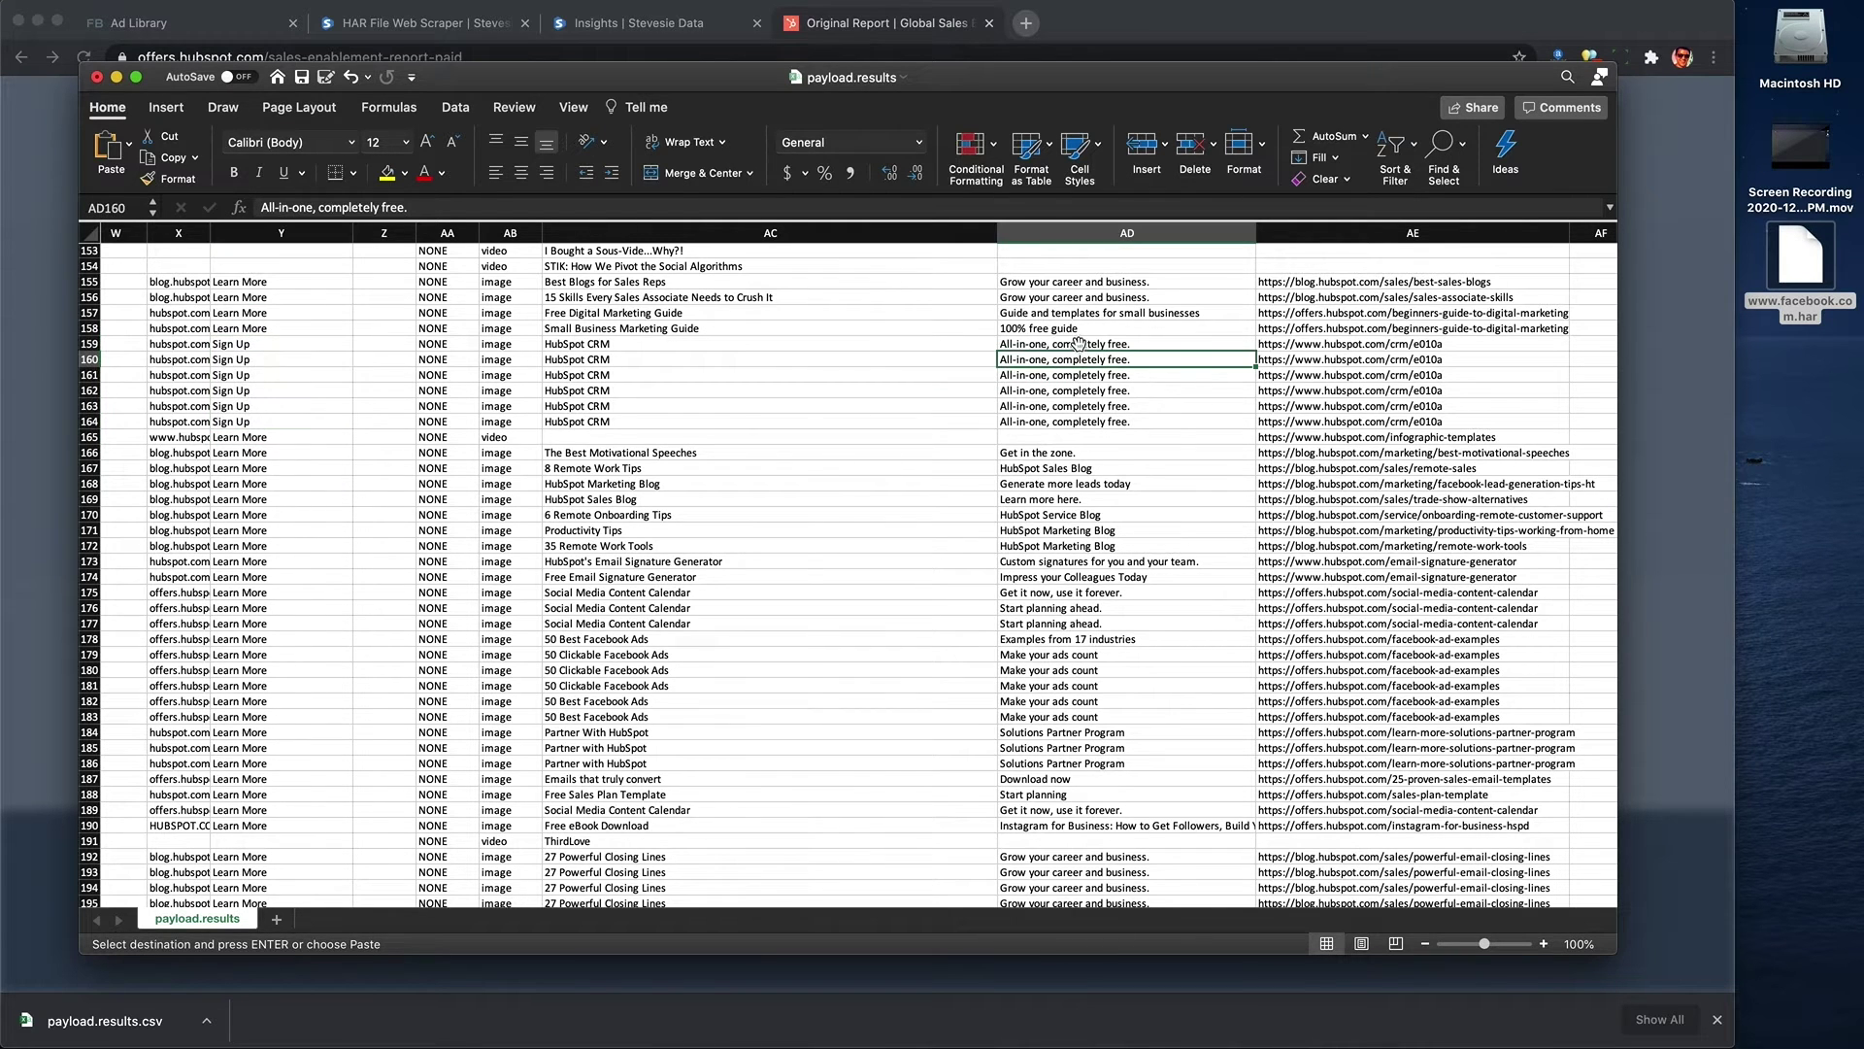
- Select AV159:AV164 to count the six HubSpot CRM ad texts
scroll(1078, 344, "right", 3)
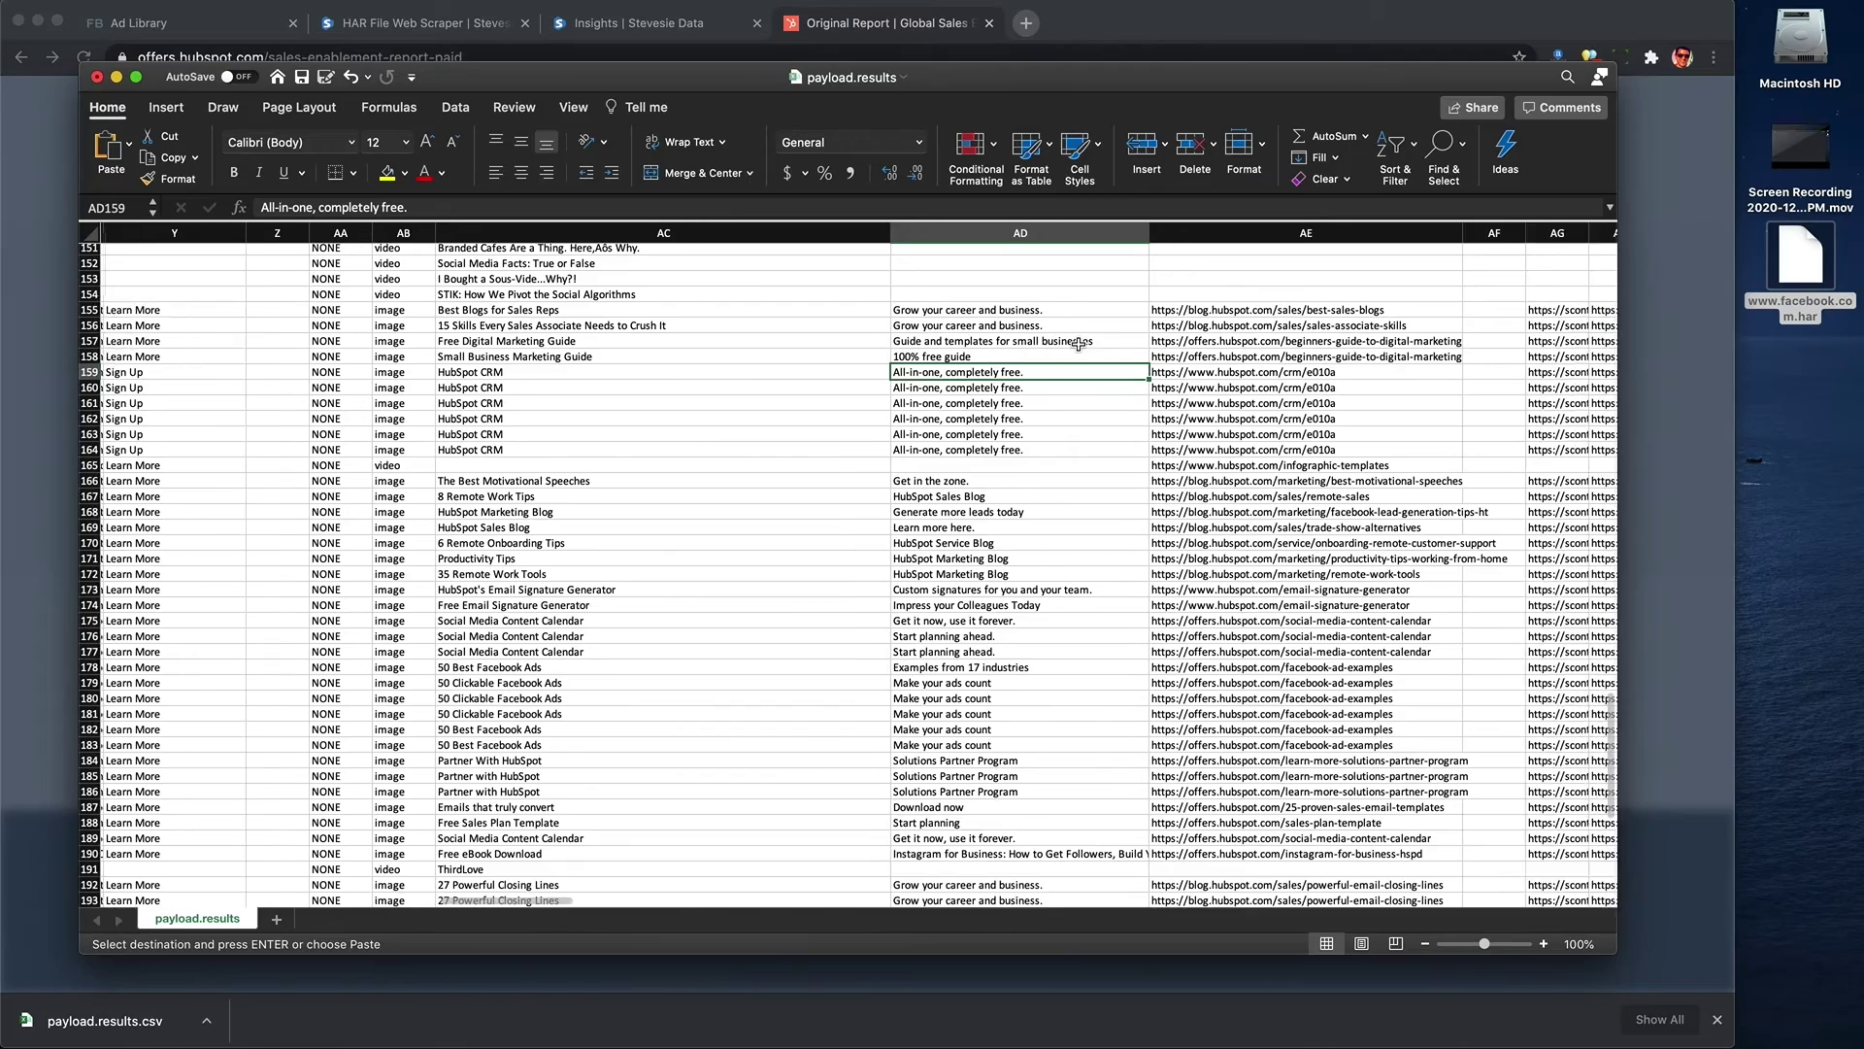
scroll(1078, 344, "right", 10)
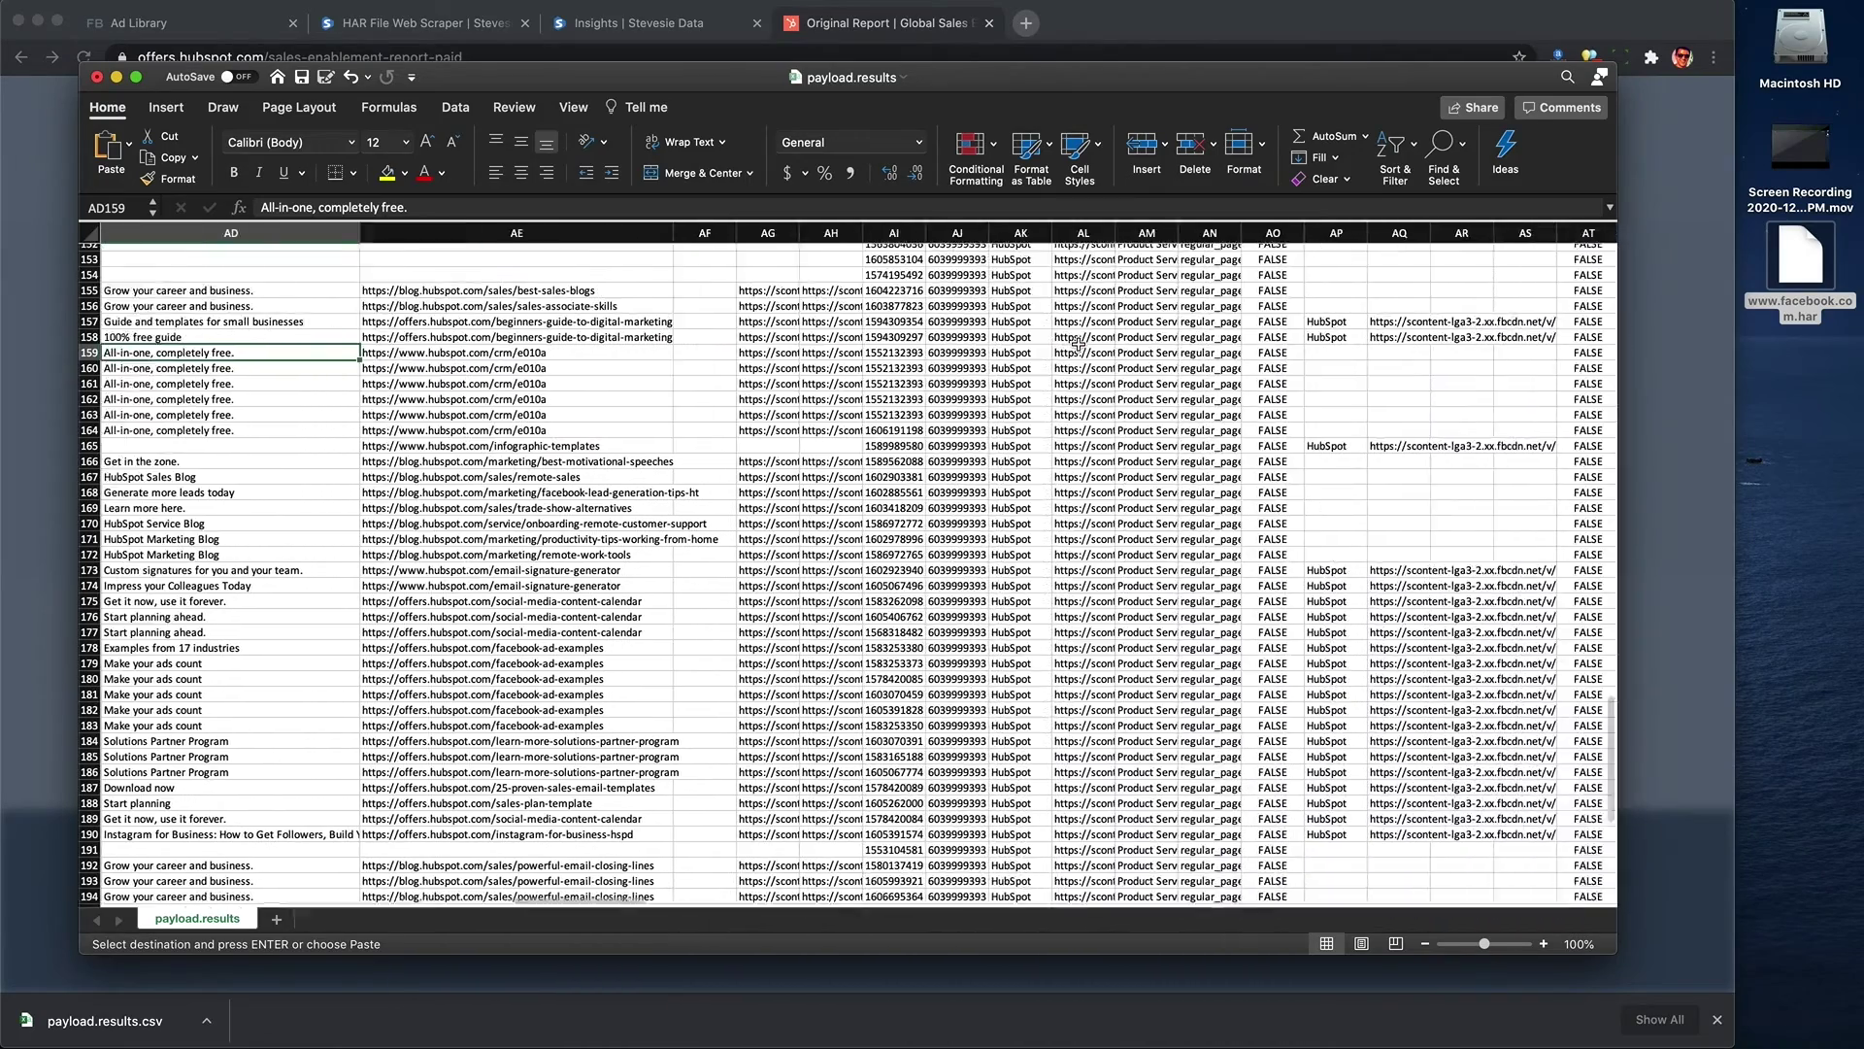
scroll(1078, 344, "right", 5)
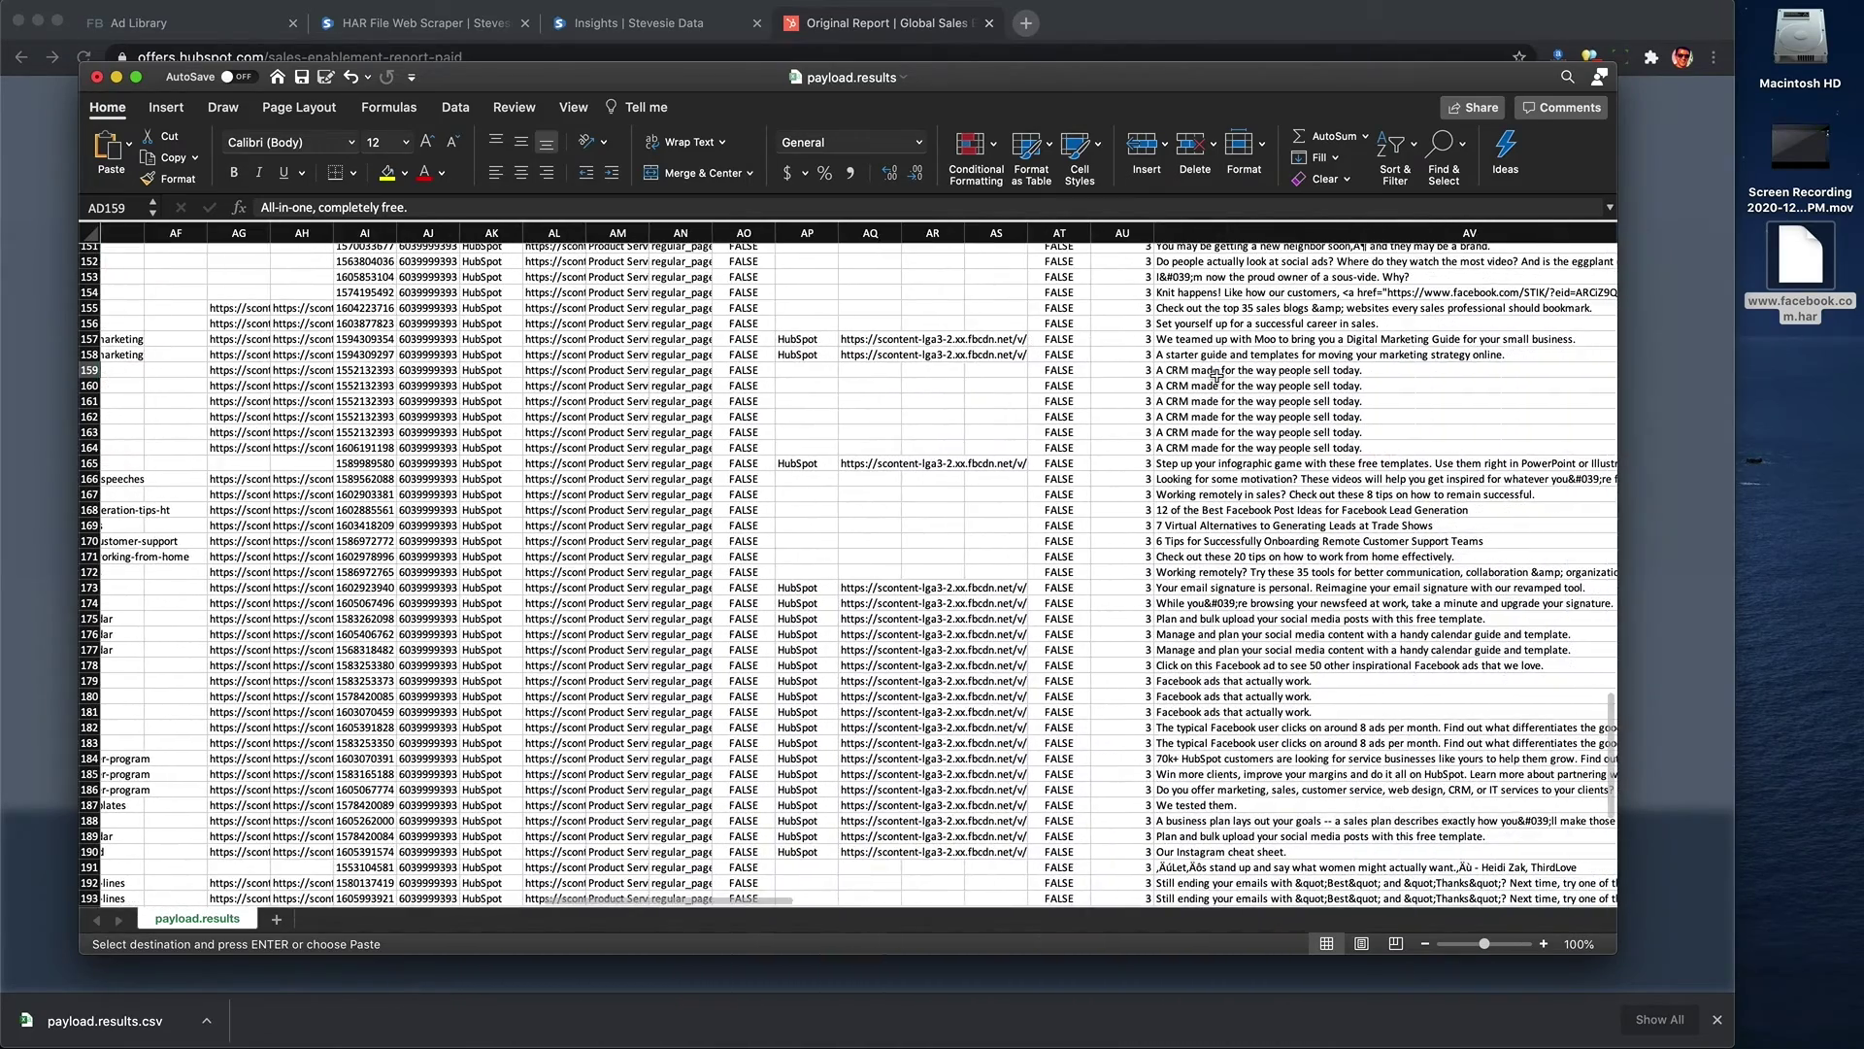
left_click_drag(1215, 375, 1221, 451)
scroll(1221, 451, "left", 10)
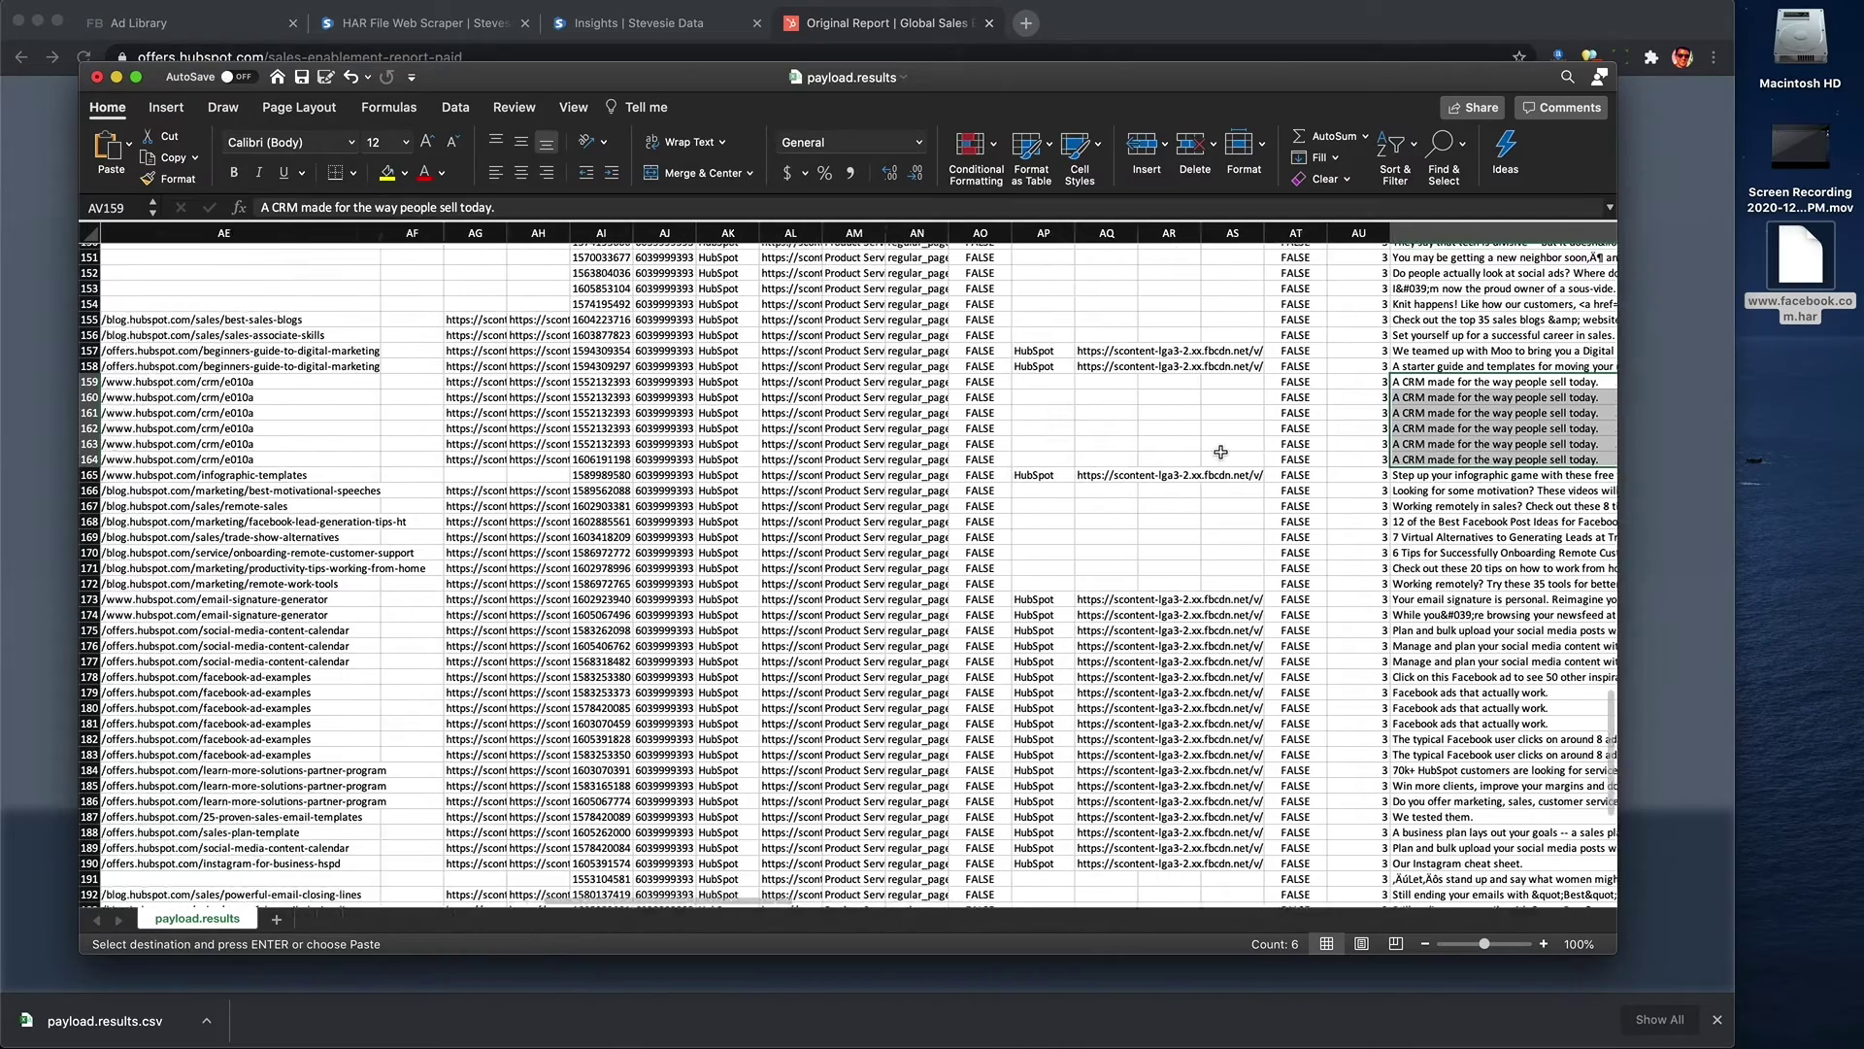
scroll(1220, 451, "left", 5)
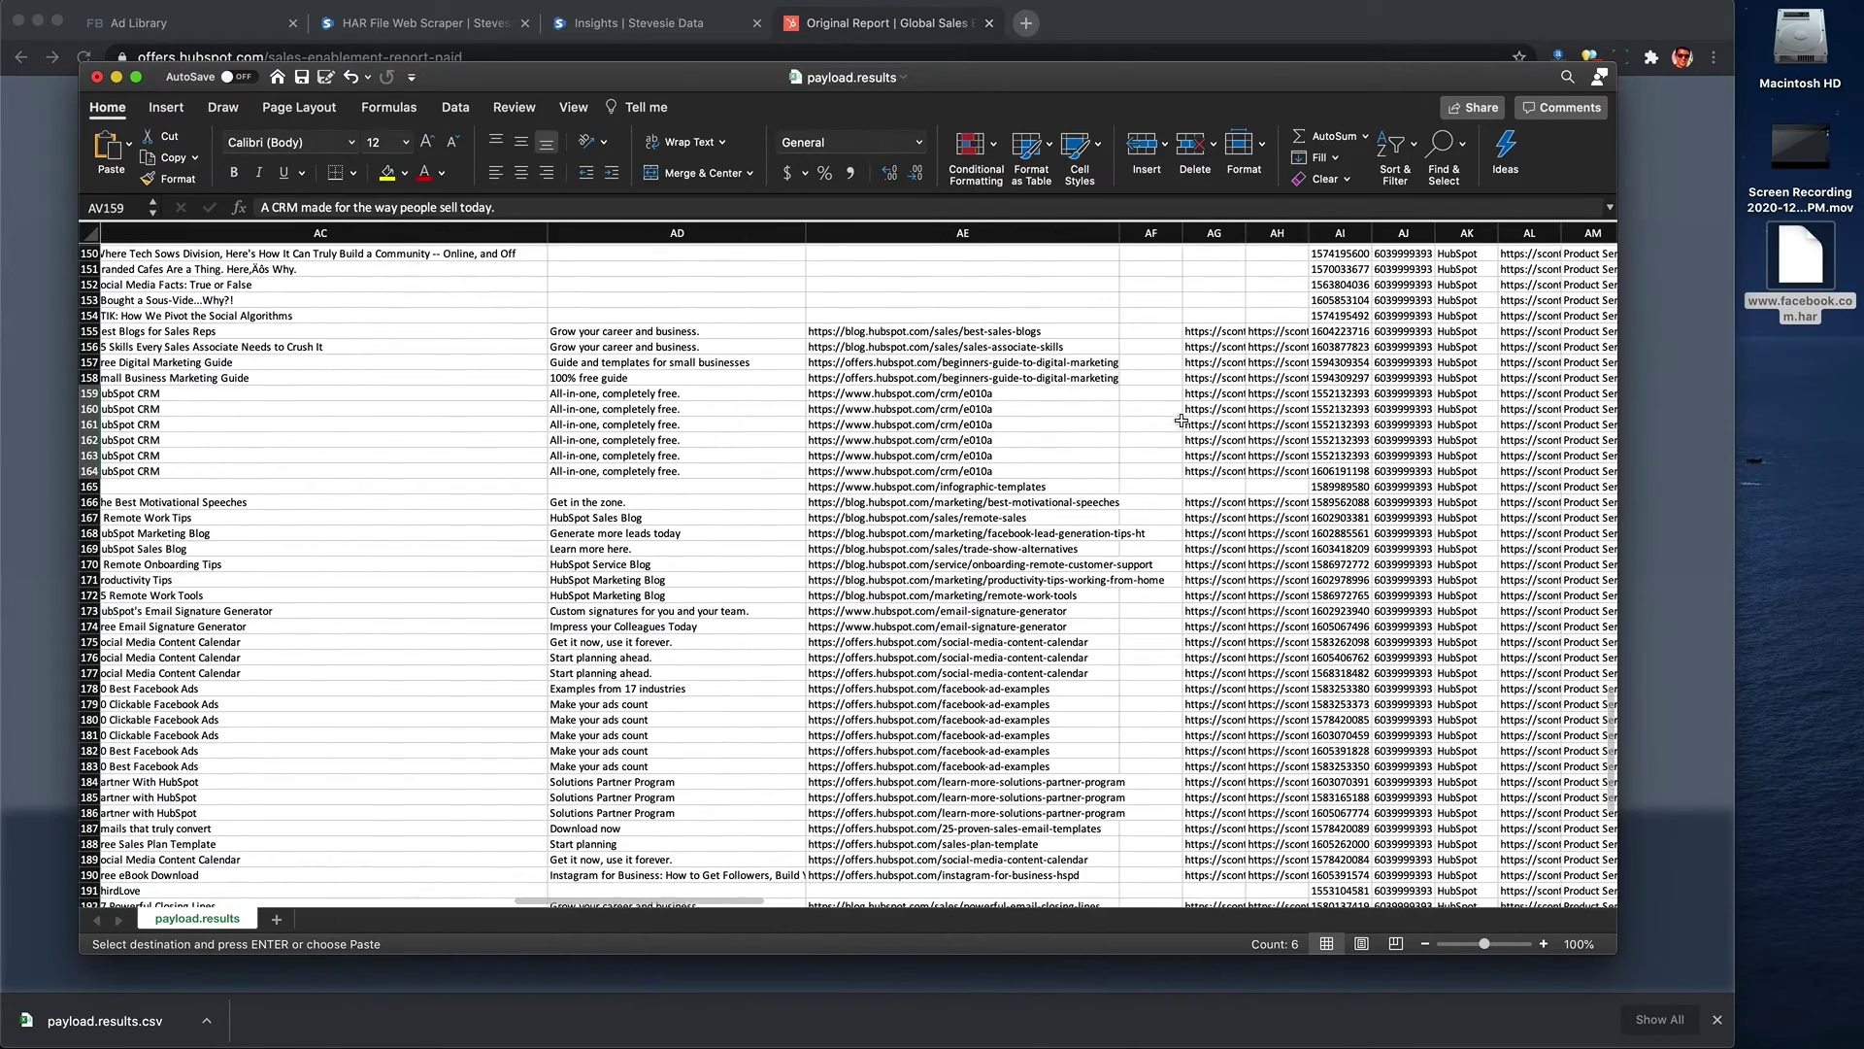
scroll(971, 415, "left", 2)
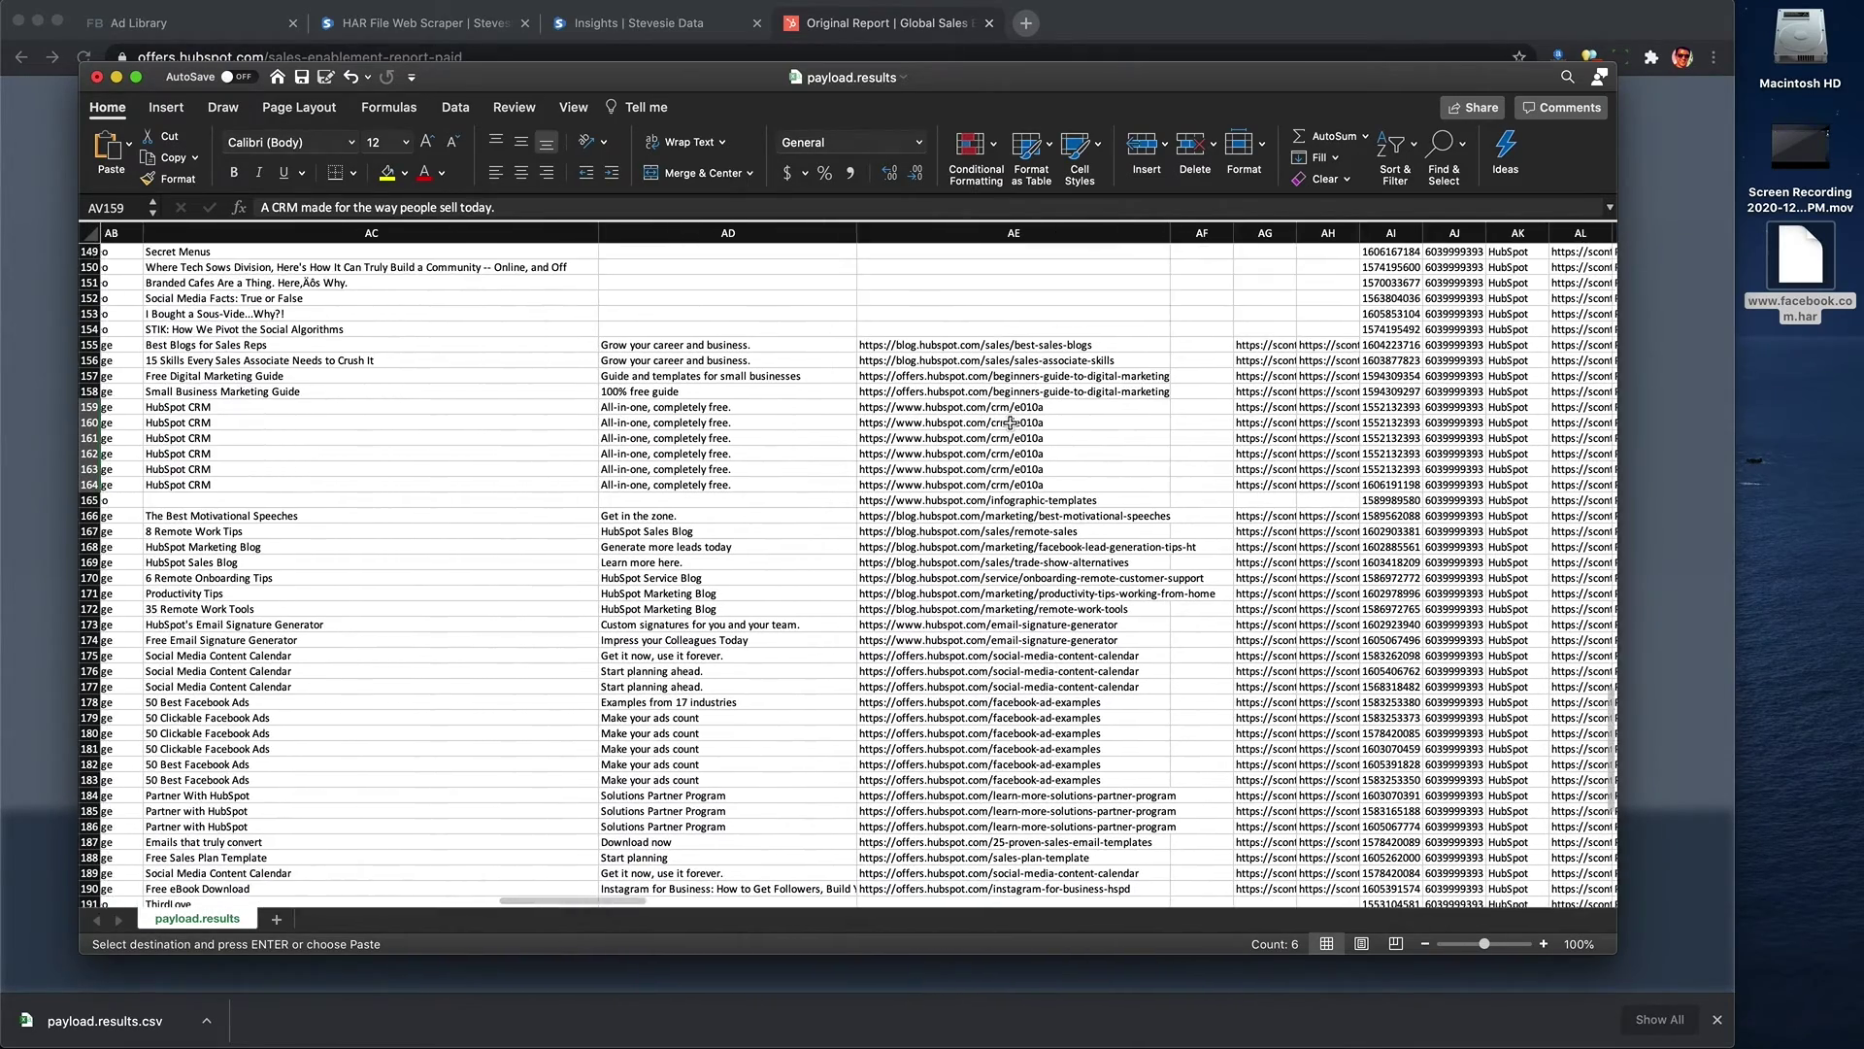
- Follow the hubspot.com/crm/e010a link from AE160 through 'Get started - it's free', then return to Excel
left_click(1028, 21)
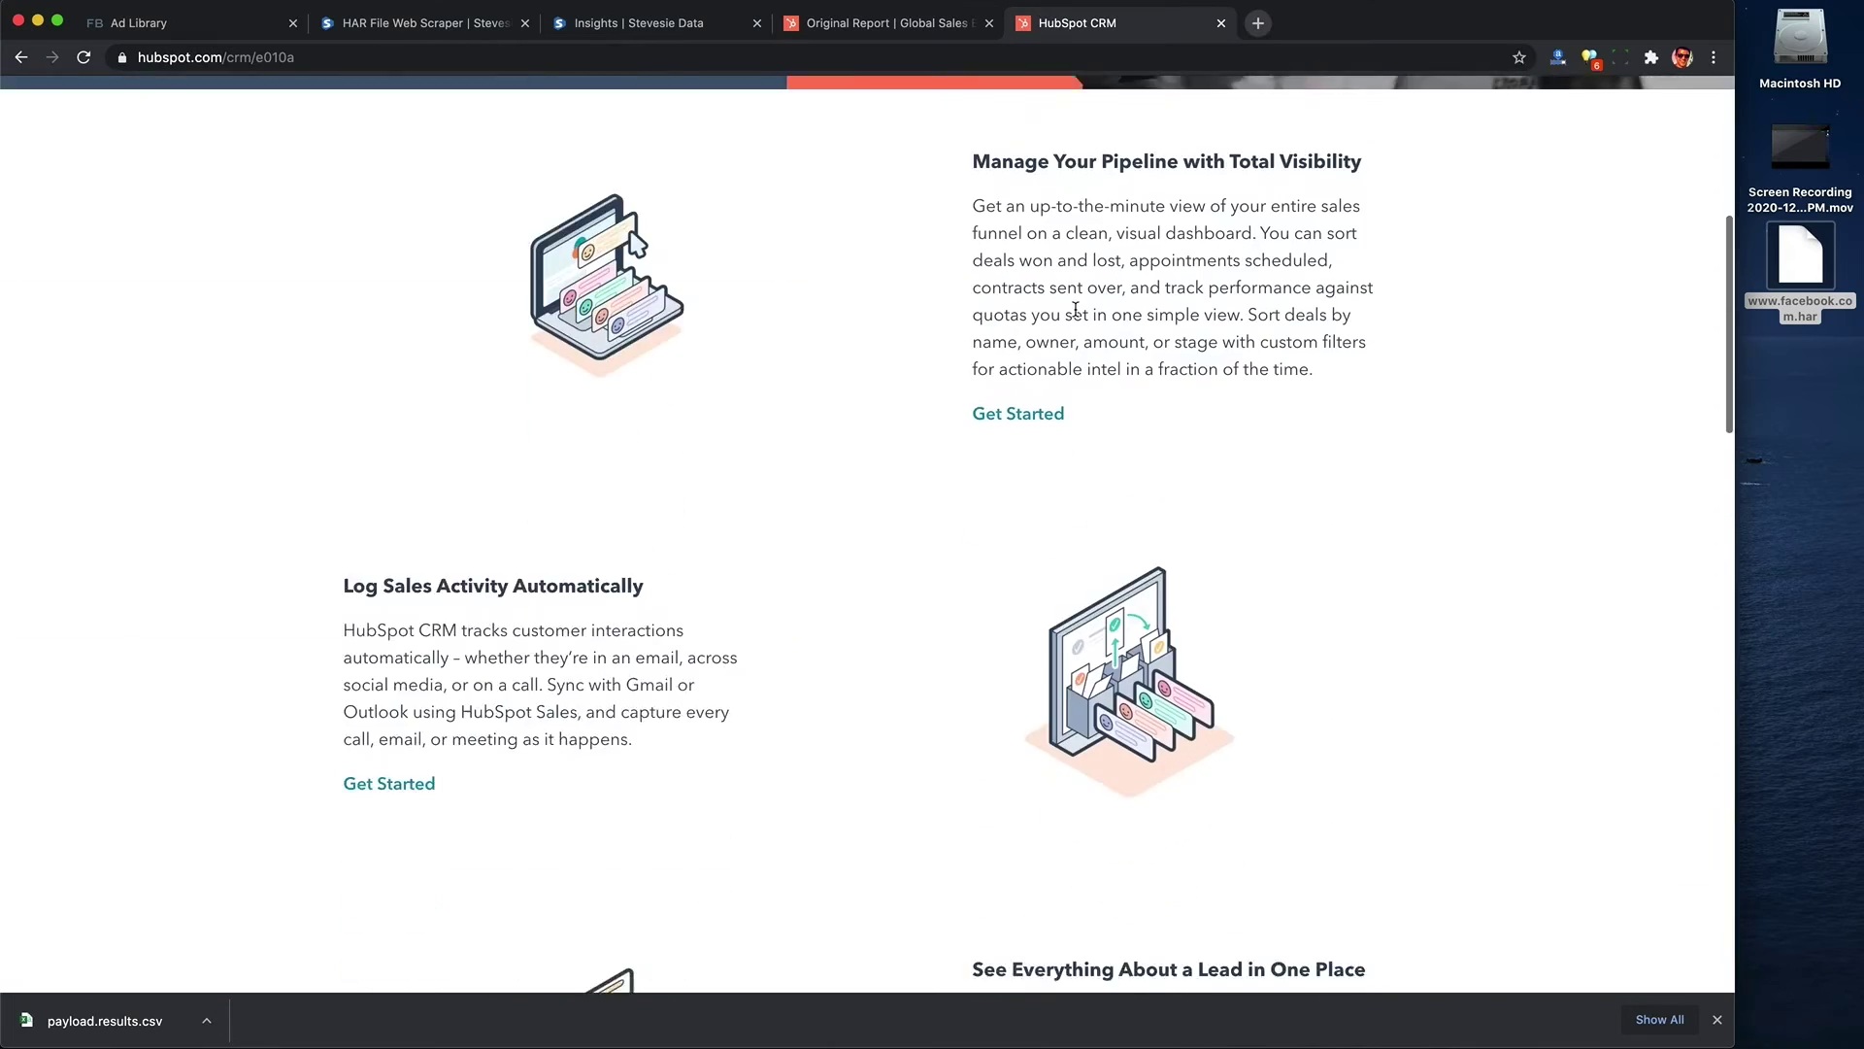
scroll(1078, 317, "down", 15)
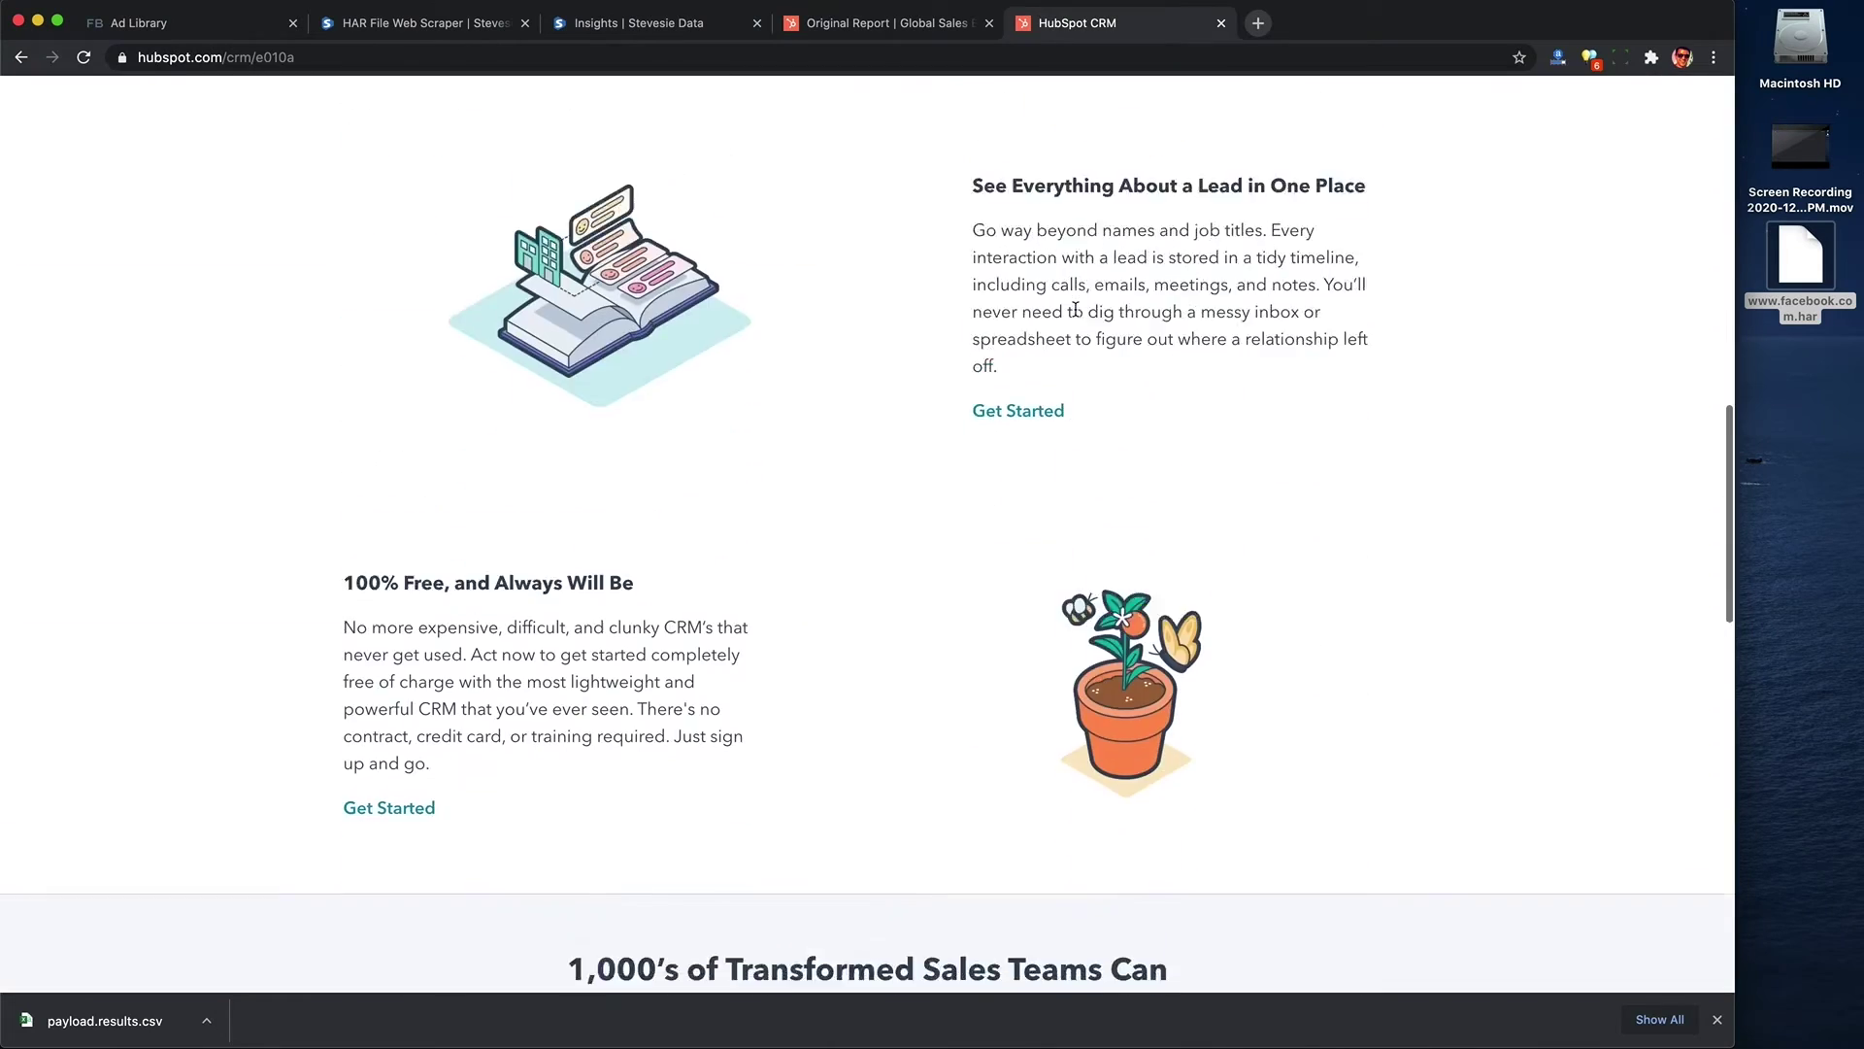
scroll(1076, 313, "down", 5)
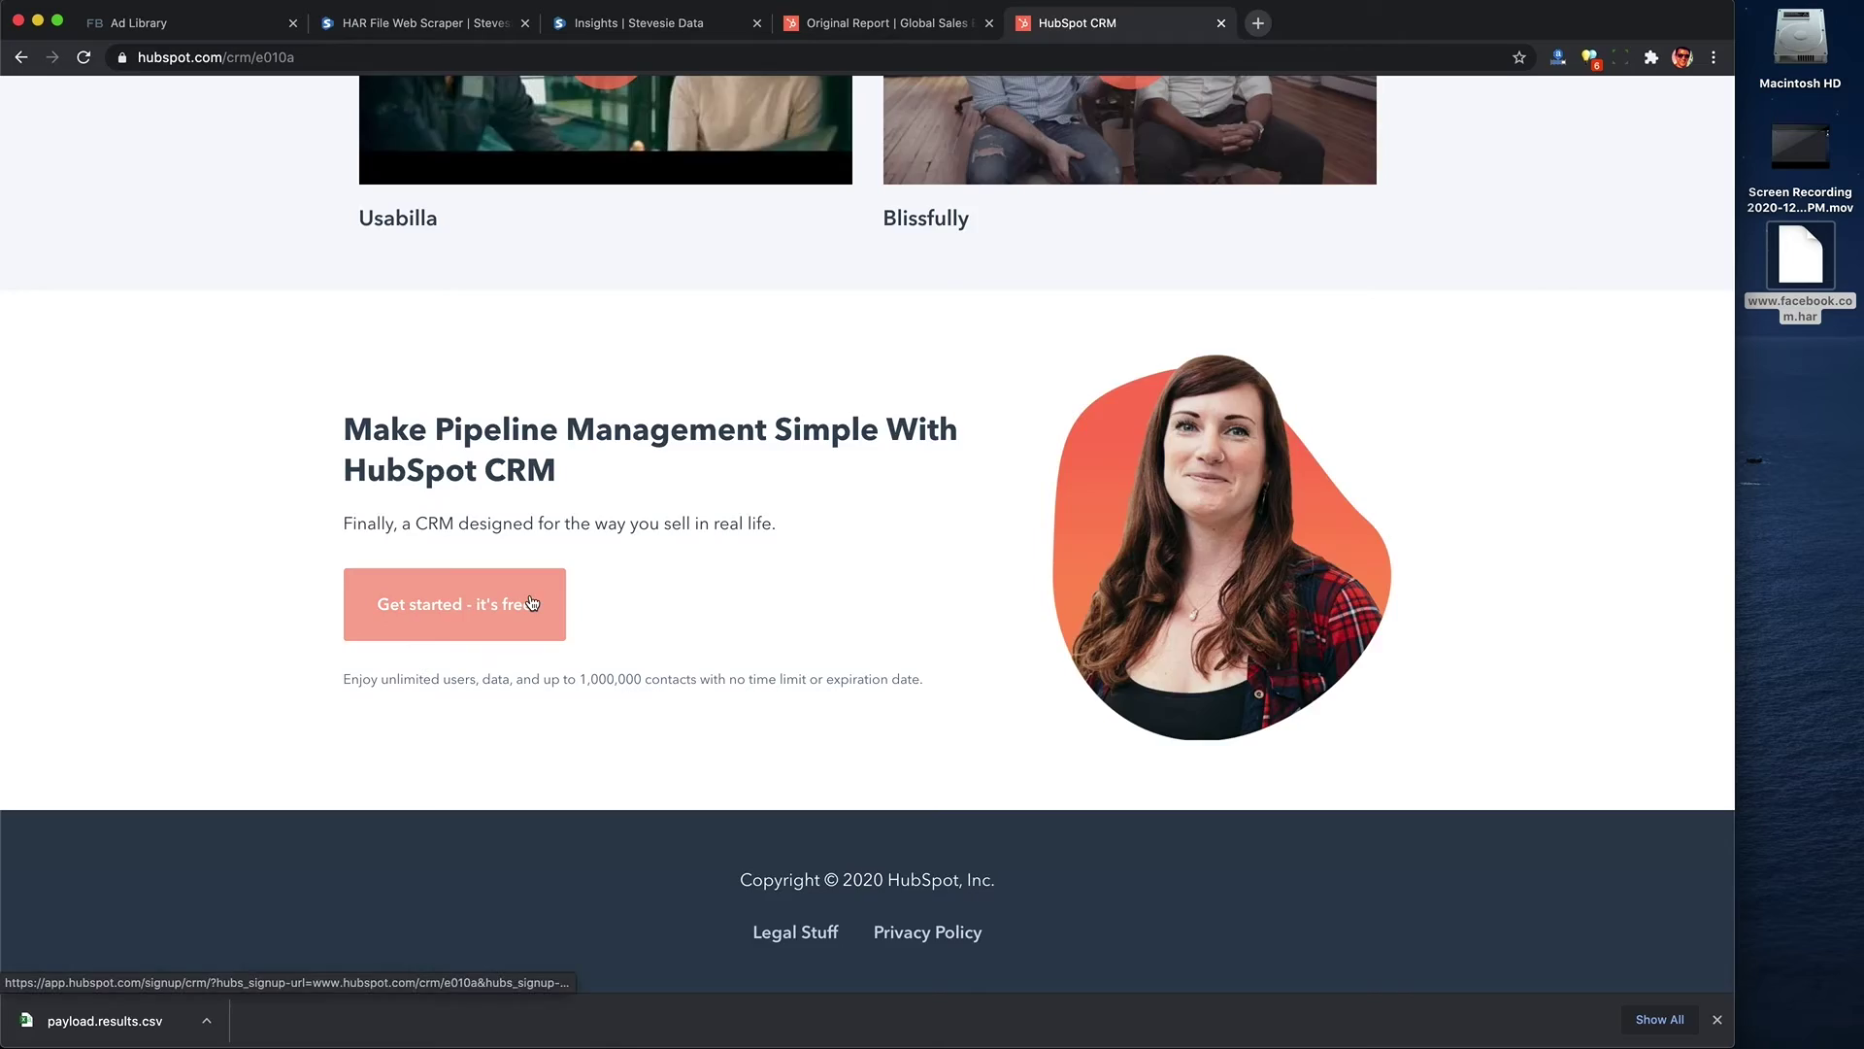
left_click(532, 604)
key("super+Tab")
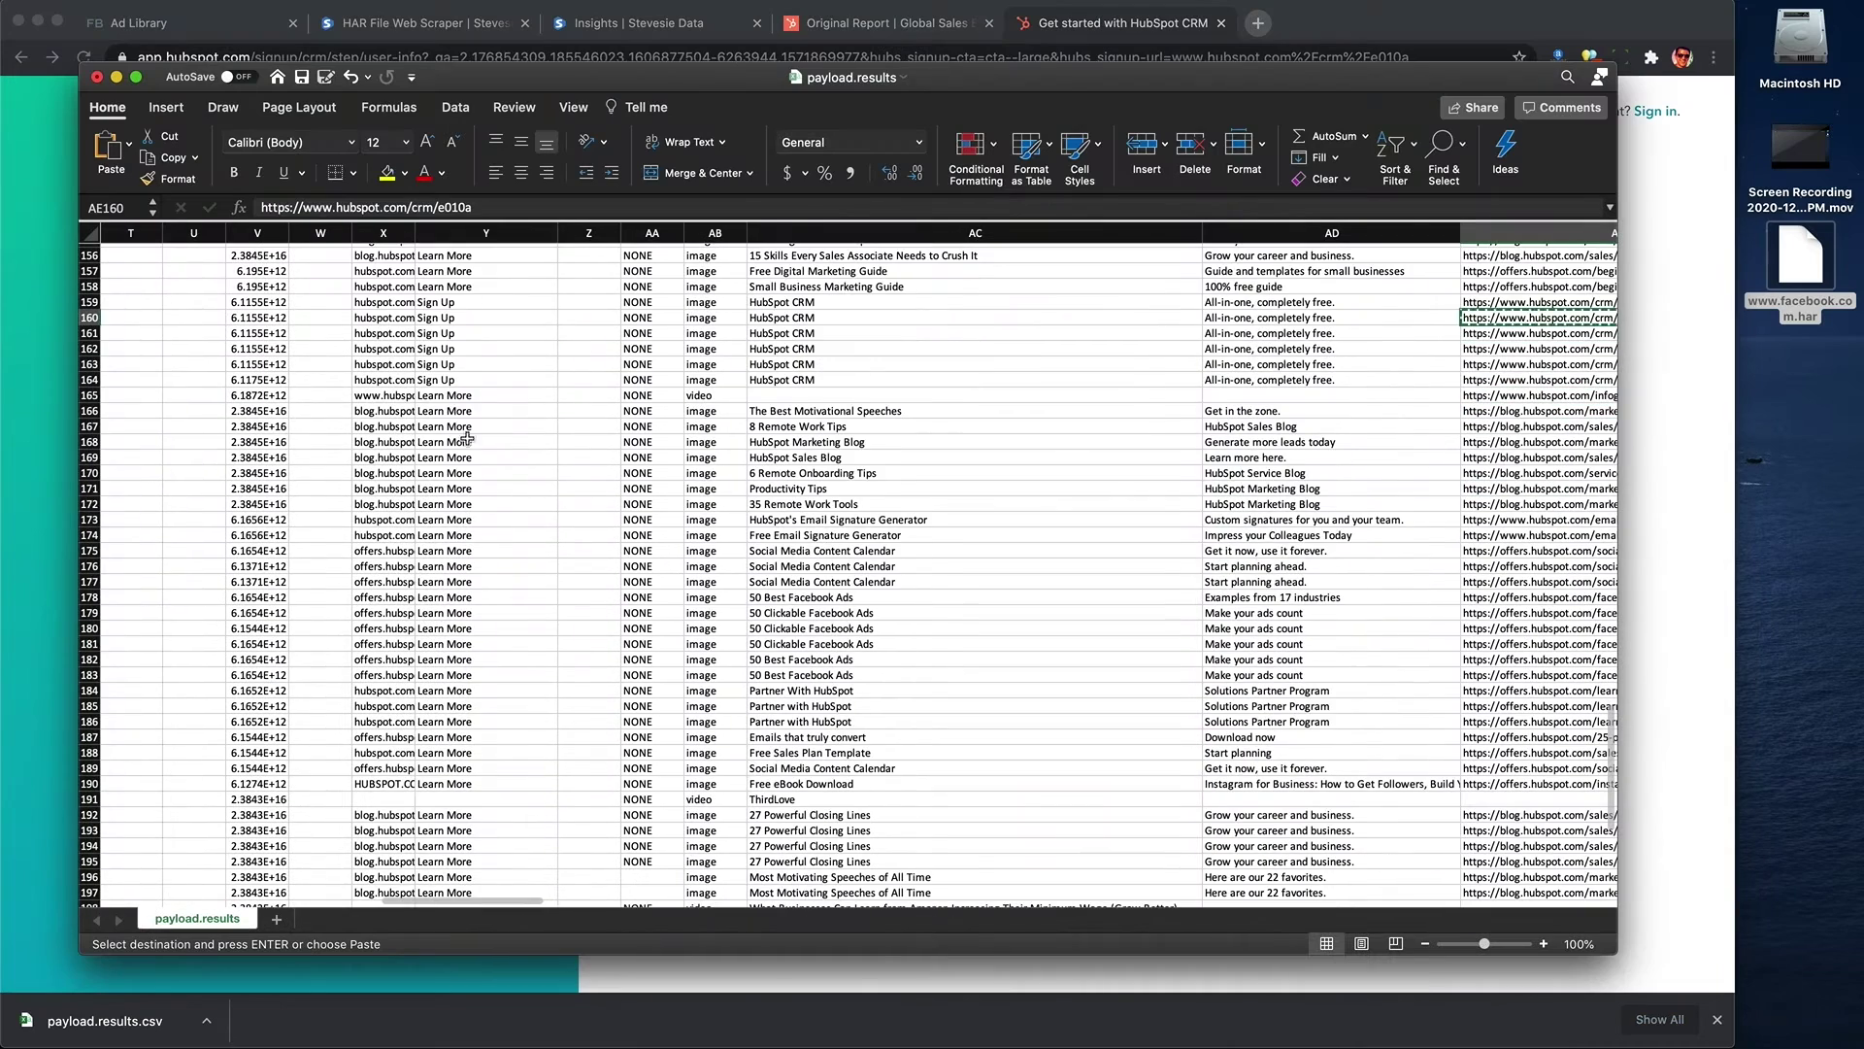
- Select Y165:Y195, open the Facebook ad examples link from AE178, then return to the HubSpot CRM tab
left_click_drag(461, 395, 369, 638)
scroll(565, 776, "right", 5)
scroll(594, 774, "up", 5)
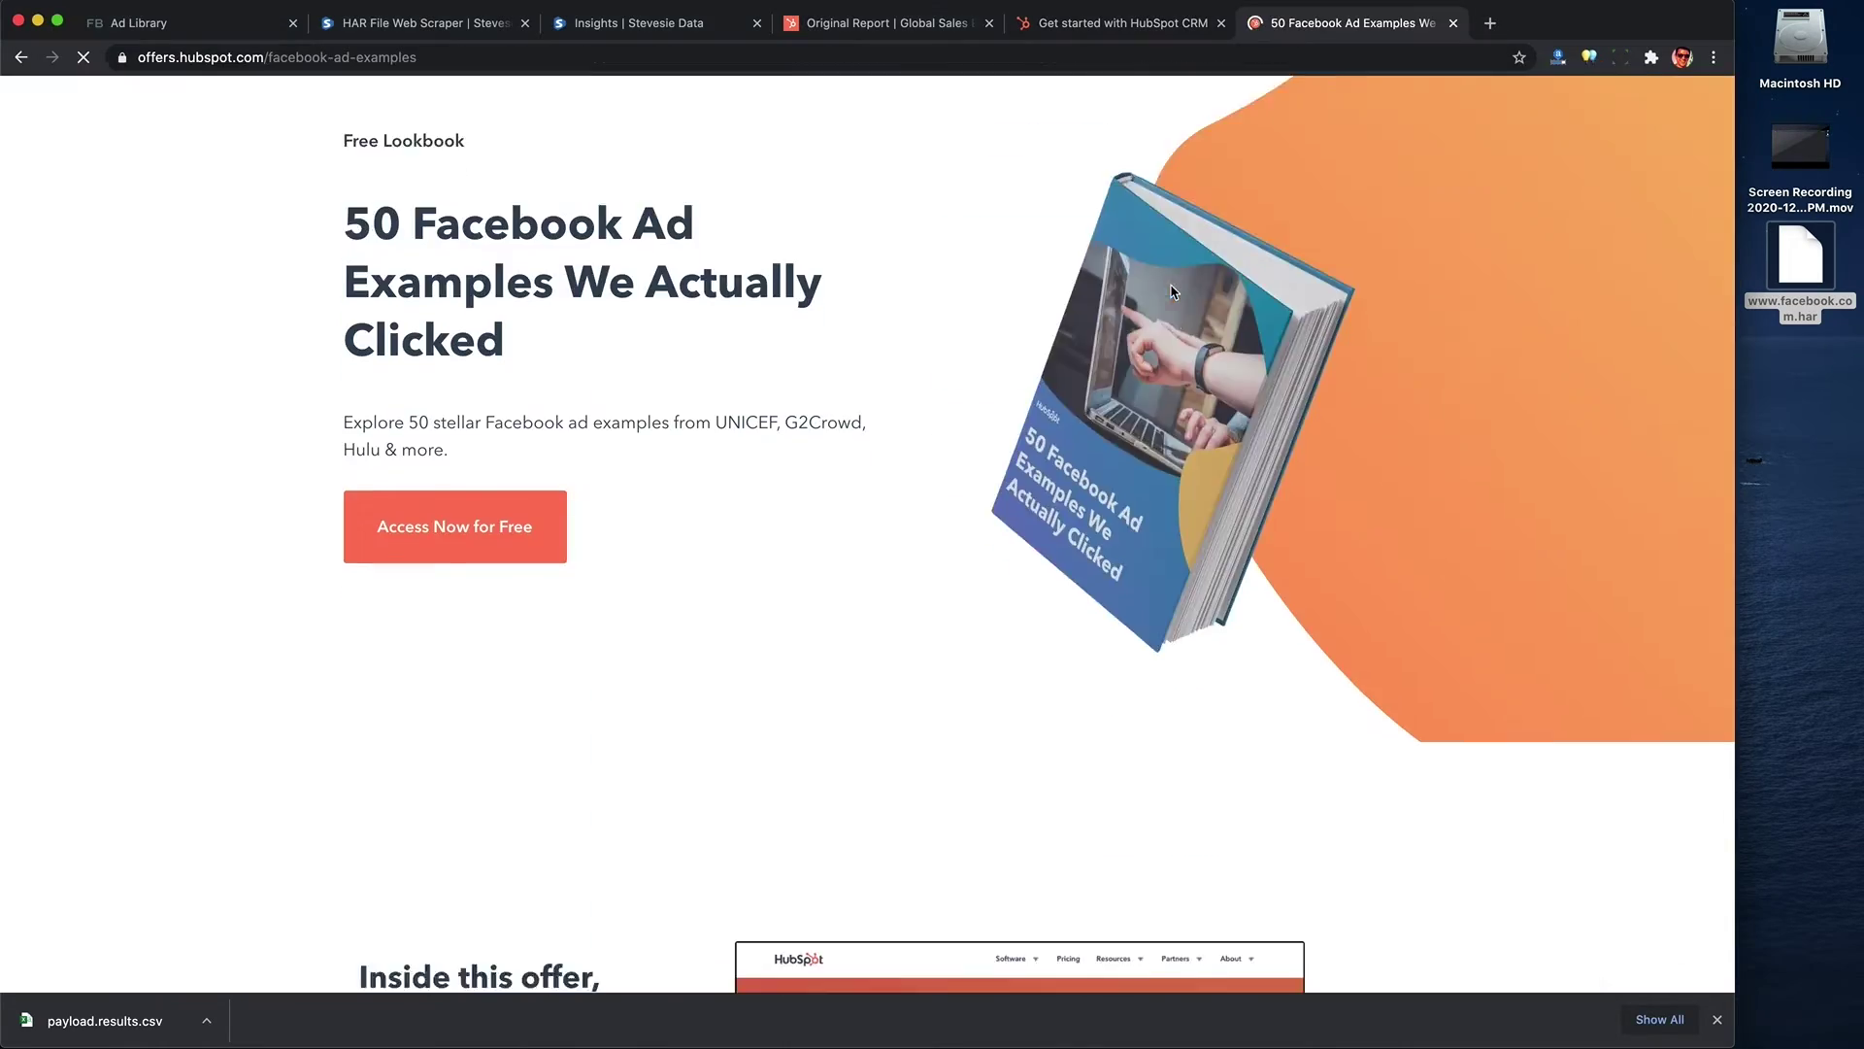
scroll(1171, 291, "down", 5)
scroll(1171, 291, "down", 15)
left_click(1093, 24)
scroll(1065, 419, "up", 3)
scroll(1068, 582, "down", 2)
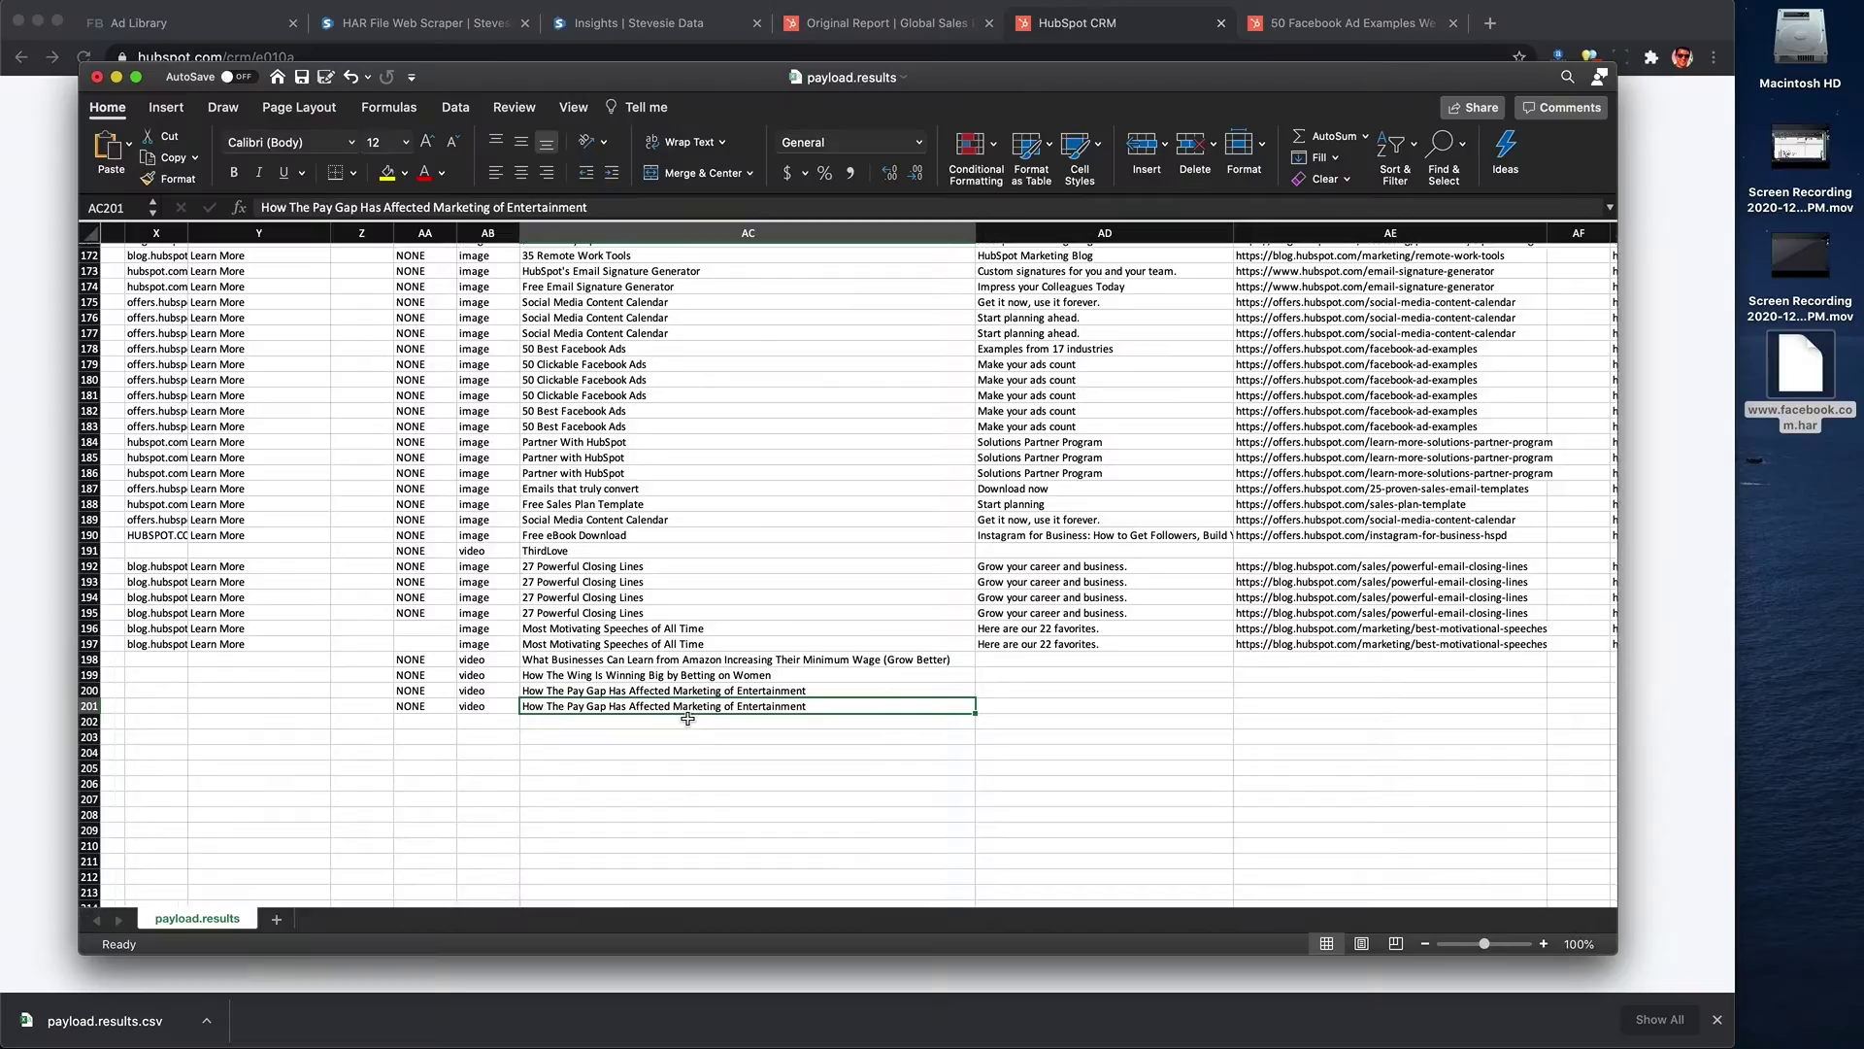
scroll(688, 720, "right", 10)
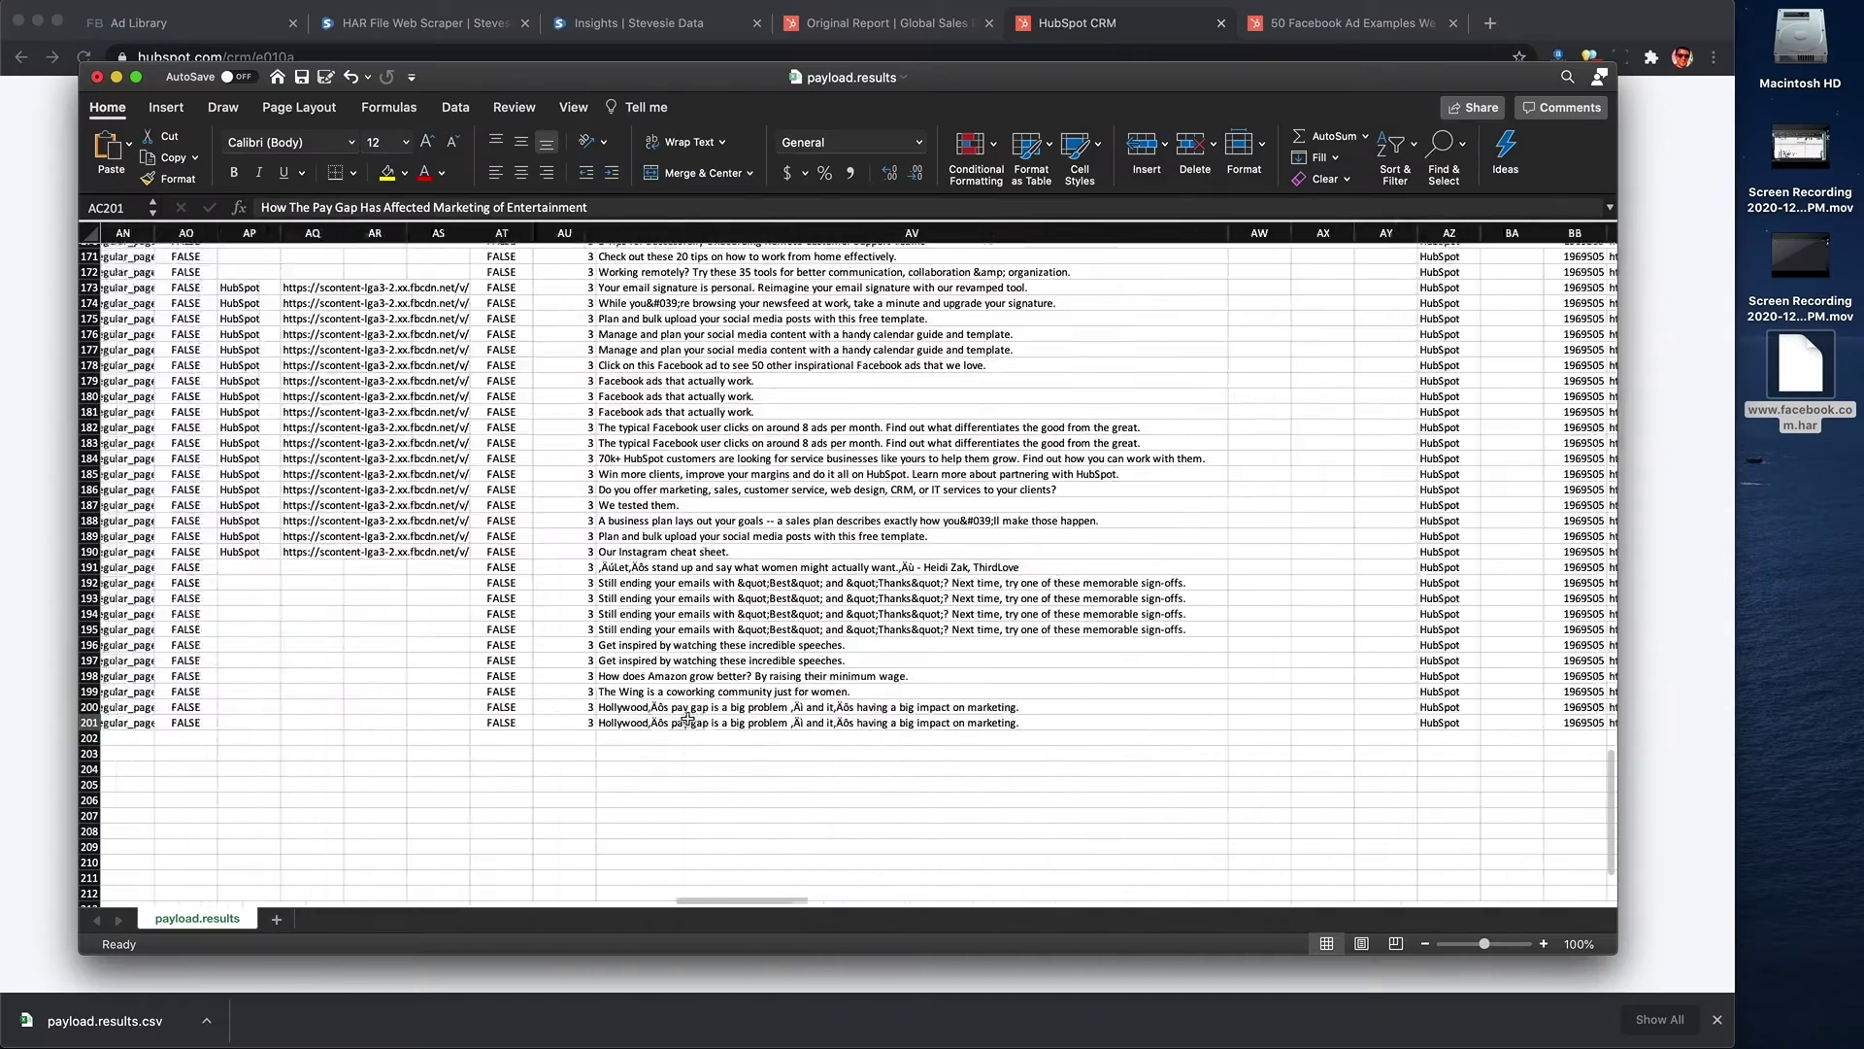
scroll(687, 720, "right", 9)
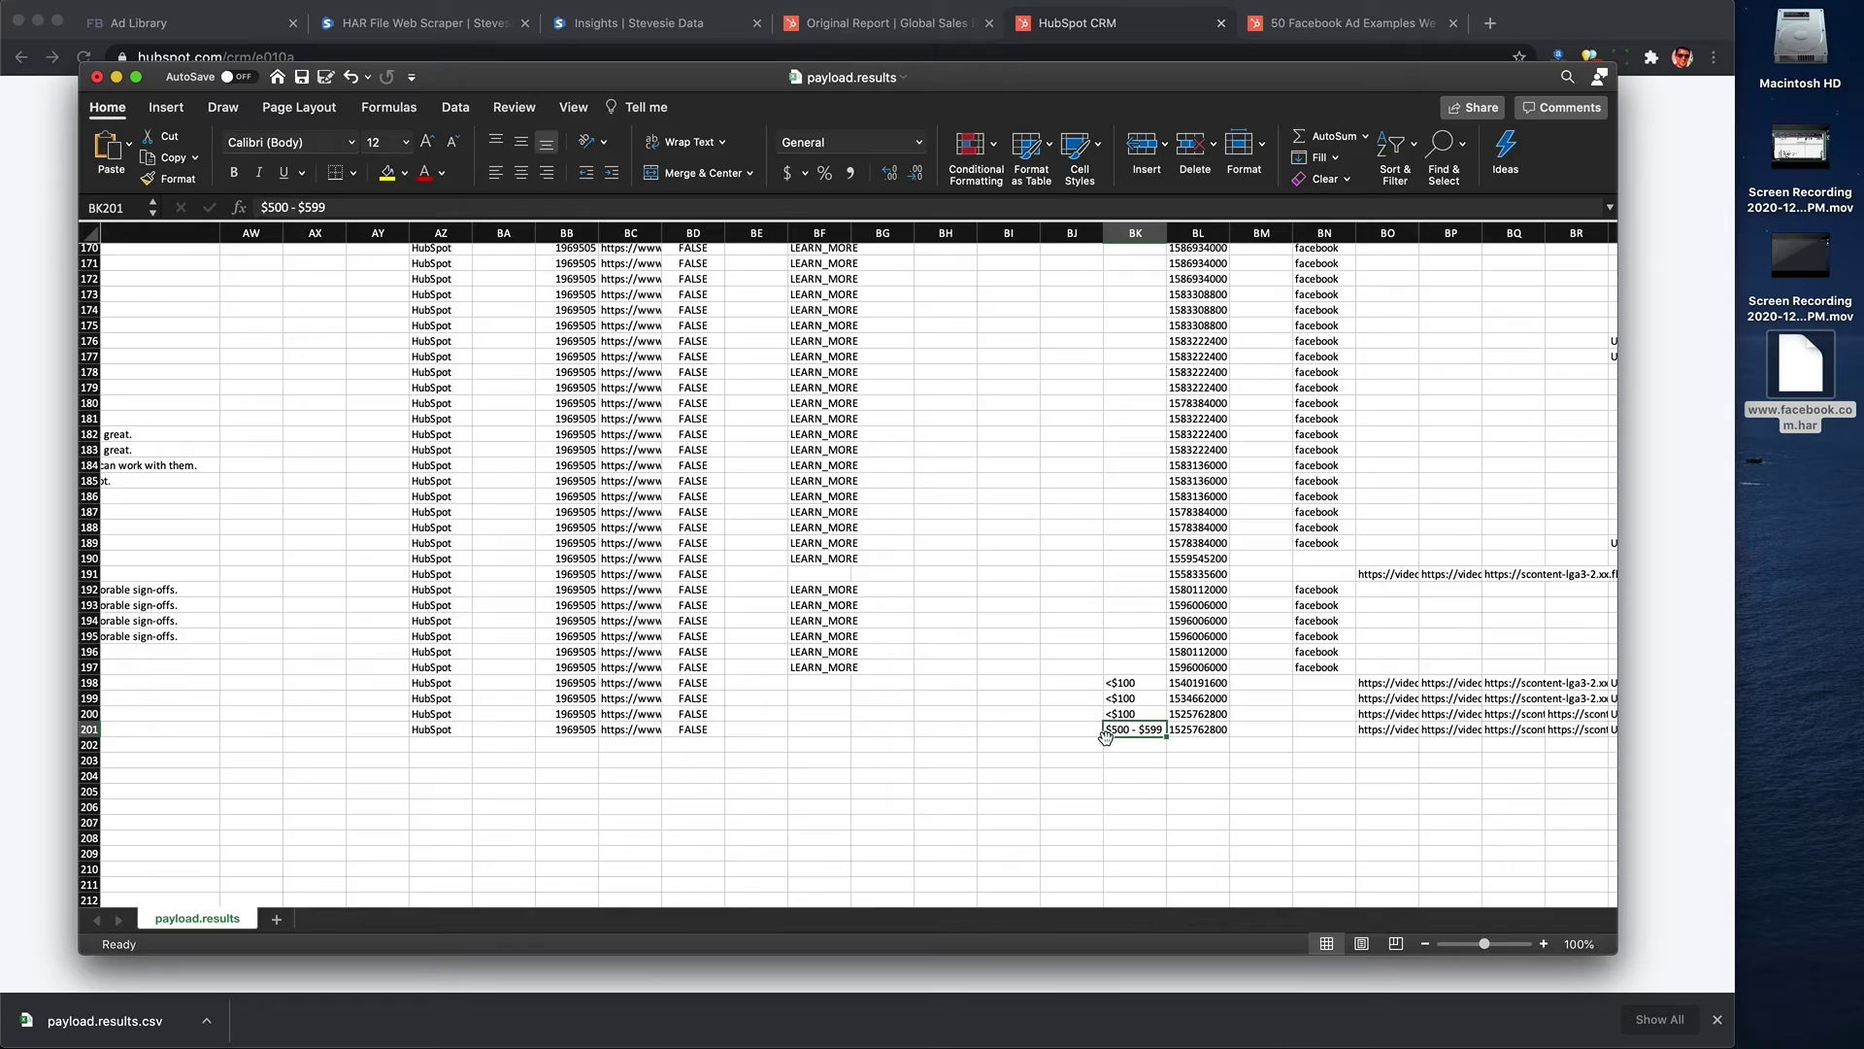
scroll(1050, 740, "left", 15)
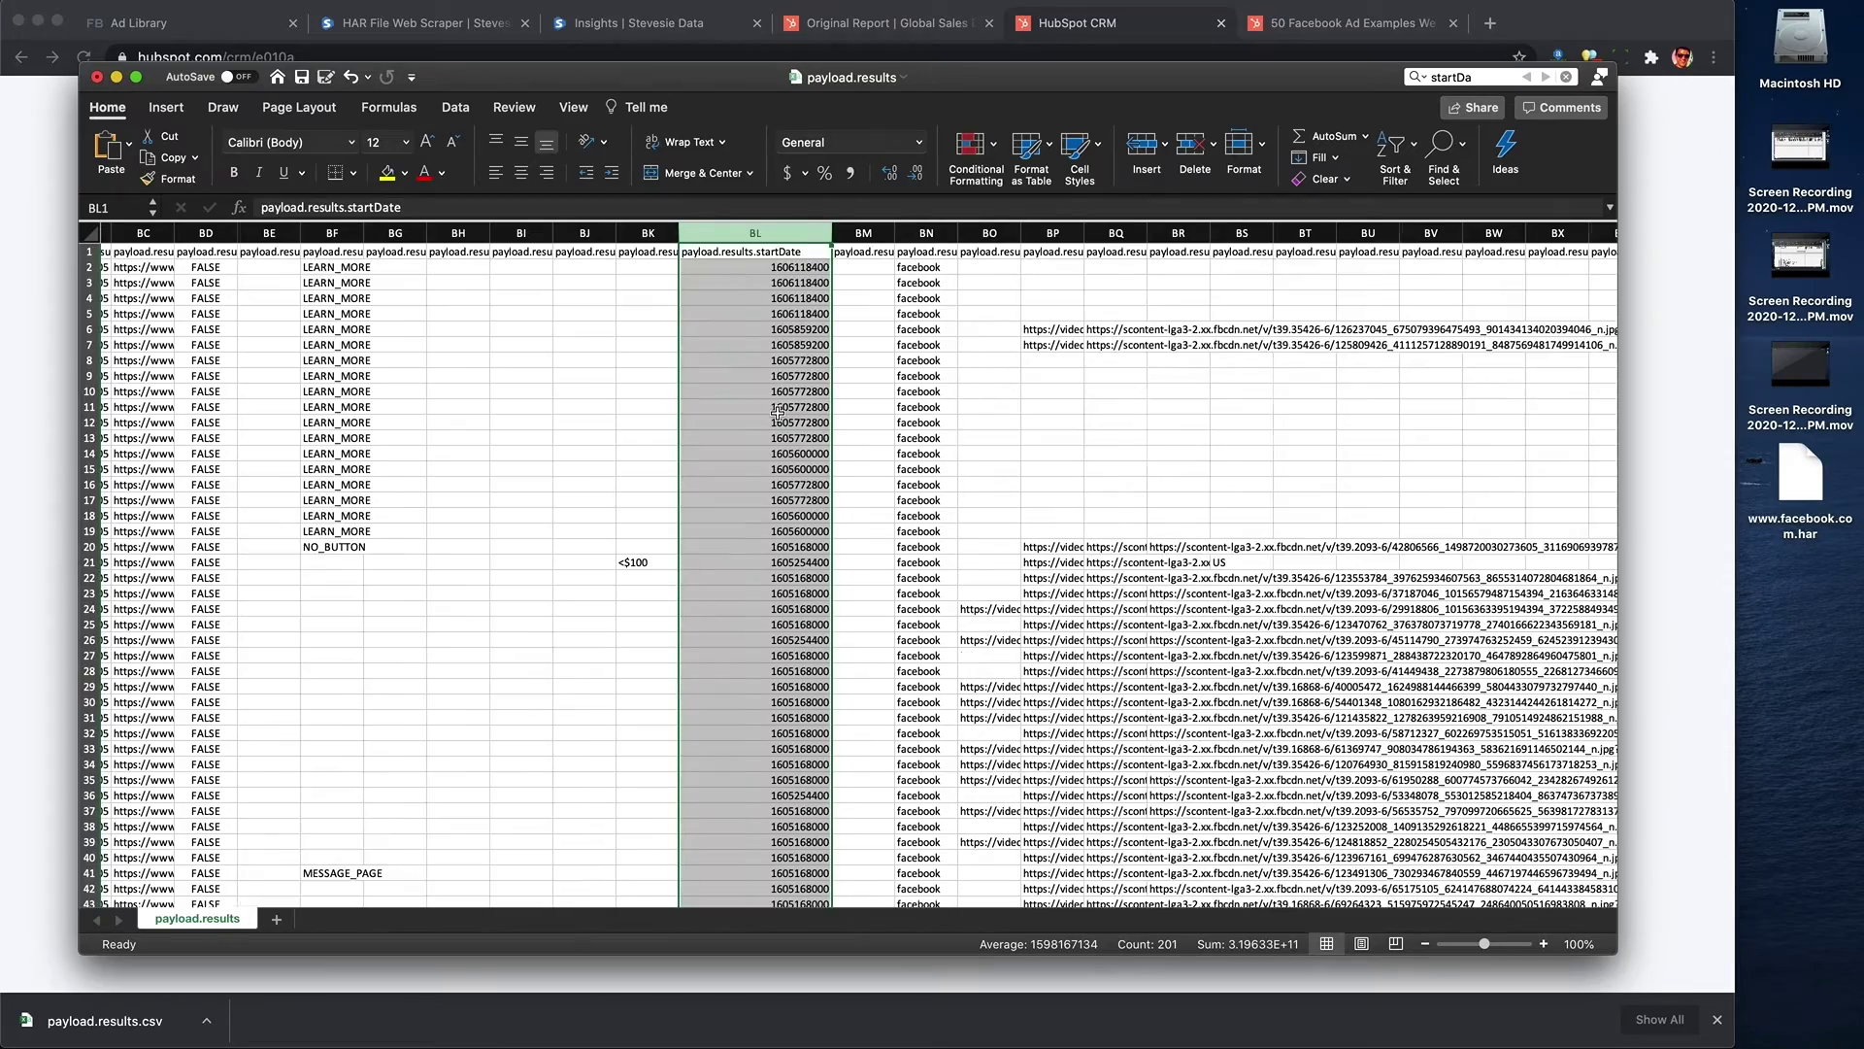
scroll(778, 413, "down", 20)
scroll(778, 413, "down", 10)
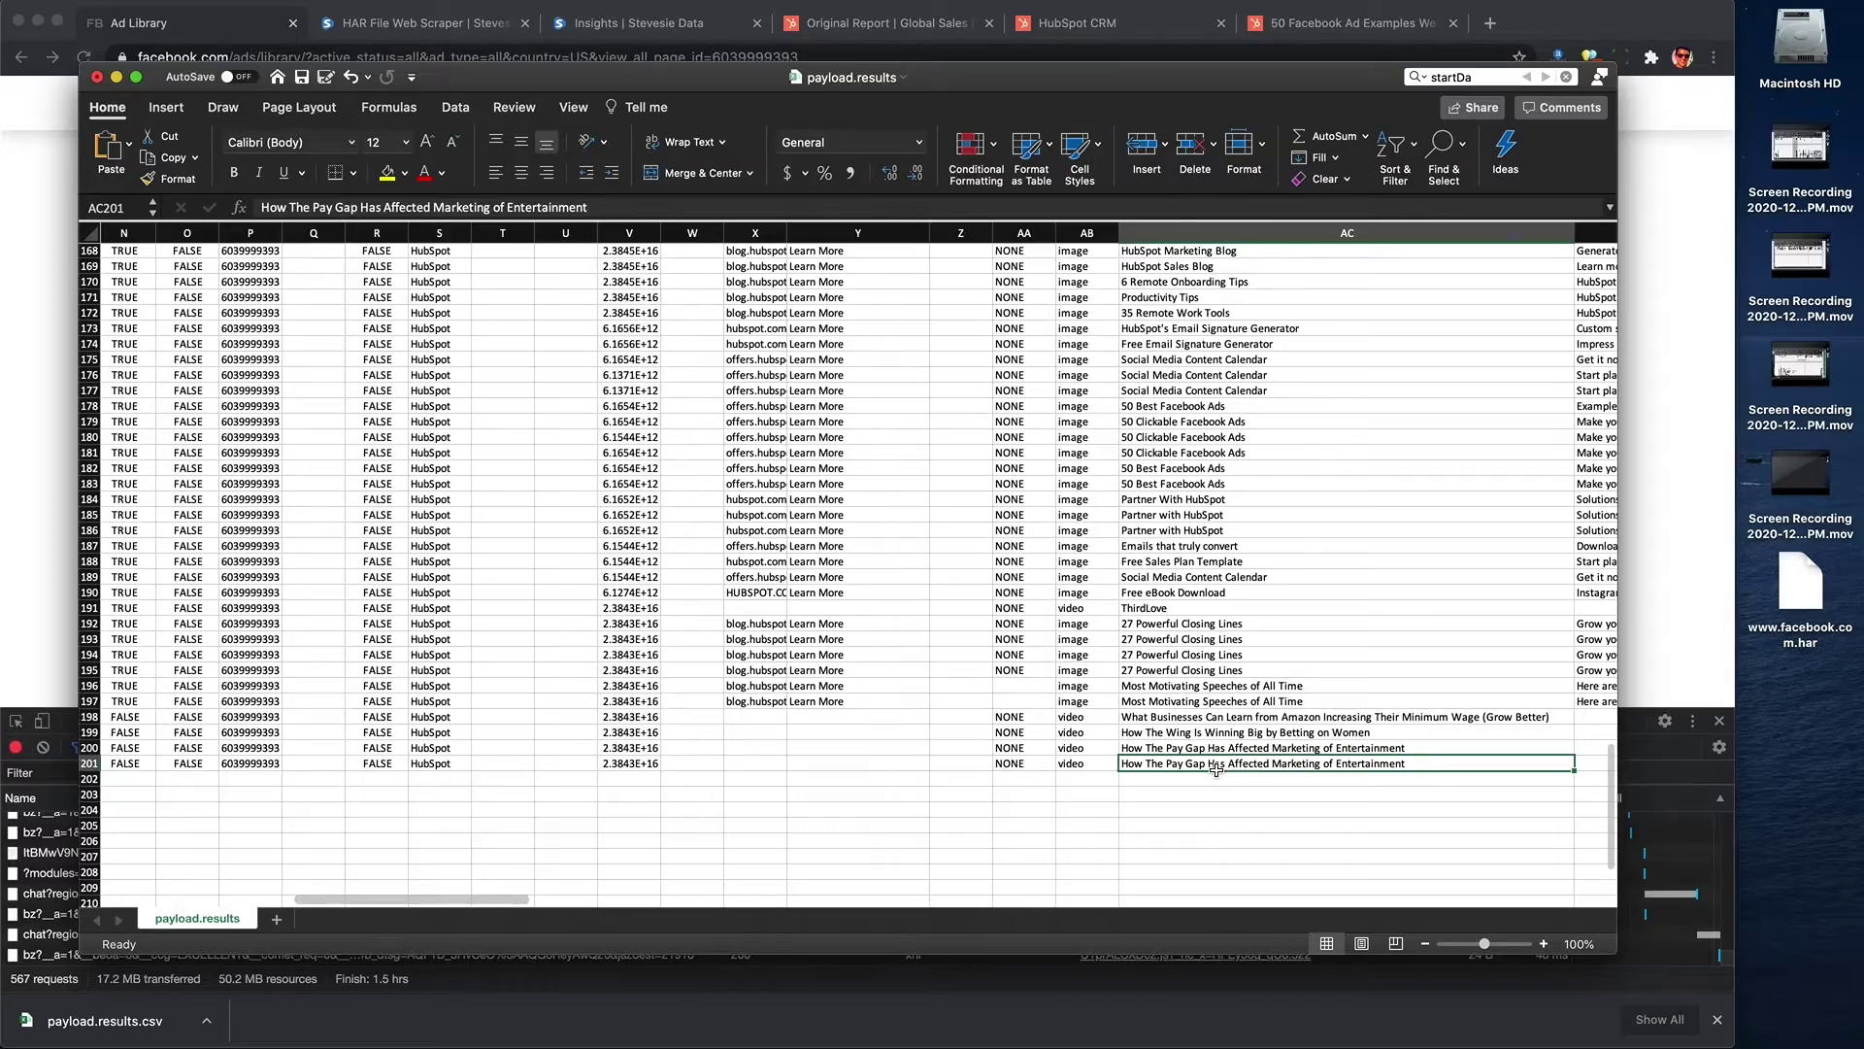
scroll(1216, 769, "left", 10)
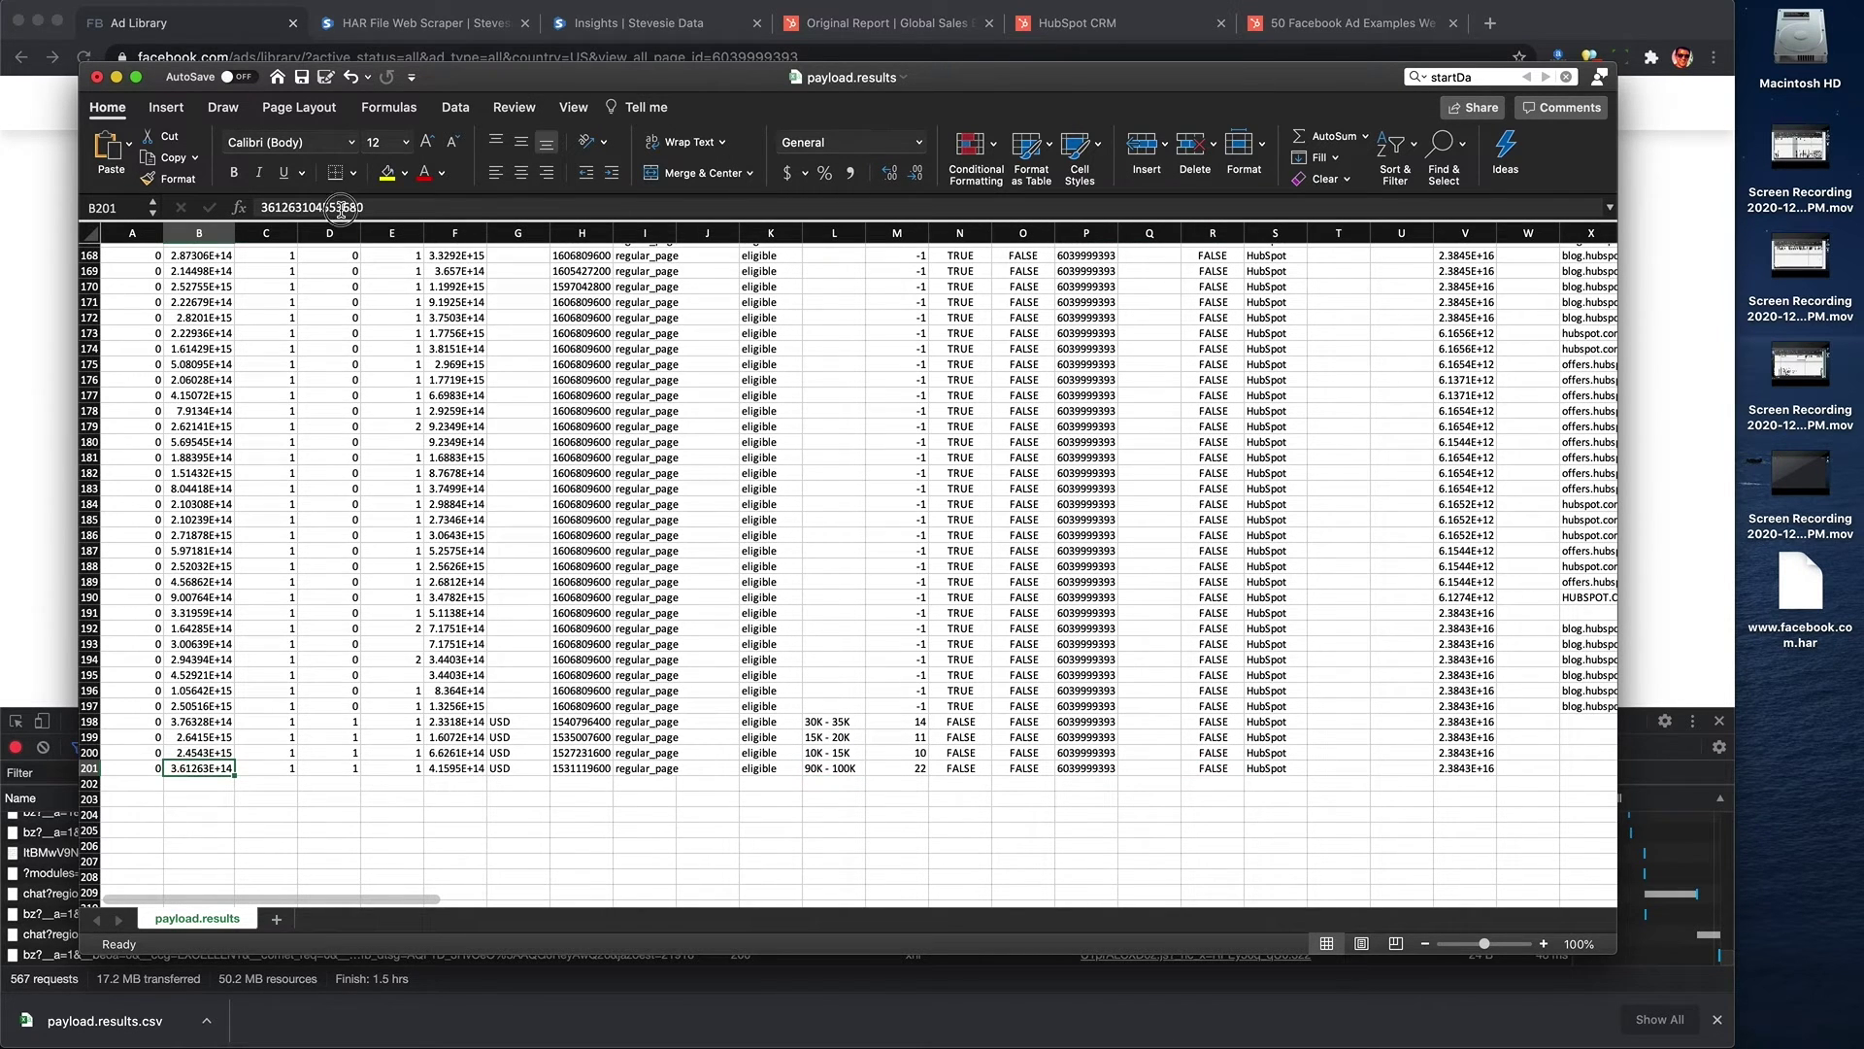
left_click(52, 218)
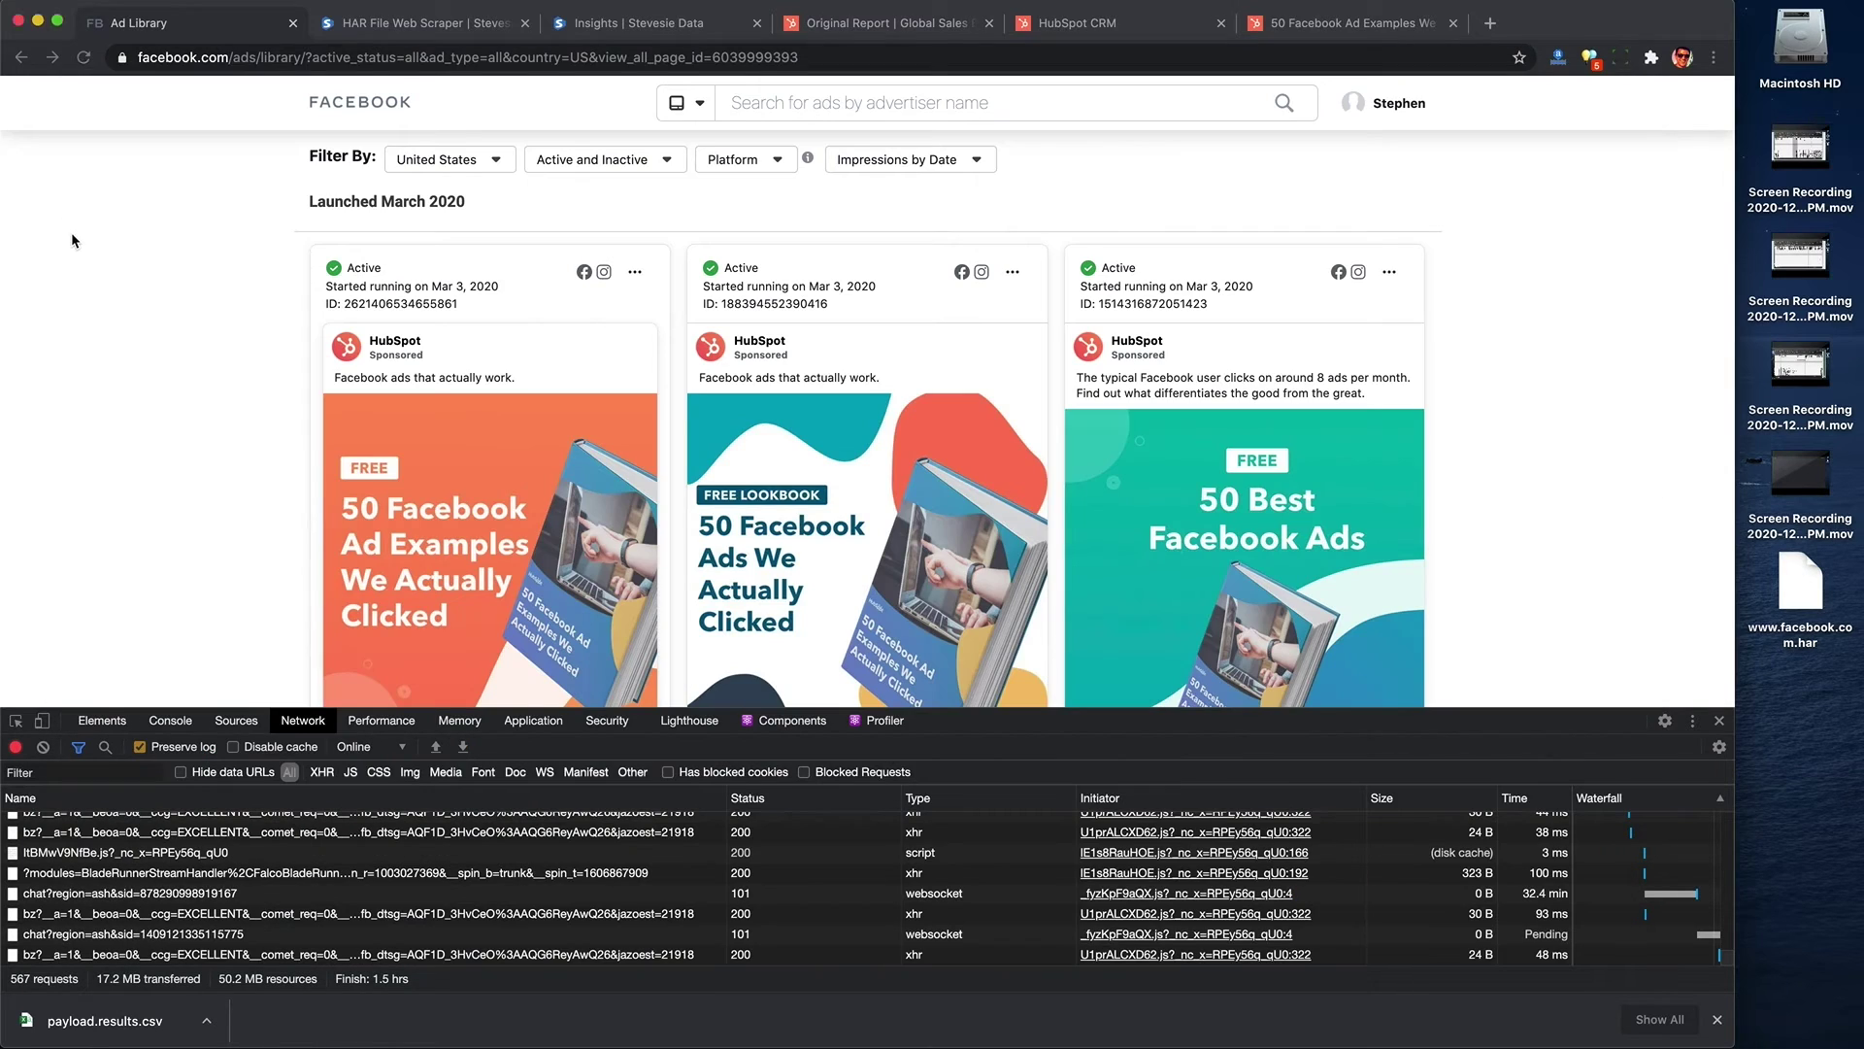
key("super+v")
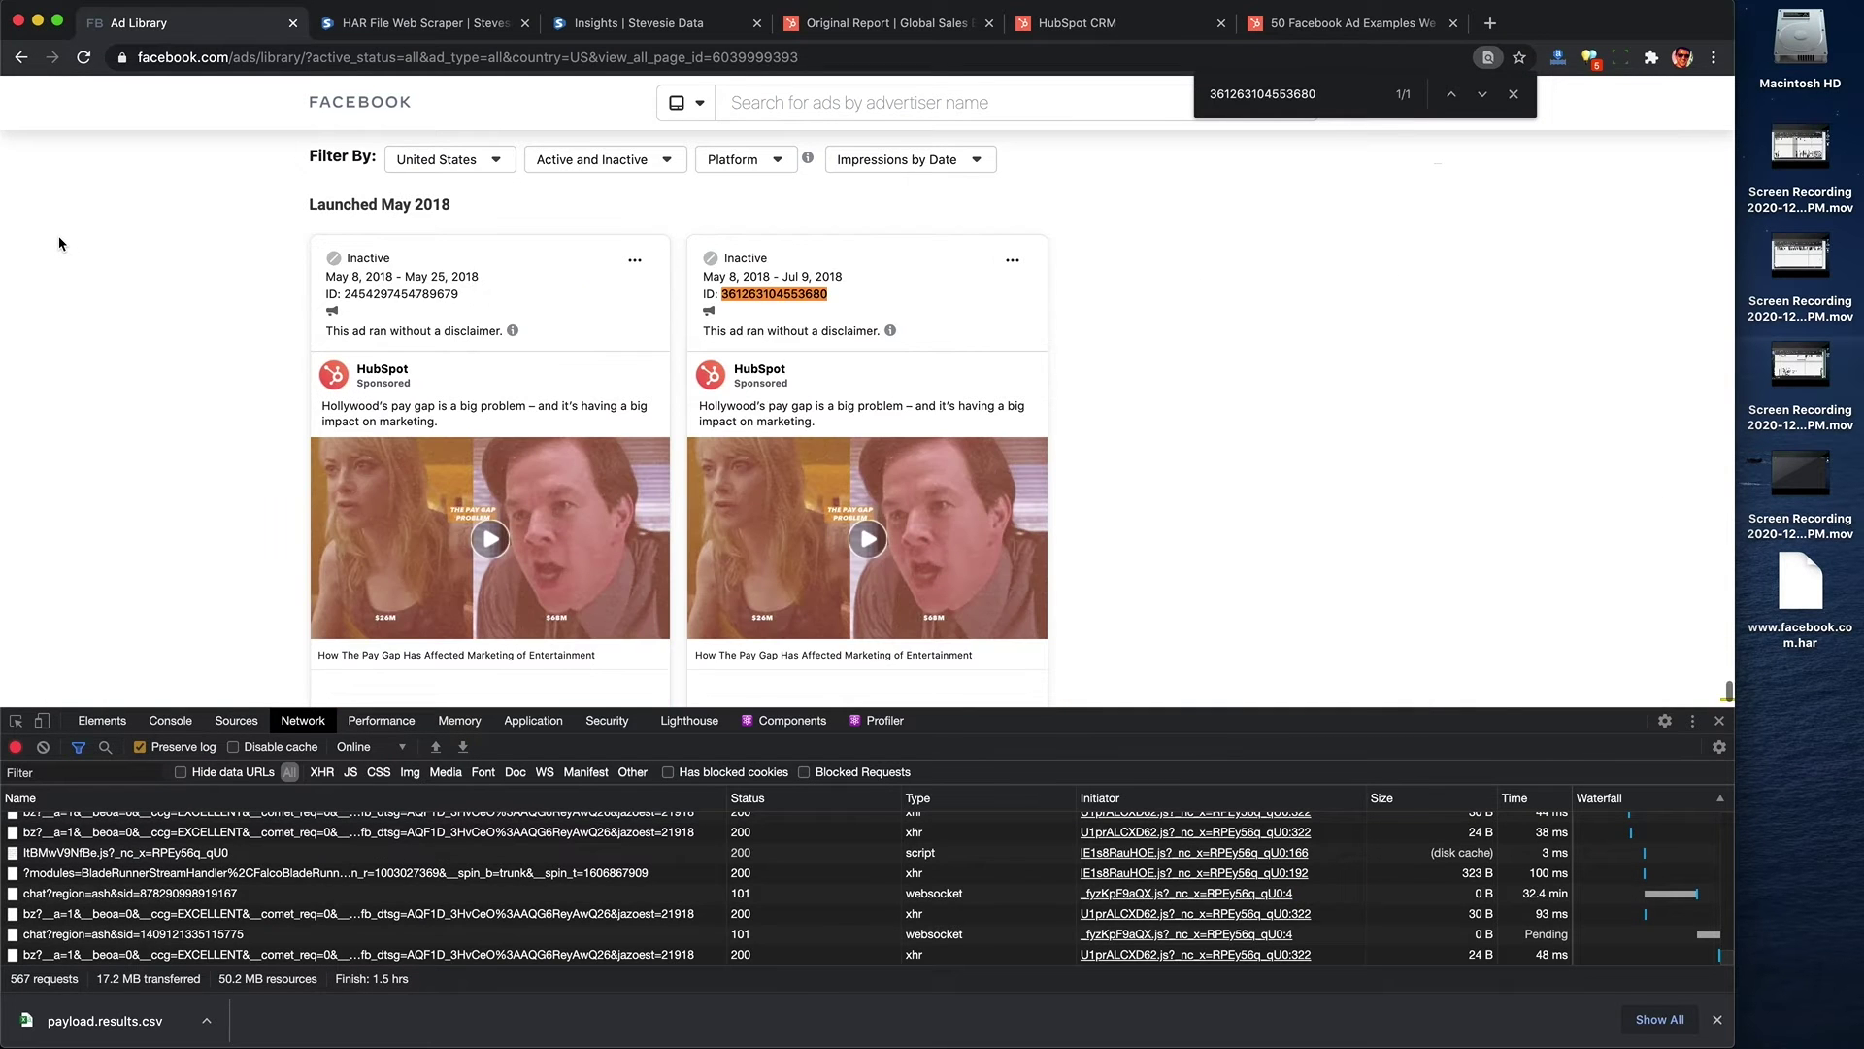
scroll(762, 311, "down", 3)
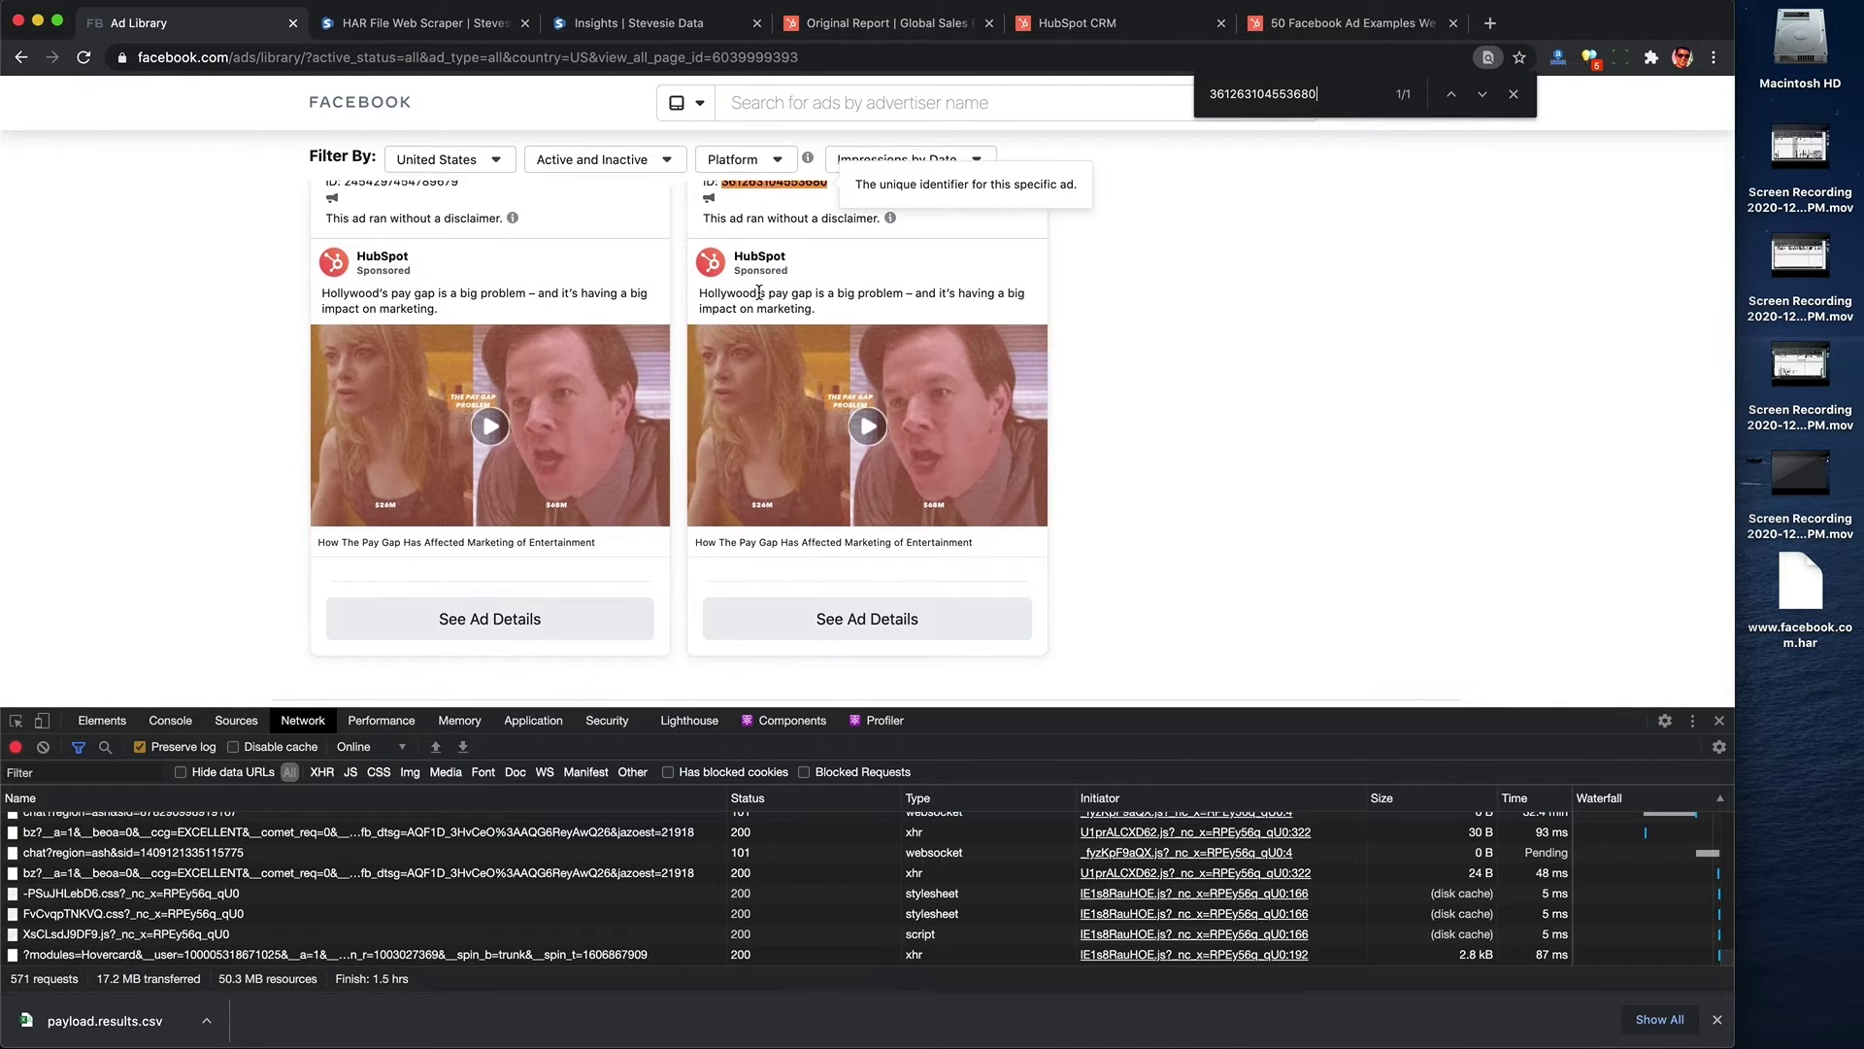
left_click(850, 569)
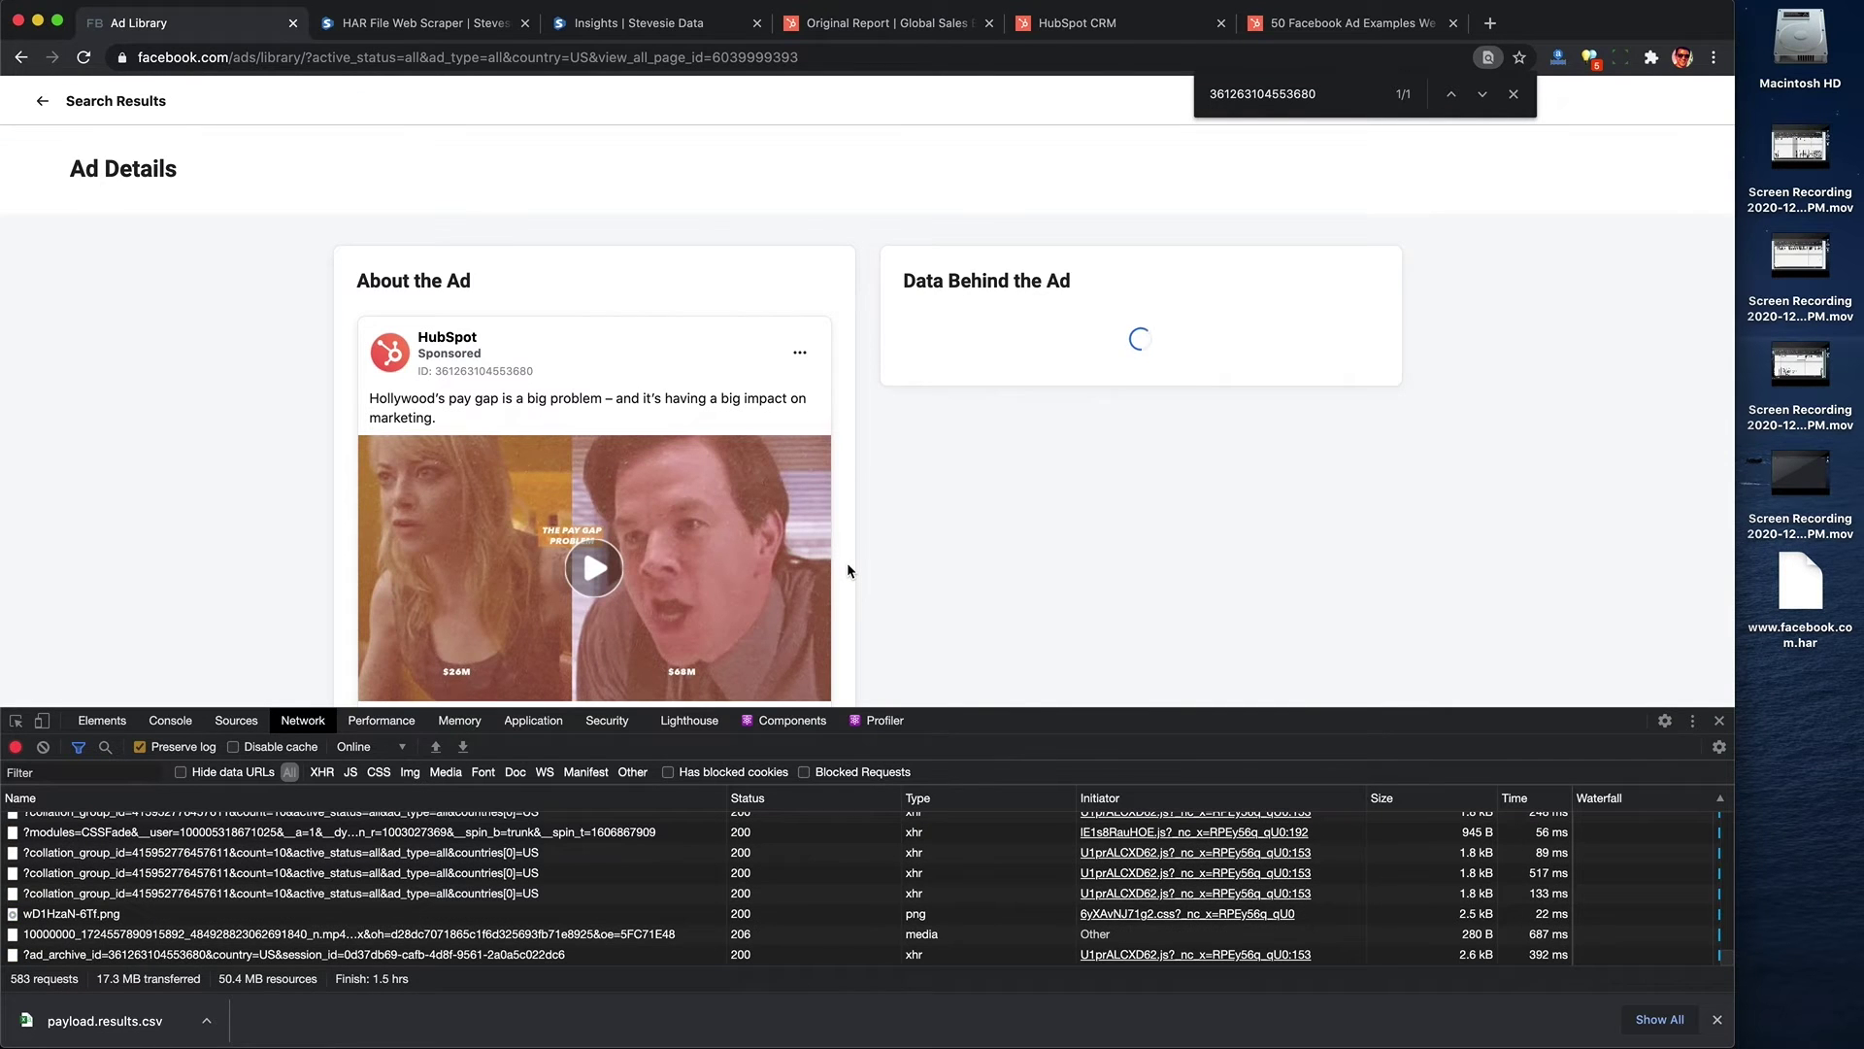
- Expand the full region list and review the 90K–100K impressions and $500–$599 spend
scroll(857, 573, "down", 2)
scroll(857, 573, "down", 5)
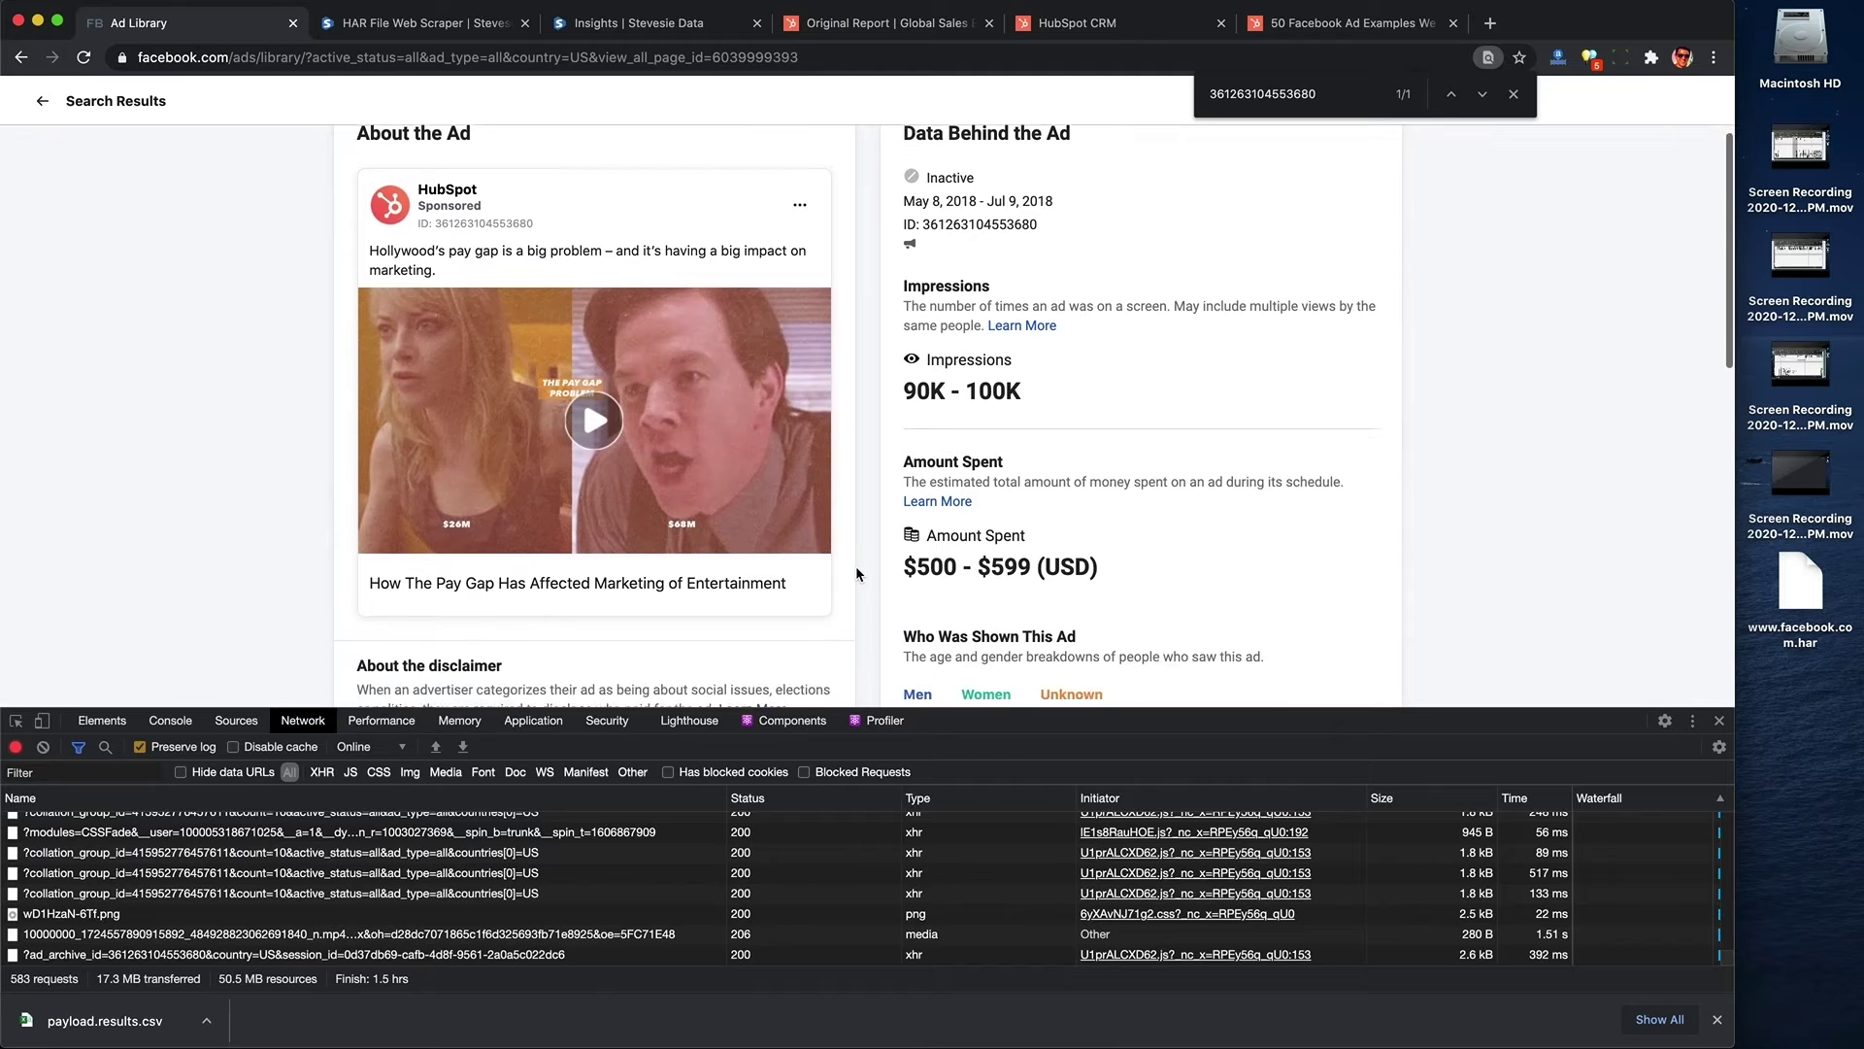
scroll(856, 573, "down", 5)
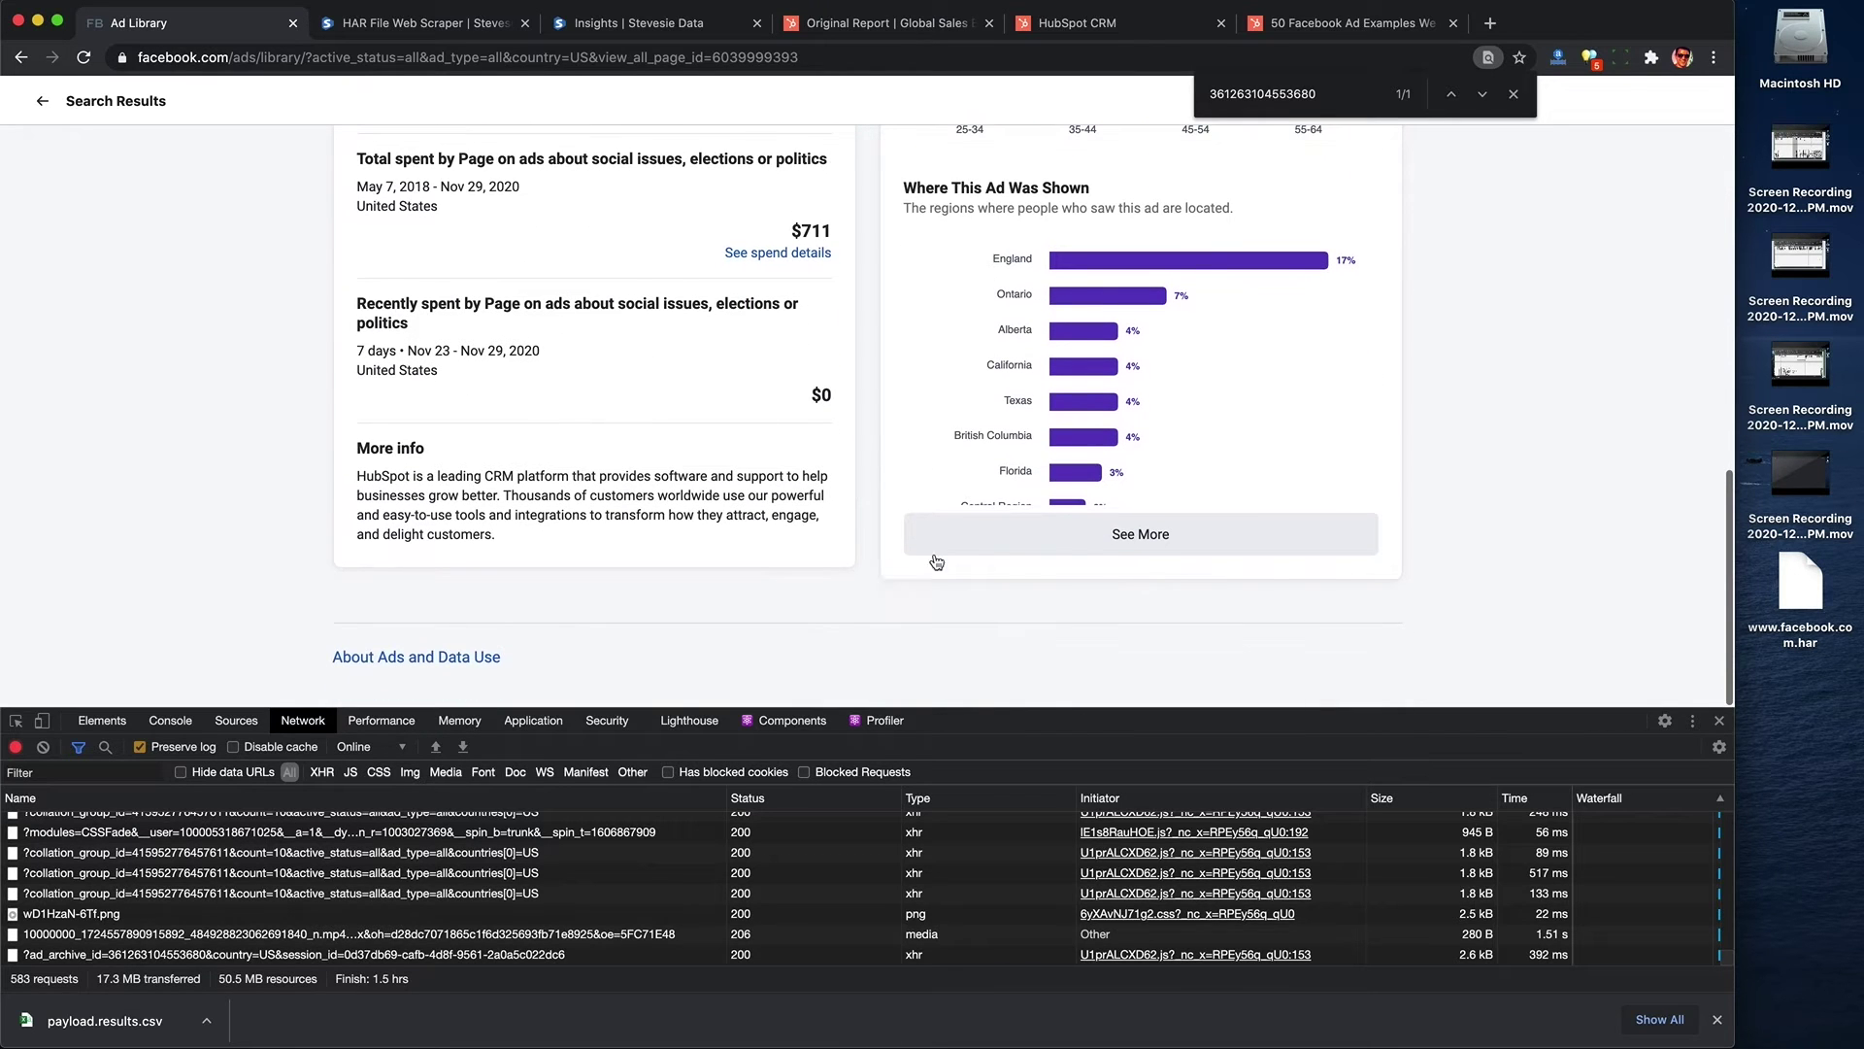
left_click(1090, 530)
scroll(1093, 532, "down", 1)
scroll(1093, 533, "down", 2)
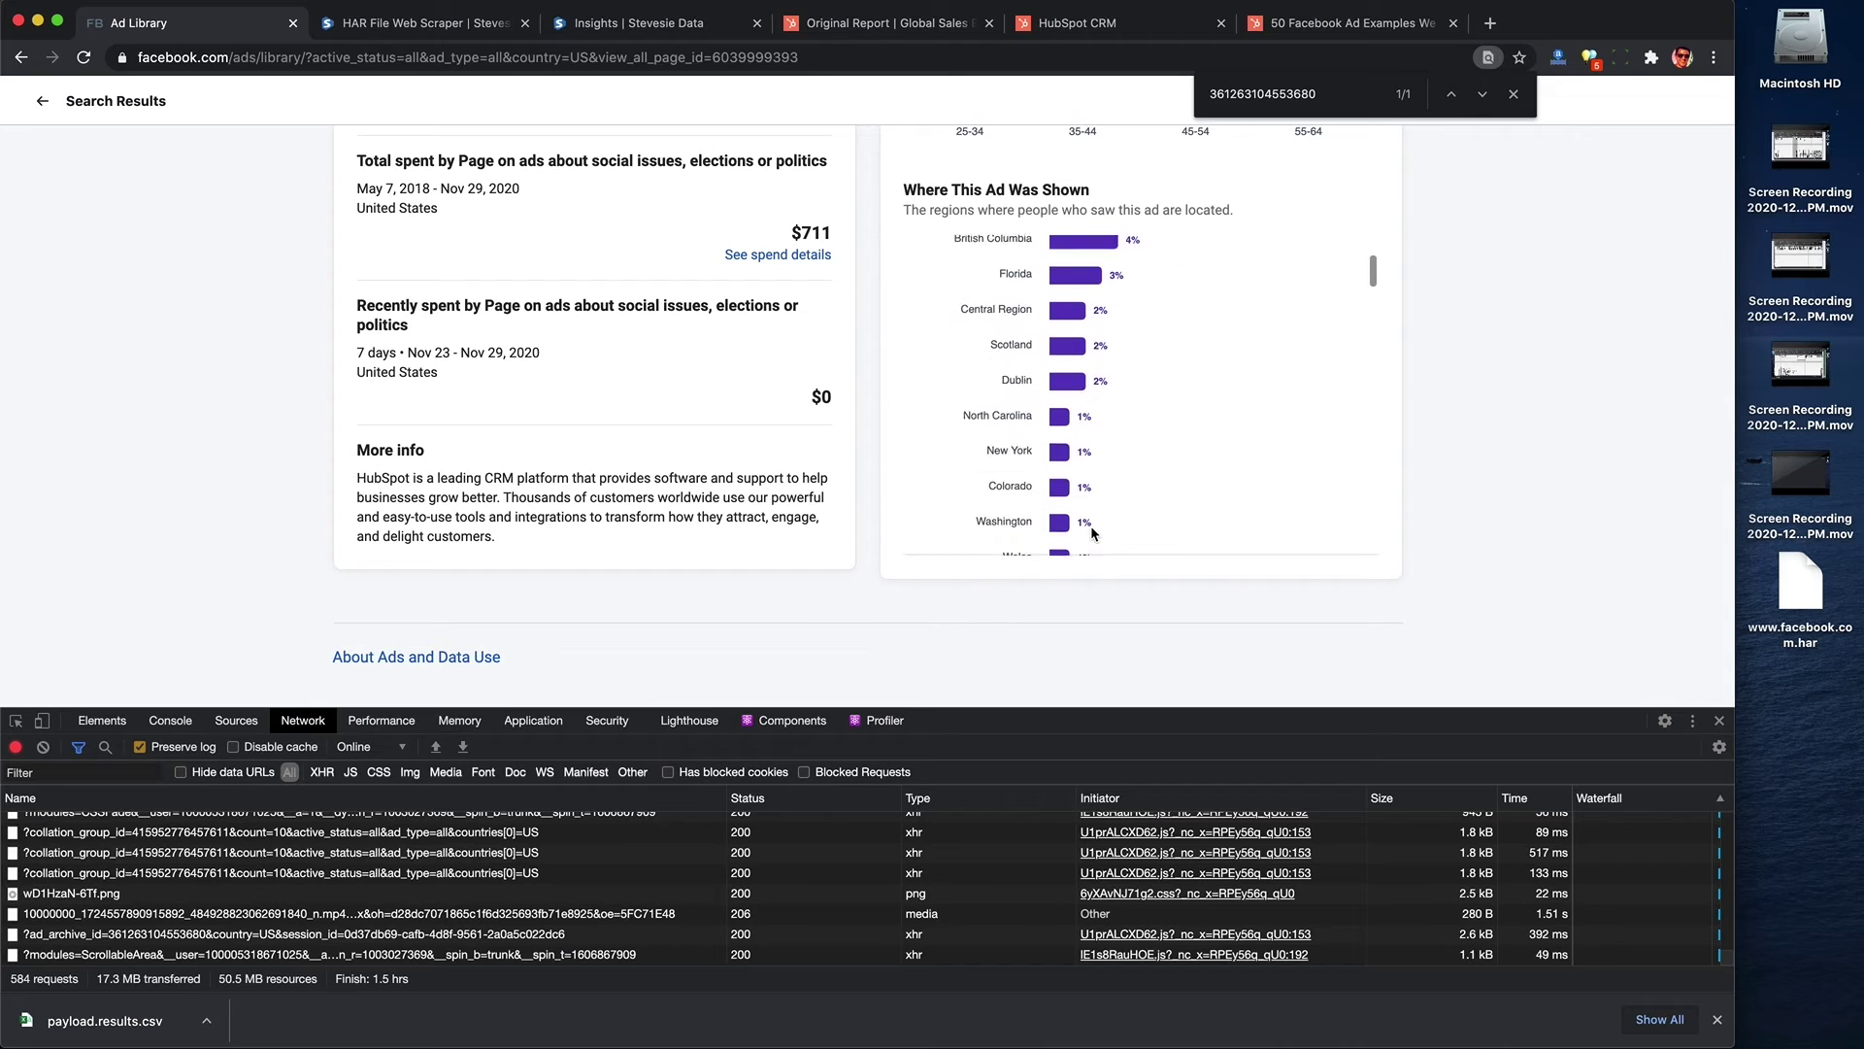
scroll(1093, 533, "down", 8)
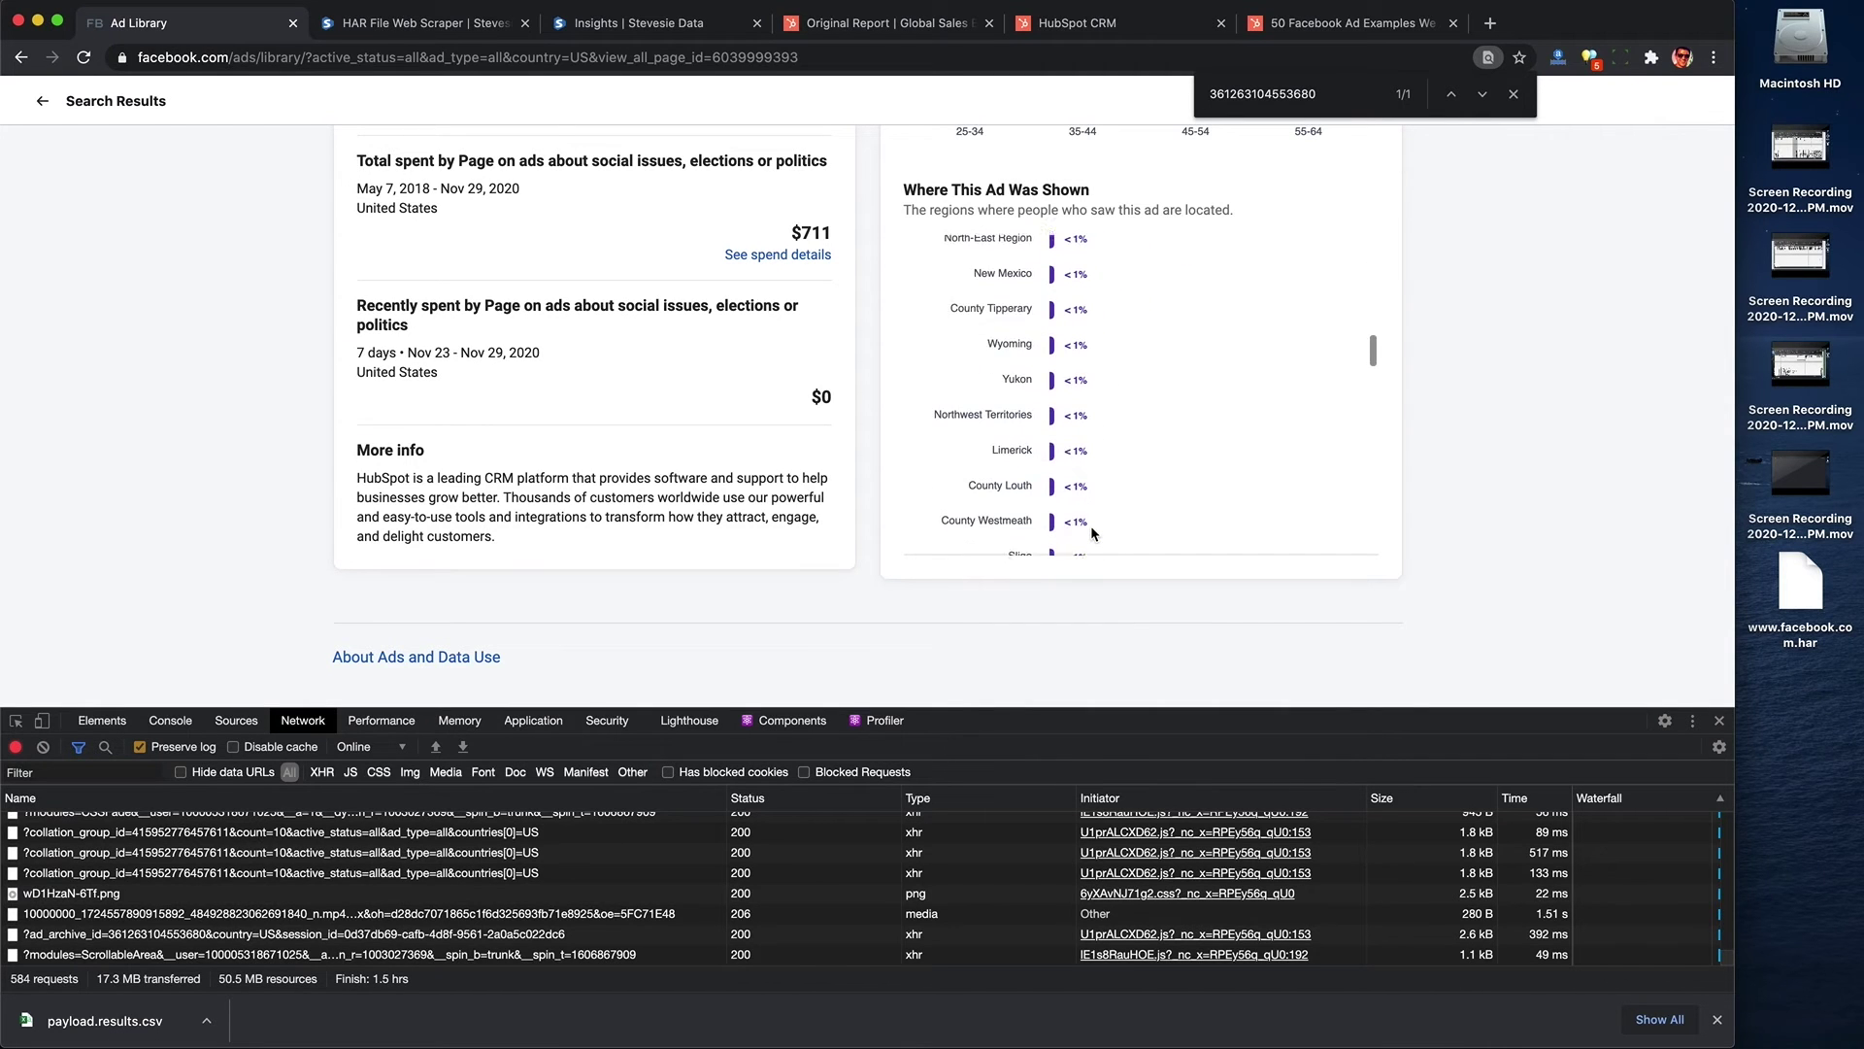
scroll(888, 579, "up", 4)
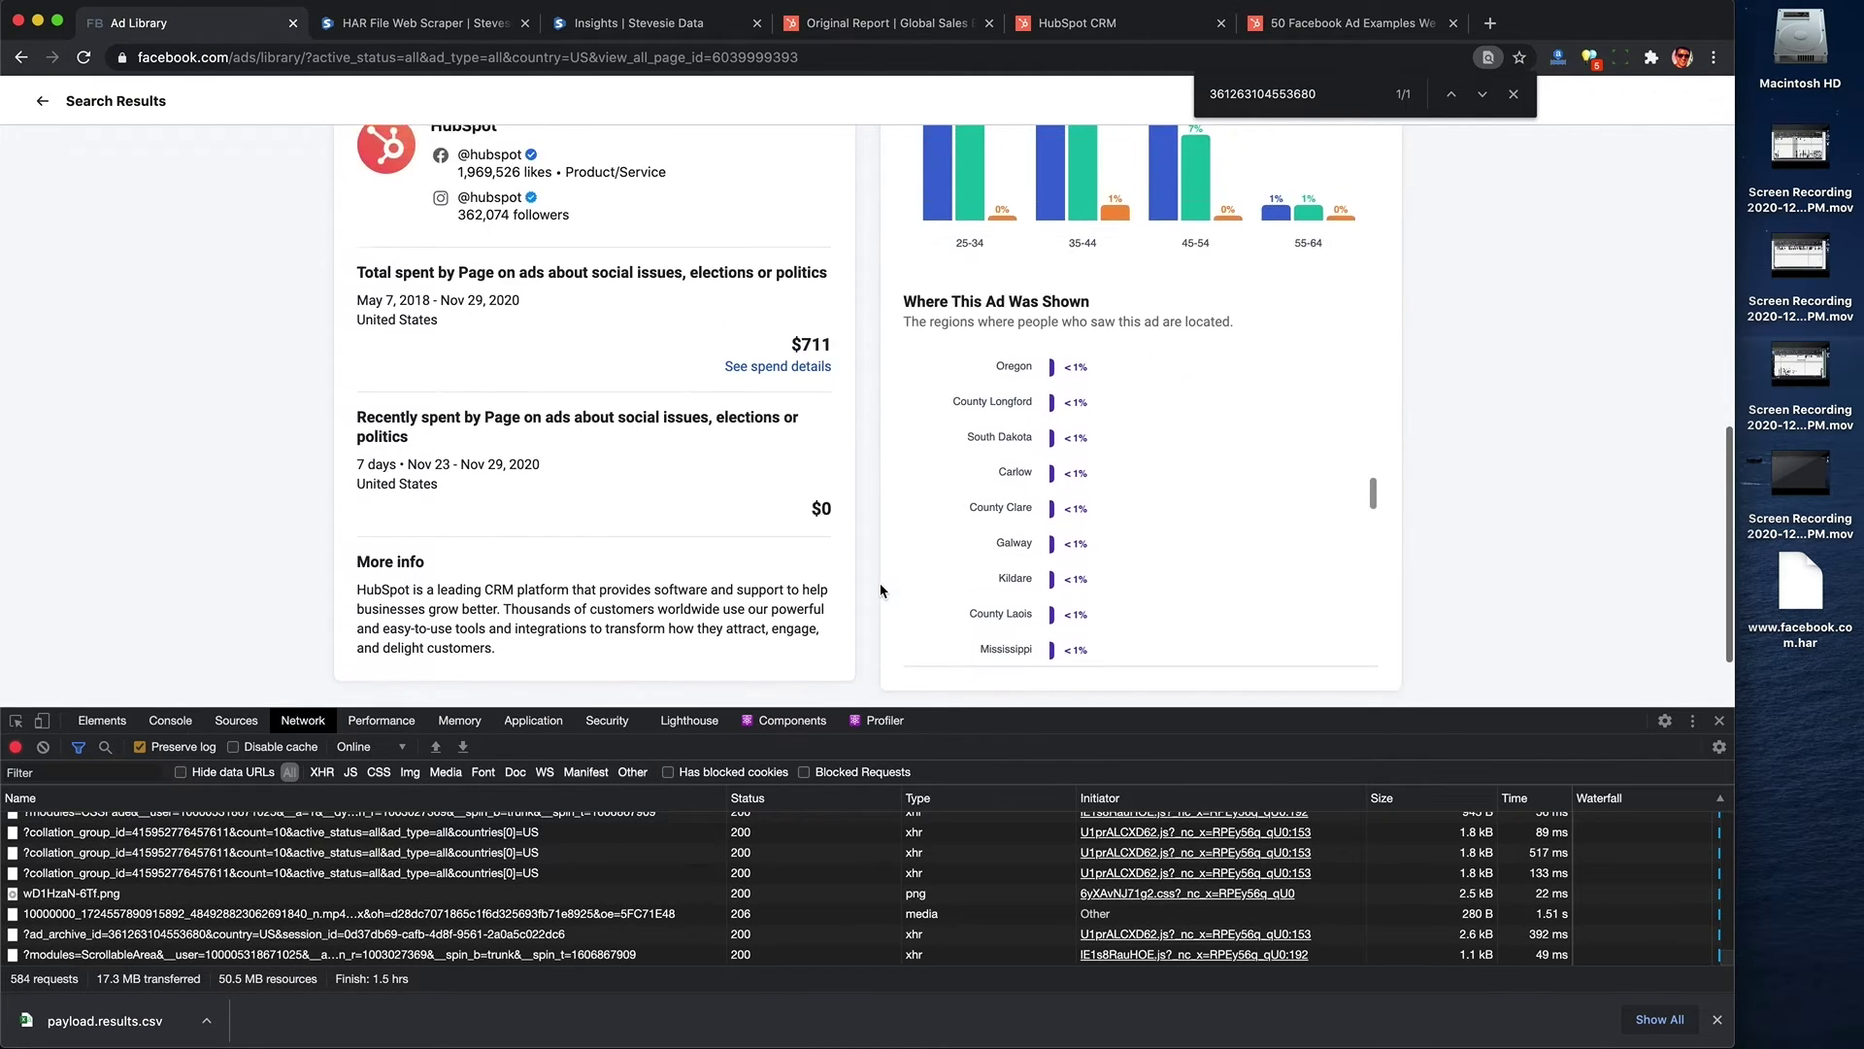
scroll(905, 364, "up", 2)
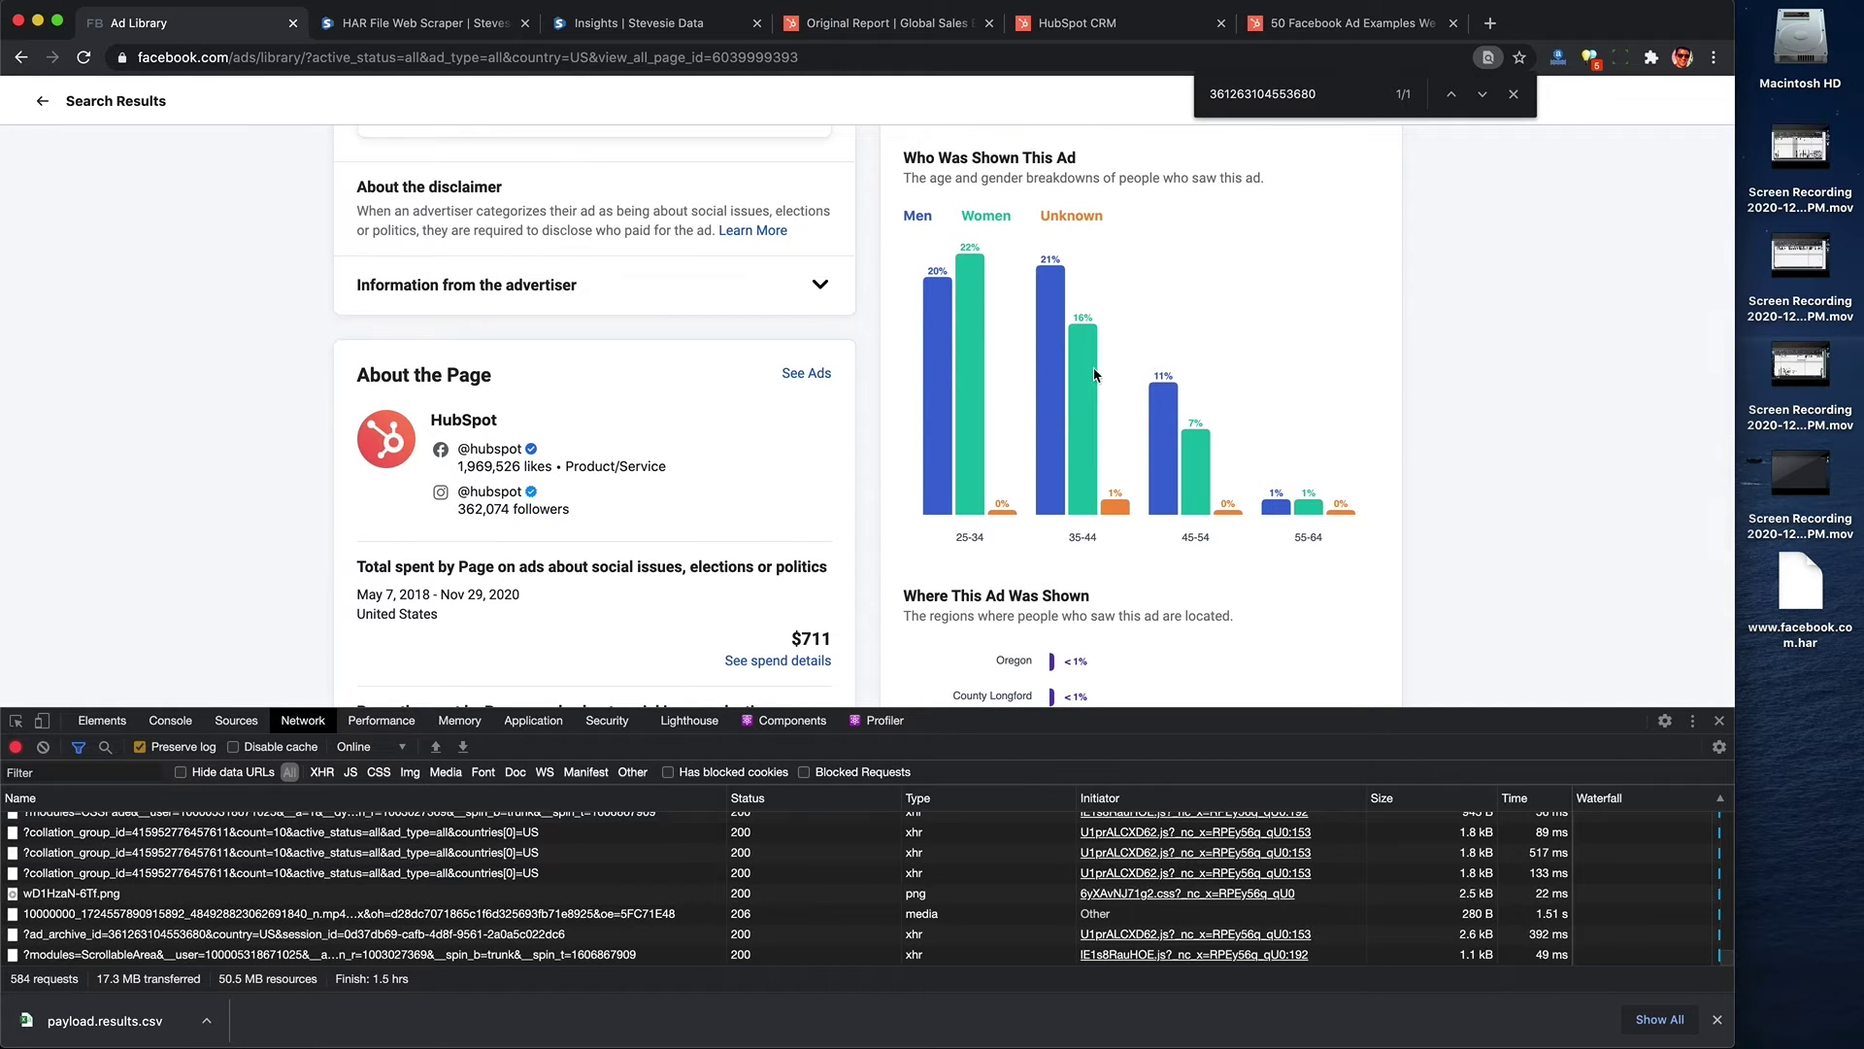